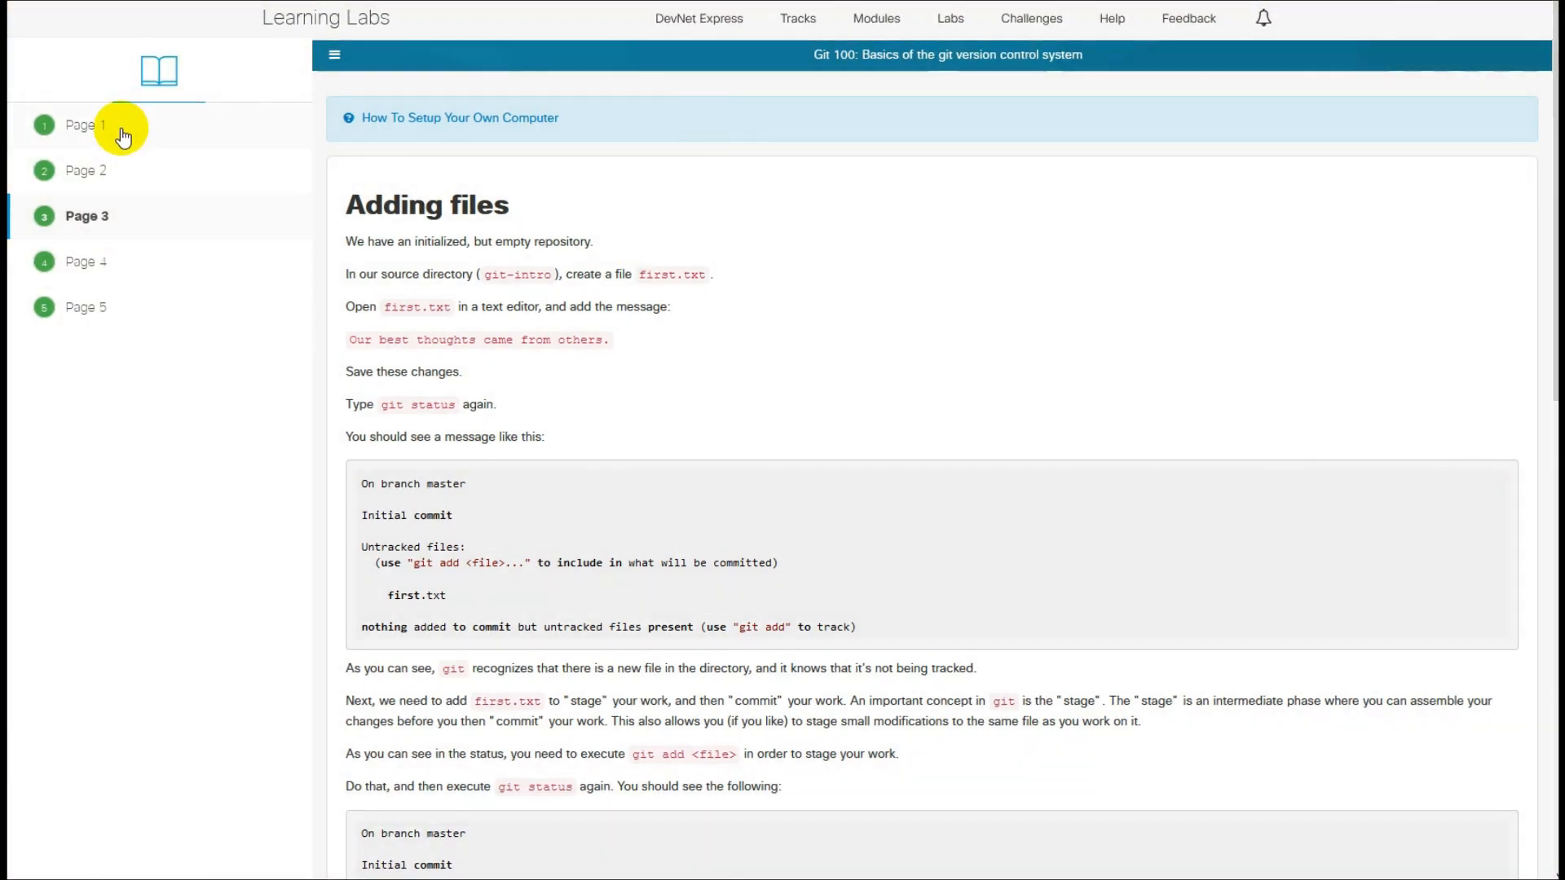
Return to Git 100 page 1 and highlight the lab title and the two git config commands
left_click(85, 124)
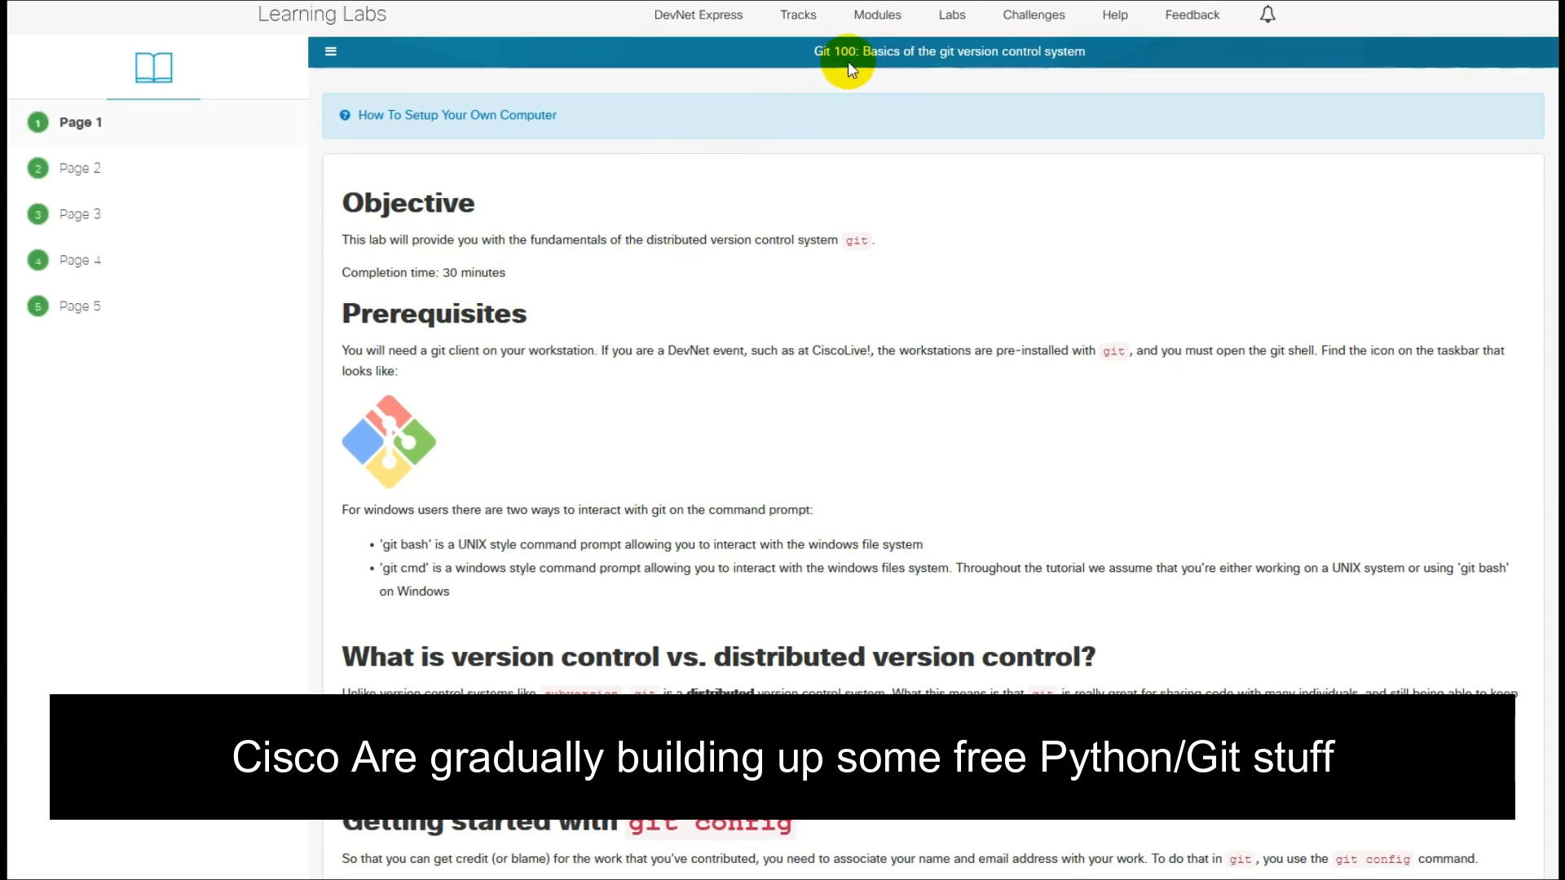
left_click_drag(880, 51, 1056, 66)
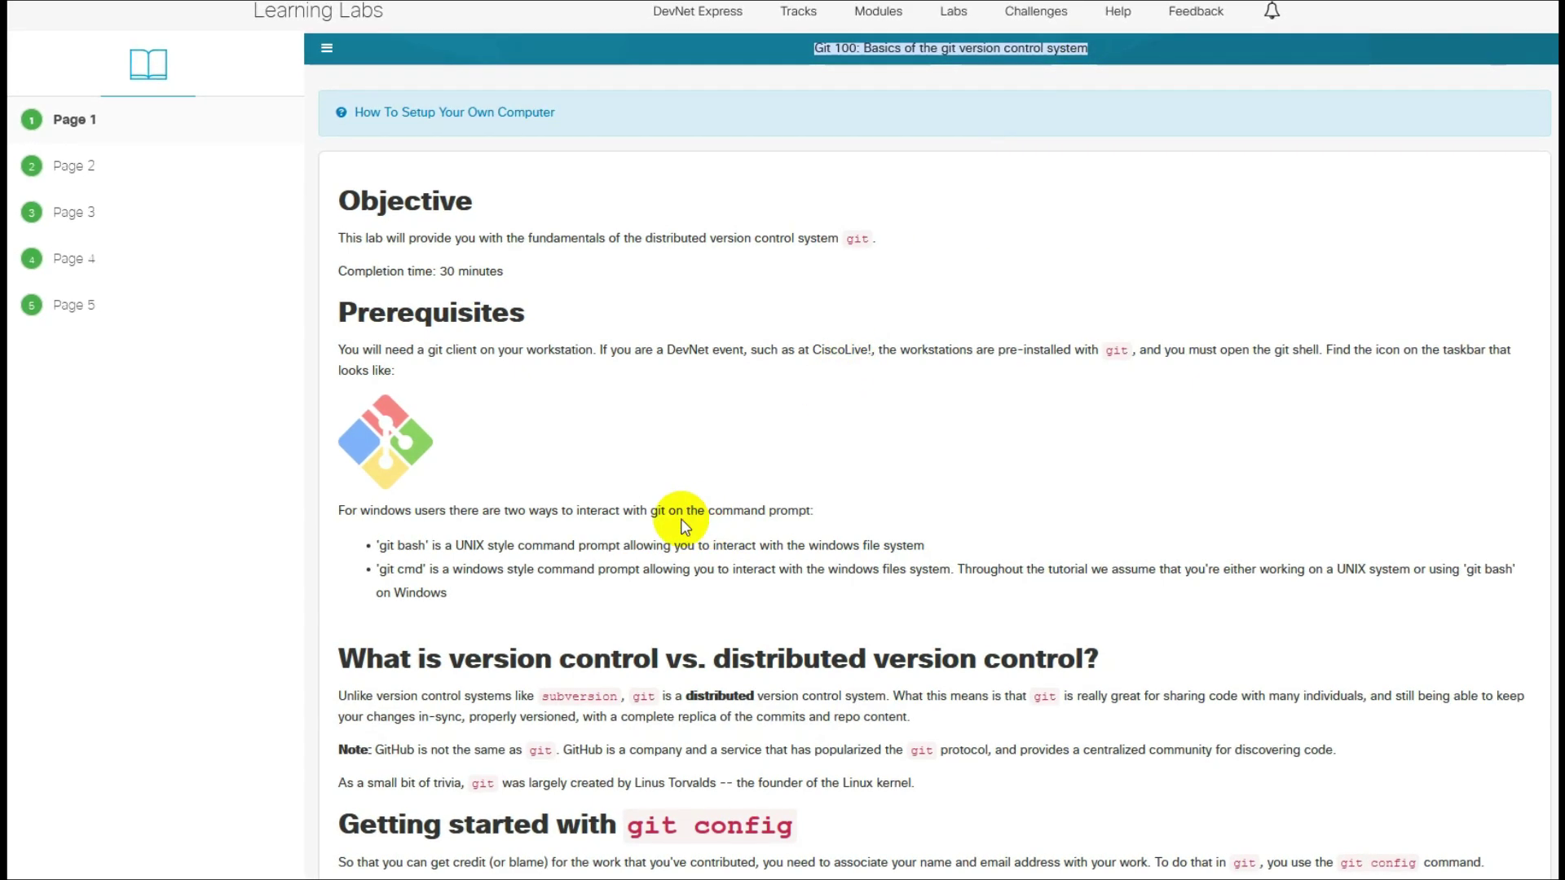
scroll(680, 489, "down", 1)
scroll(680, 489, "down", 2)
scroll(687, 463, "down", 2)
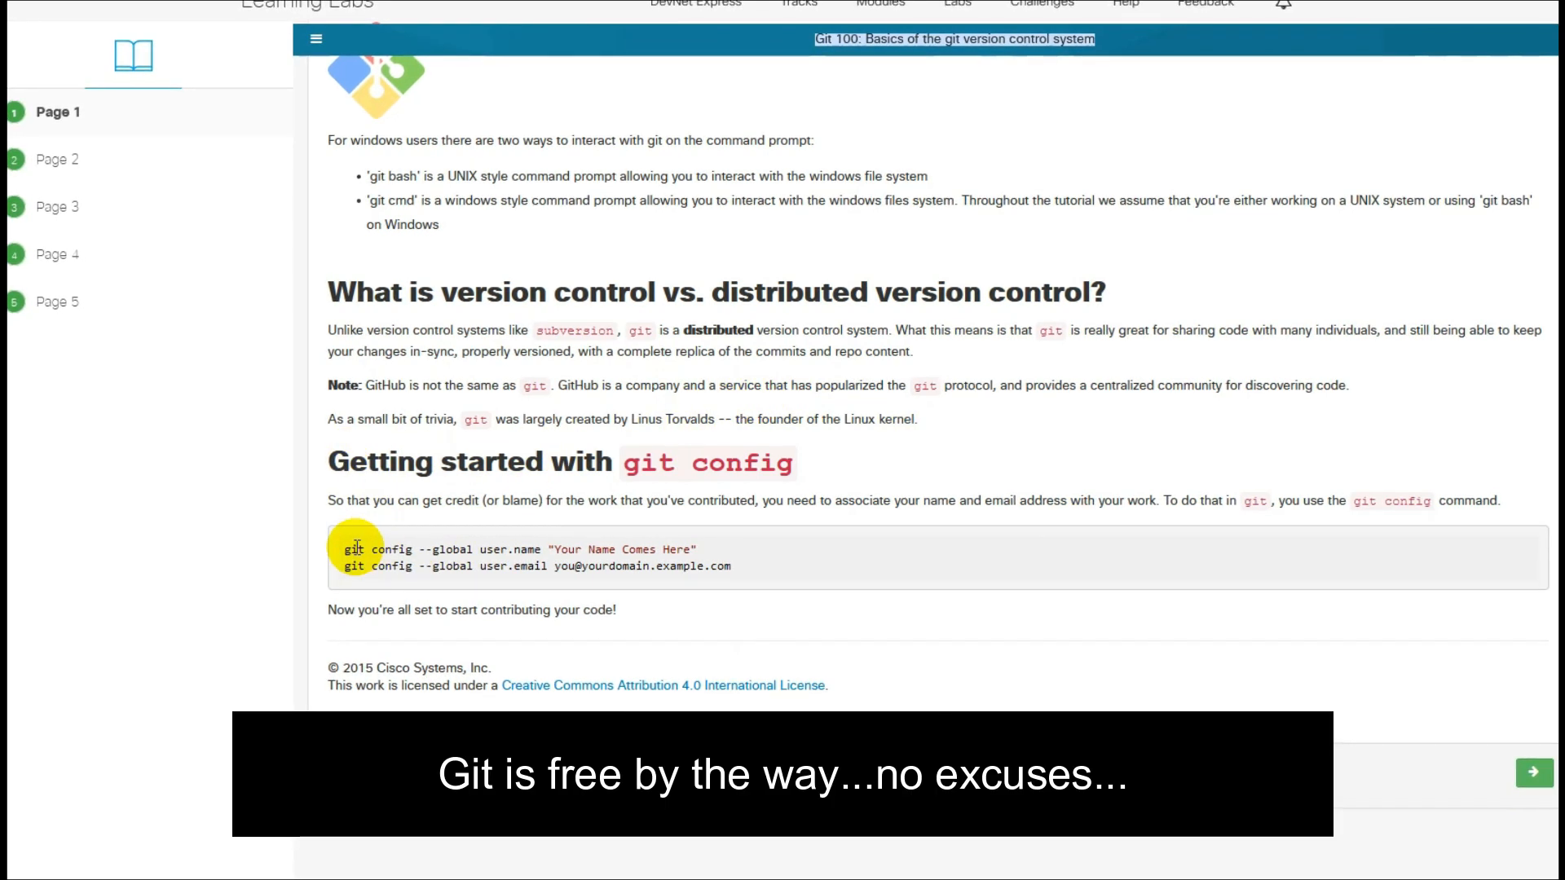
left_click_drag(346, 549, 734, 571)
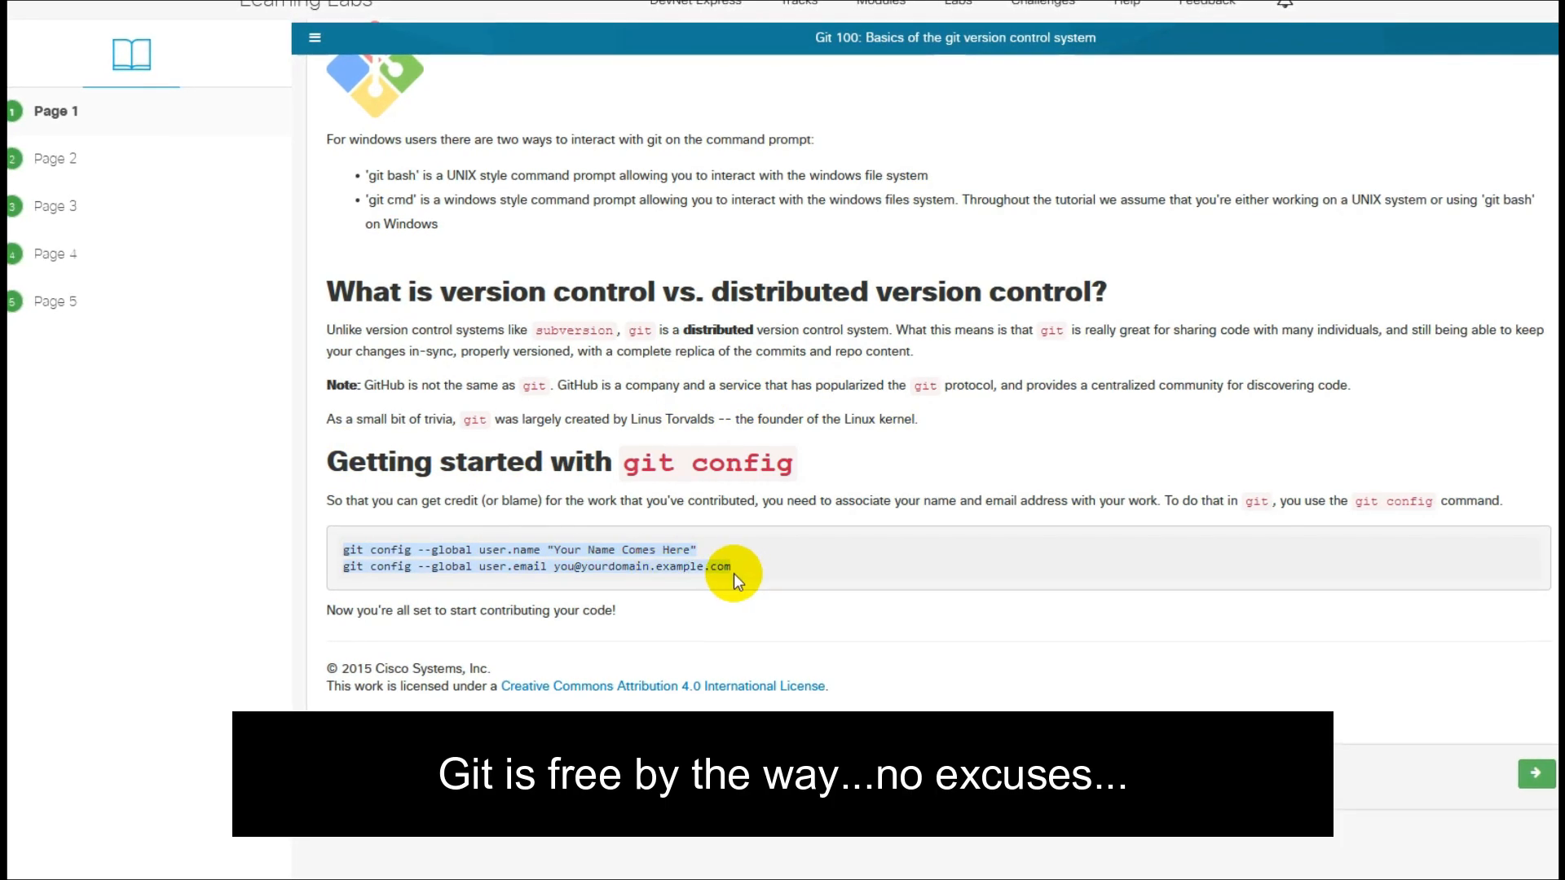
Advance through page 2 and page 3 (Adding files) to page 4 on commit history
left_click(1530, 775)
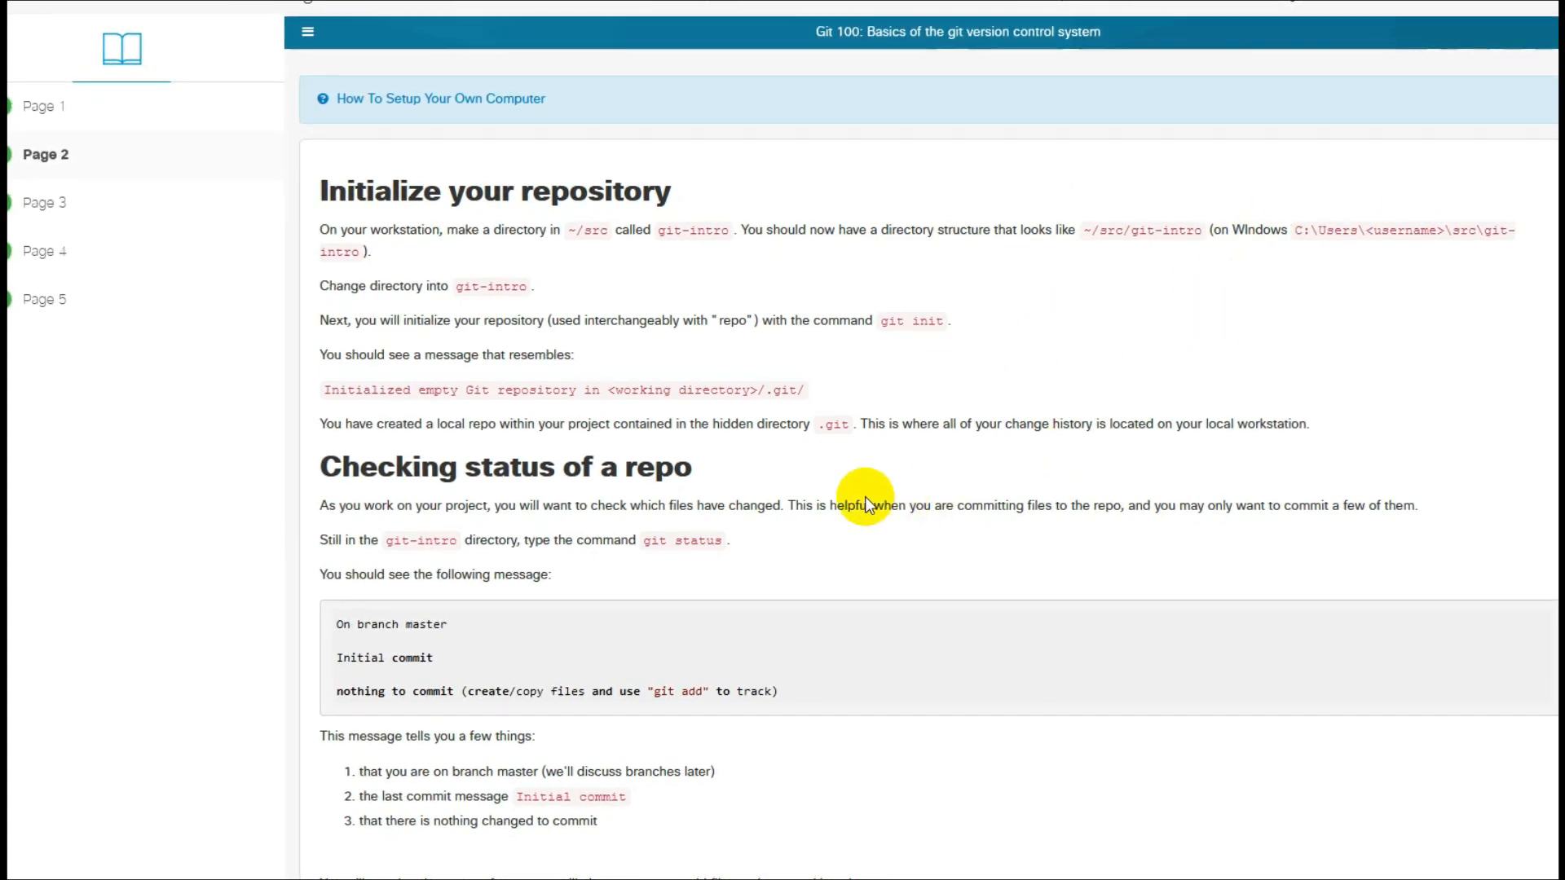
scroll(865, 497, "down", 3)
scroll(701, 479, "down", 2)
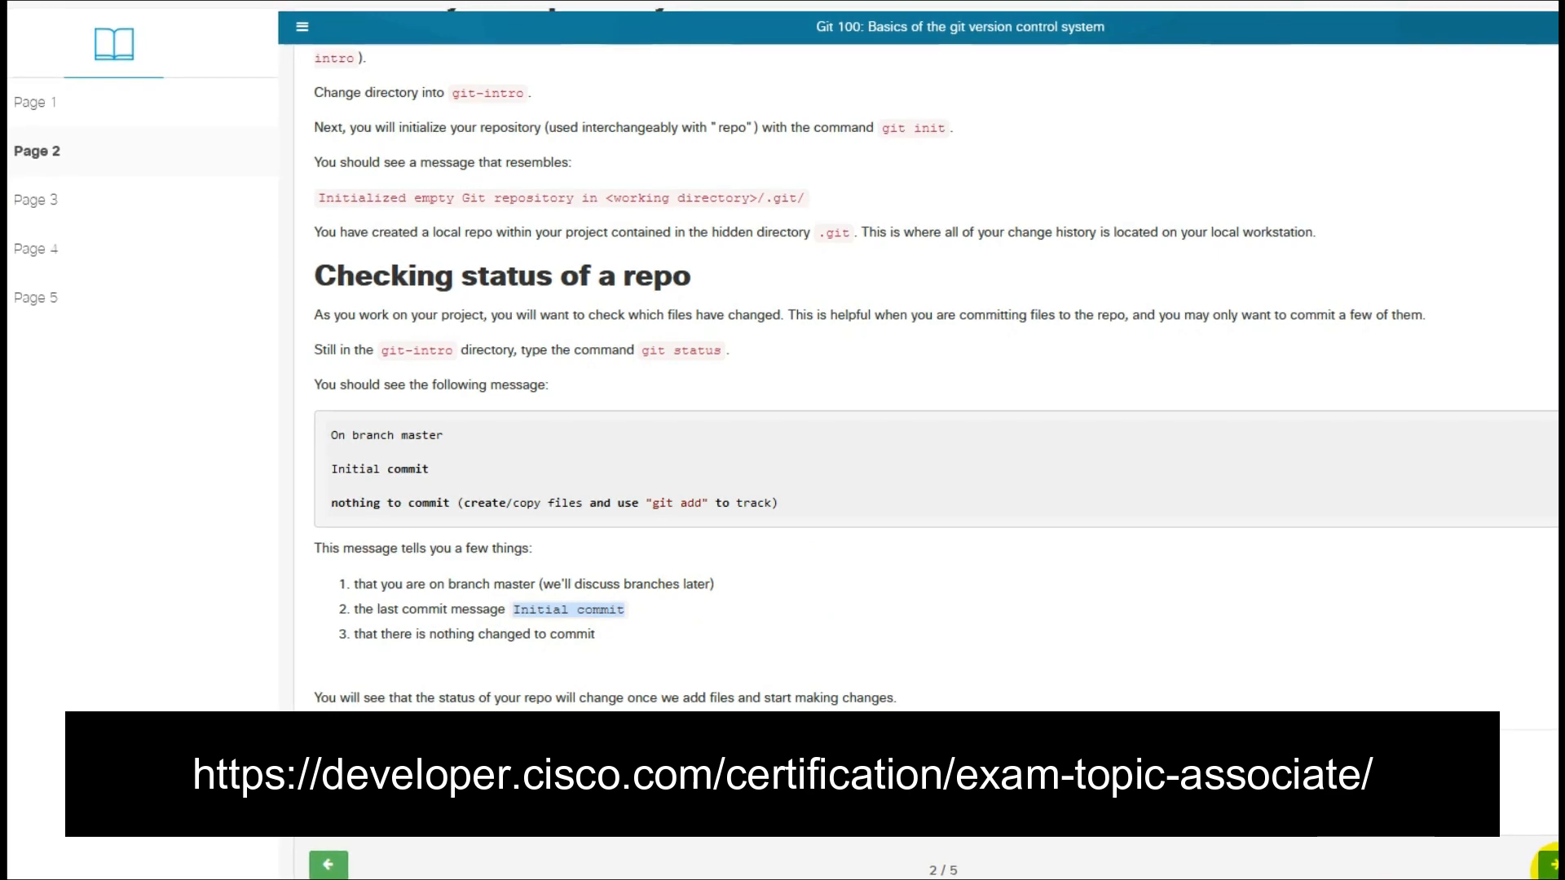
scroll(1550, 863, "down", 2)
left_click(1550, 772)
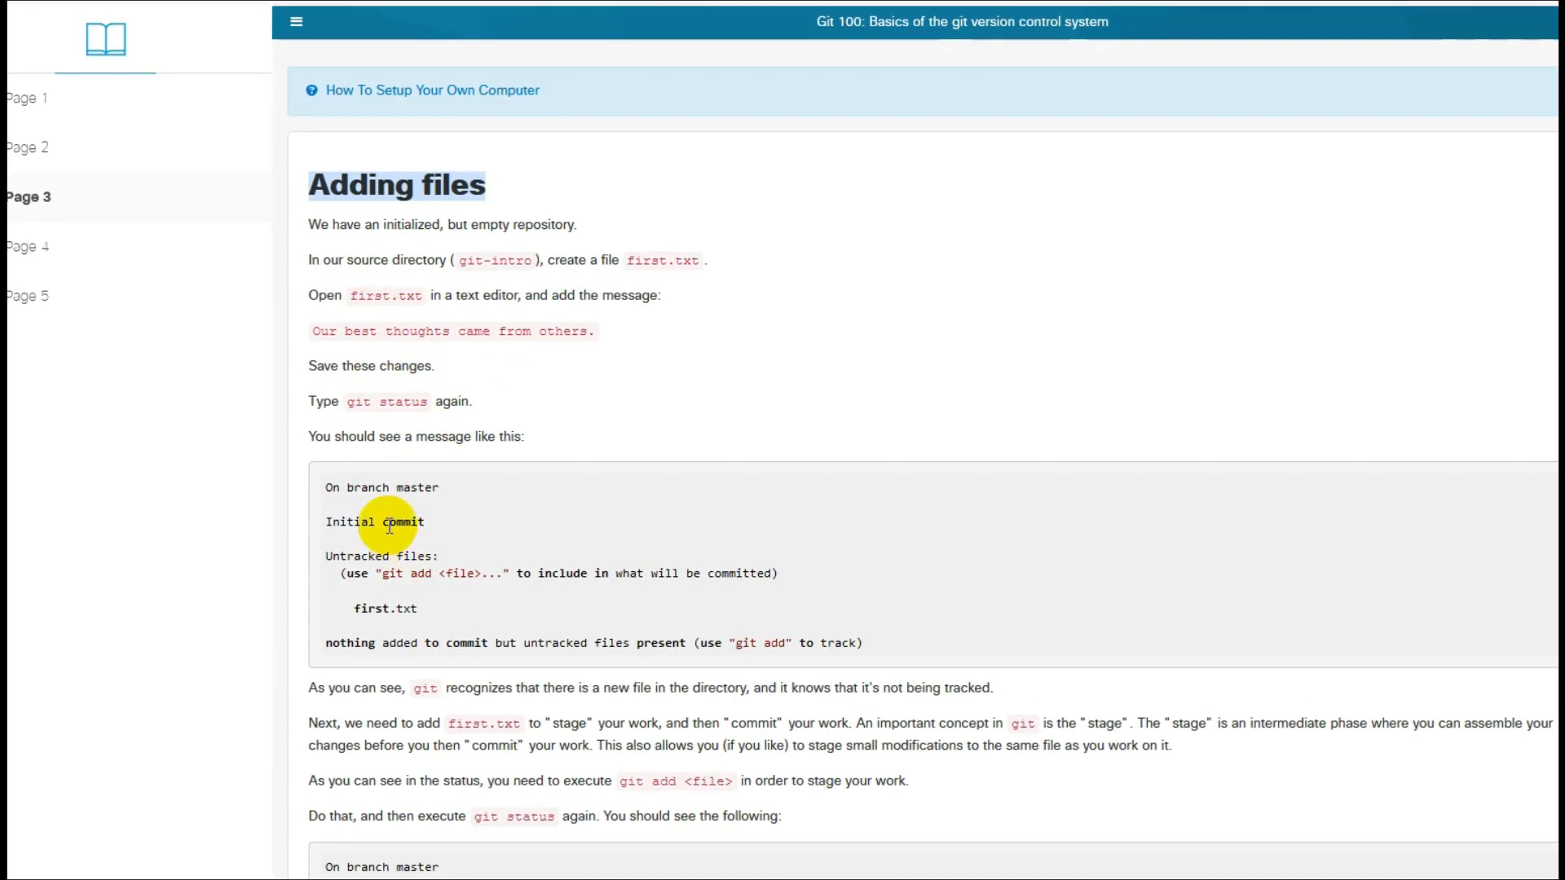
scroll(482, 556, "down", 3)
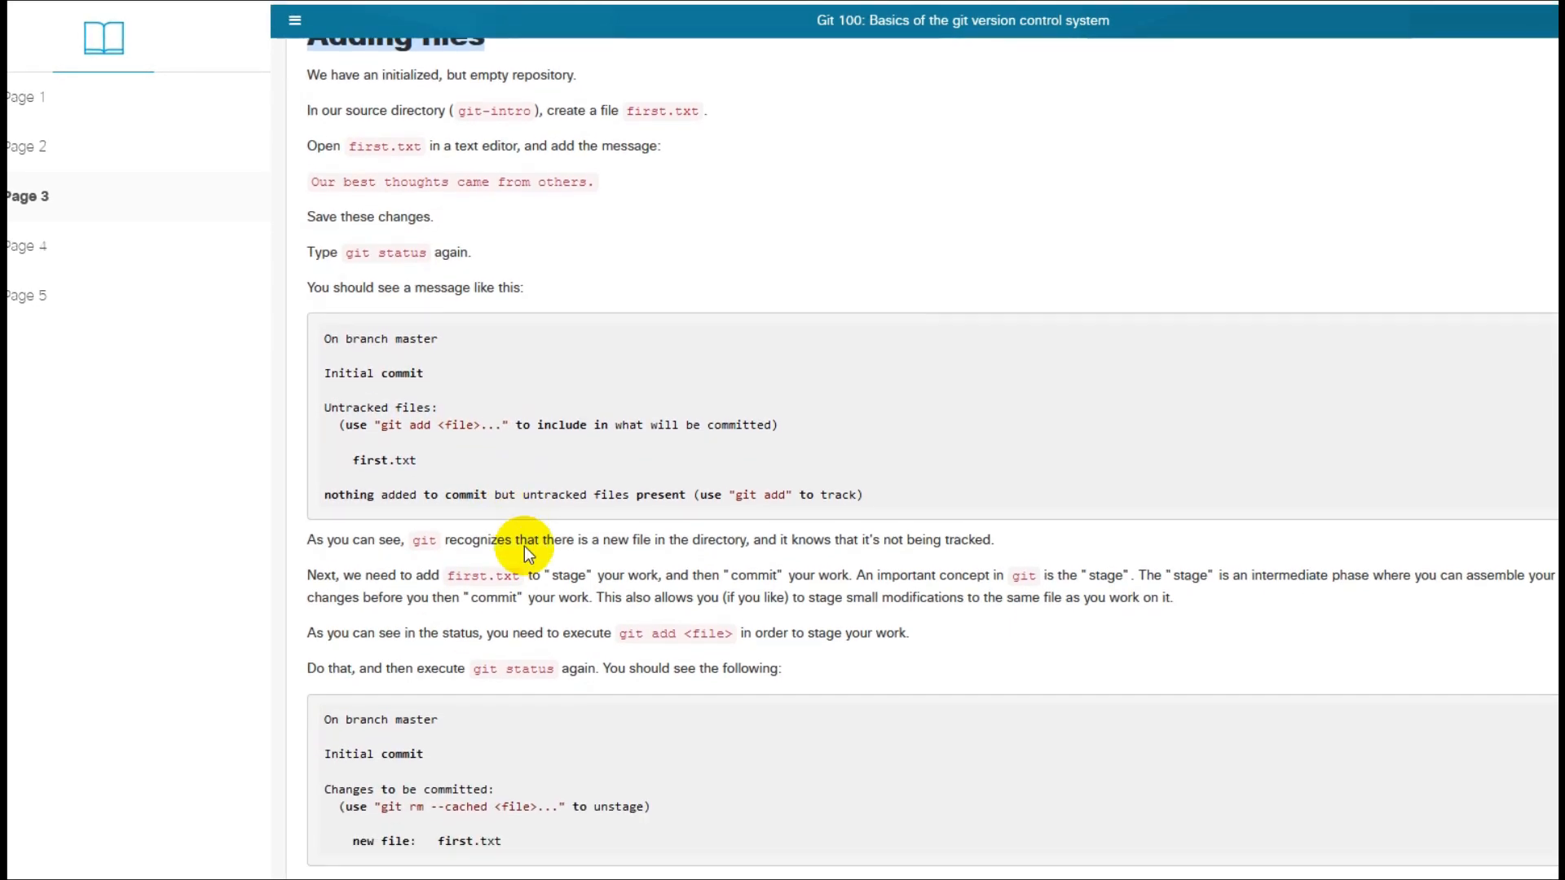
scroll(502, 550, "down", 3)
scroll(465, 562, "down", 2)
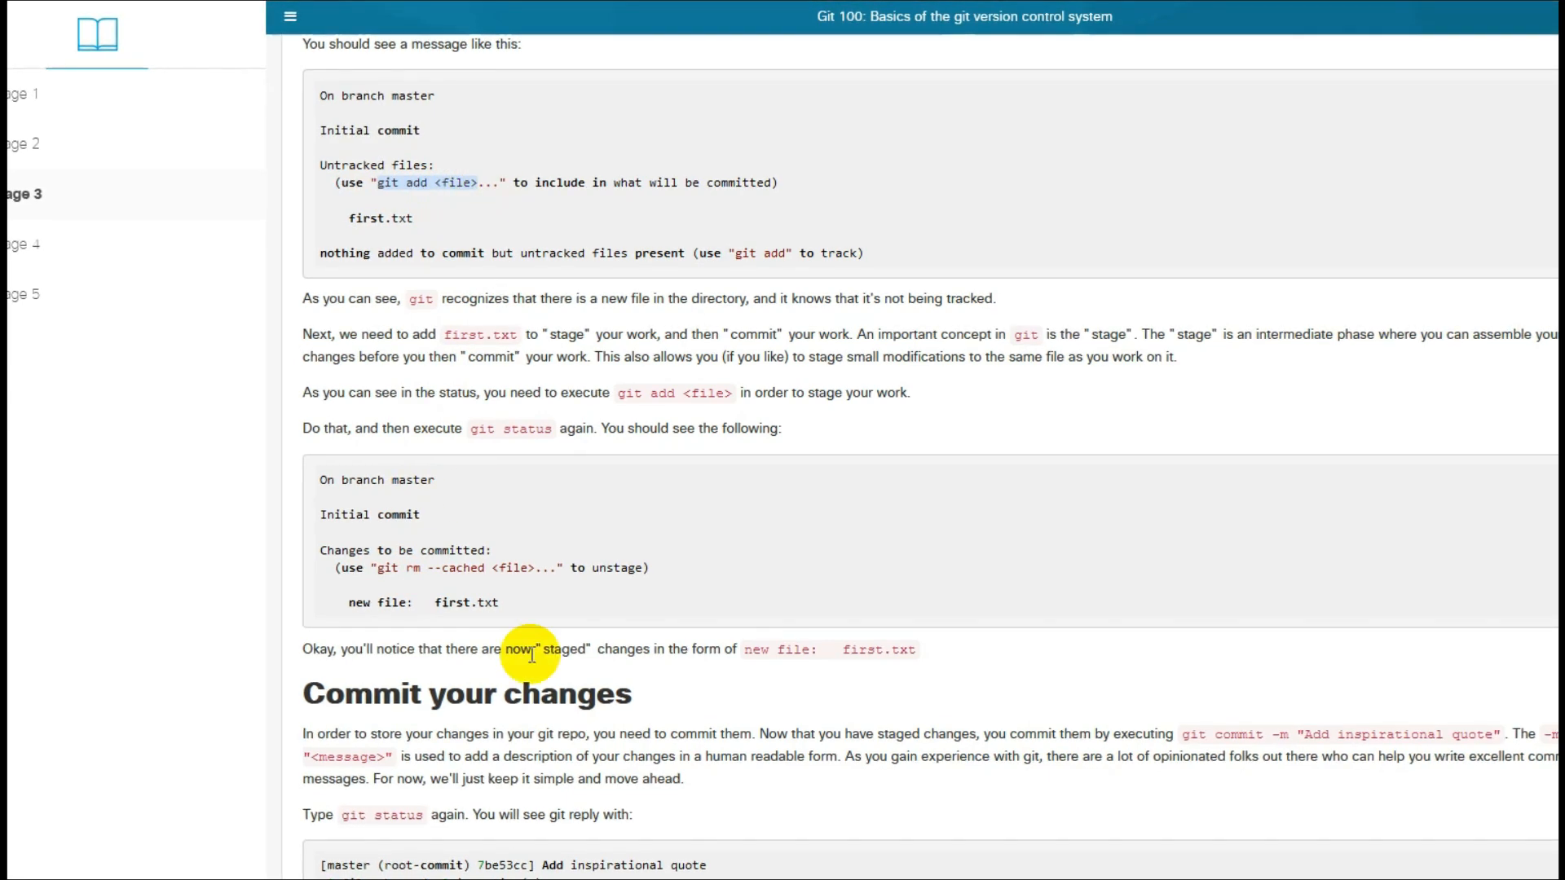
scroll(677, 624, "down", 3)
scroll(678, 637, "down", 2)
scroll(666, 656, "down", 2)
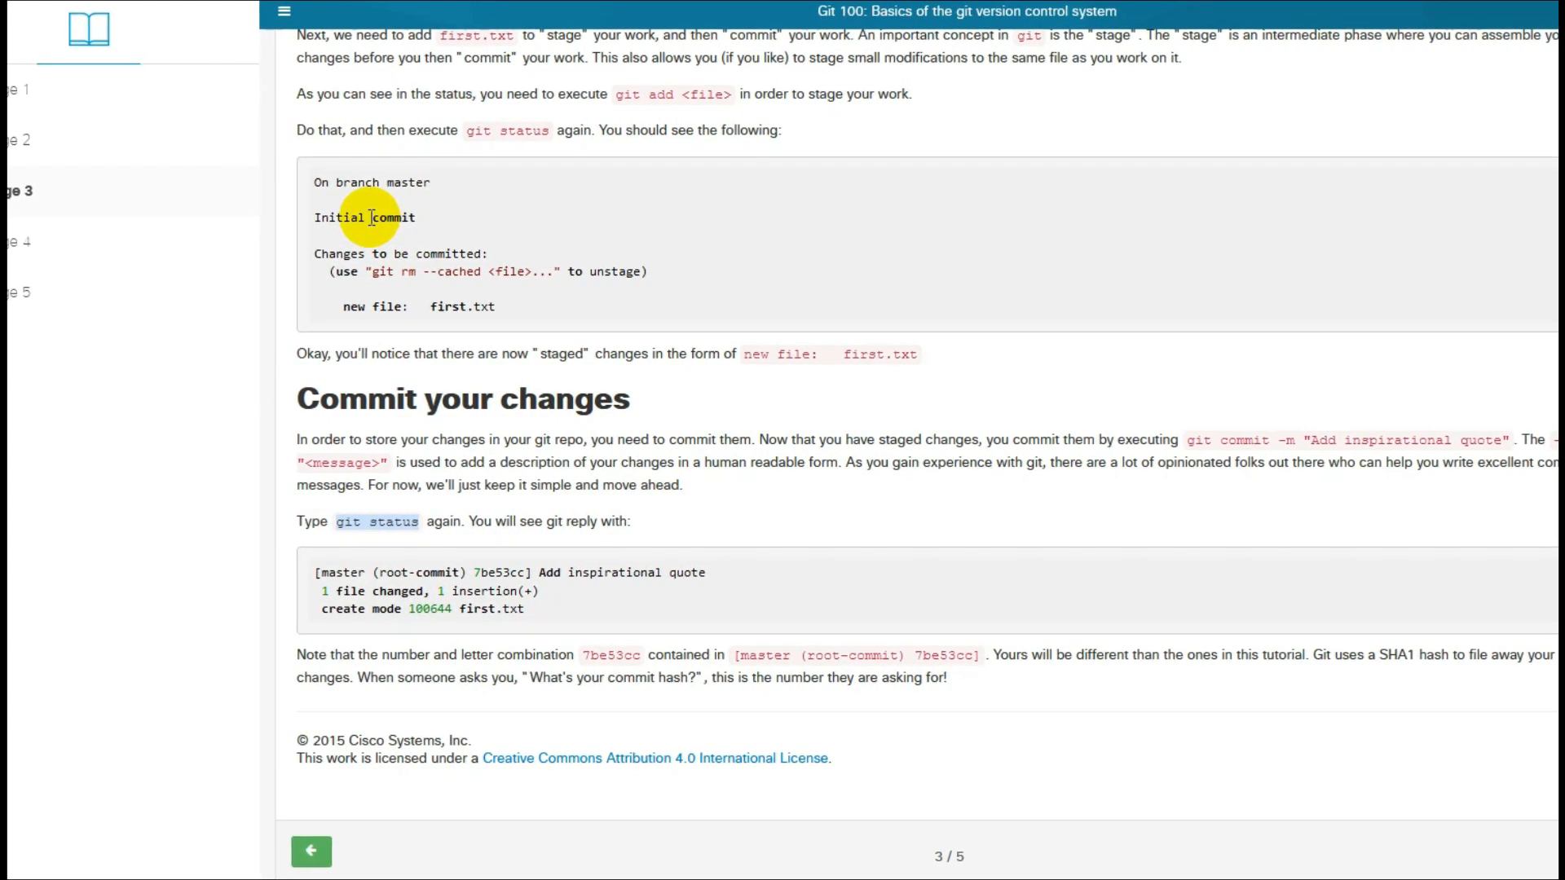
left_click(1553, 852)
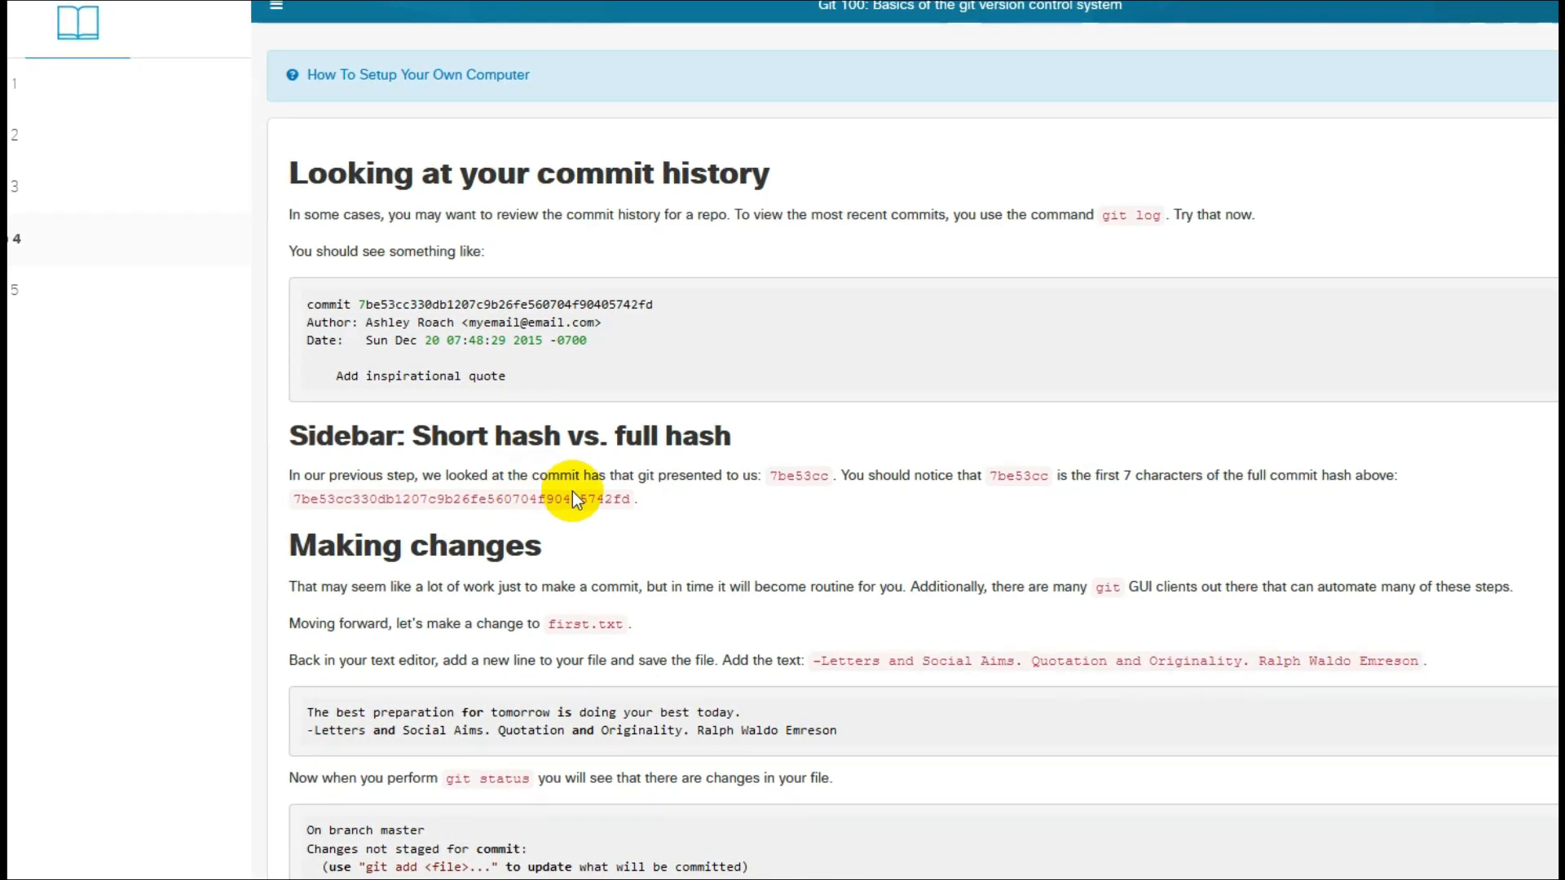
scroll(572, 491, "down", 1)
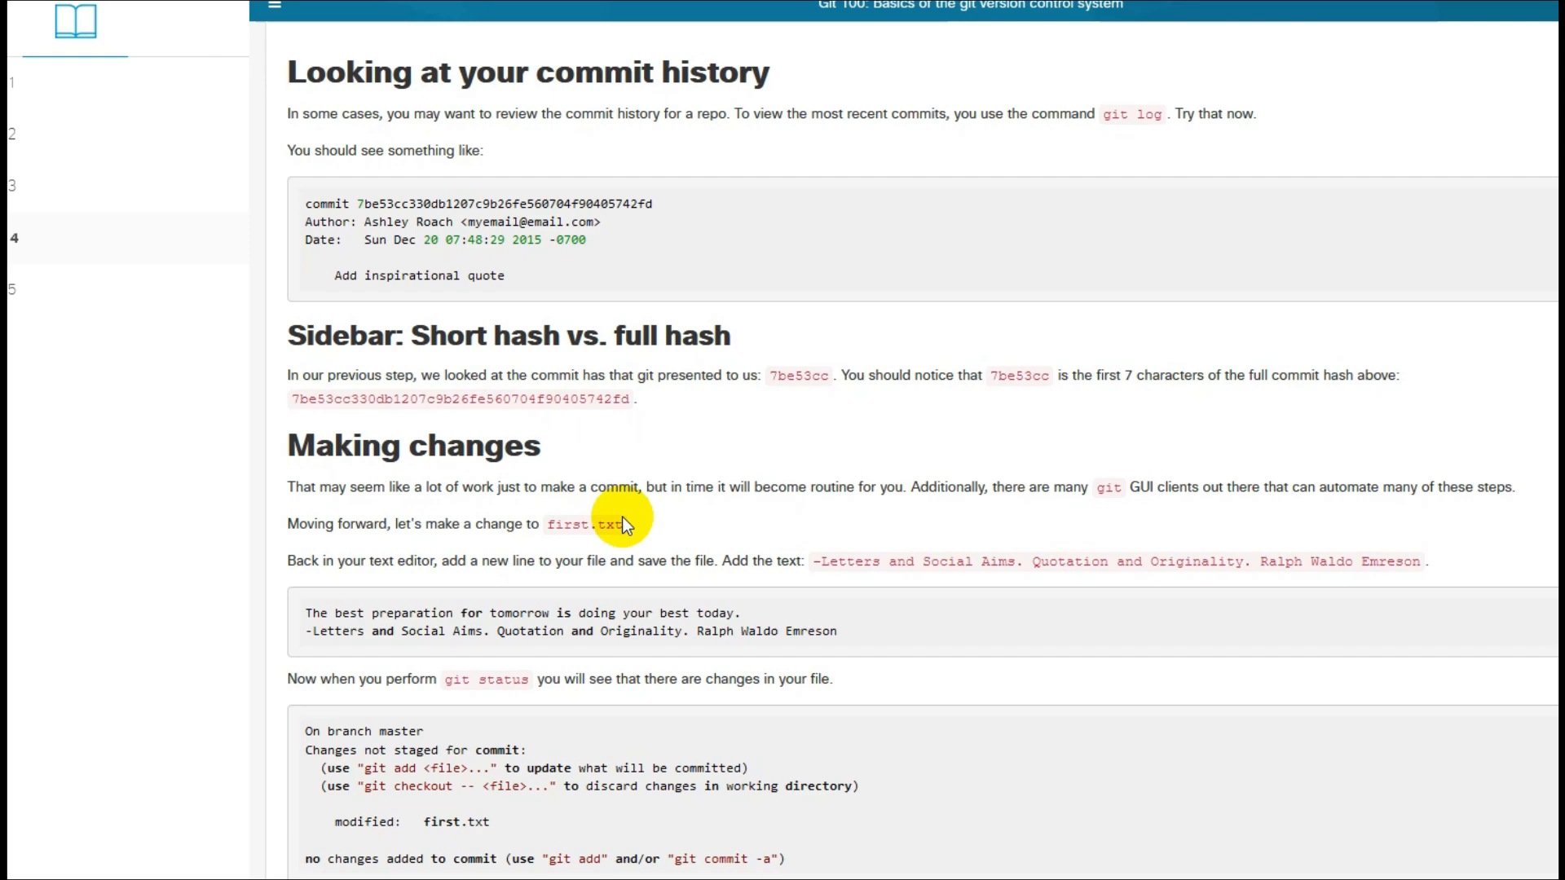
scroll(625, 524, "down", 1)
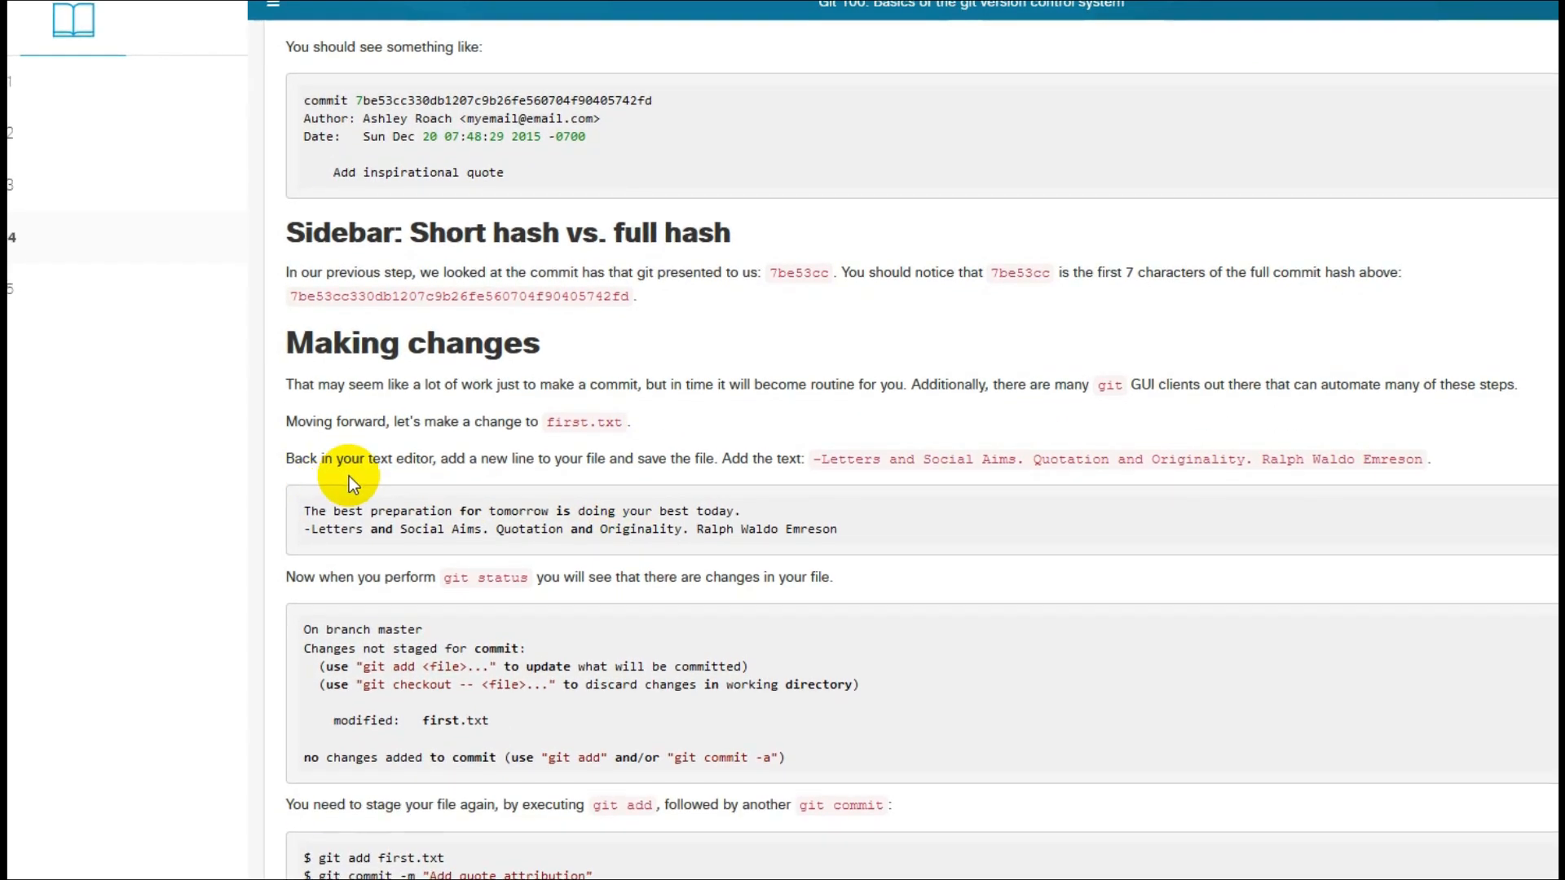
scroll(436, 490, "down", 4)
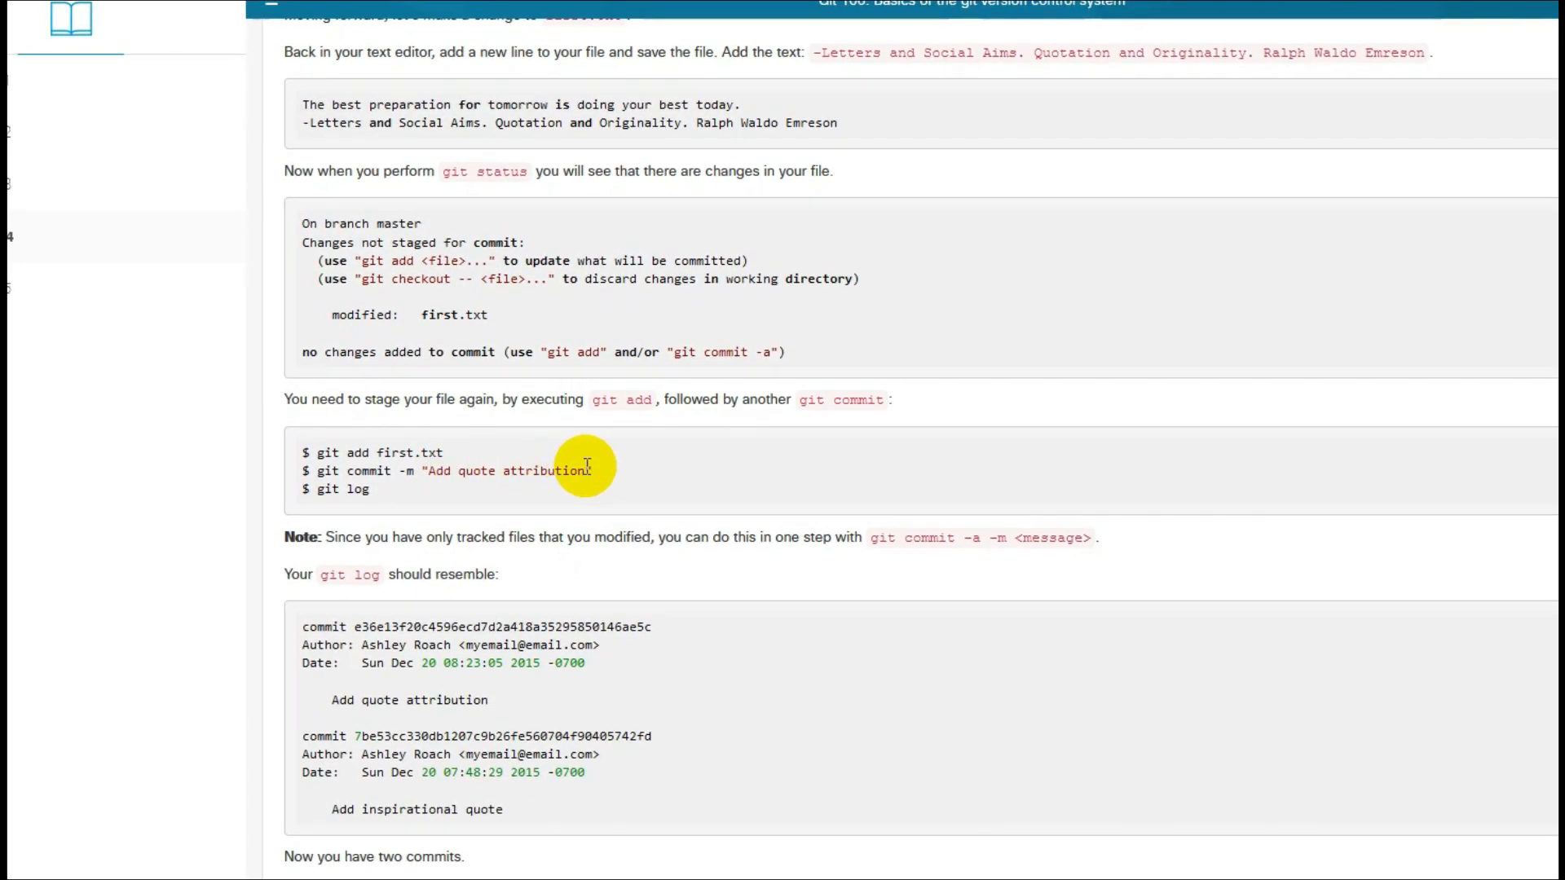
Highlight the 'Add quote attribution' and 'Fix typo' commit commands on the final Git 100 pages
left_click_drag(591, 471, 315, 471)
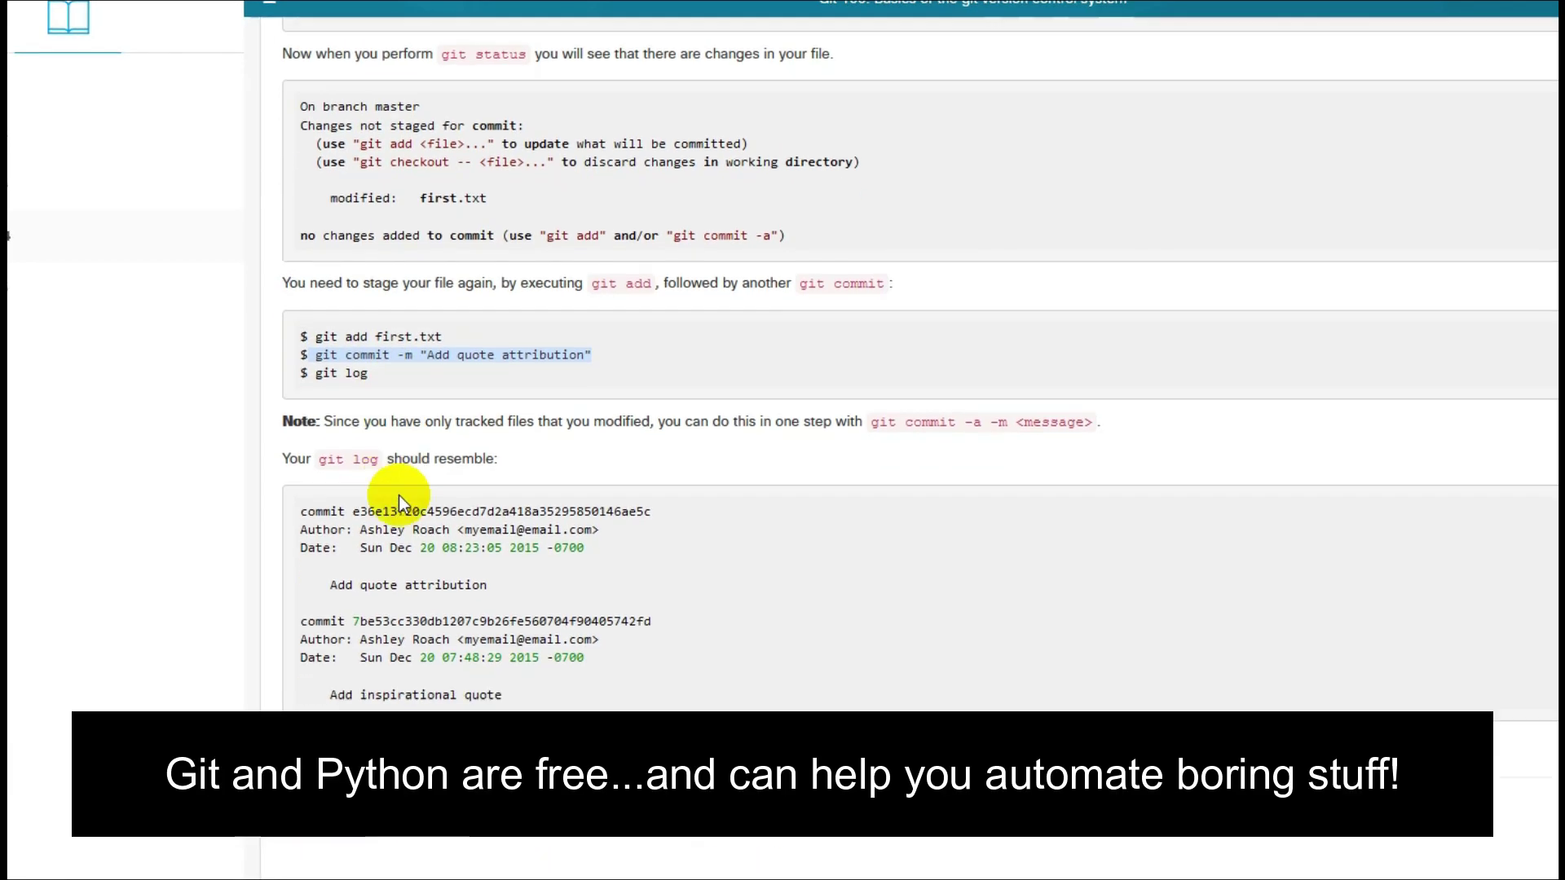
scroll(397, 496, "down", 3)
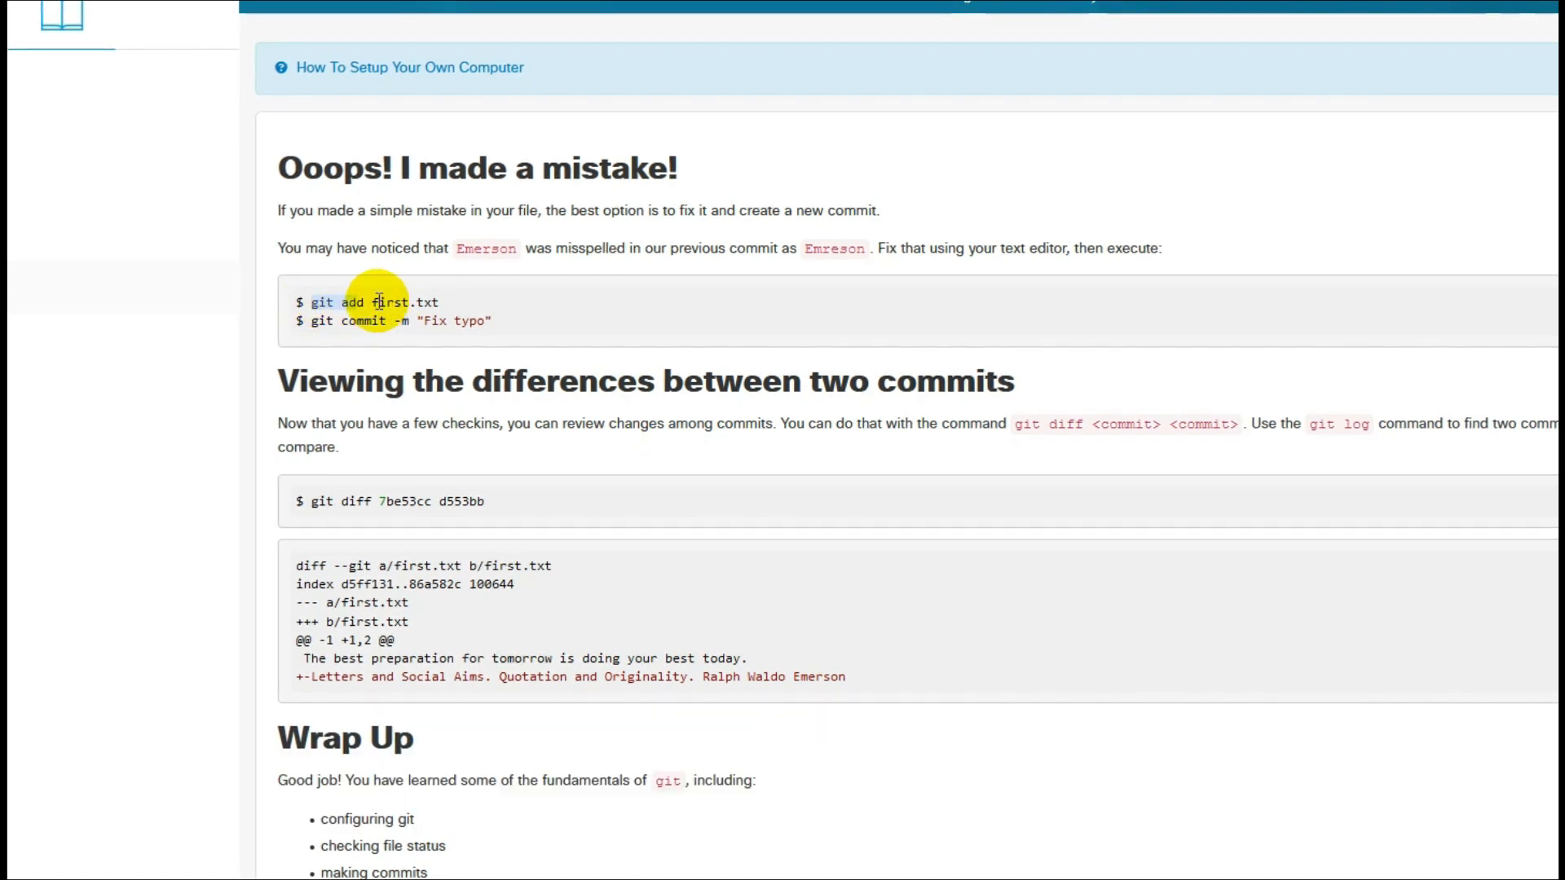
left_click_drag(311, 321, 492, 318)
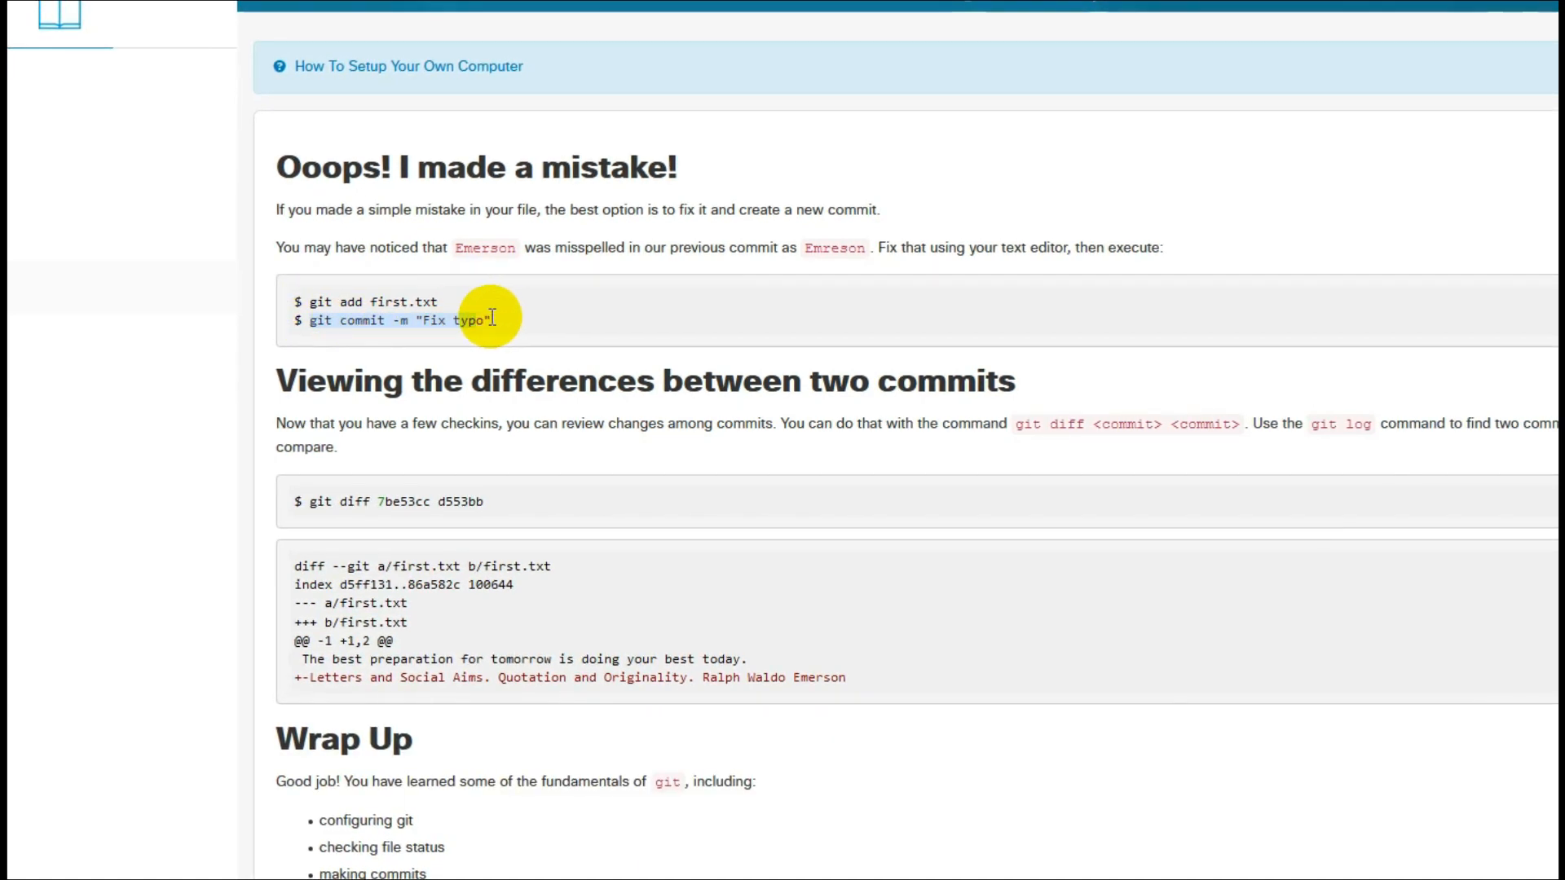
left_click(474, 336)
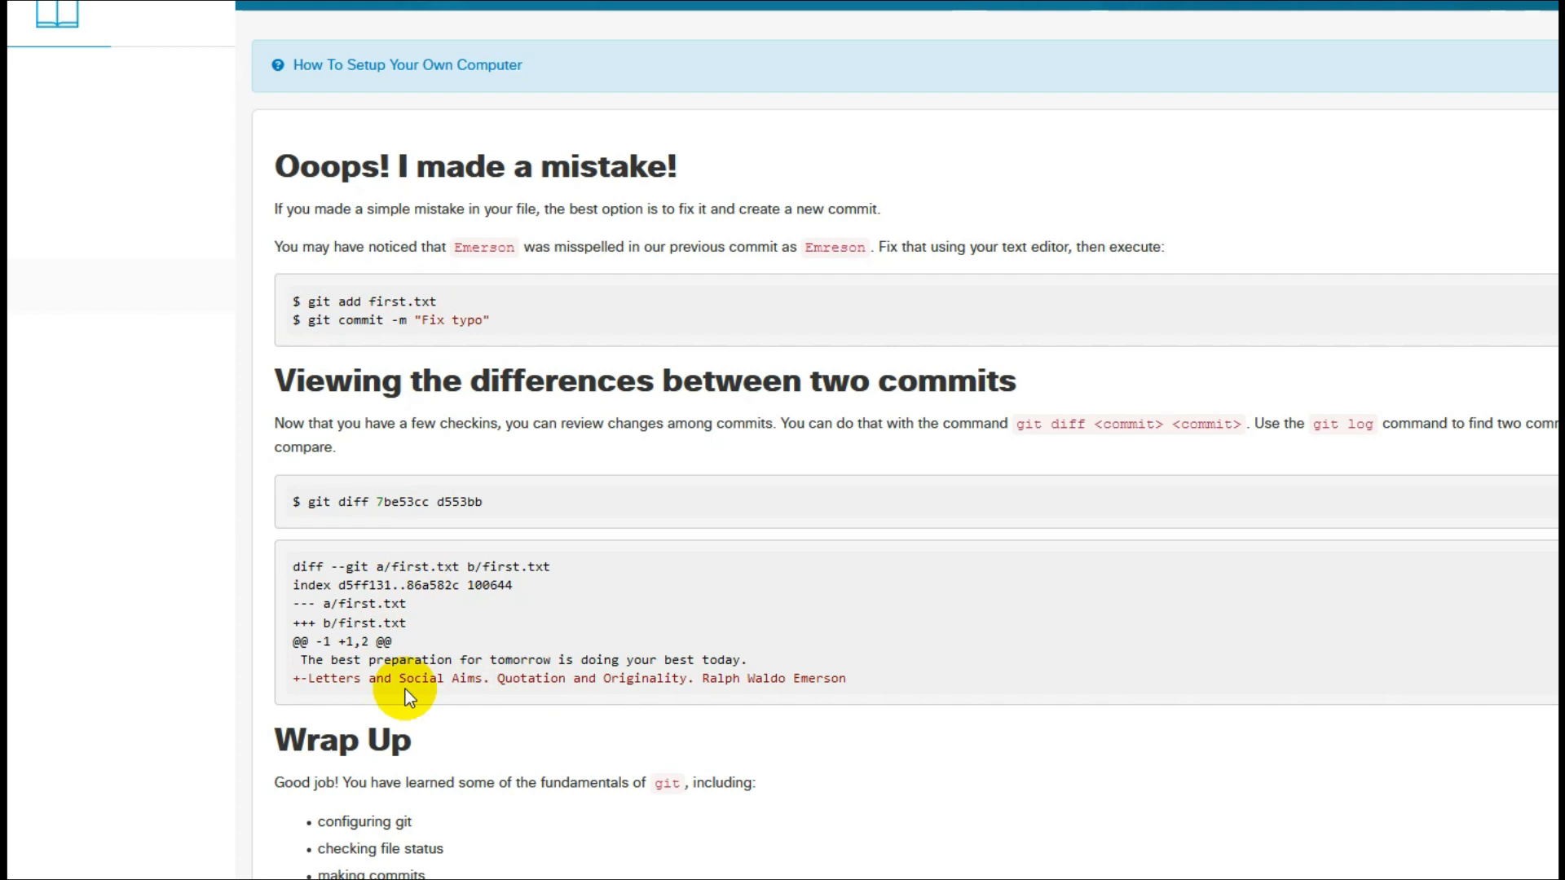
scroll(424, 740, "down", 3)
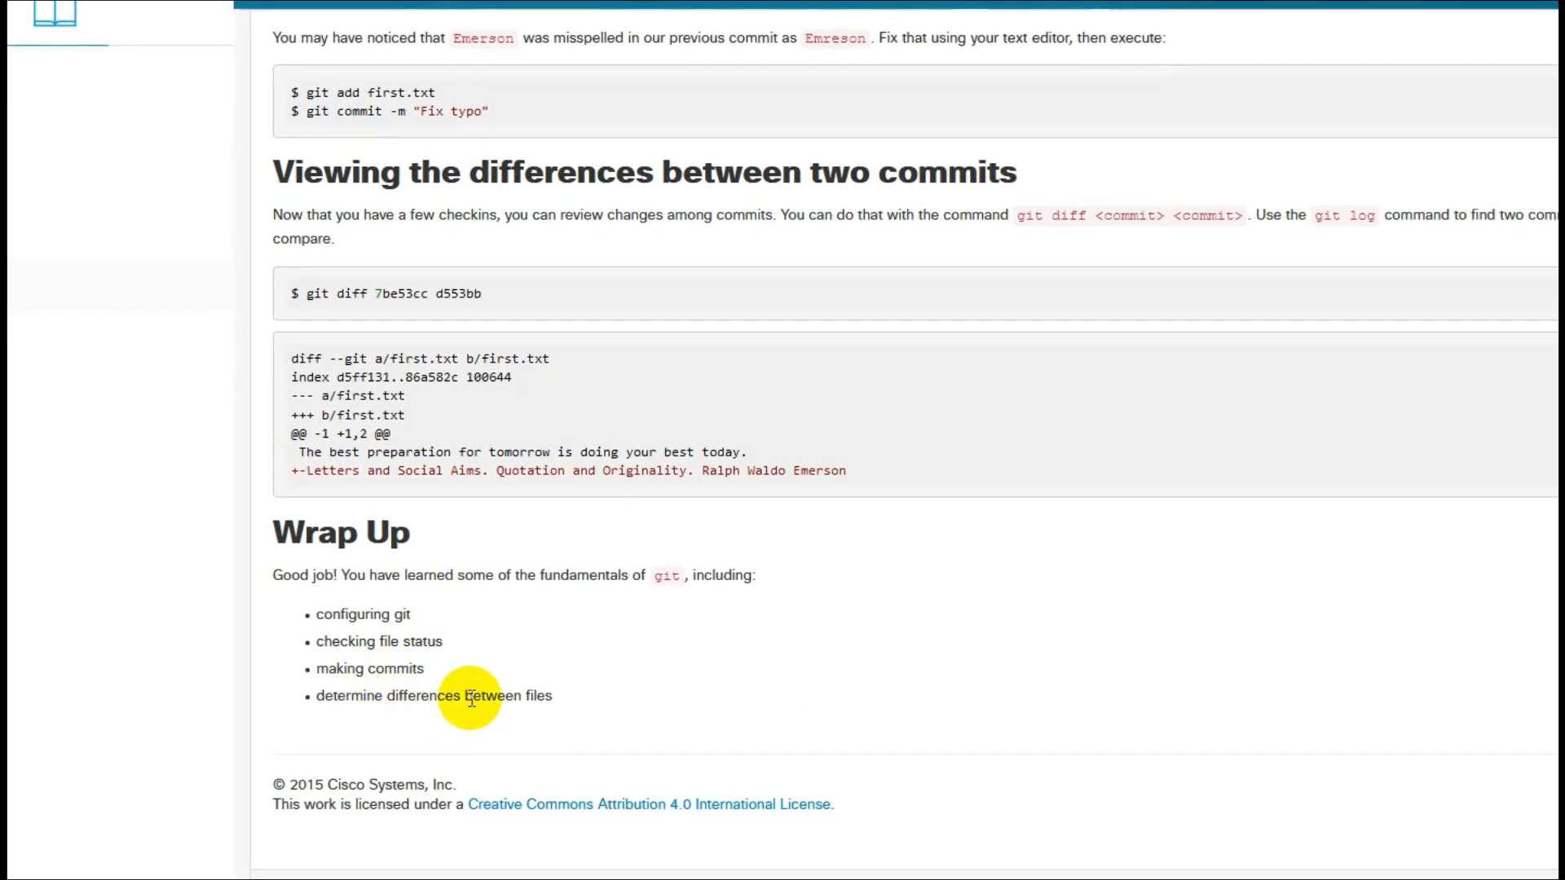
scroll(490, 697, "up", 2)
scroll(670, 577, "up", 1)
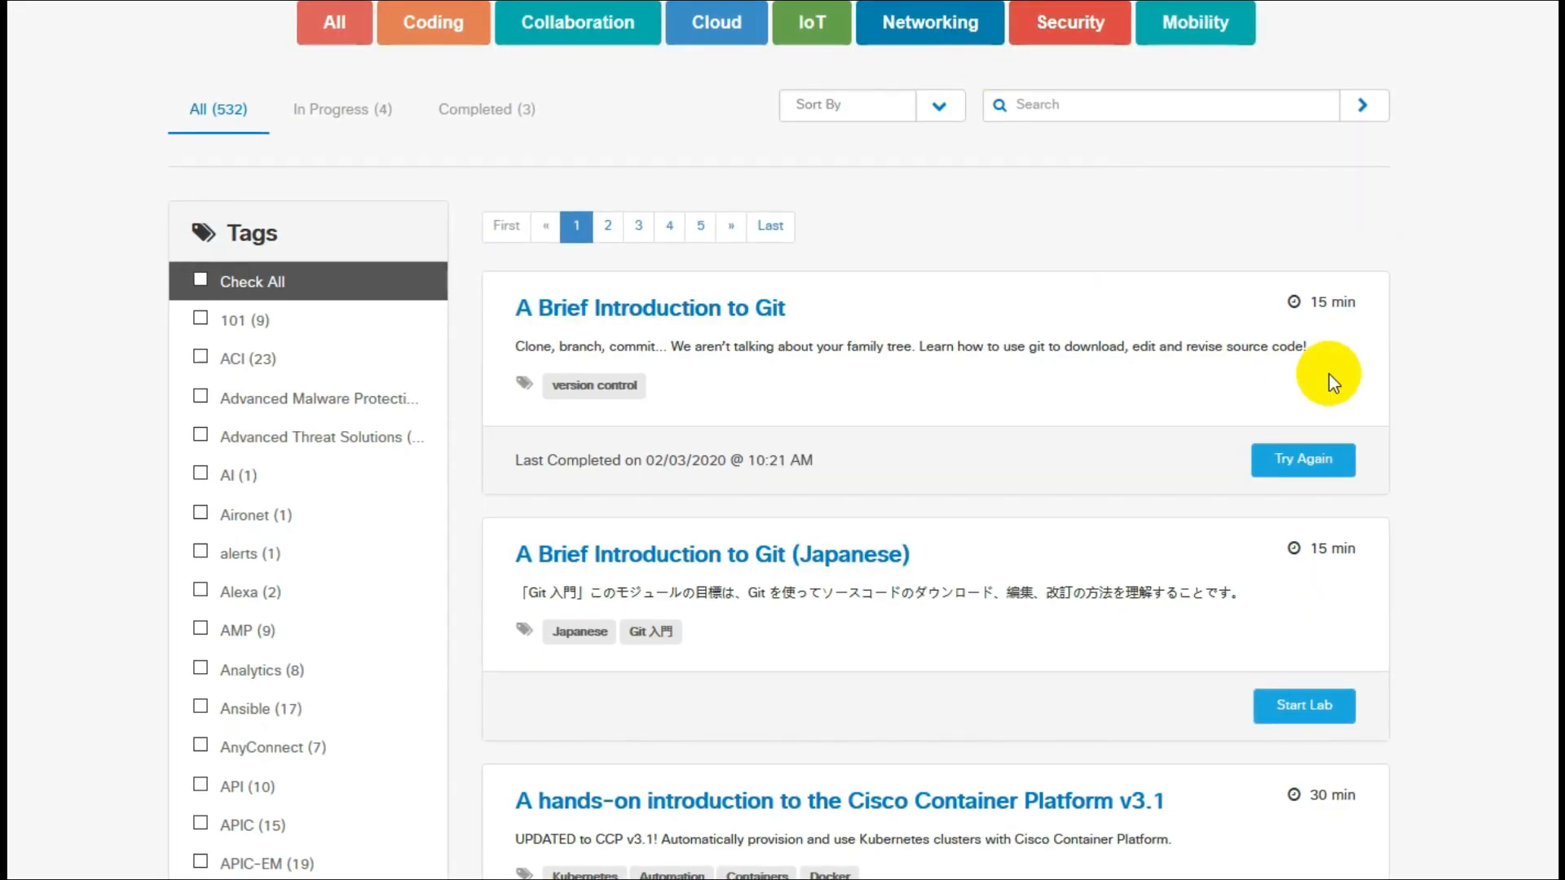
scroll(770, 514, "down", 3)
scroll(787, 587, "down", 2)
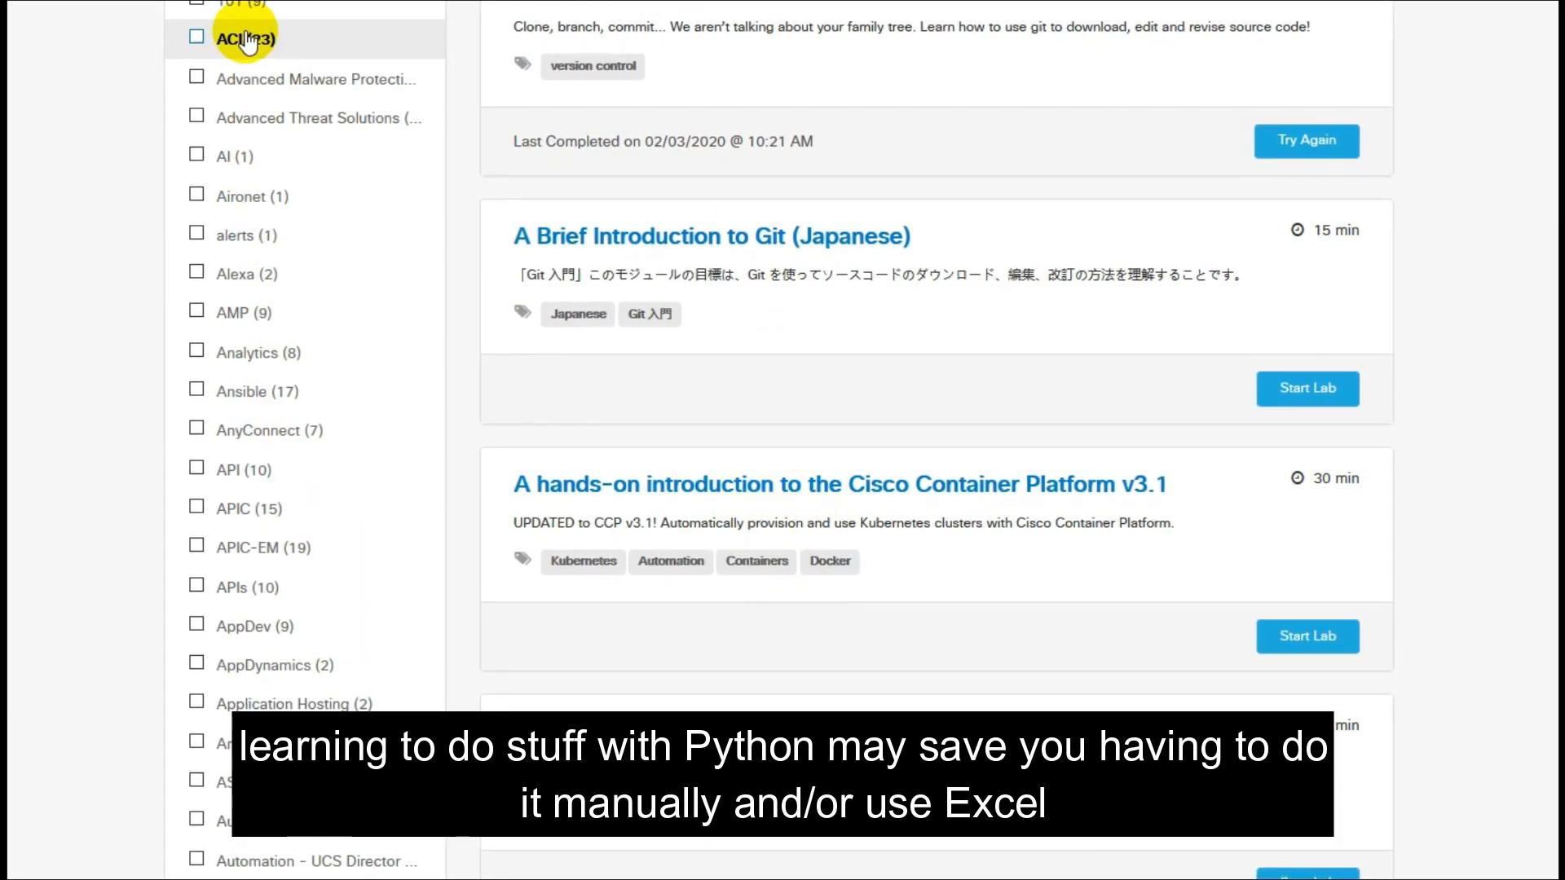
scroll(245, 72, "up", 1)
scroll(244, 72, "up", 1)
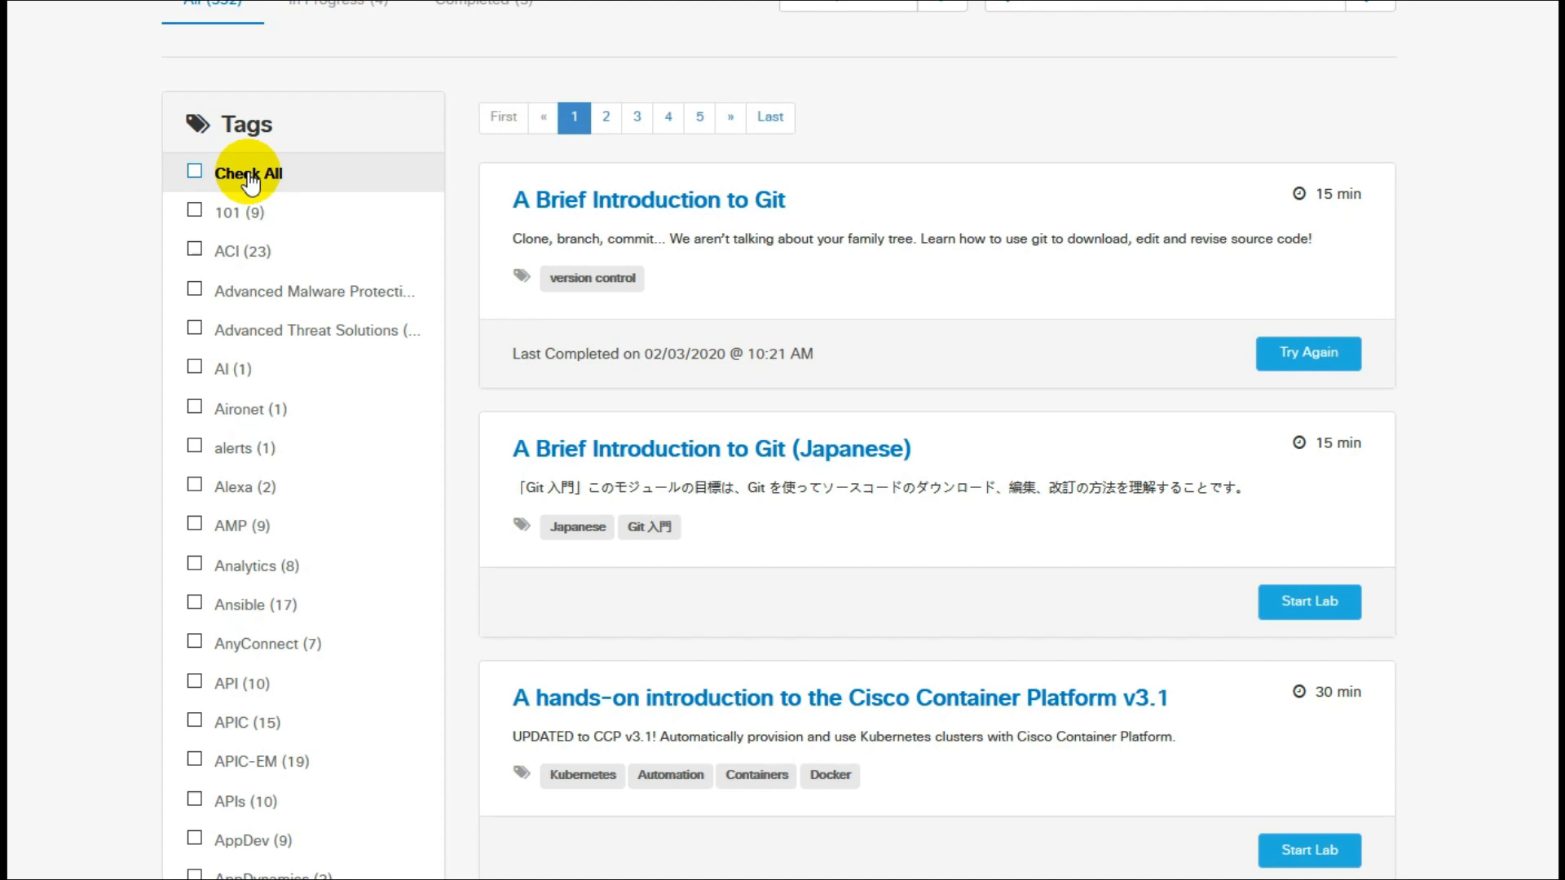
Show only completed labs and reopen Intro to Coding and APIs with Try Again
left_click(474, 8)
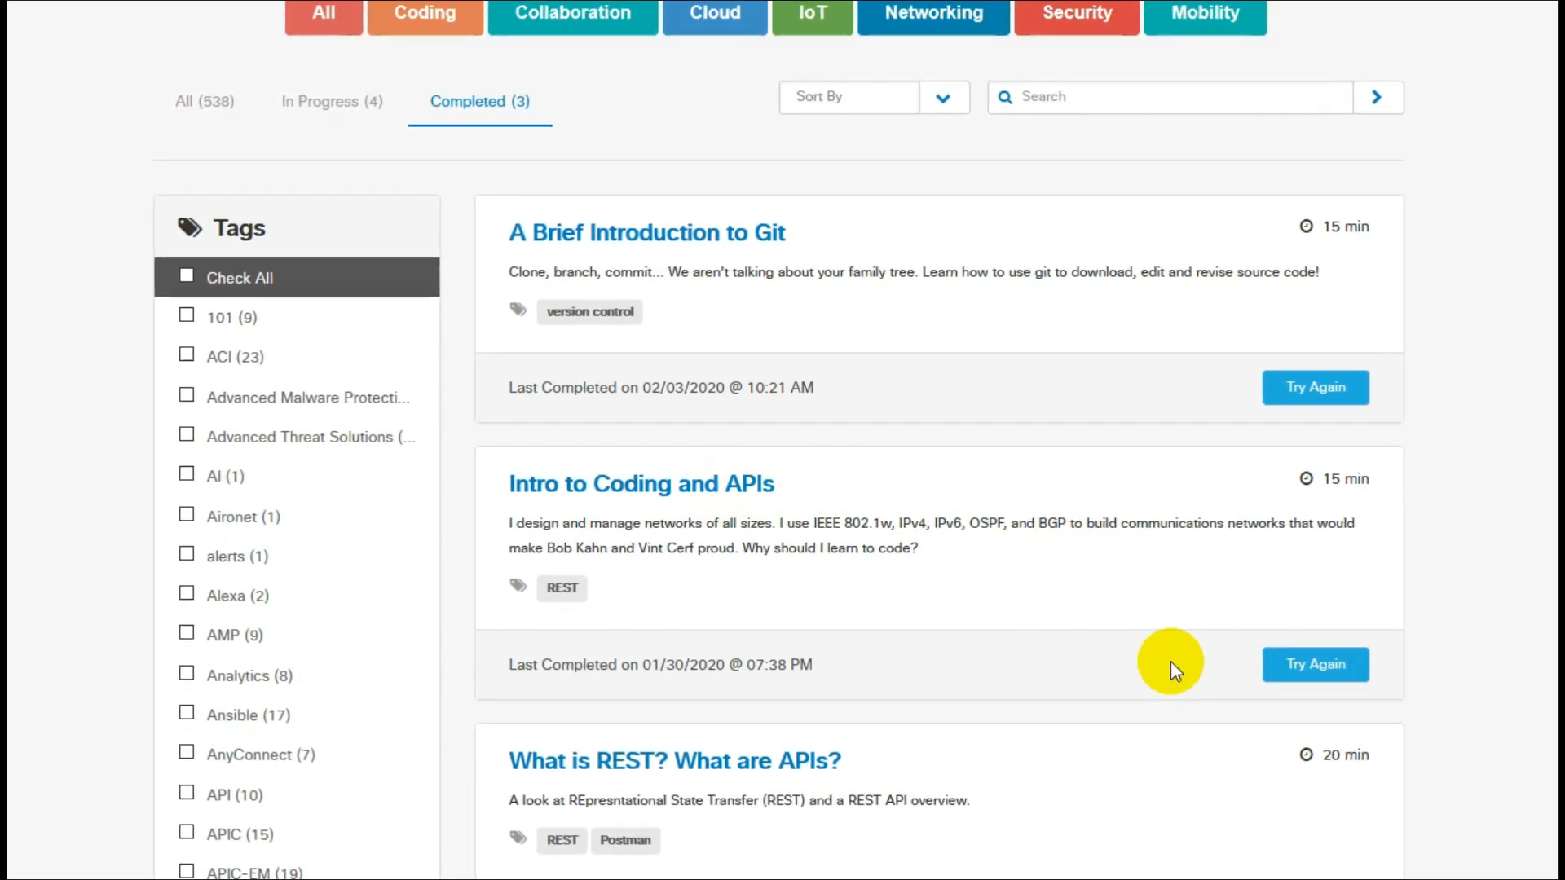
left_click(1298, 663)
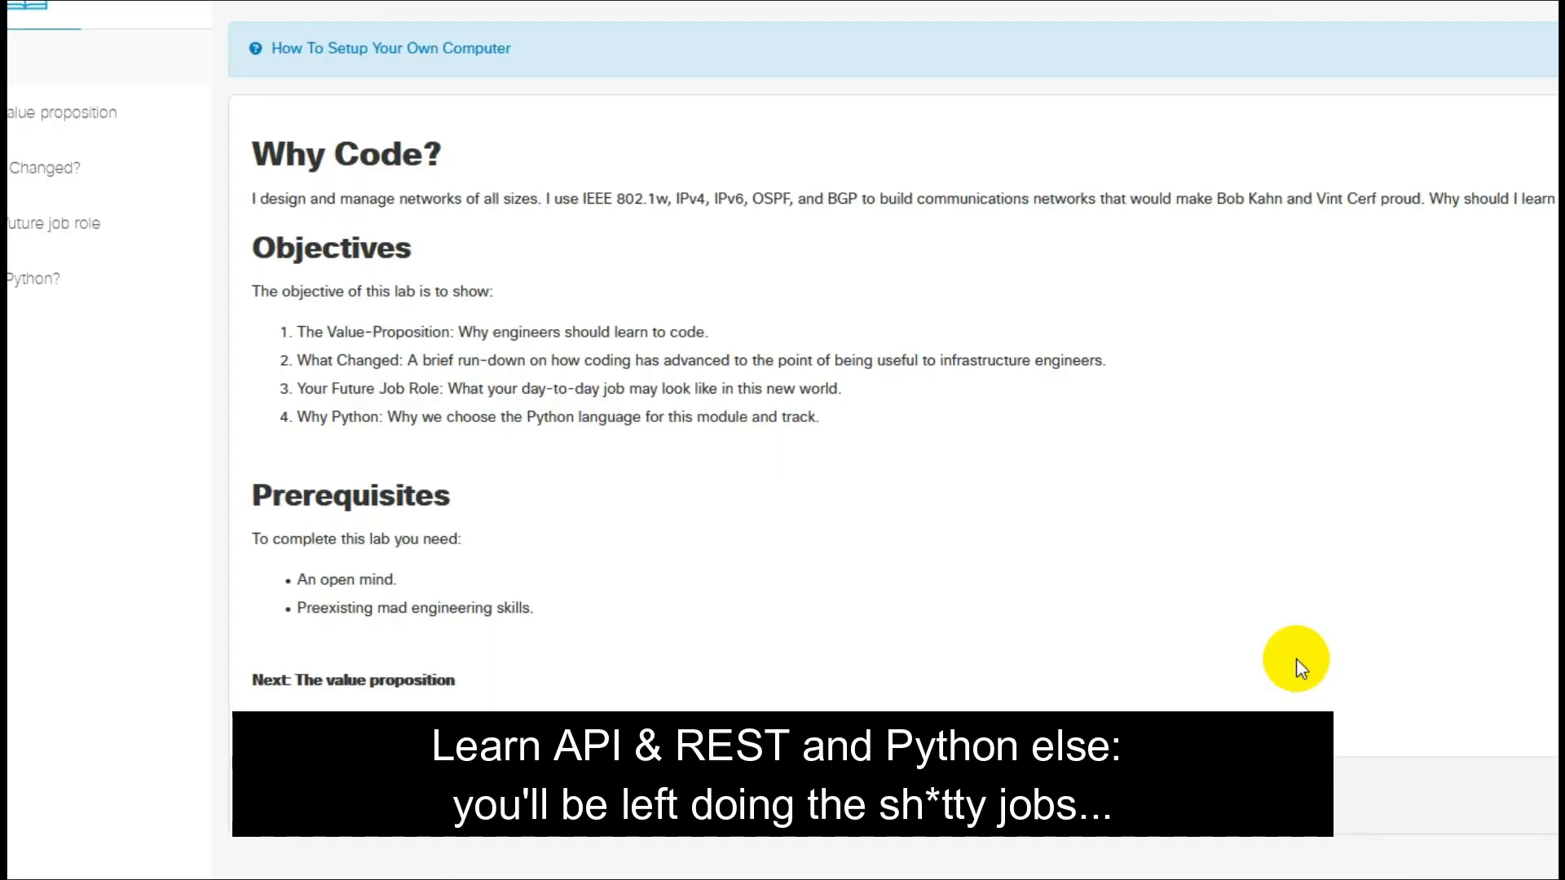
Highlight each of the three Why Code? lab objectives in turn
left_click_drag(329, 332, 702, 331)
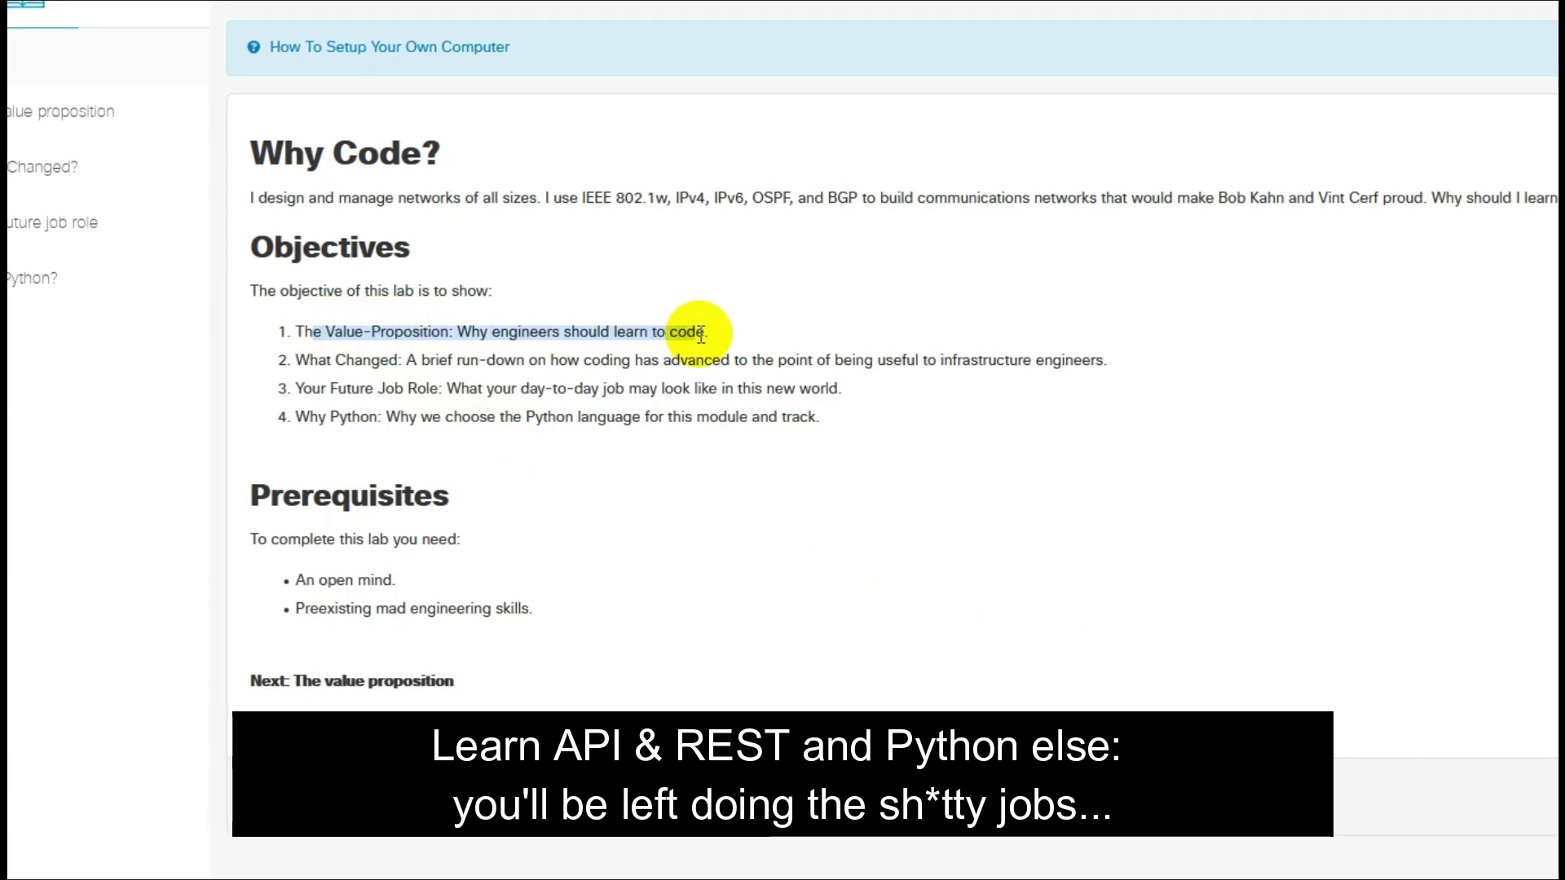
left_click(317, 361)
left_click_drag(295, 361, 1085, 357)
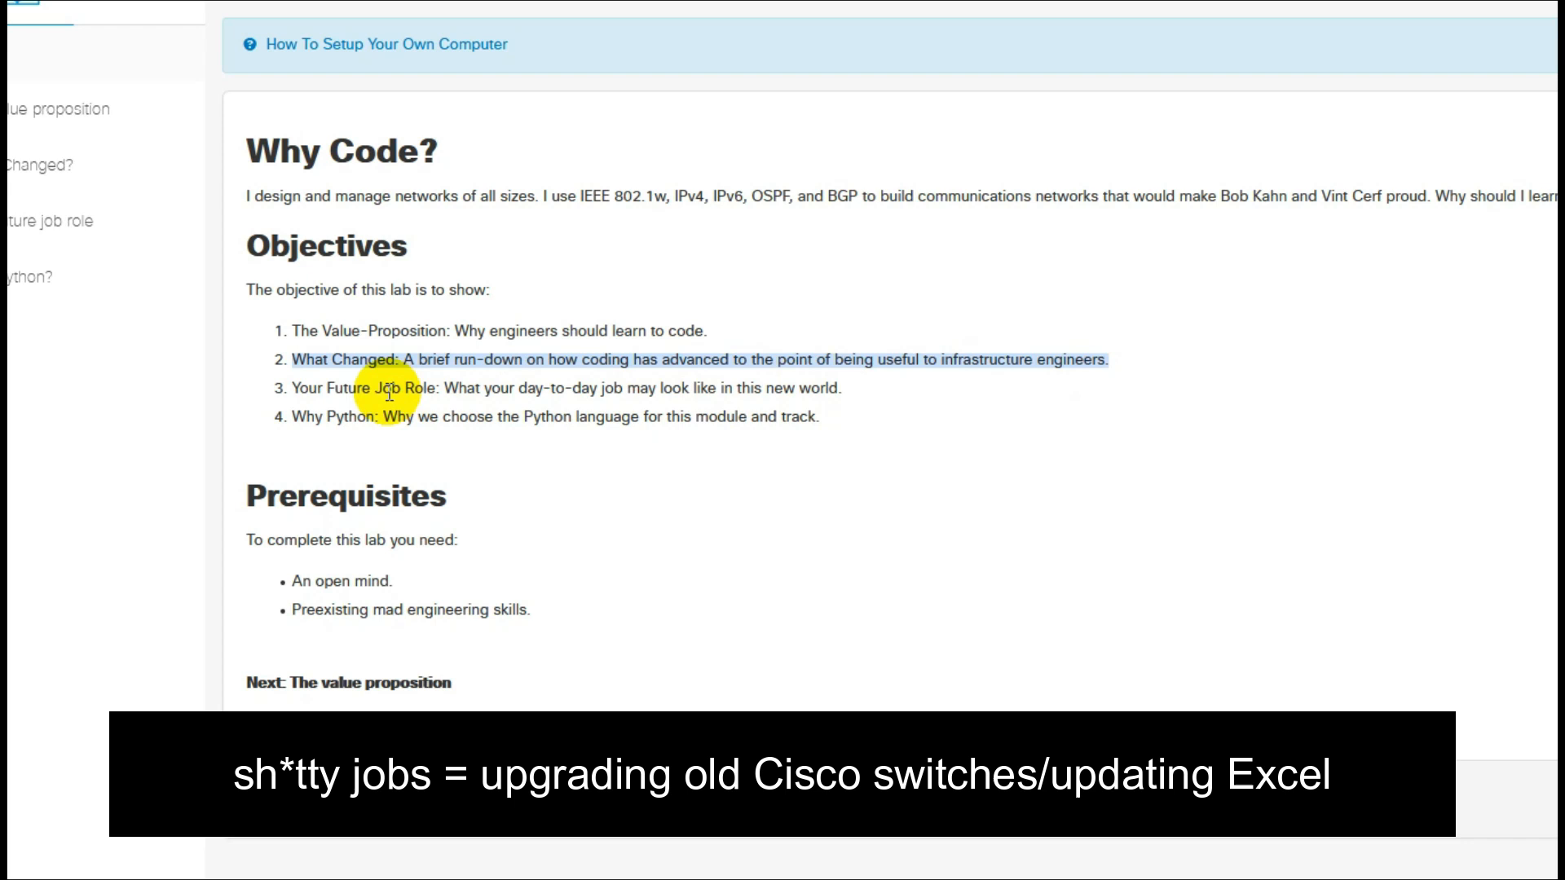
left_click(448, 388)
left_click_drag(449, 389, 837, 389)
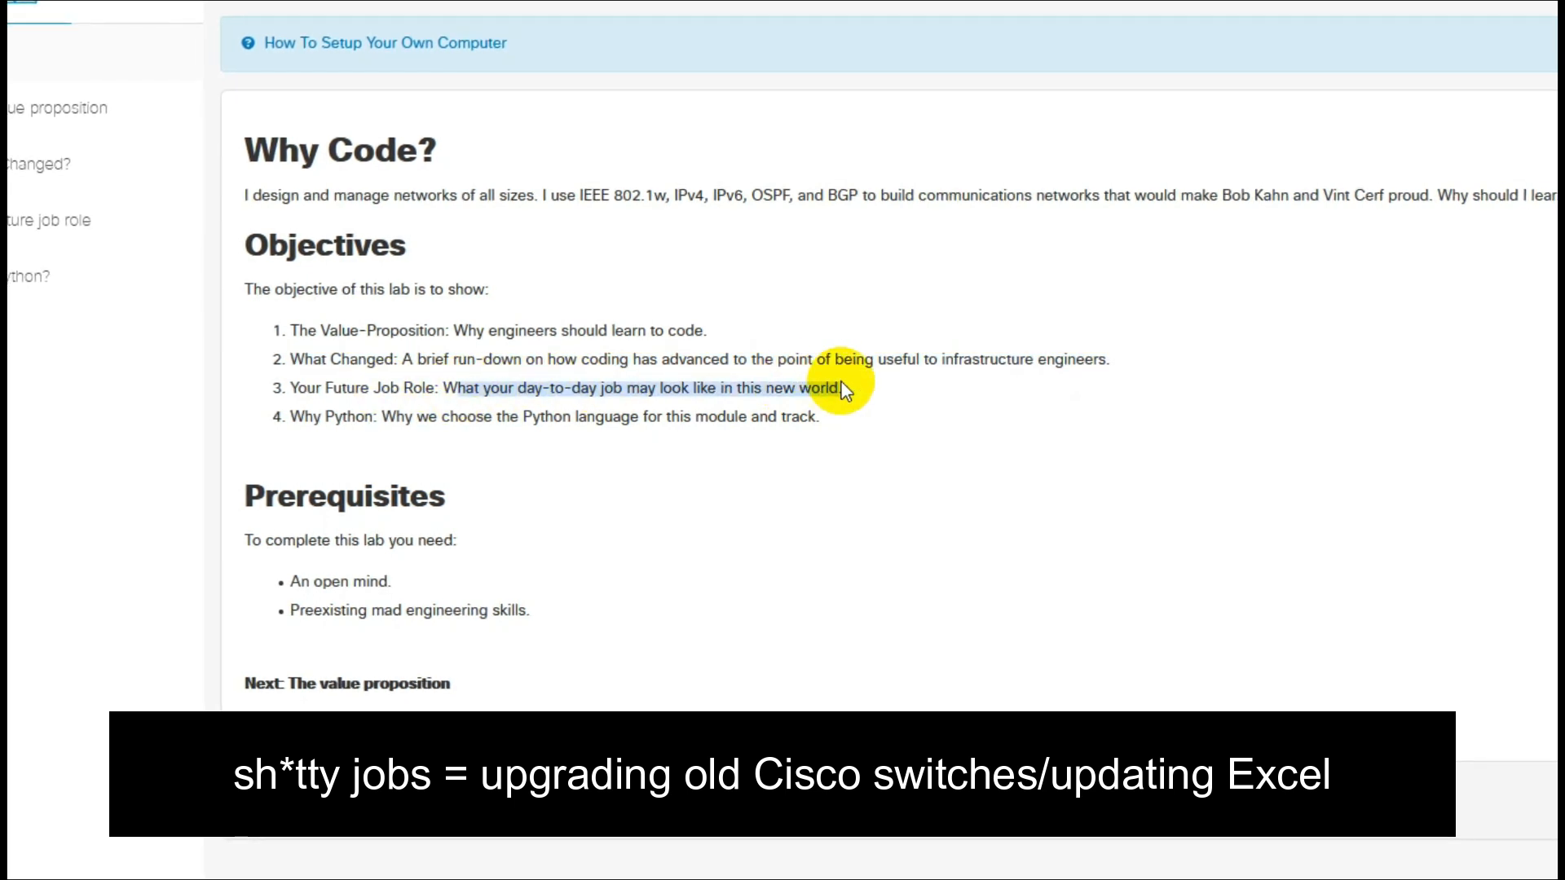
left_click(433, 417)
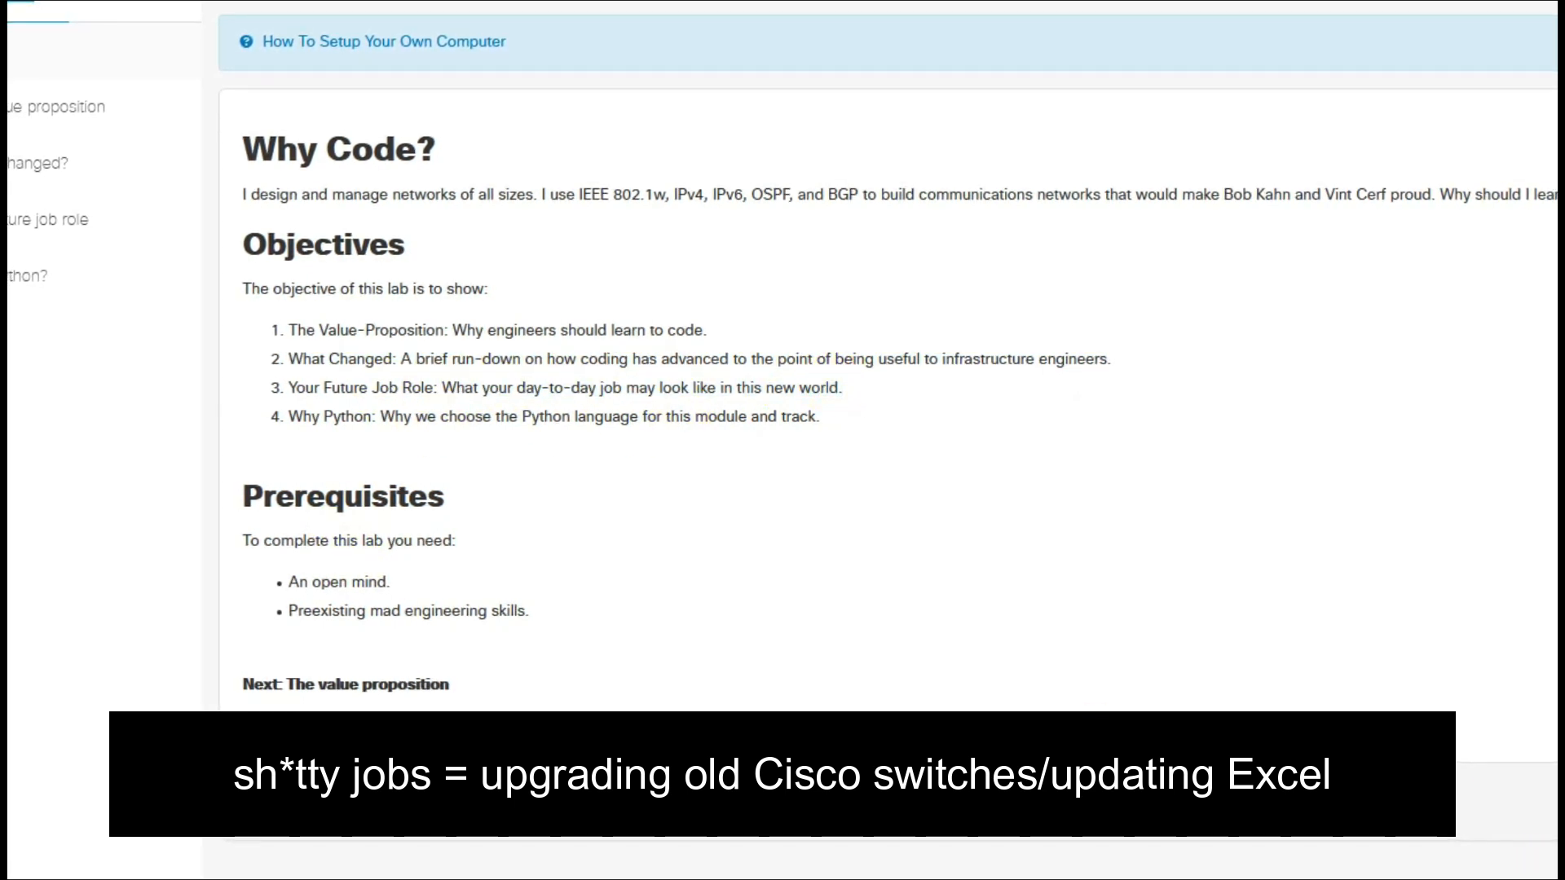
Move to the value proposition step and highlight the 'value proposition for programmability' heading
left_click(346, 683)
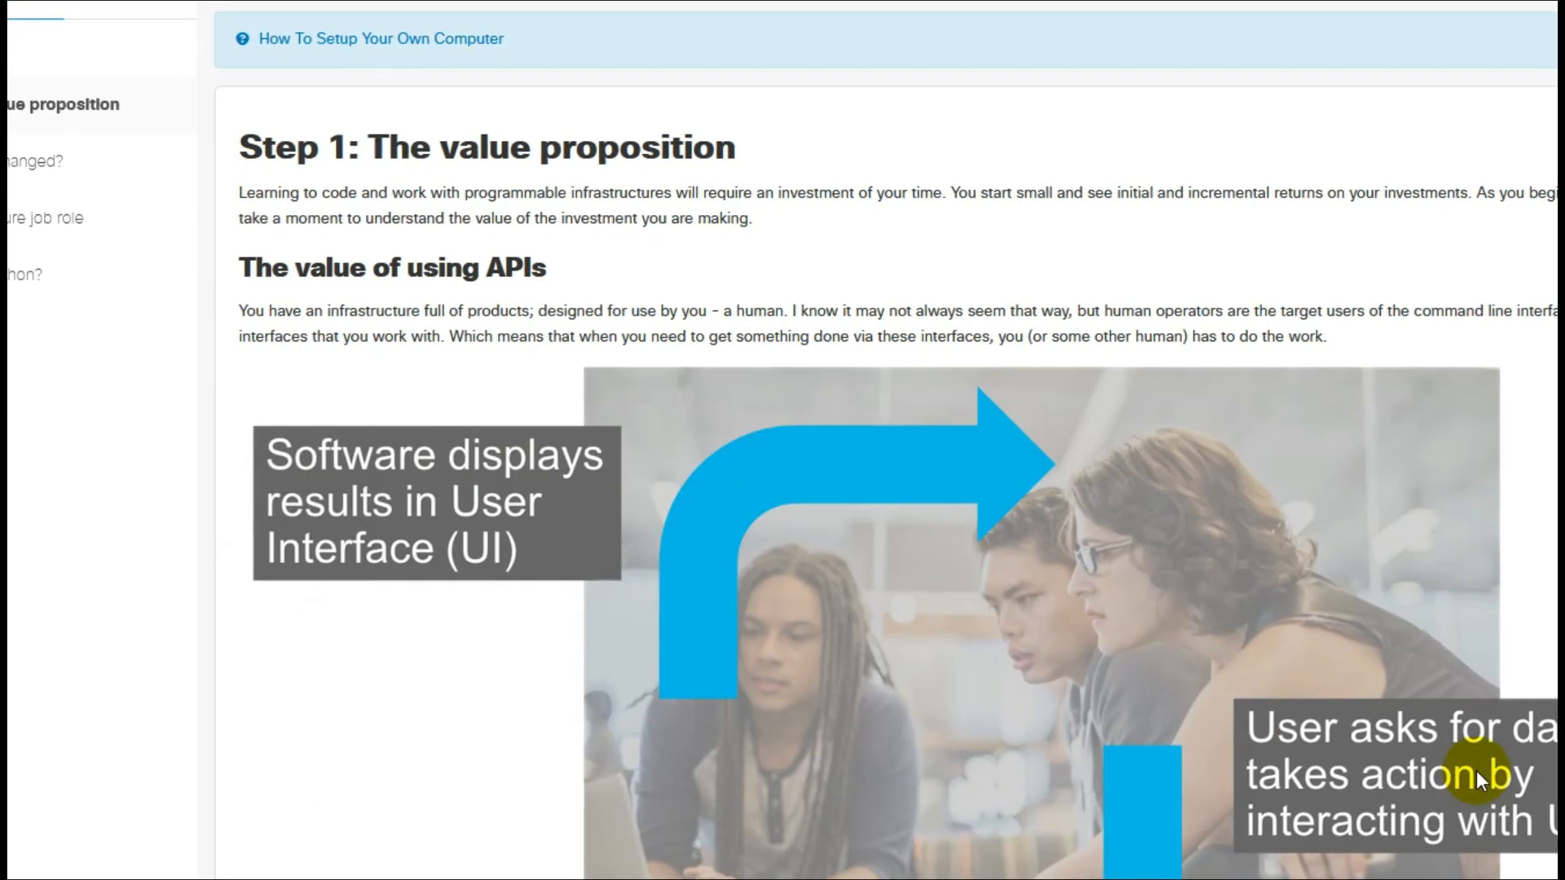
scroll(1388, 756, "down", 1)
scroll(1370, 722, "down", 4)
scroll(1368, 689, "down", 4)
scroll(1368, 690, "down", 1)
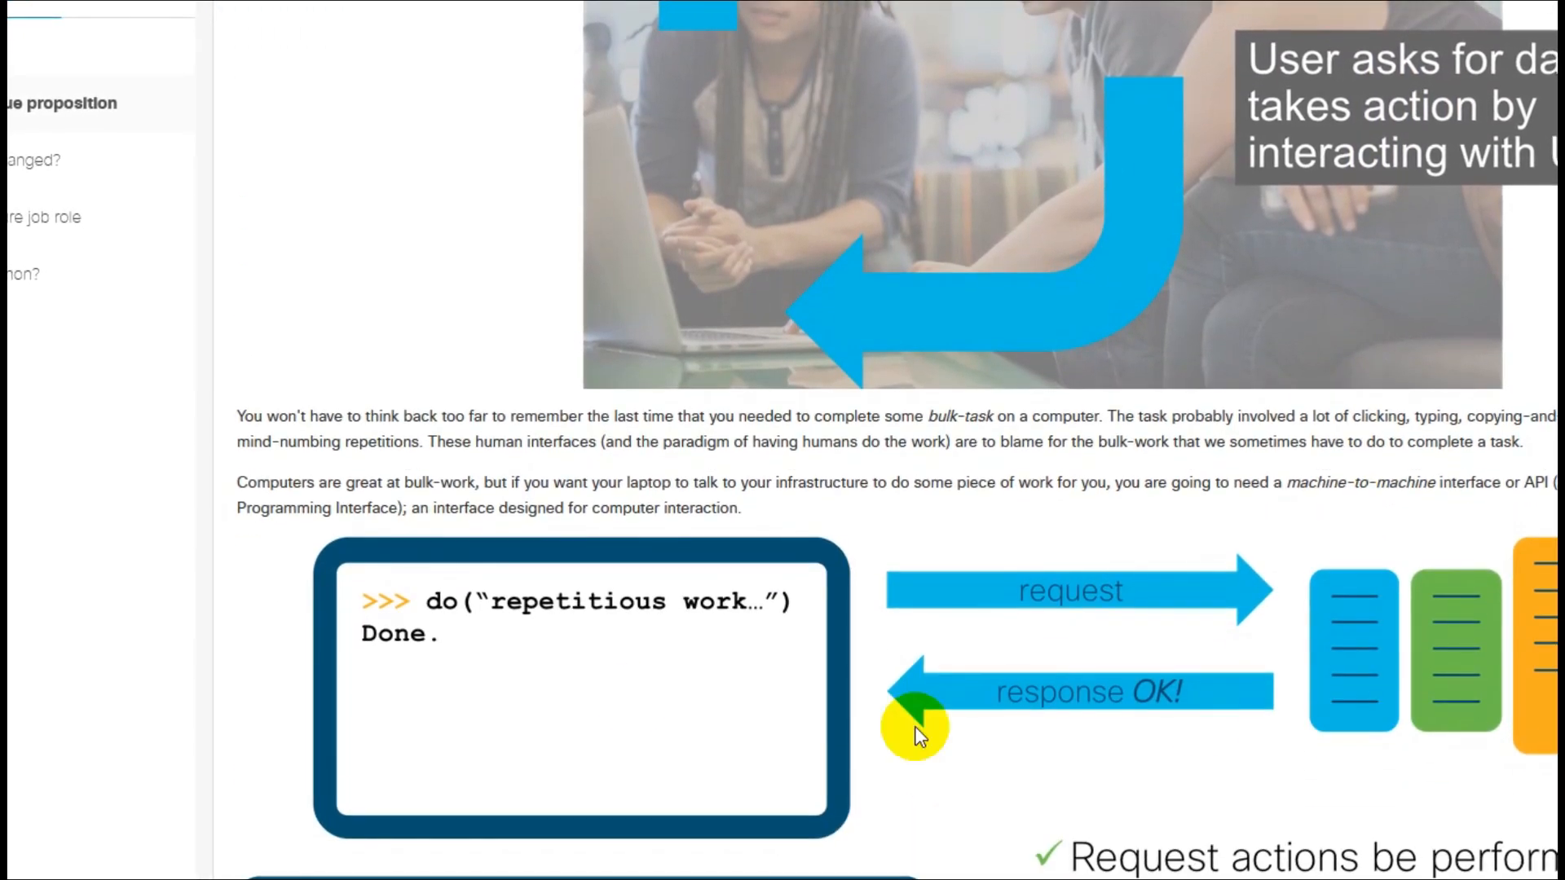
scroll(1065, 649, "up", 1)
scroll(1152, 787, "down", 5)
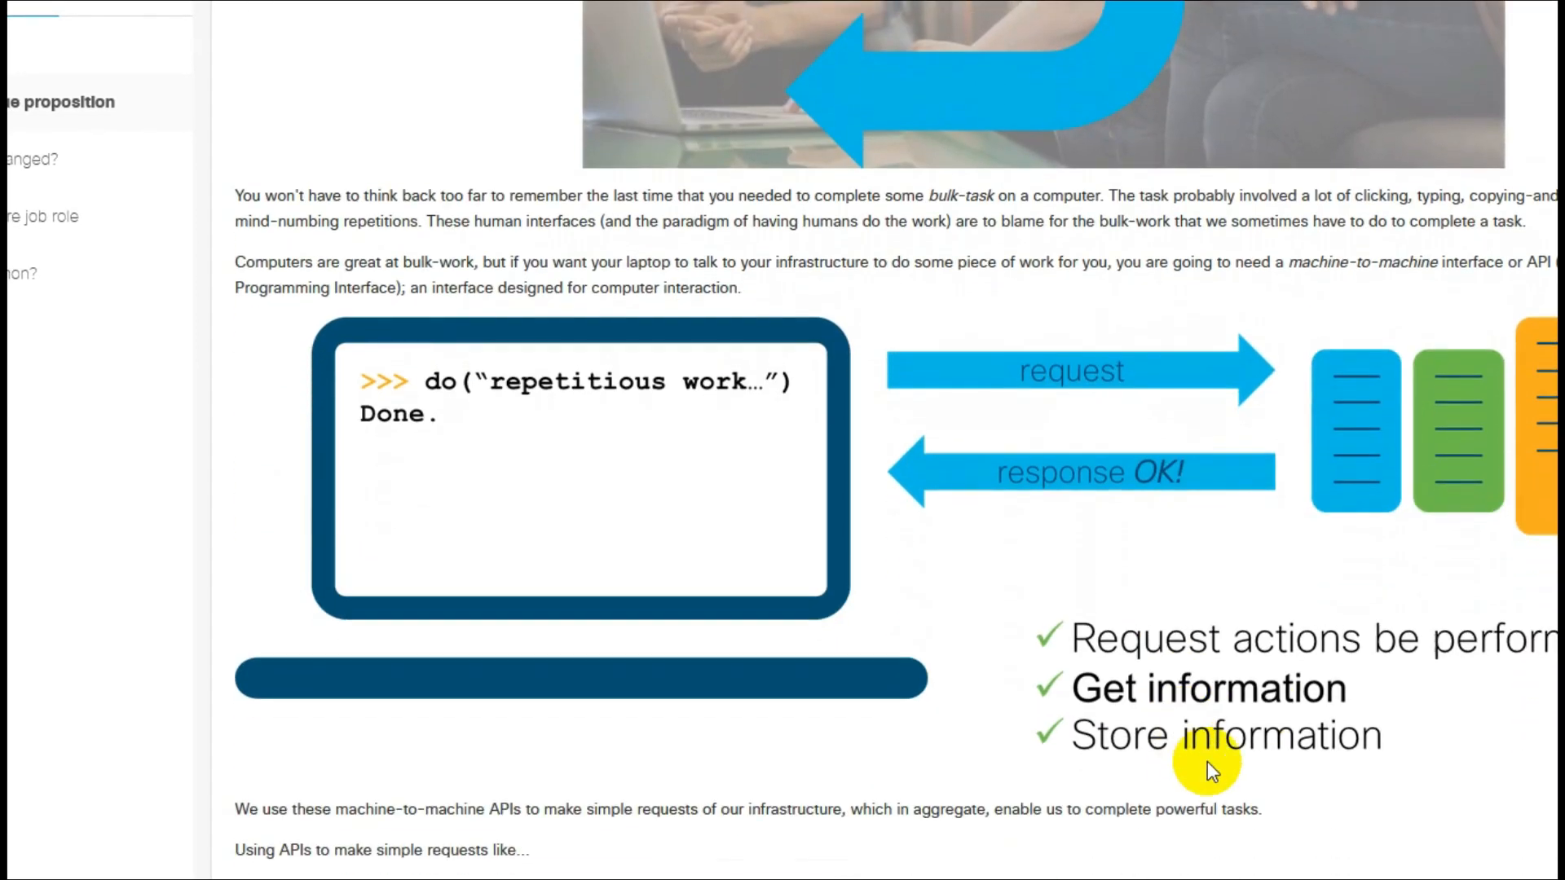
left_click_drag(1074, 647, 1076, 692)
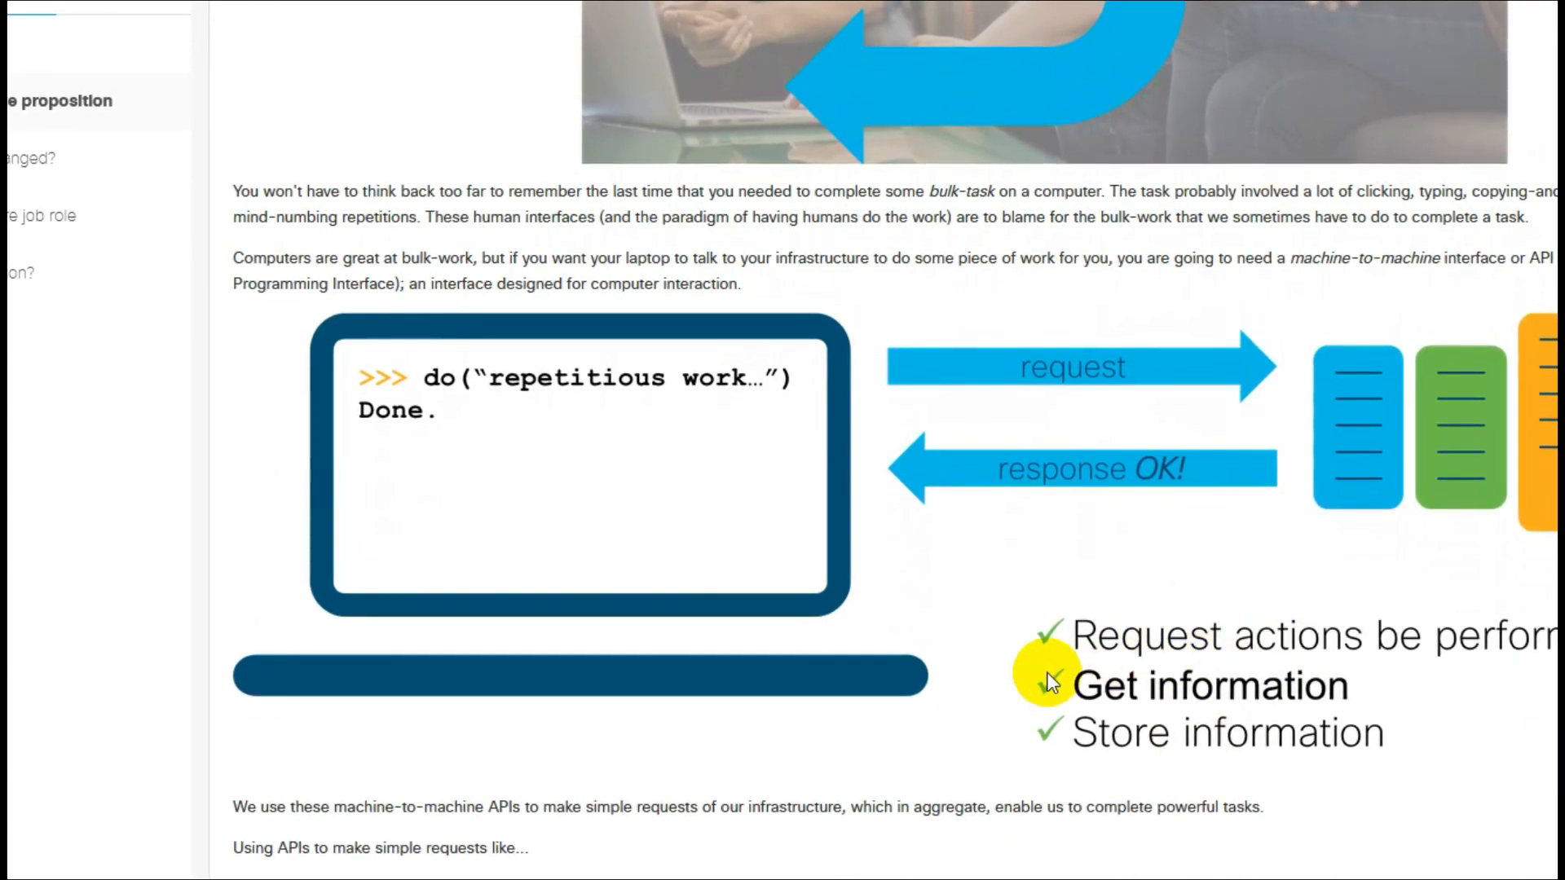
scroll(561, 812, "down", 3)
scroll(562, 812, "down", 3)
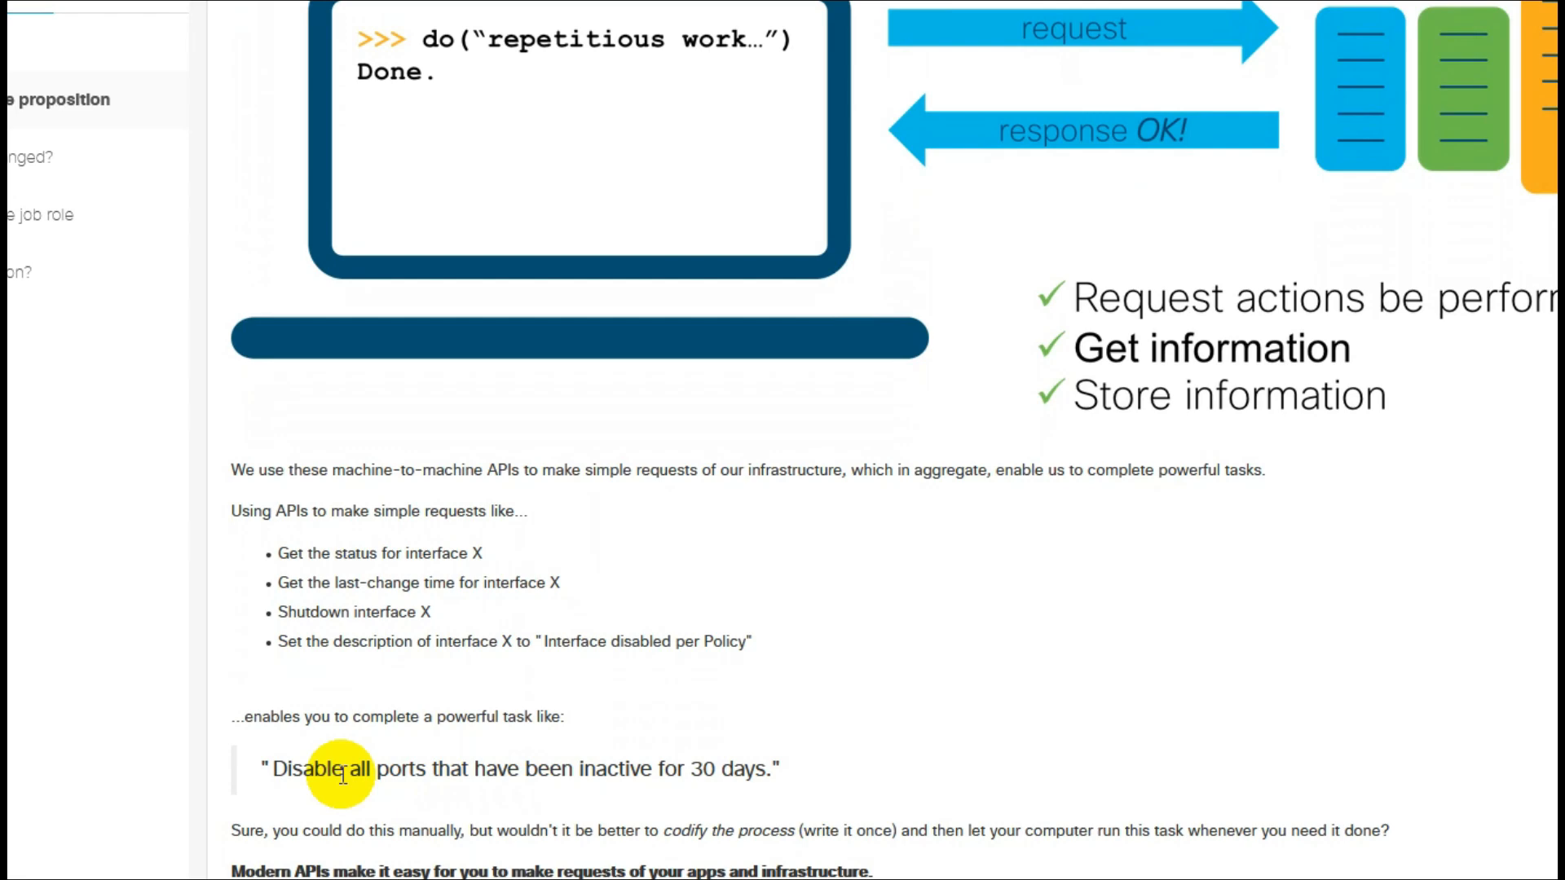
scroll(367, 765, "down", 1)
scroll(400, 561, "down", 3)
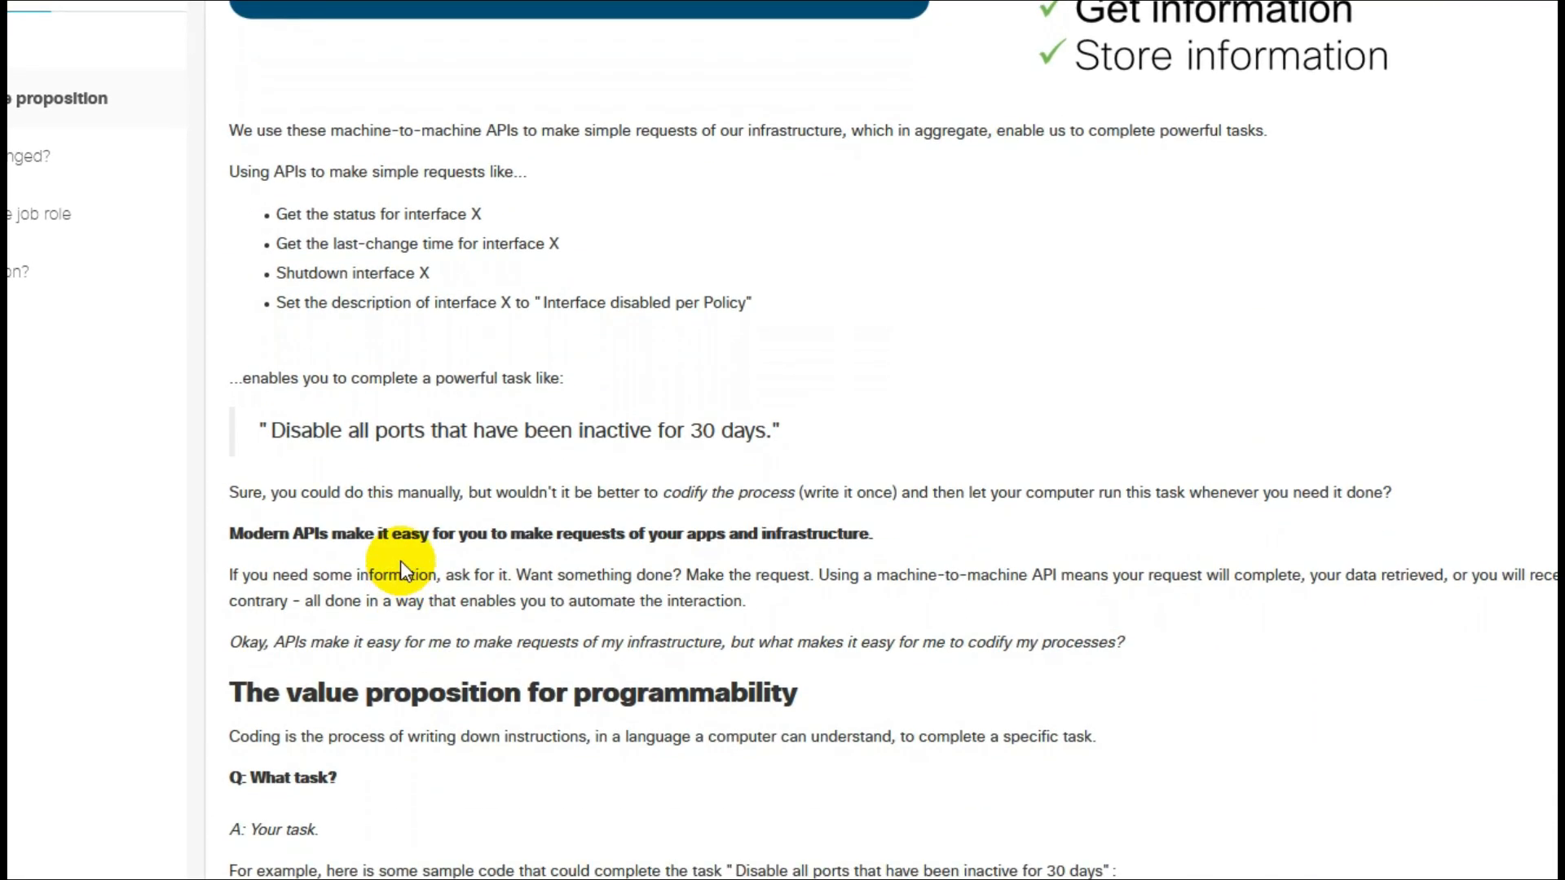
scroll(400, 560, "down", 2)
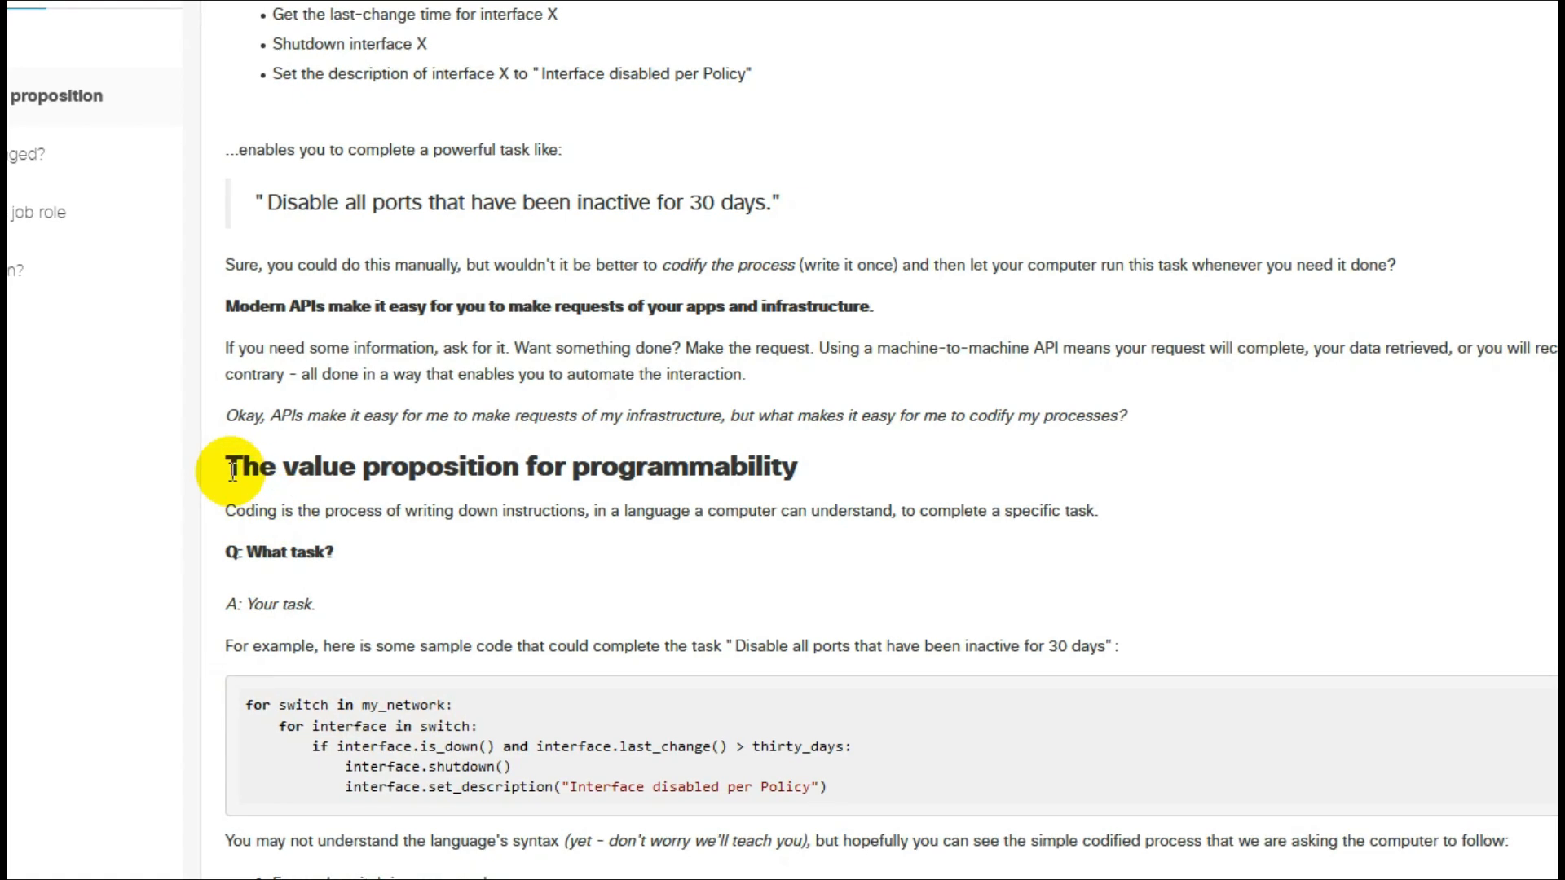
left_click_drag(226, 466, 800, 466)
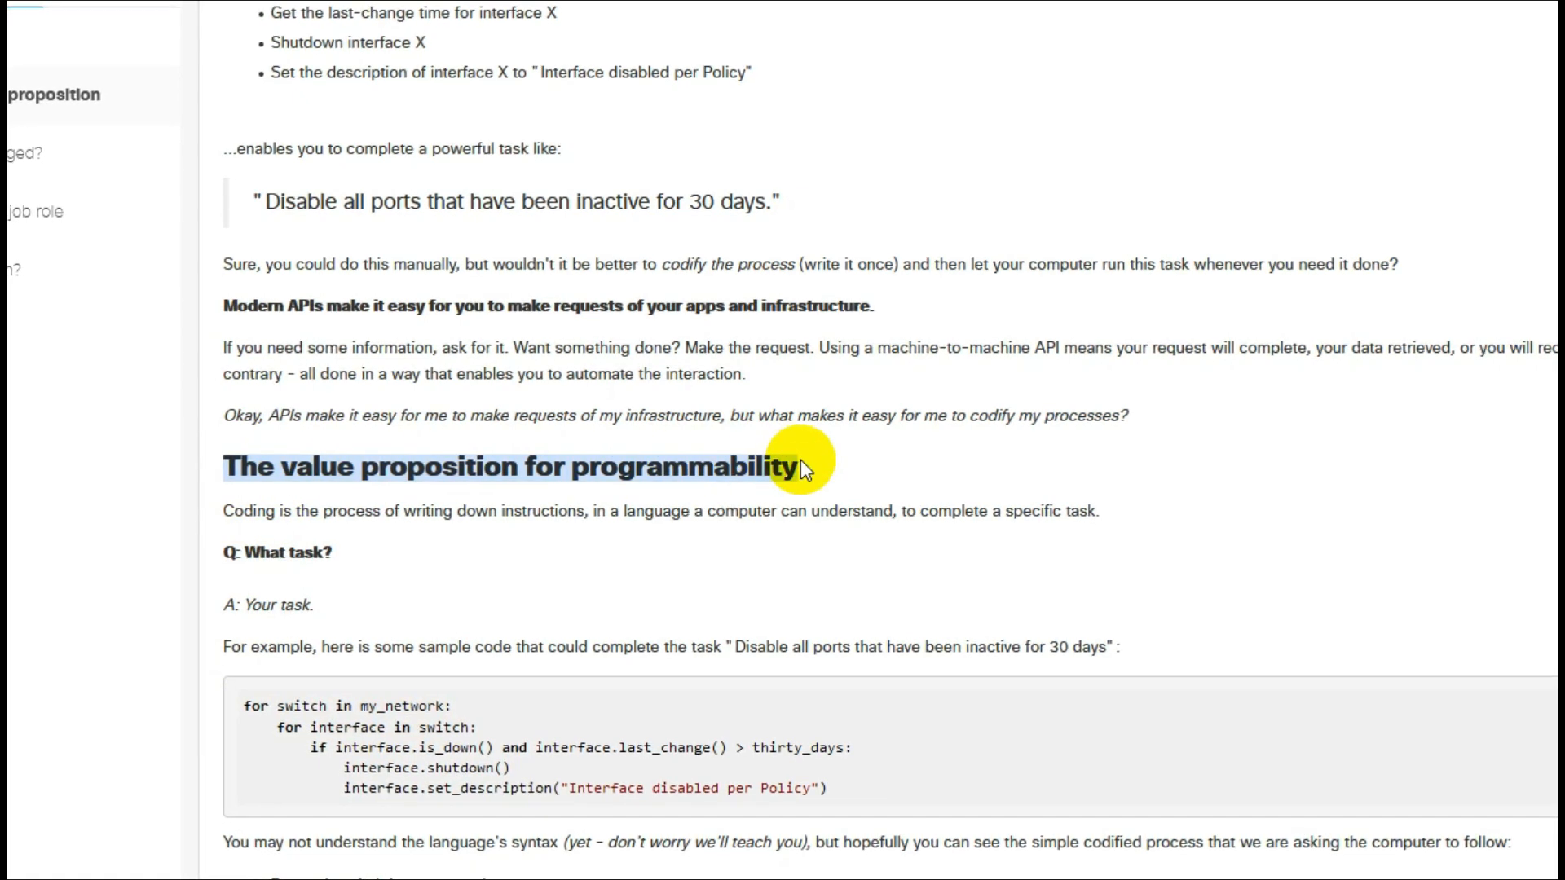
scroll(444, 649, "down", 3)
scroll(489, 630, "down", 2)
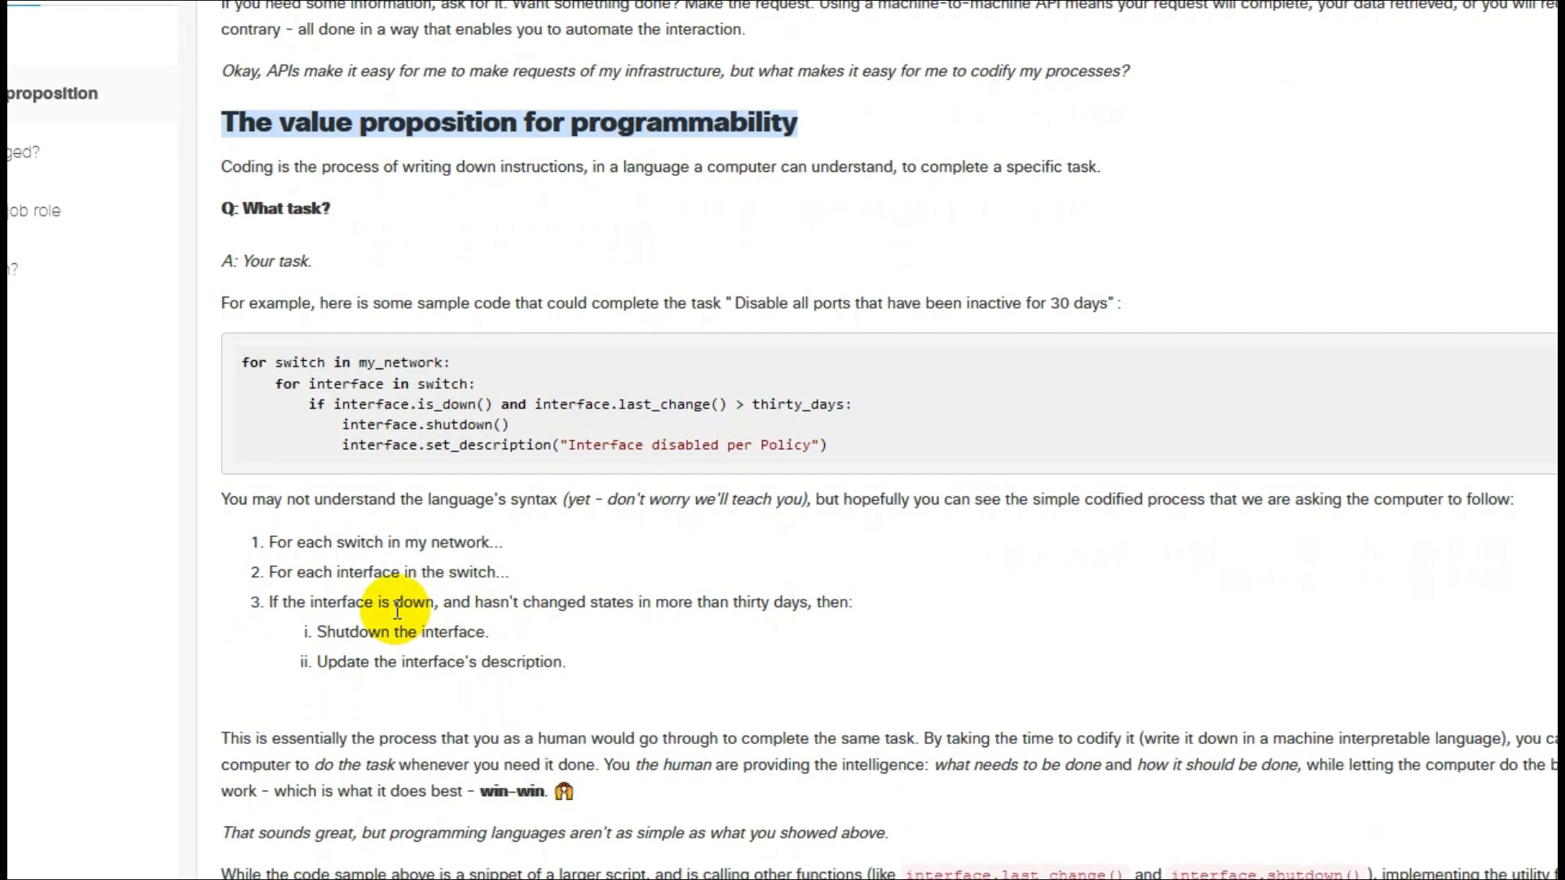
left_click(251, 362)
Highlight the sample code's loop, inactive-port condition and set_description lines, then the core-logic sentence
mouse_move(251, 363)
left_mouse_down()
mouse_move(284, 388)
mouse_move(480, 379)
left_mouse_up()
left_click(284, 386)
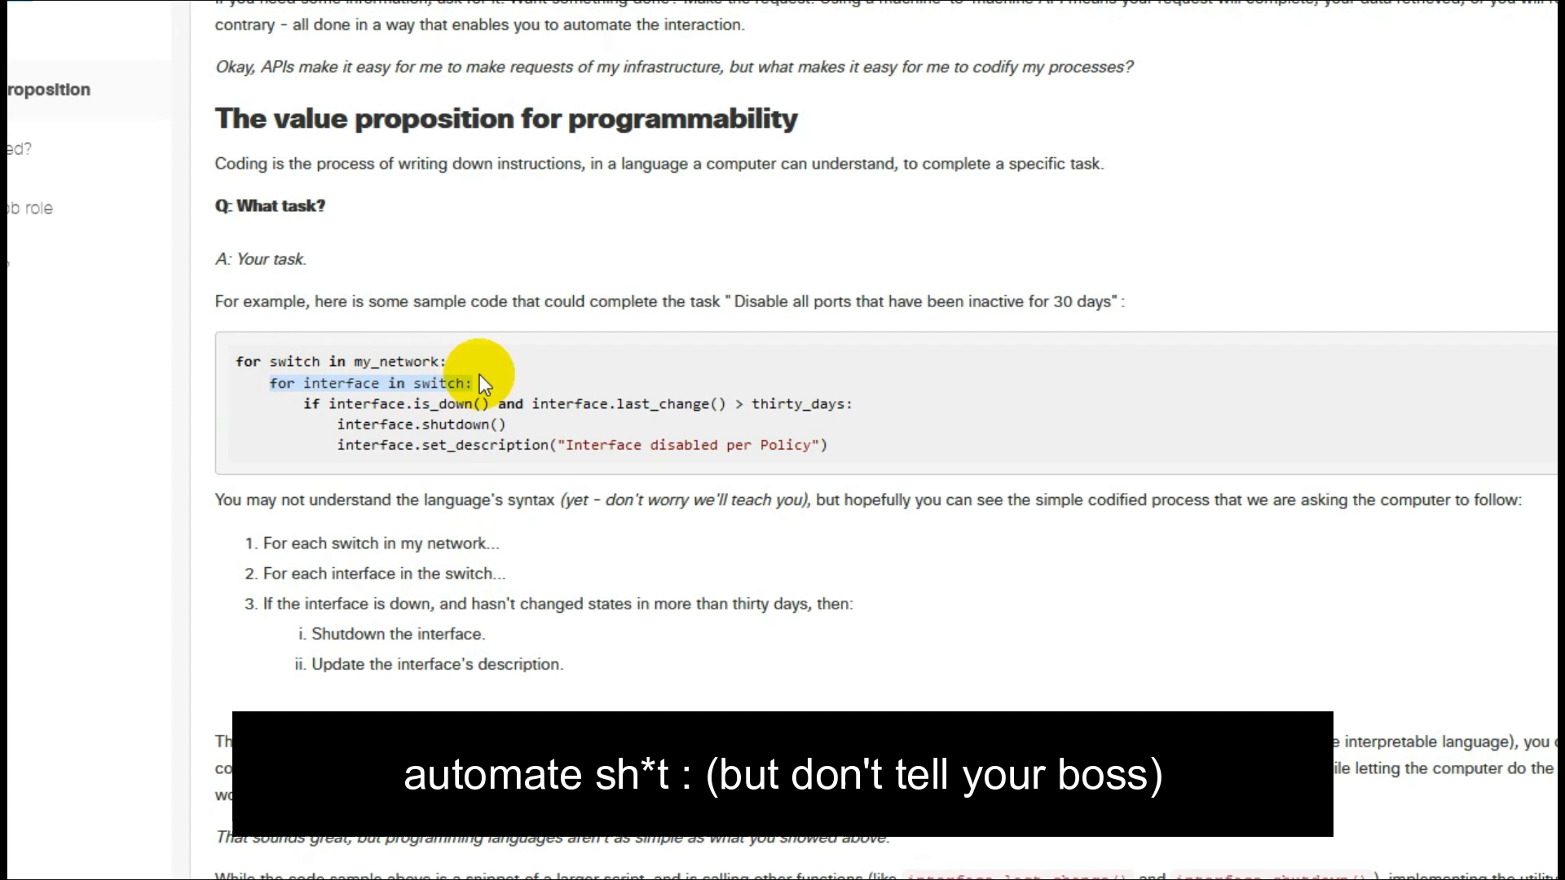
left_click_drag(303, 403, 855, 404)
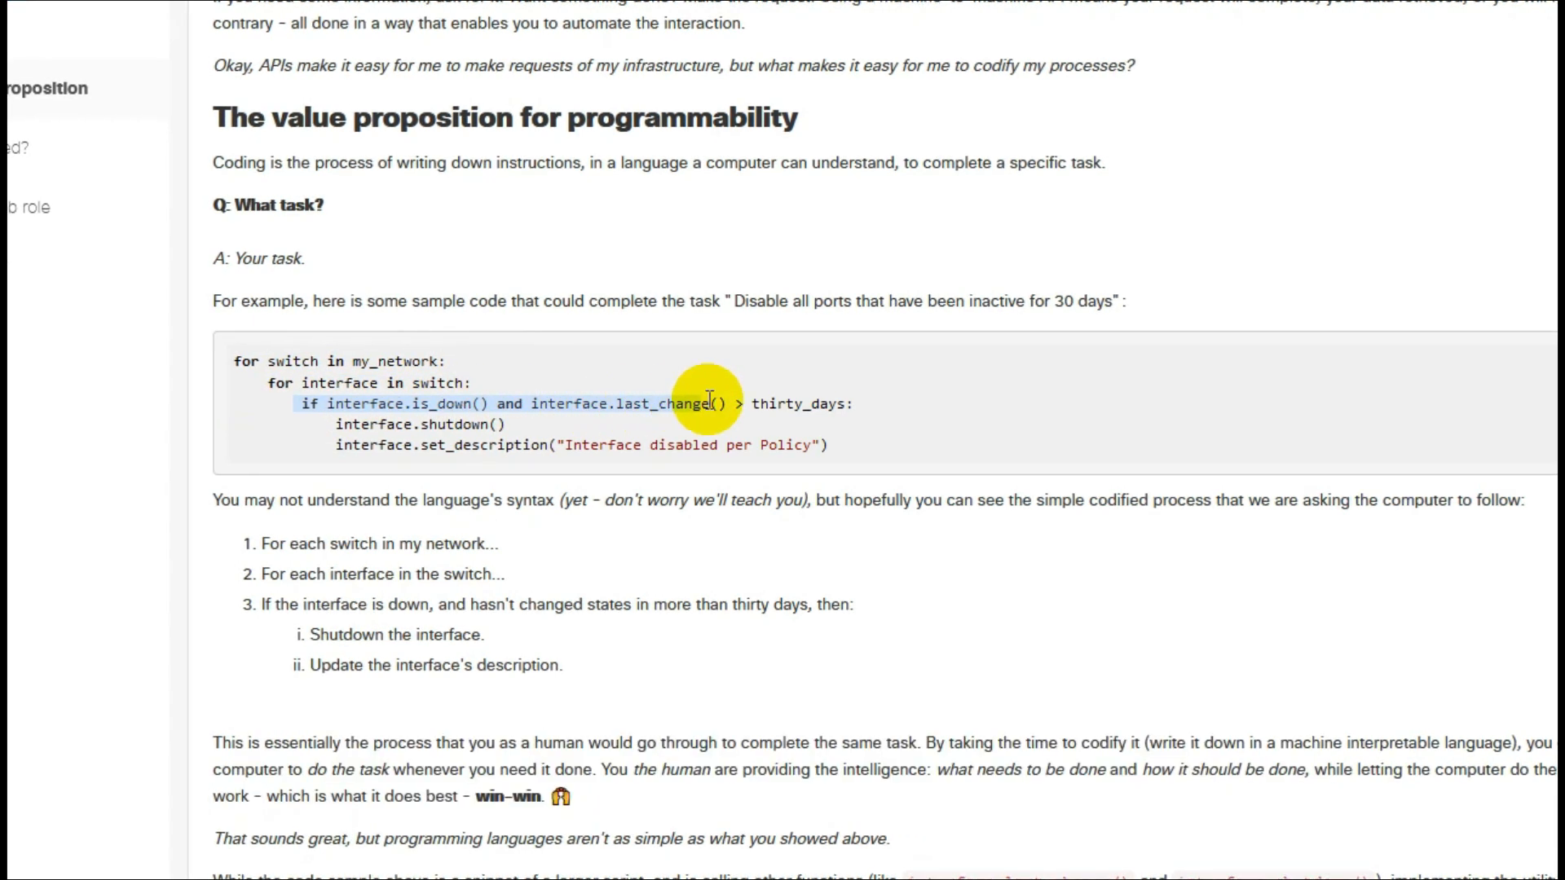
left_click(321, 403)
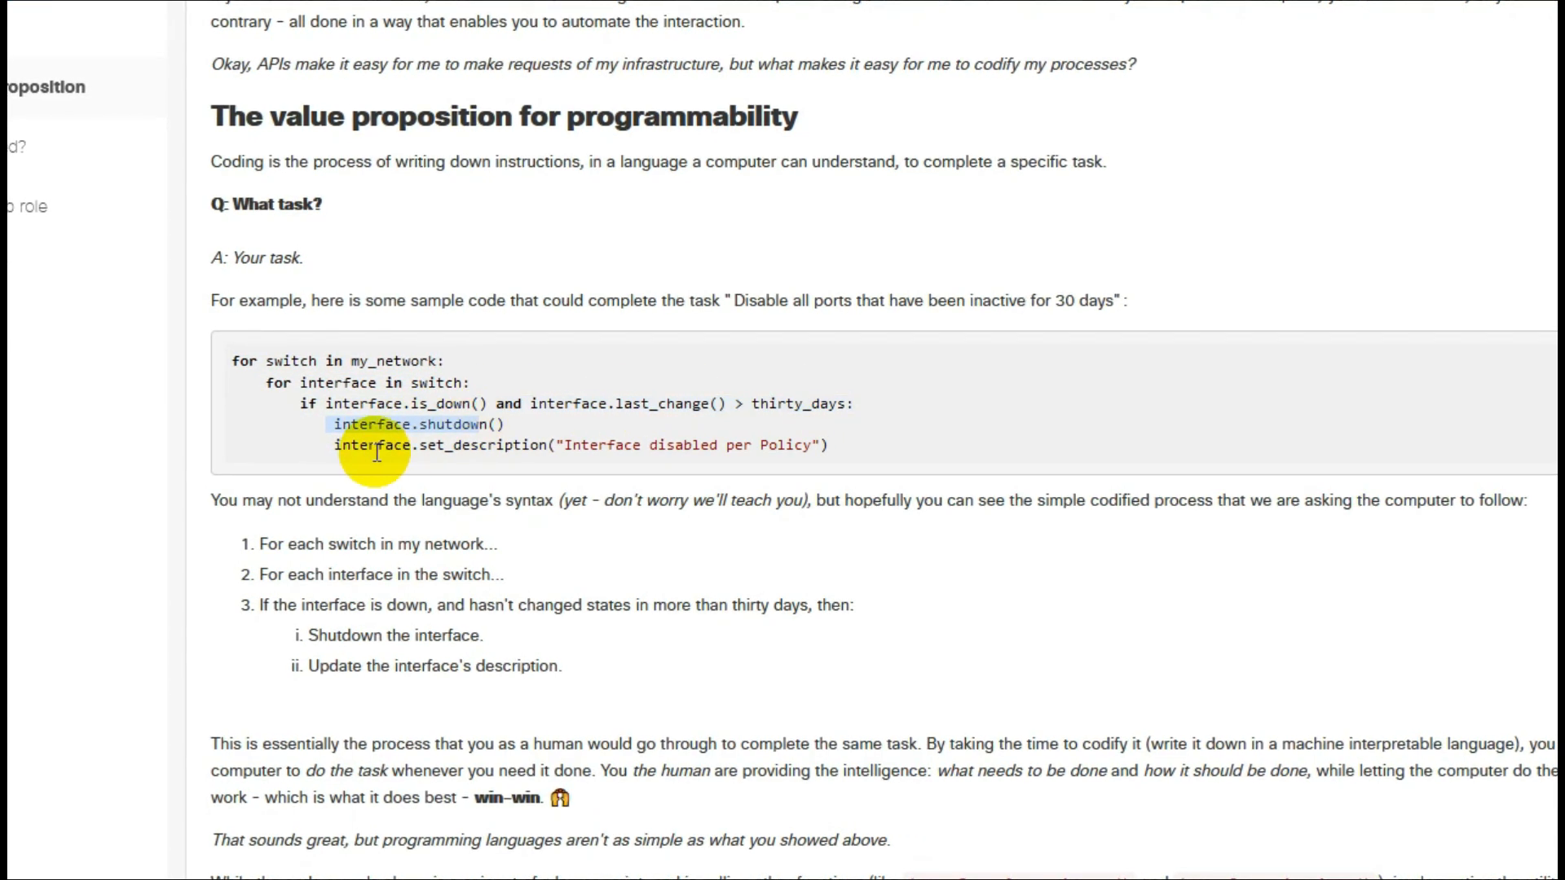
left_click_drag(334, 445, 832, 441)
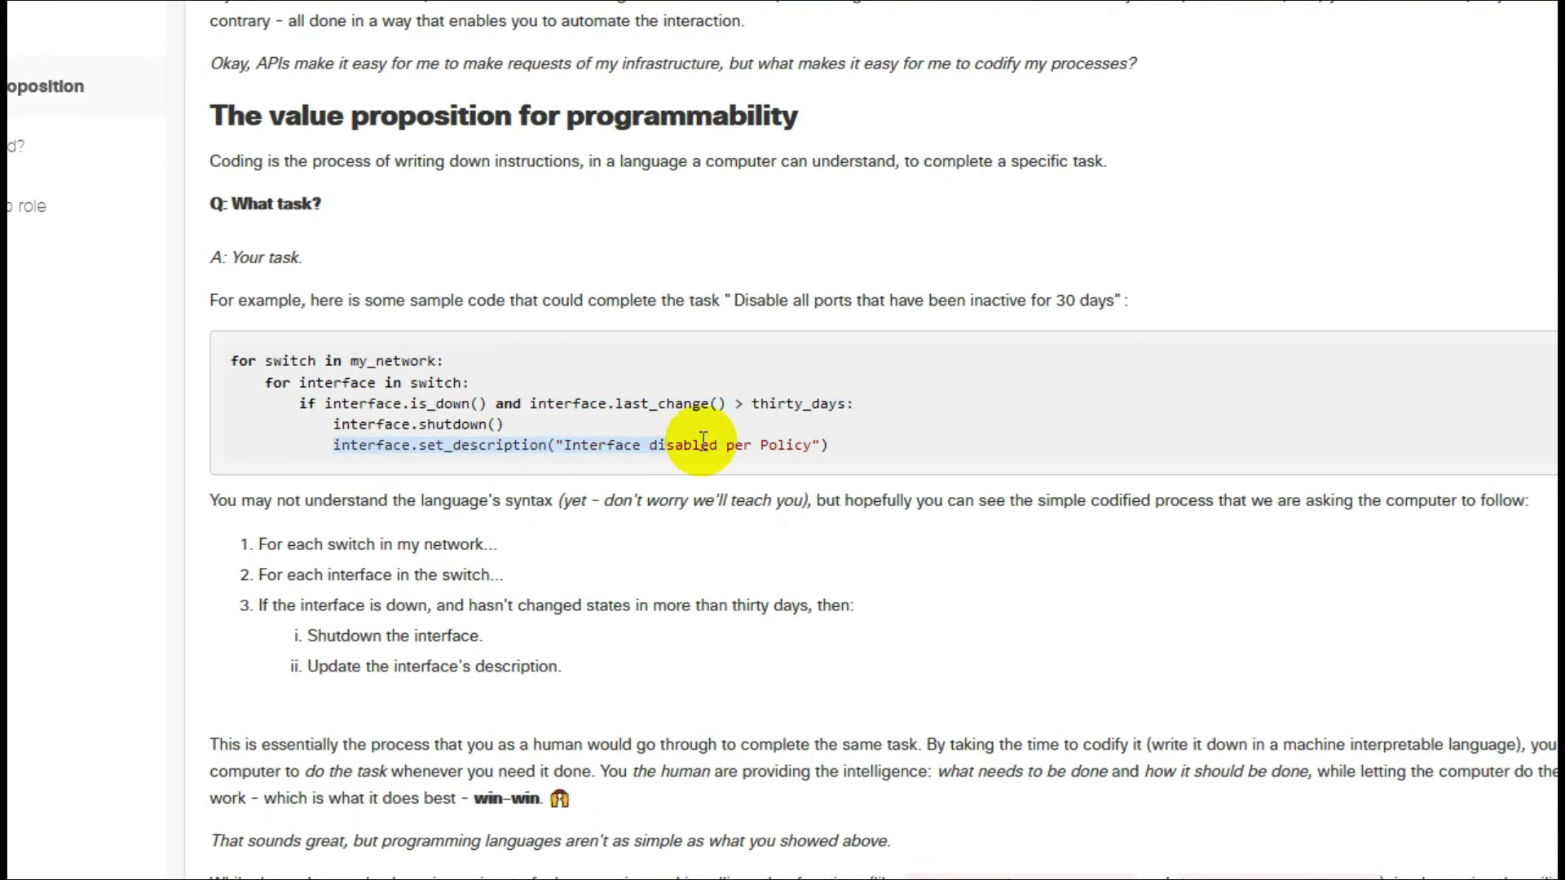
left_click(559, 556)
scroll(808, 839, "down", 3)
scroll(949, 759, "down", 3)
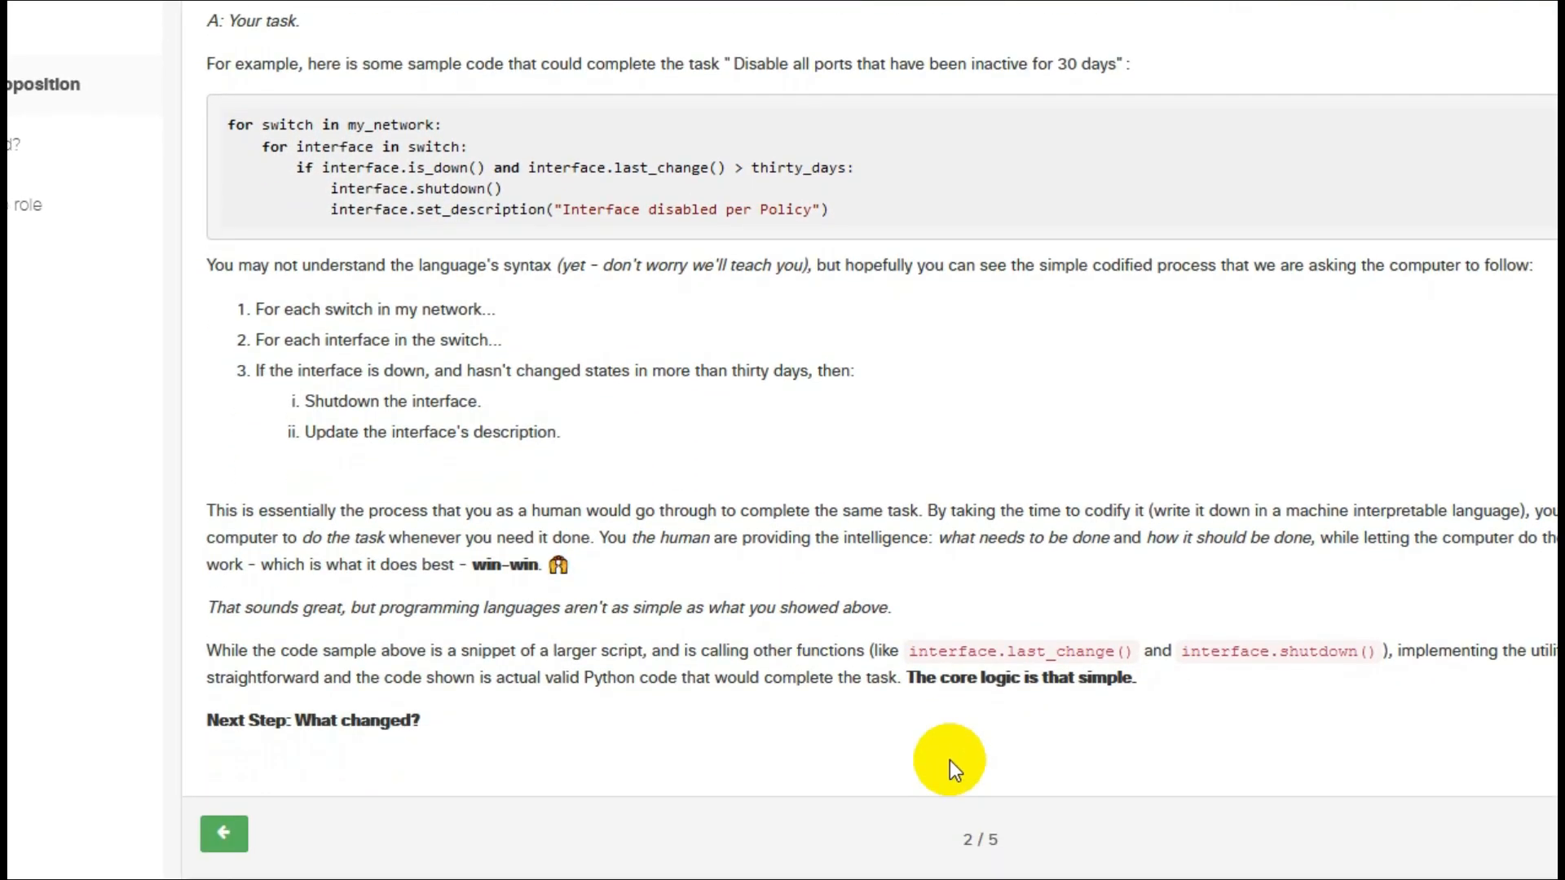
left_click_drag(902, 681, 1143, 653)
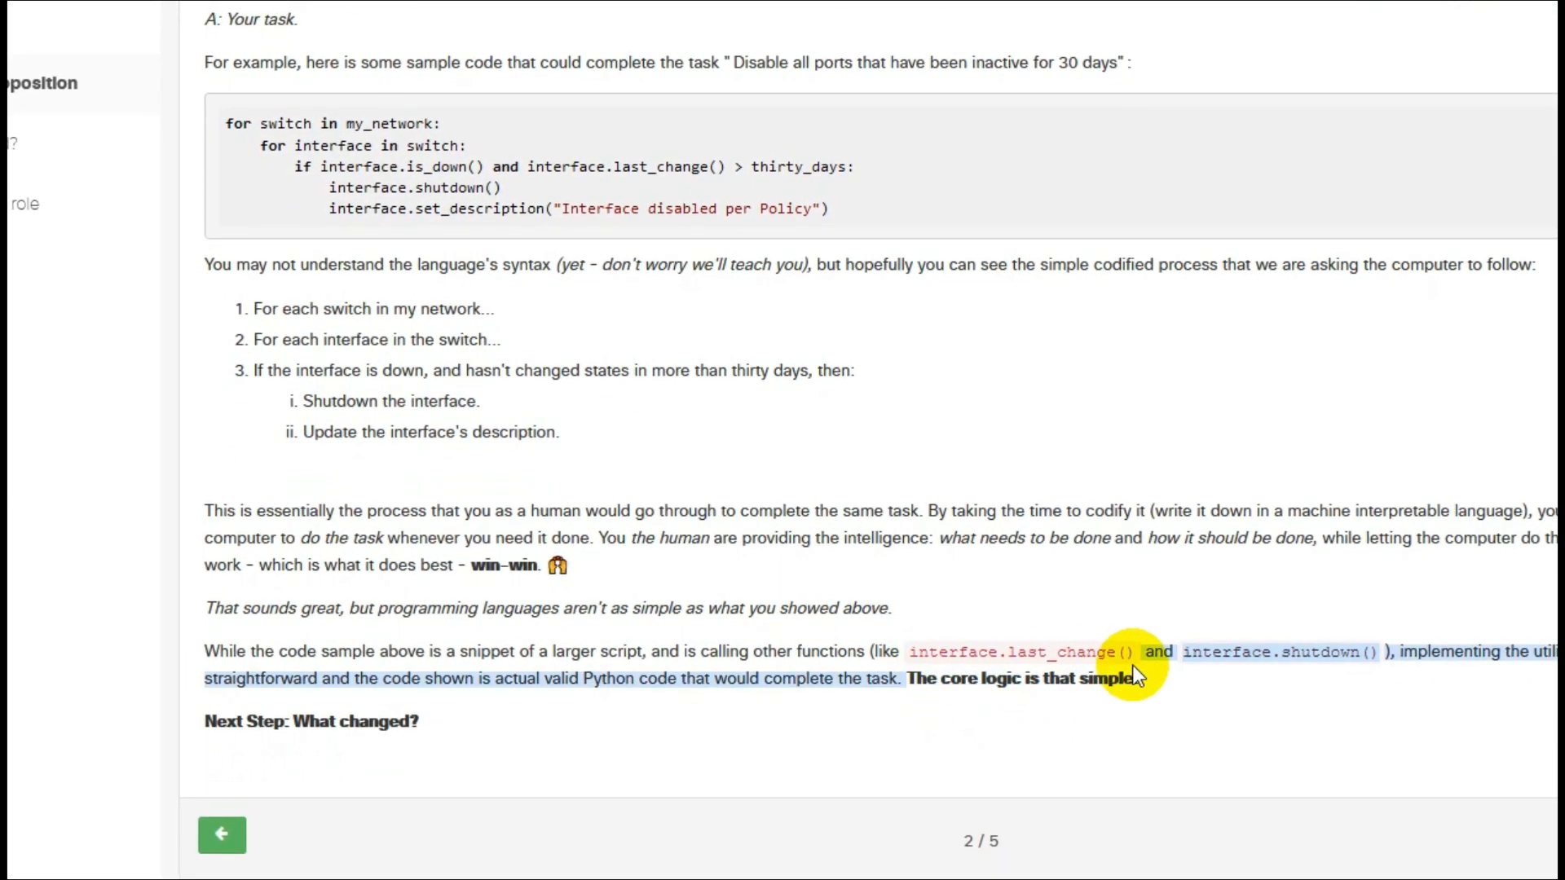
Move to 'Step 2: What changed?' and highlight Git repositories, package management, virtual environments and IDEs in the tools list
left_click(311, 721)
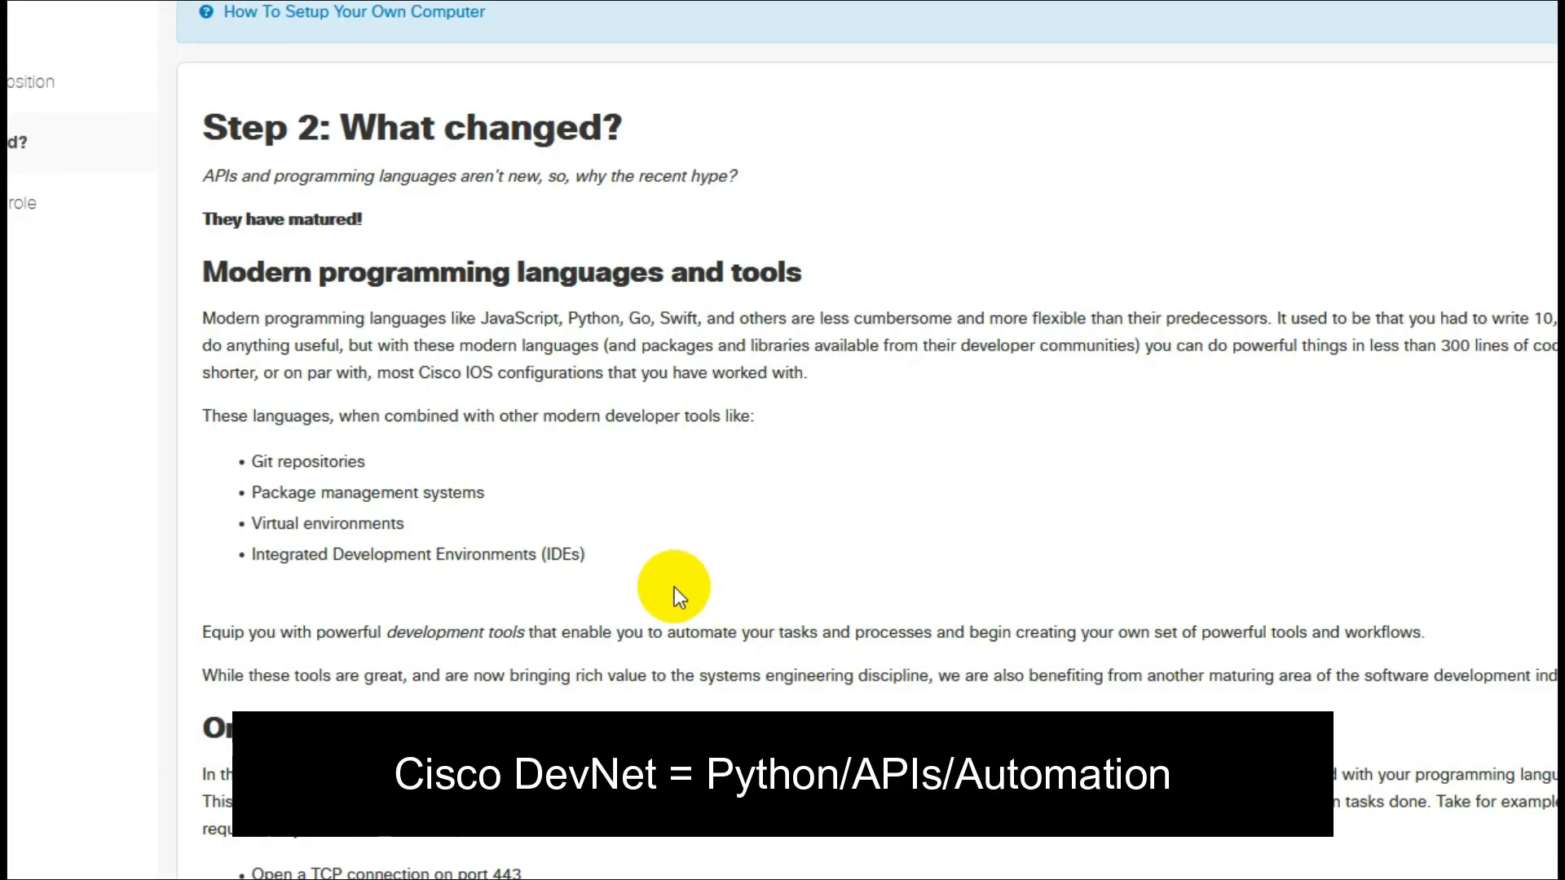
scroll(462, 517, "down", 2)
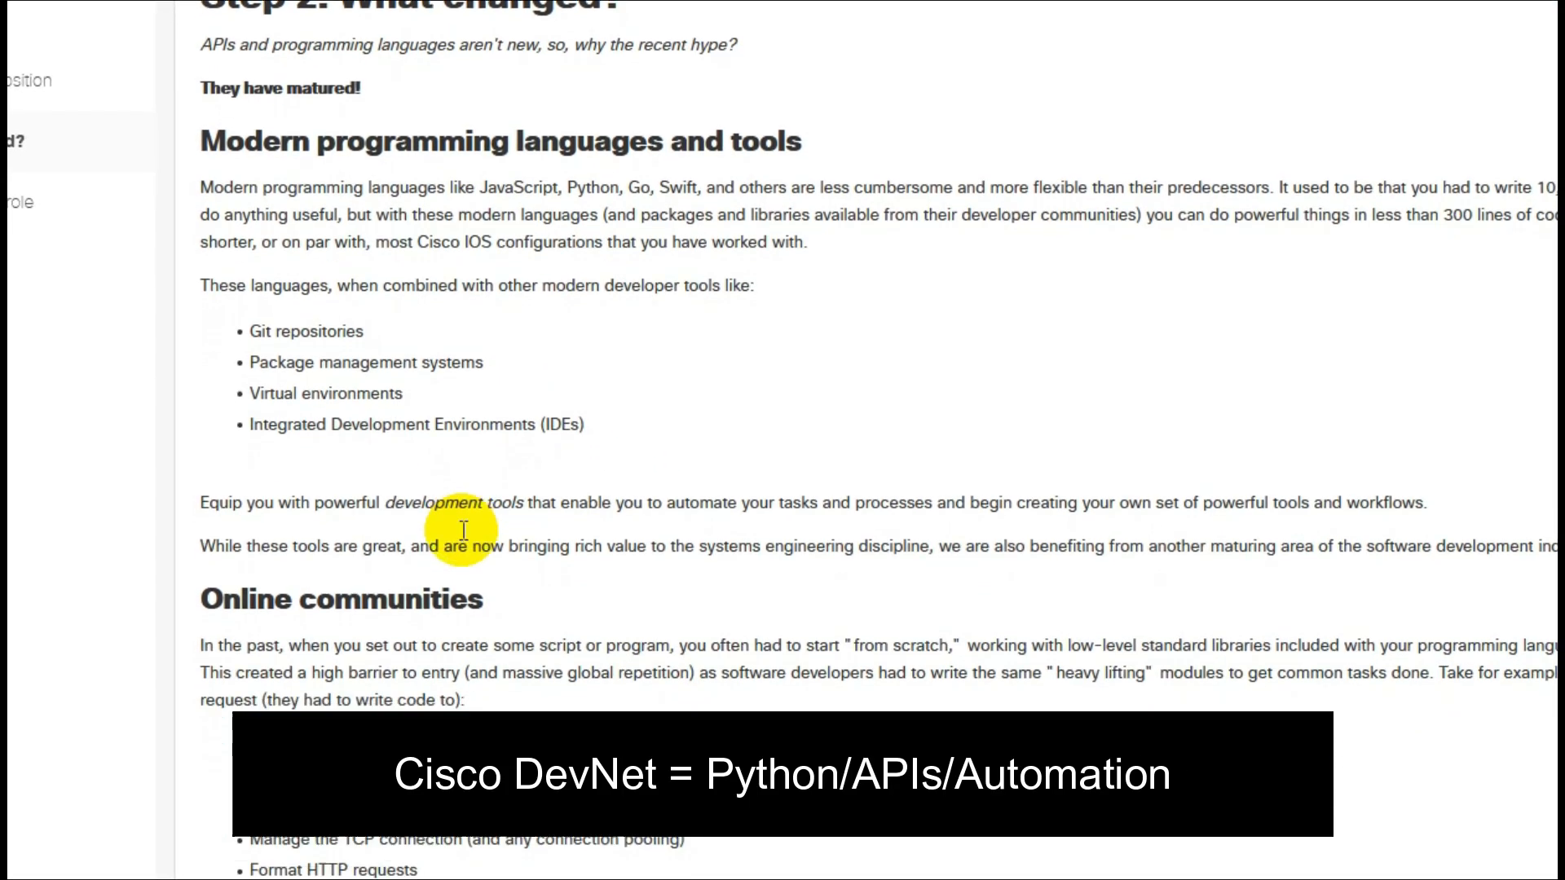
scroll(440, 489, "down", 2)
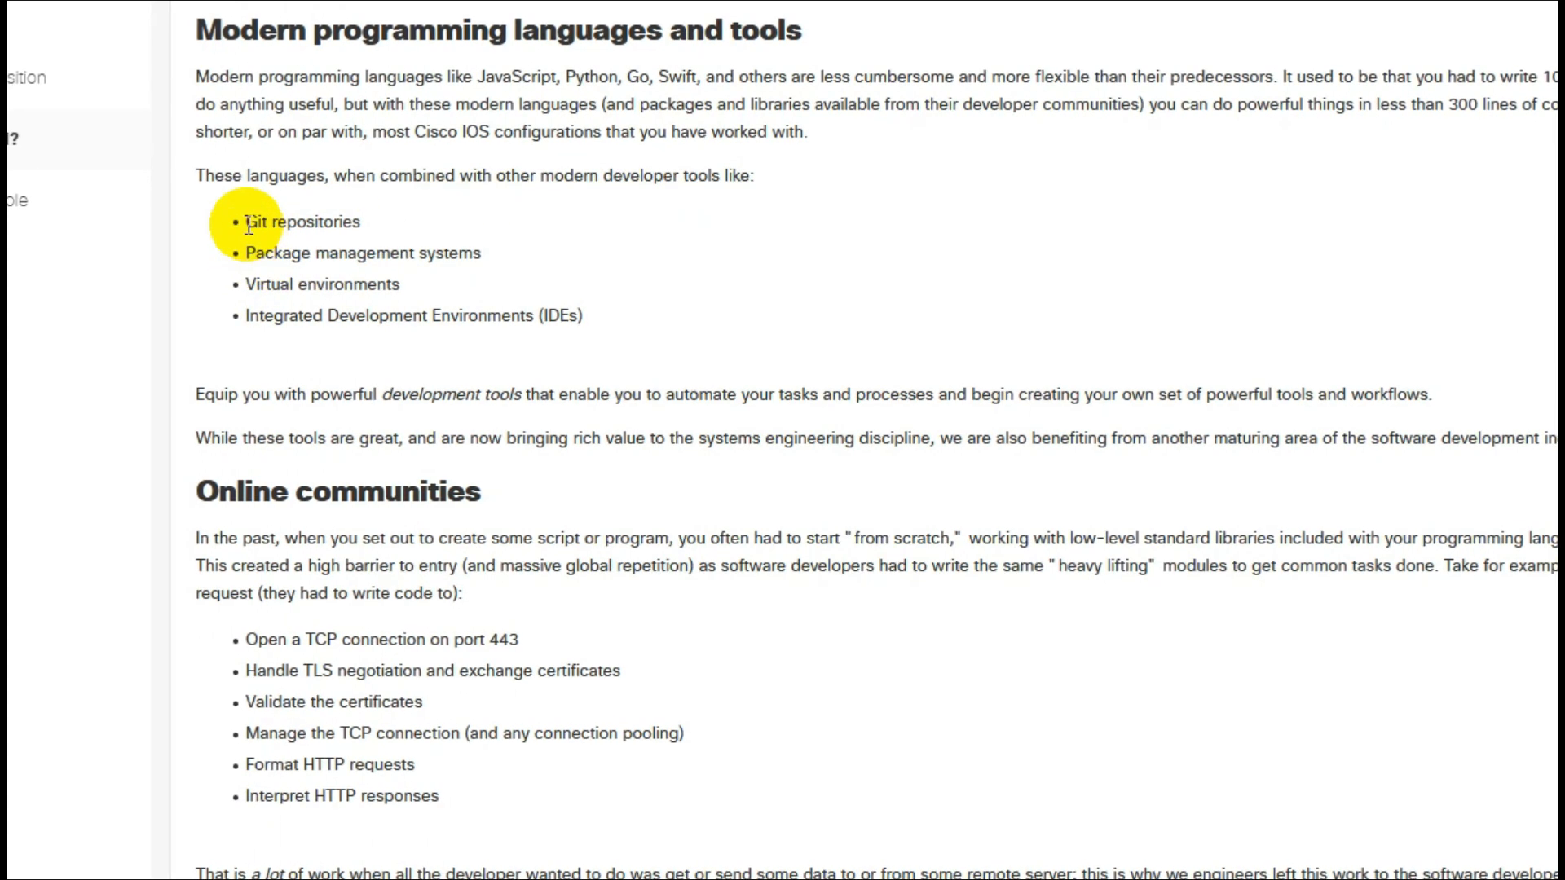
left_click_drag(245, 221, 333, 221)
left_click_drag(243, 253, 482, 254)
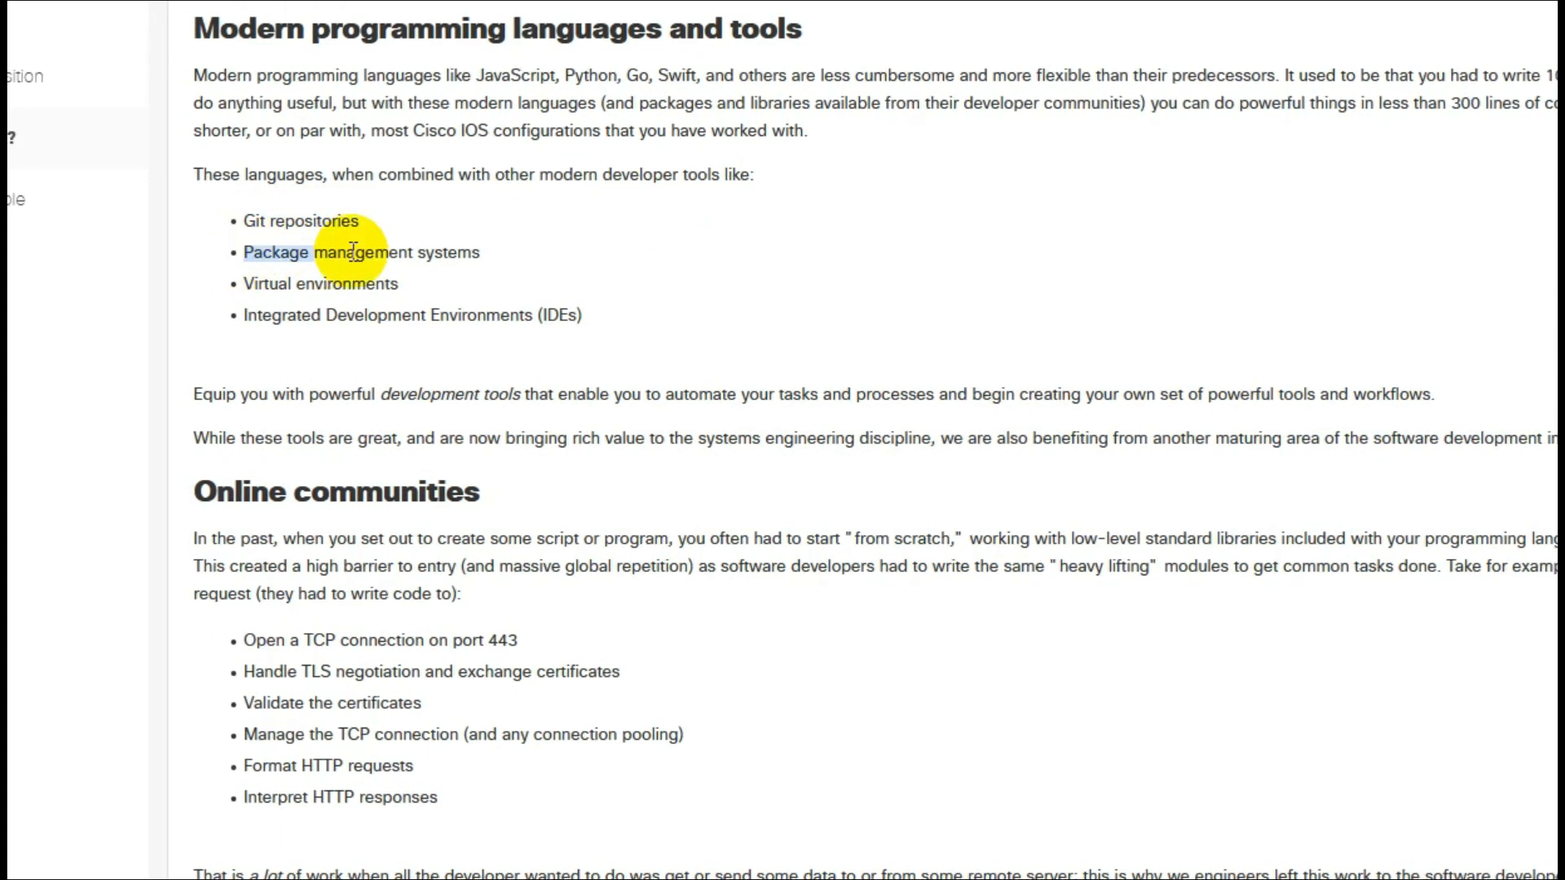
left_click_drag(241, 283, 399, 282)
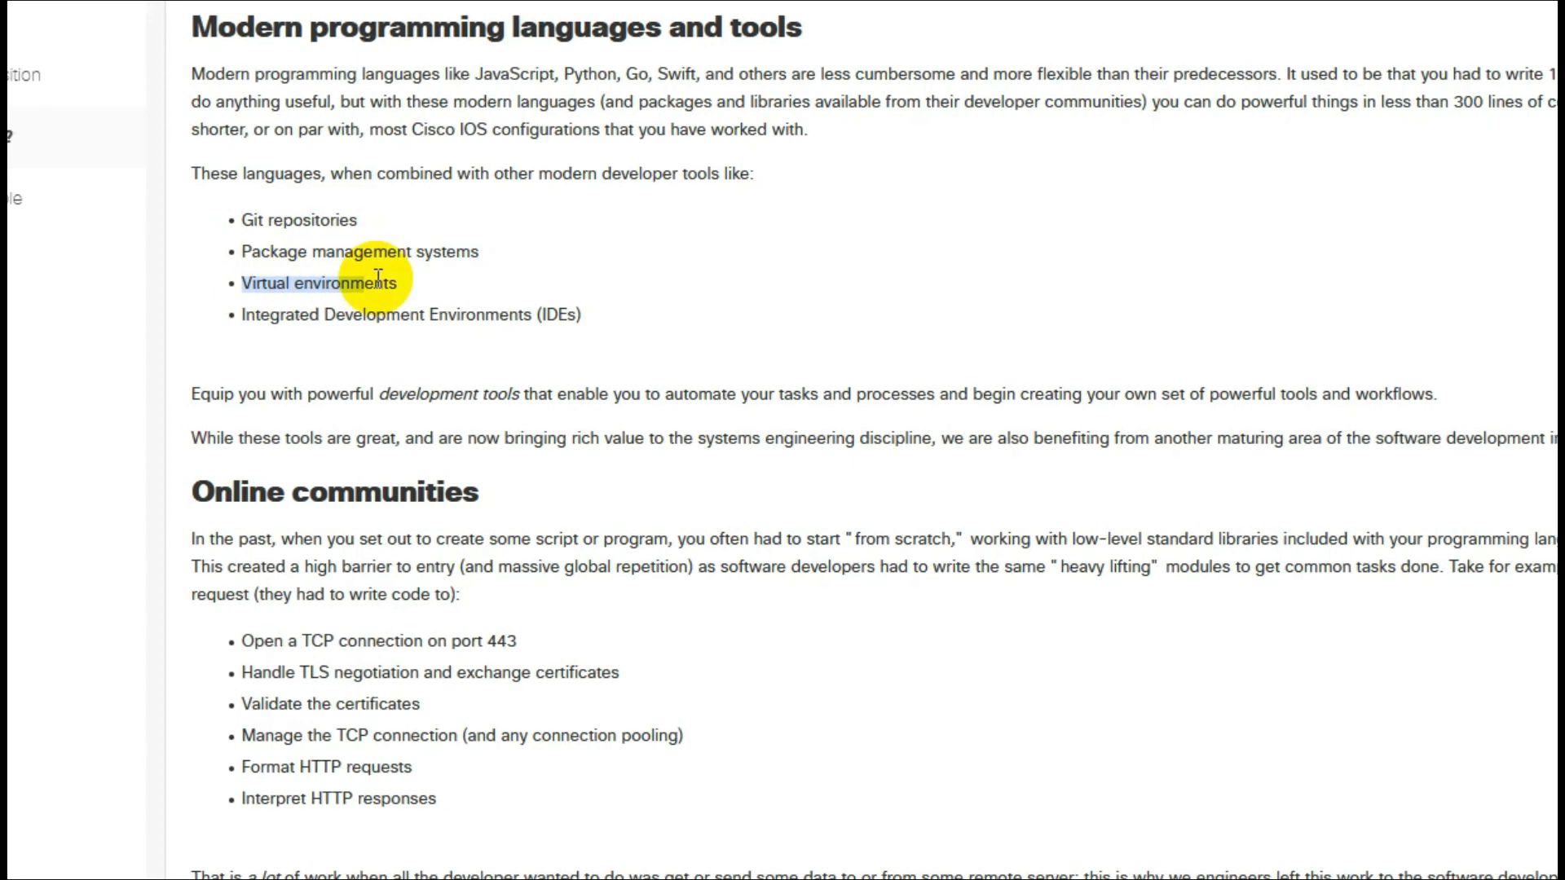
left_click(286, 321)
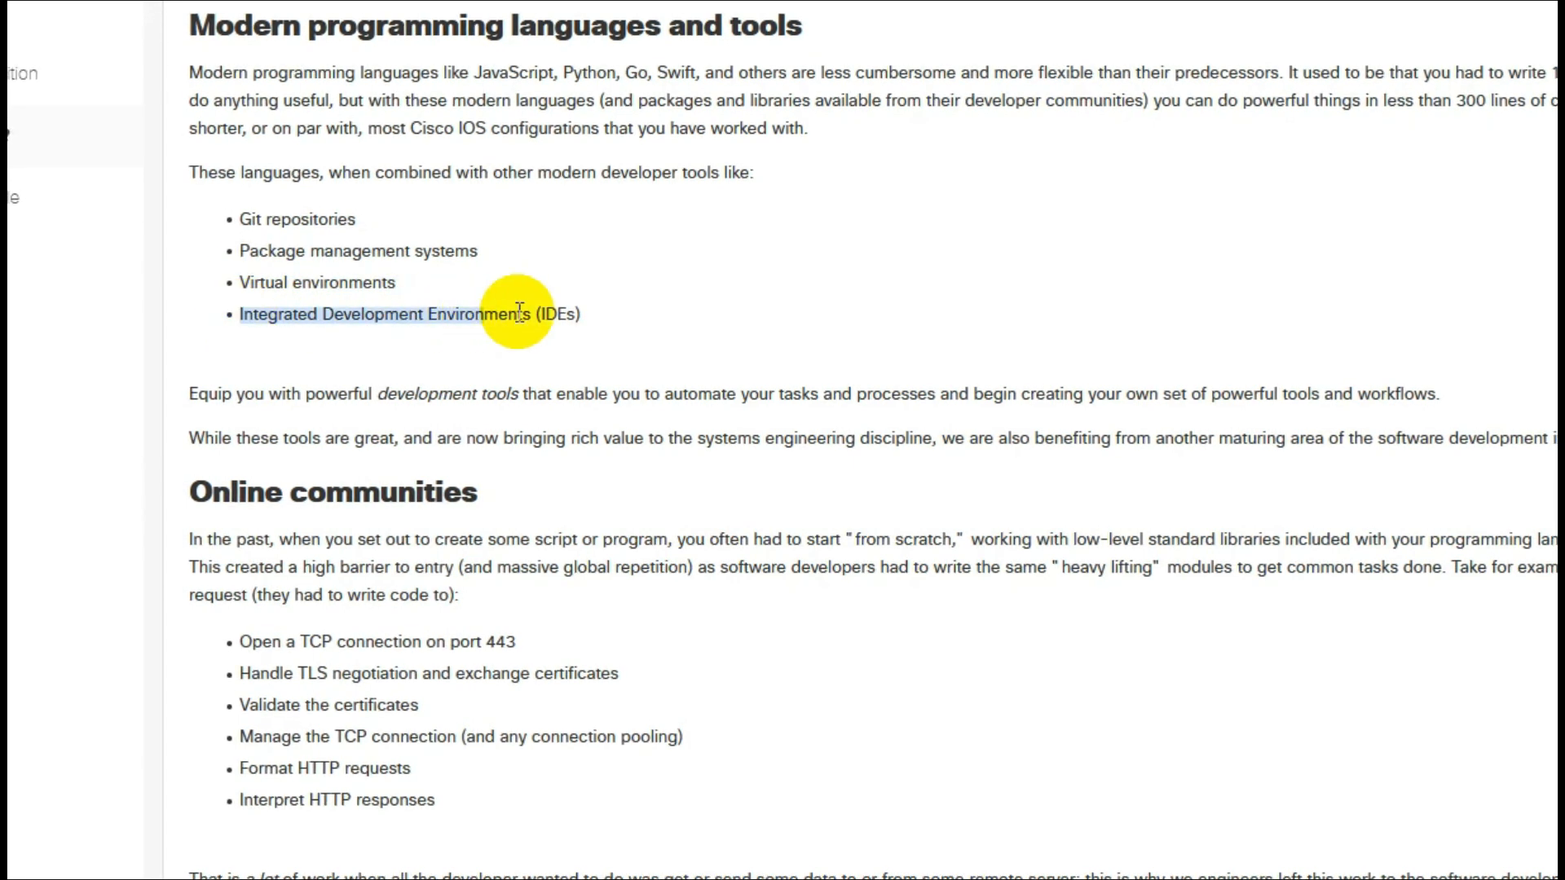
left_click_drag(519, 313, 584, 313)
left_click(486, 313)
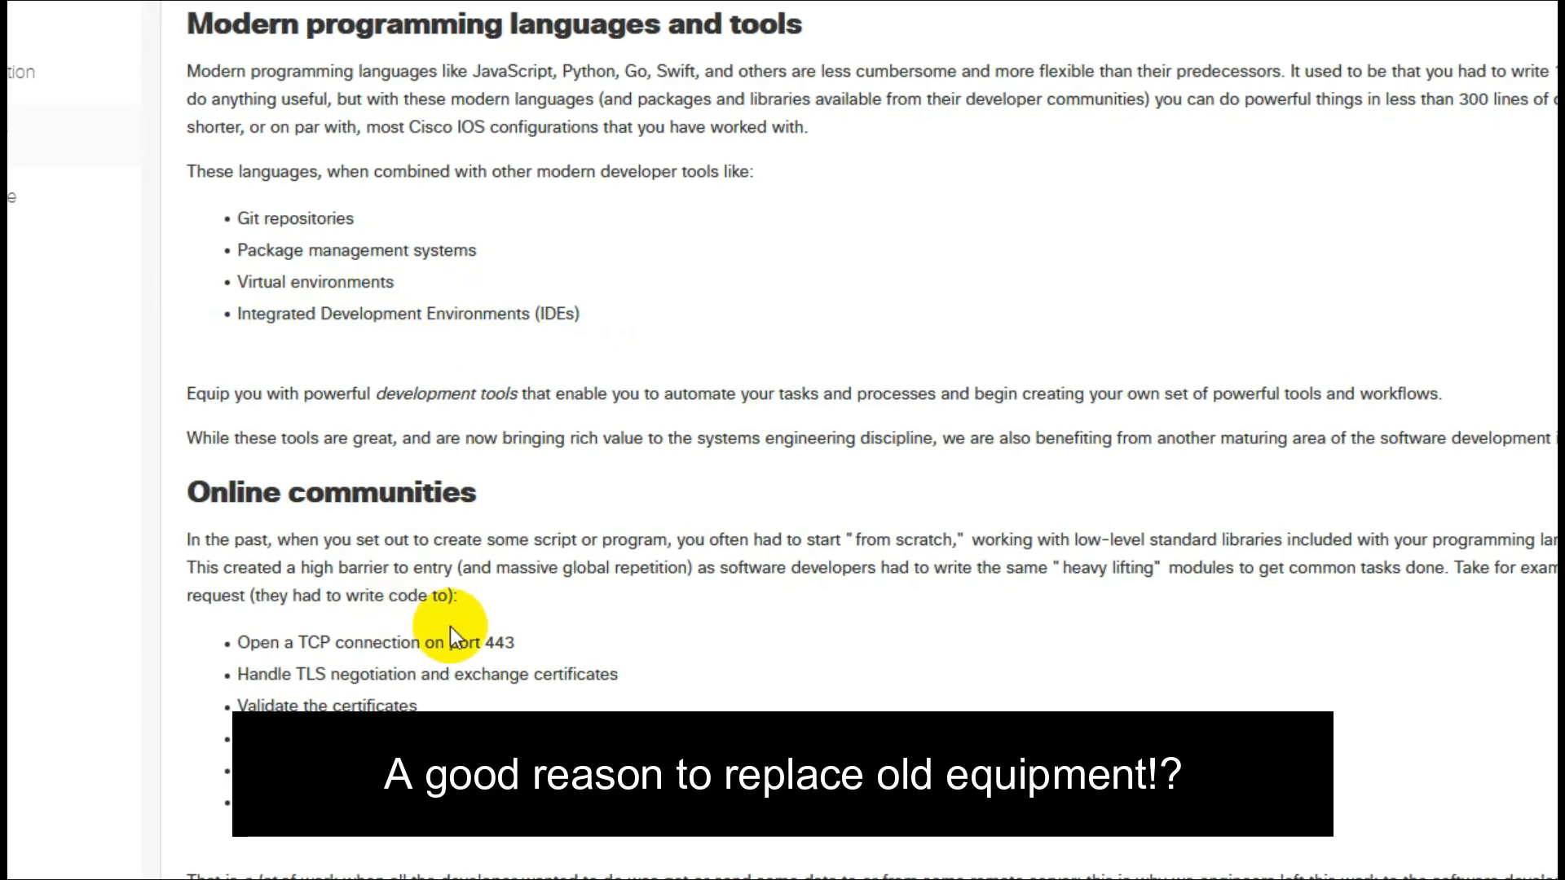
scroll(450, 626, "down", 2)
scroll(508, 609, "down", 3)
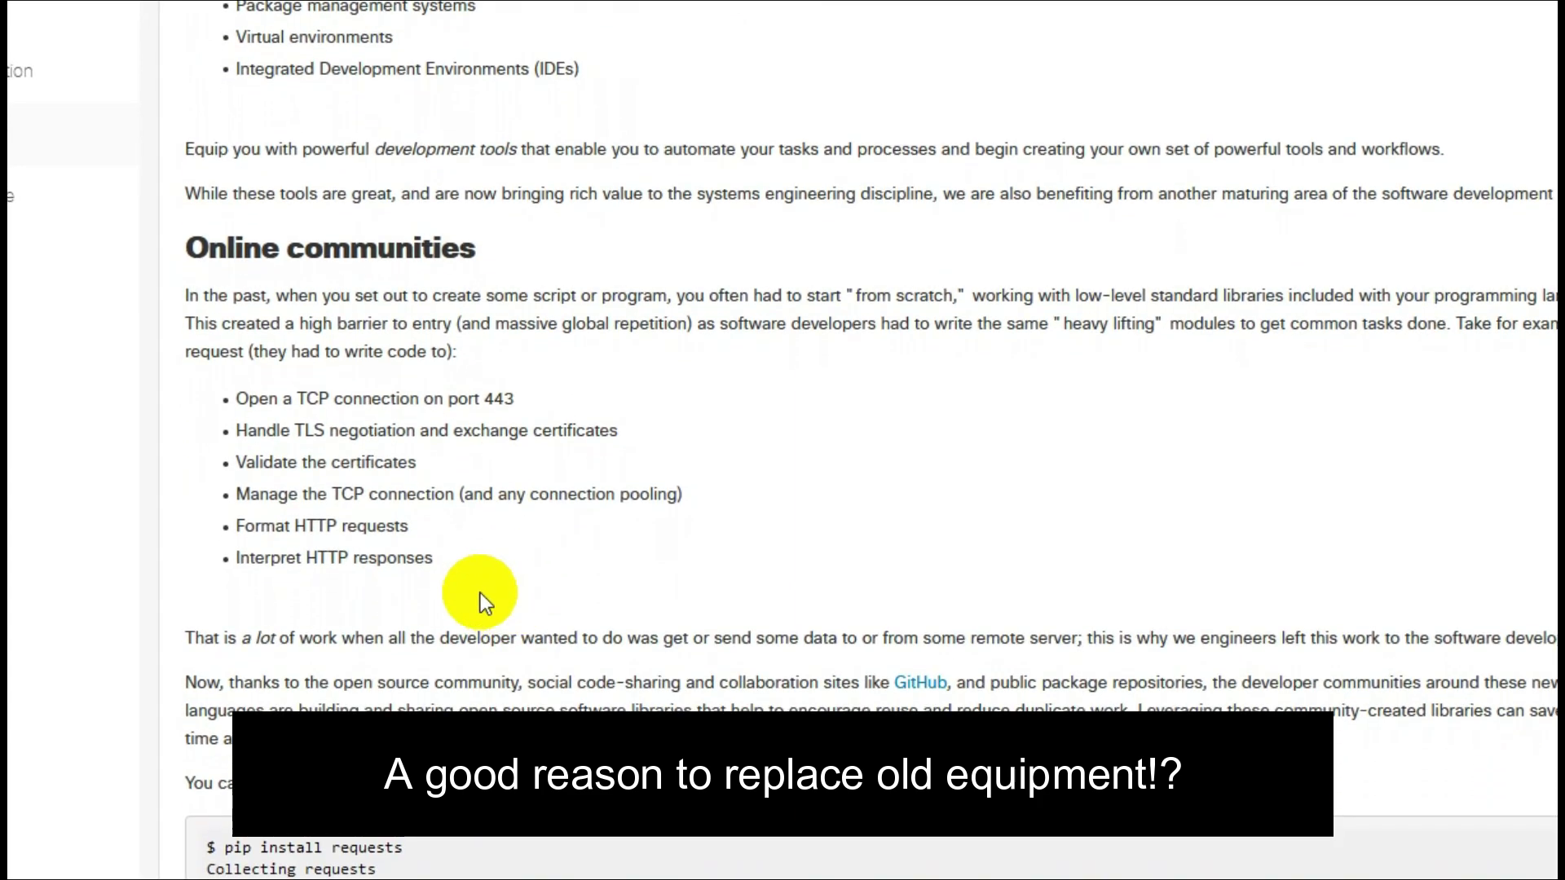
scroll(480, 592, "down", 1)
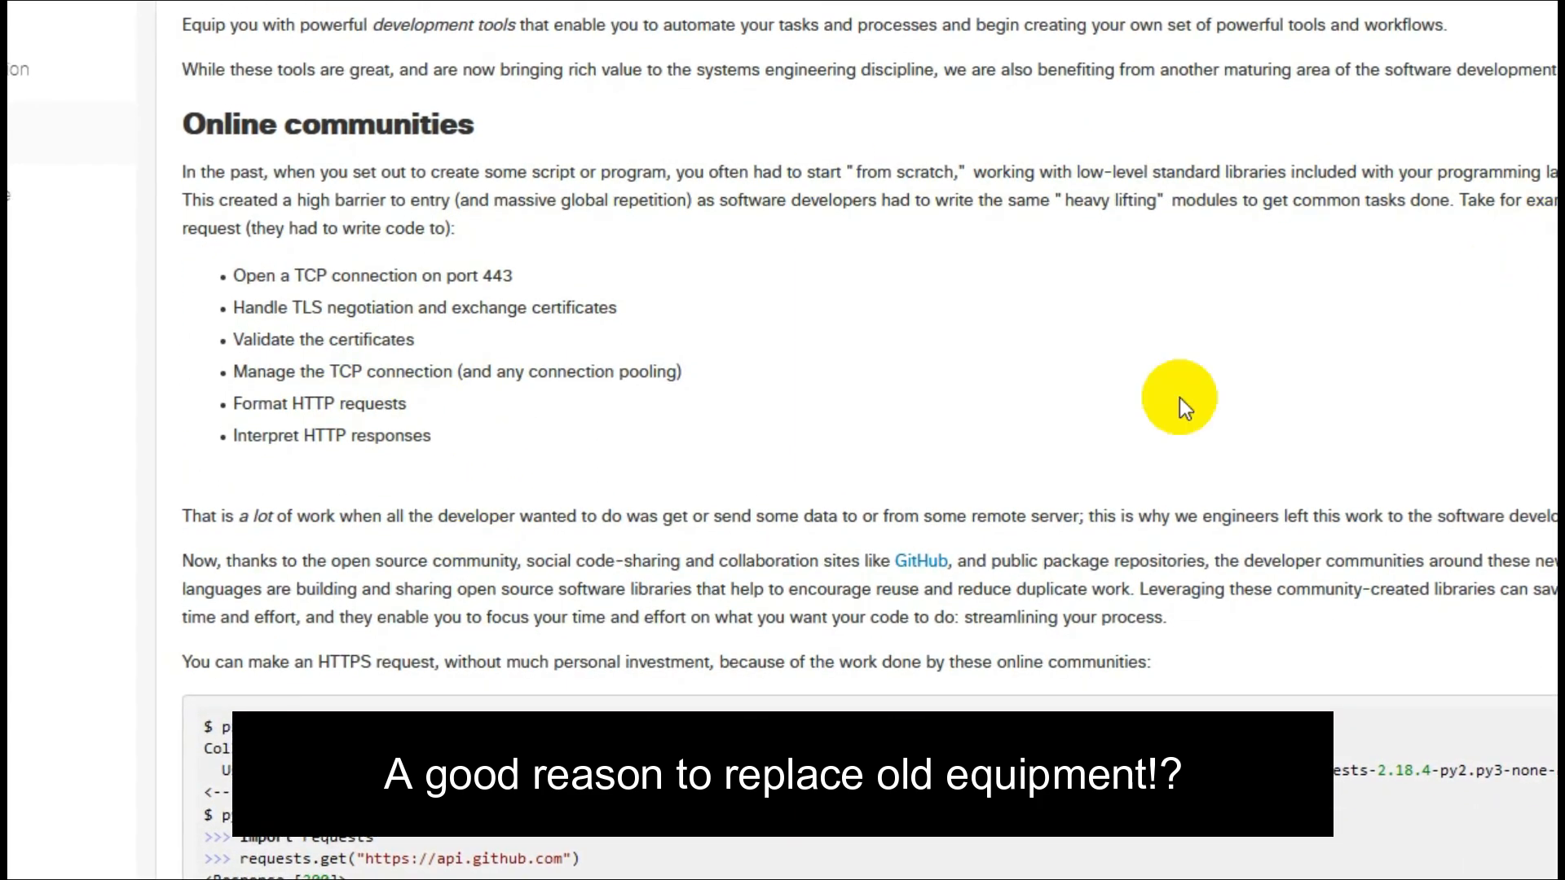
scroll(521, 579, "down", 3)
scroll(549, 577, "down", 2)
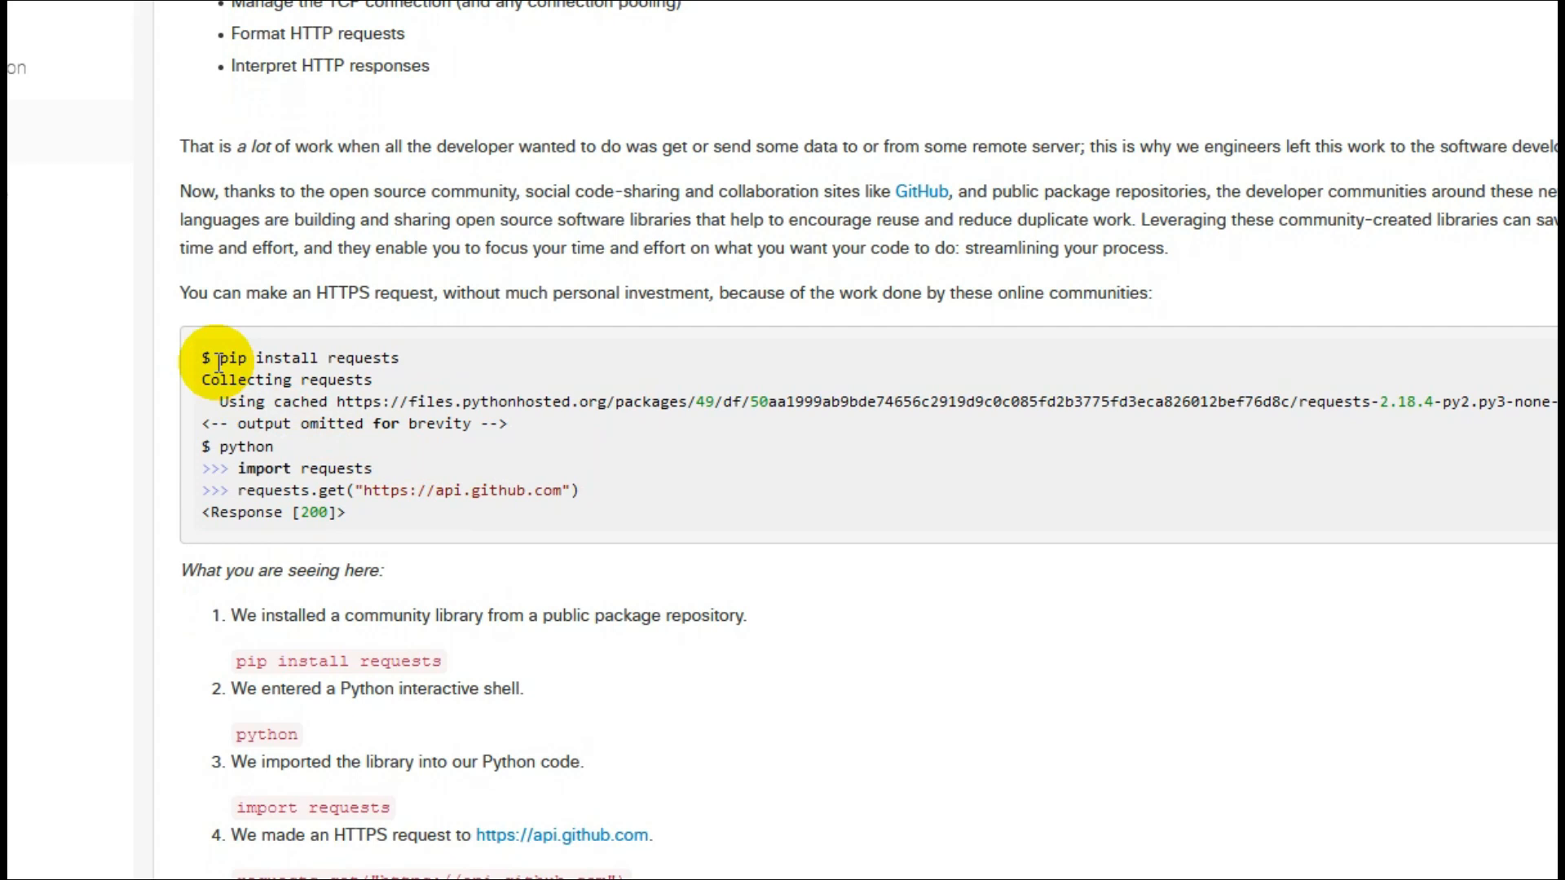
Highlight the pip install requests command, the requests.get call to api.github.com and the import requests step
left_click_drag(220, 357, 312, 358)
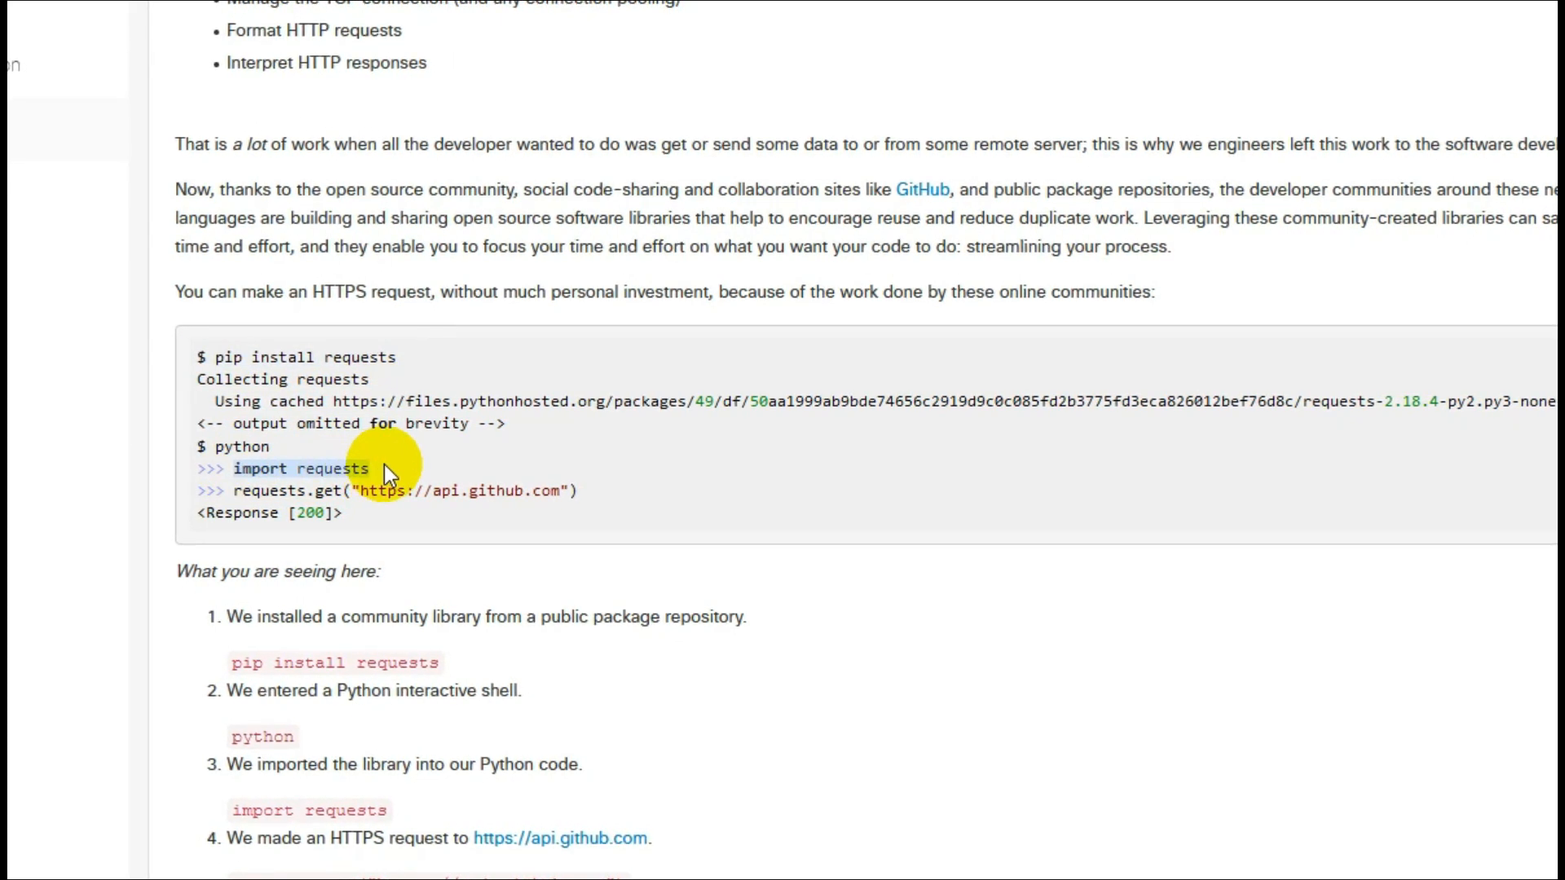
left_click_drag(236, 489, 588, 490)
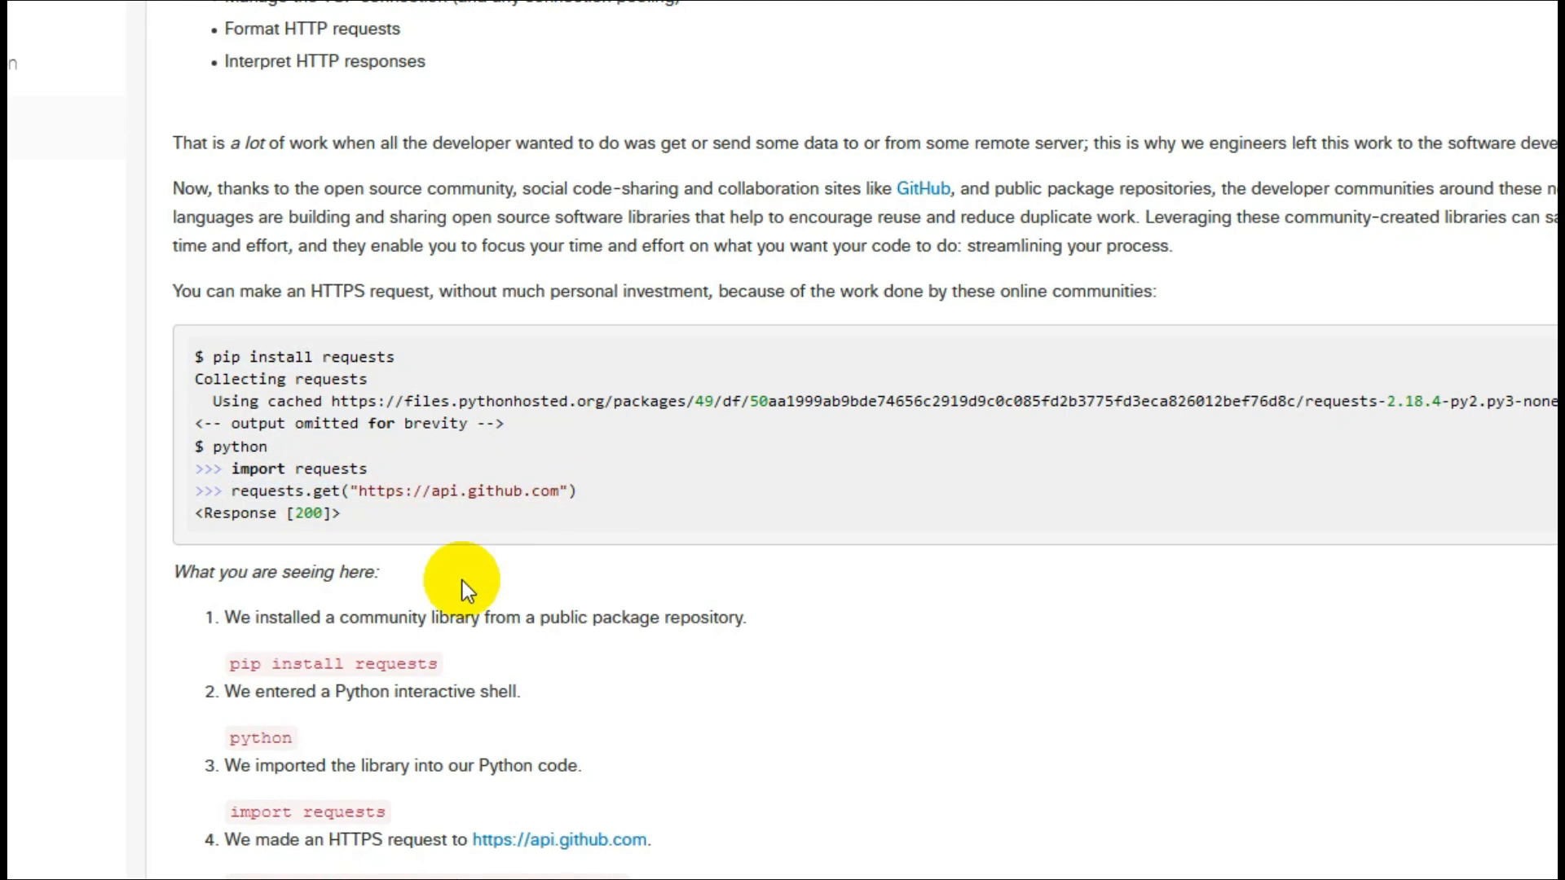
scroll(463, 581, "down", 3)
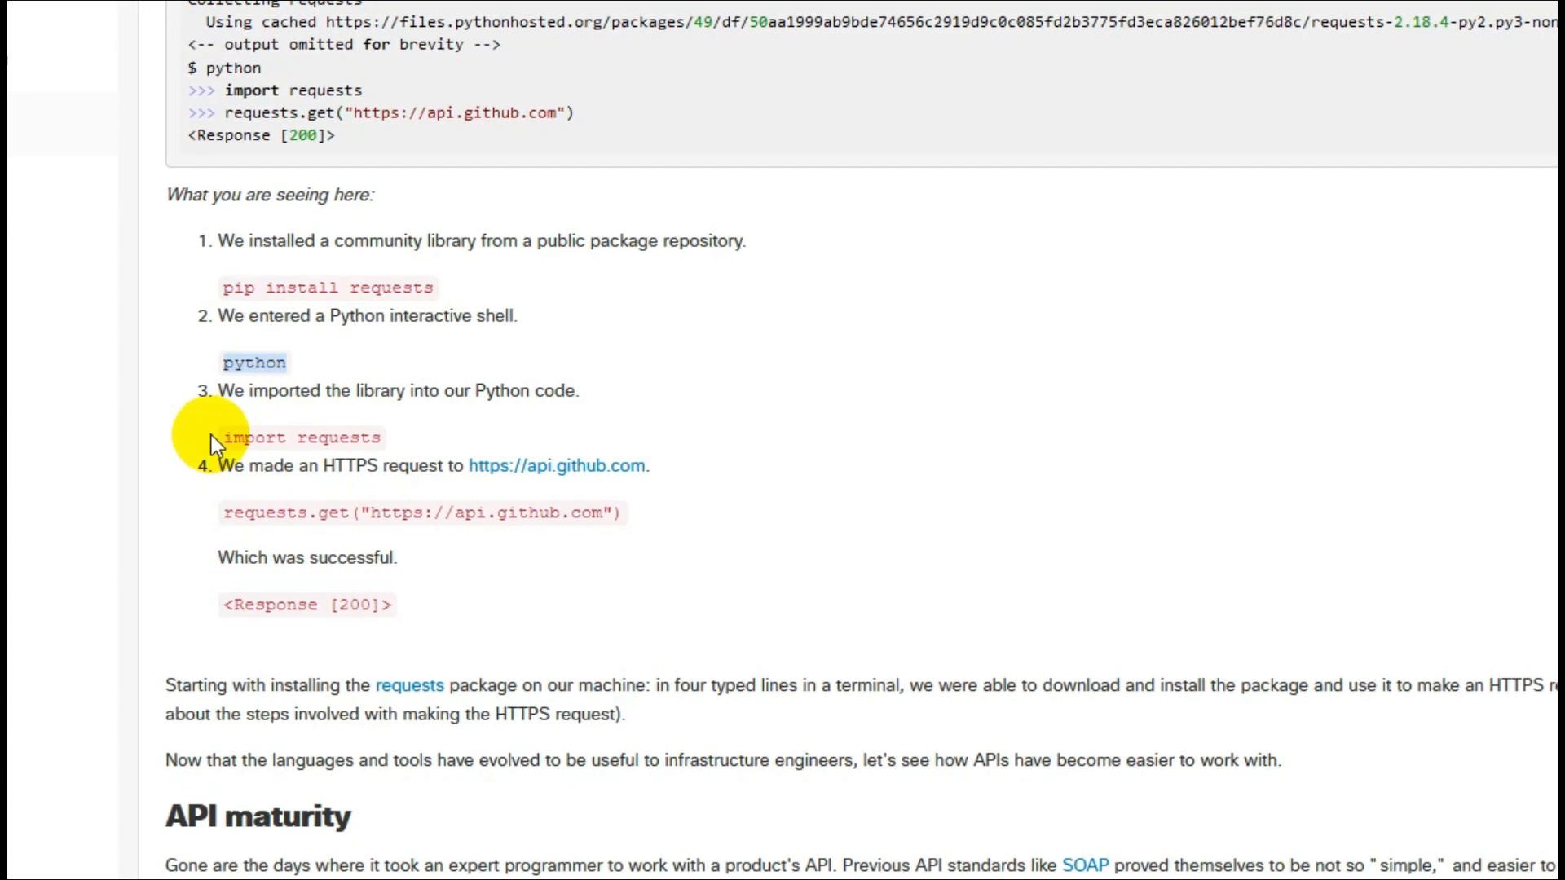
left_click_drag(220, 436, 377, 437)
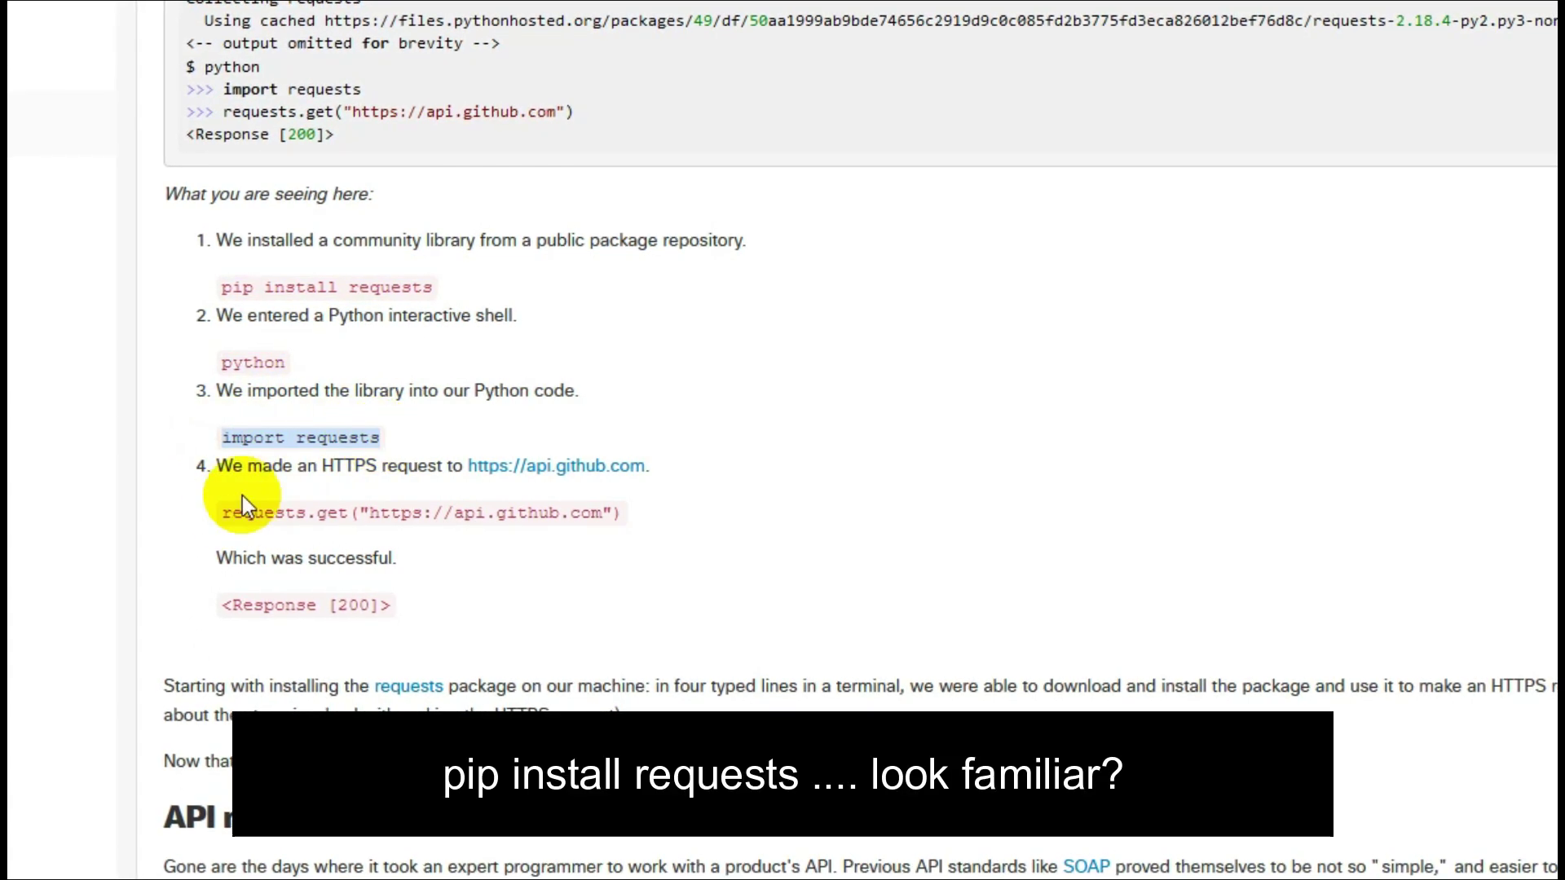
left_click(259, 512)
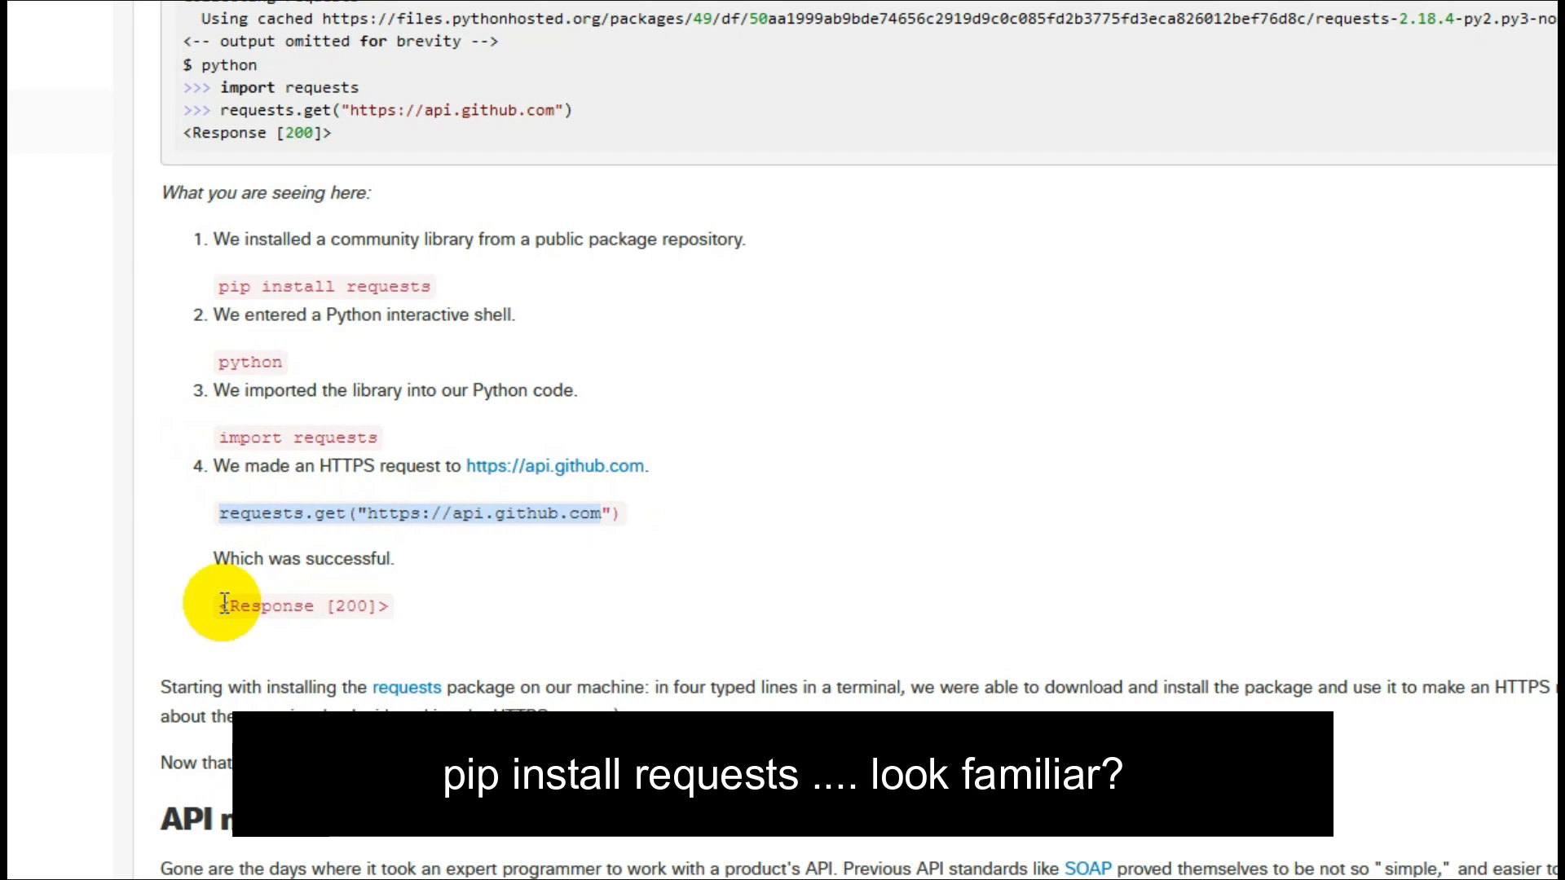
left_click_drag(221, 606, 363, 607)
scroll(658, 565, "down", 5)
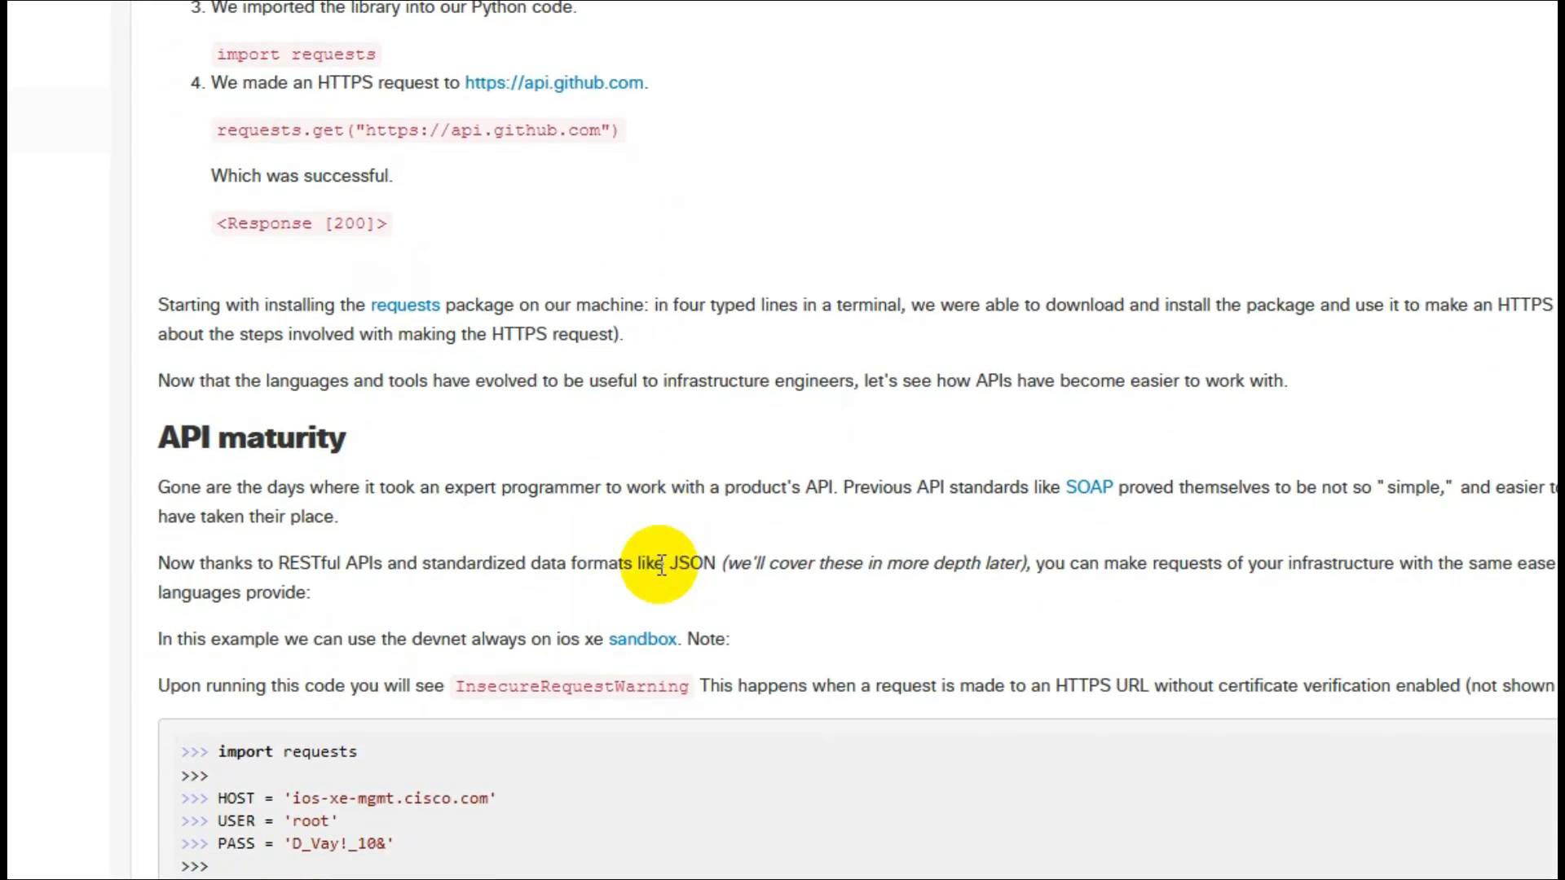
scroll(658, 565, "down", 5)
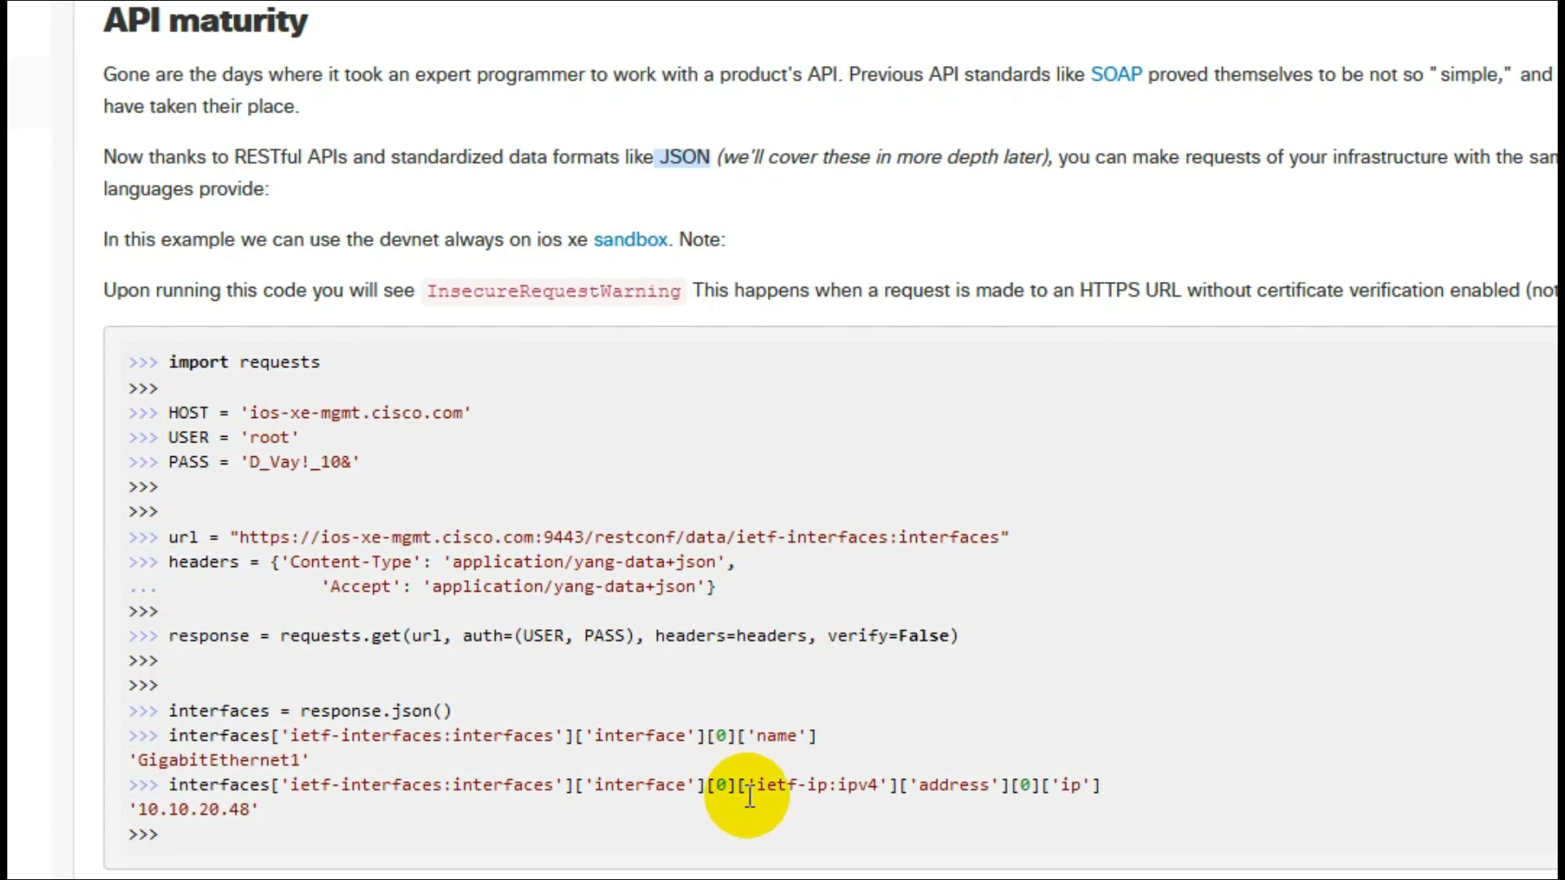
scroll(951, 800, "down", 1)
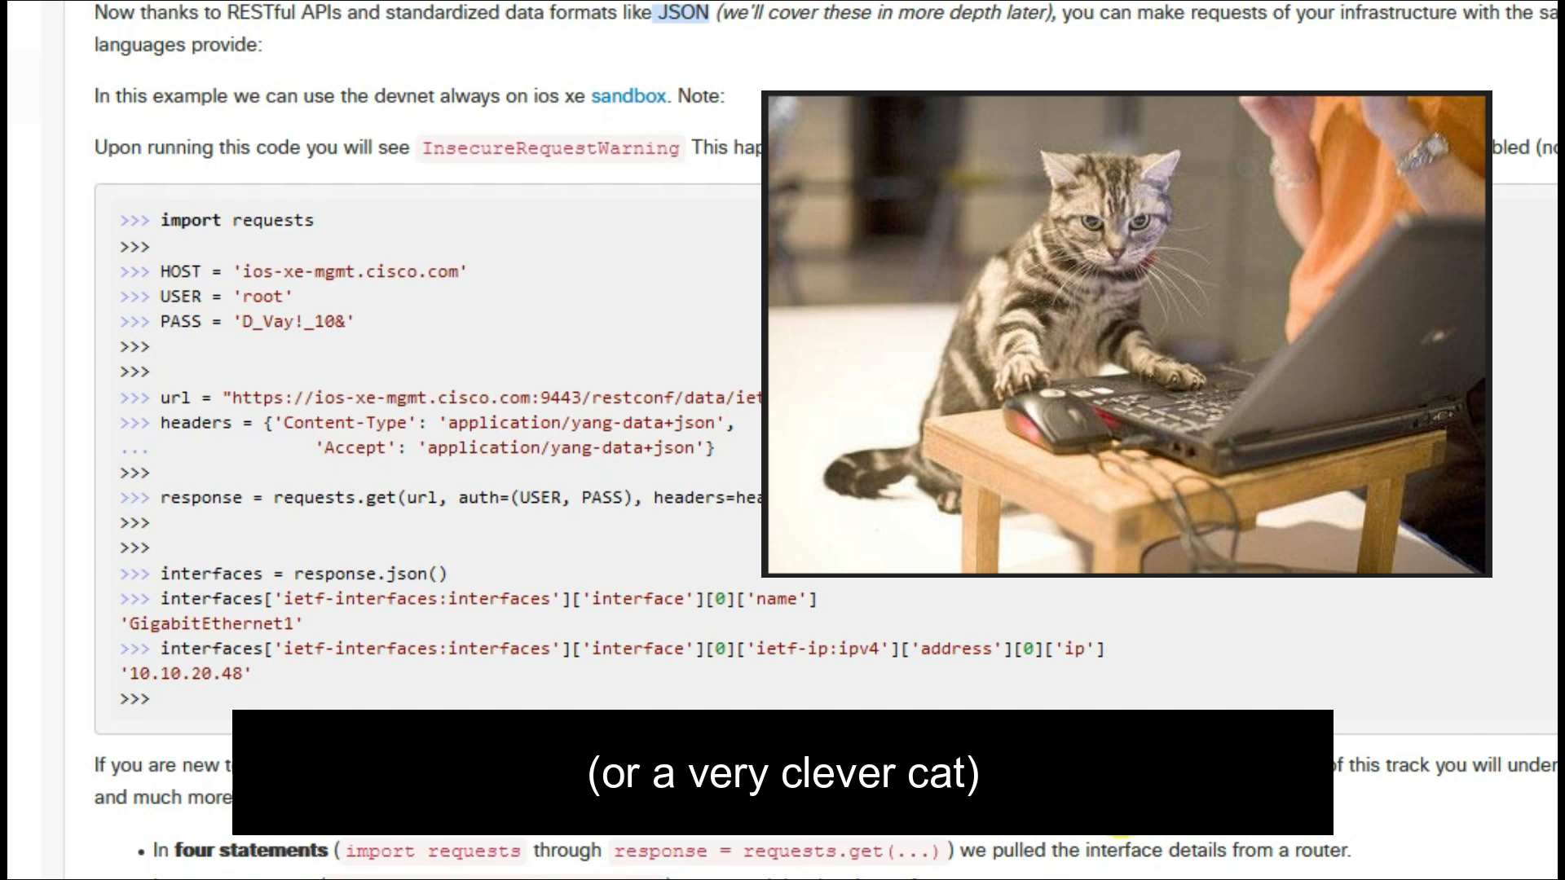
scroll(782, 685, "down", 1)
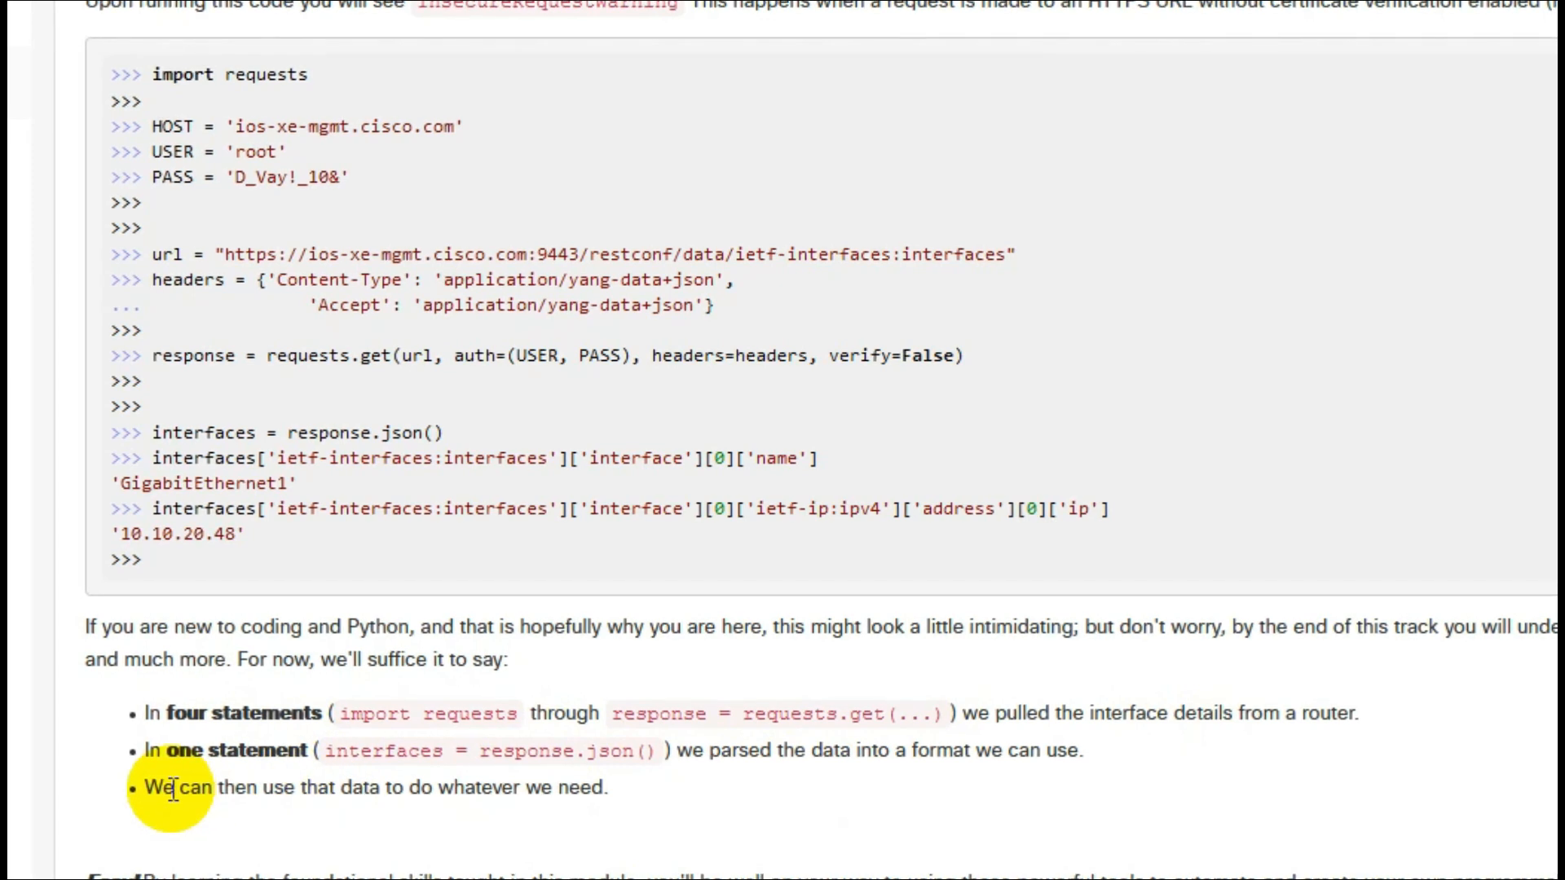
left_click_drag(177, 789, 612, 794)
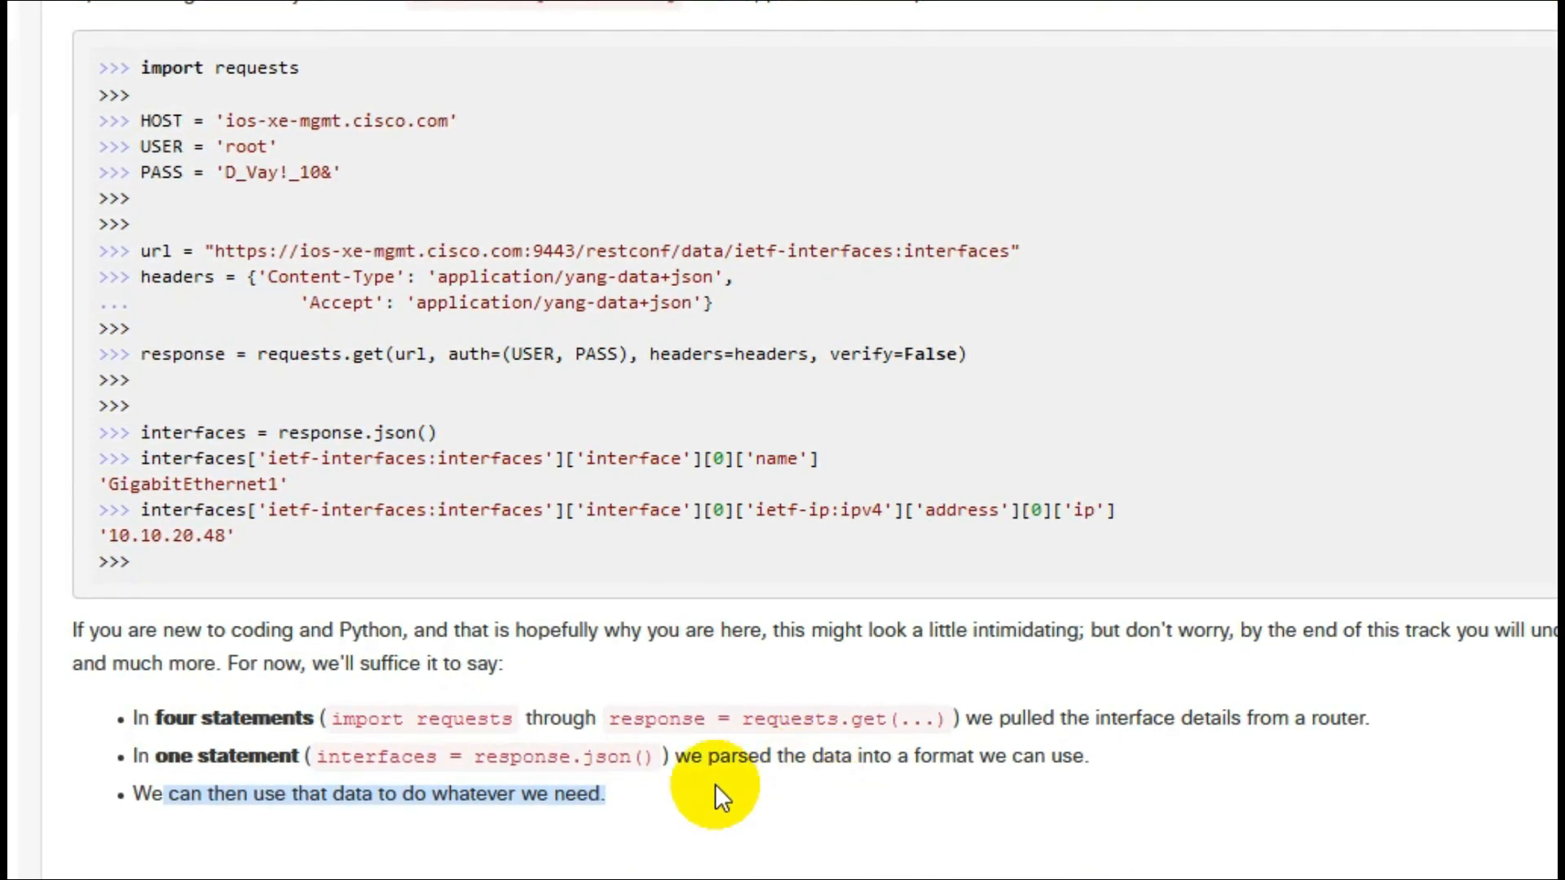
scroll(183, 794, "down", 1)
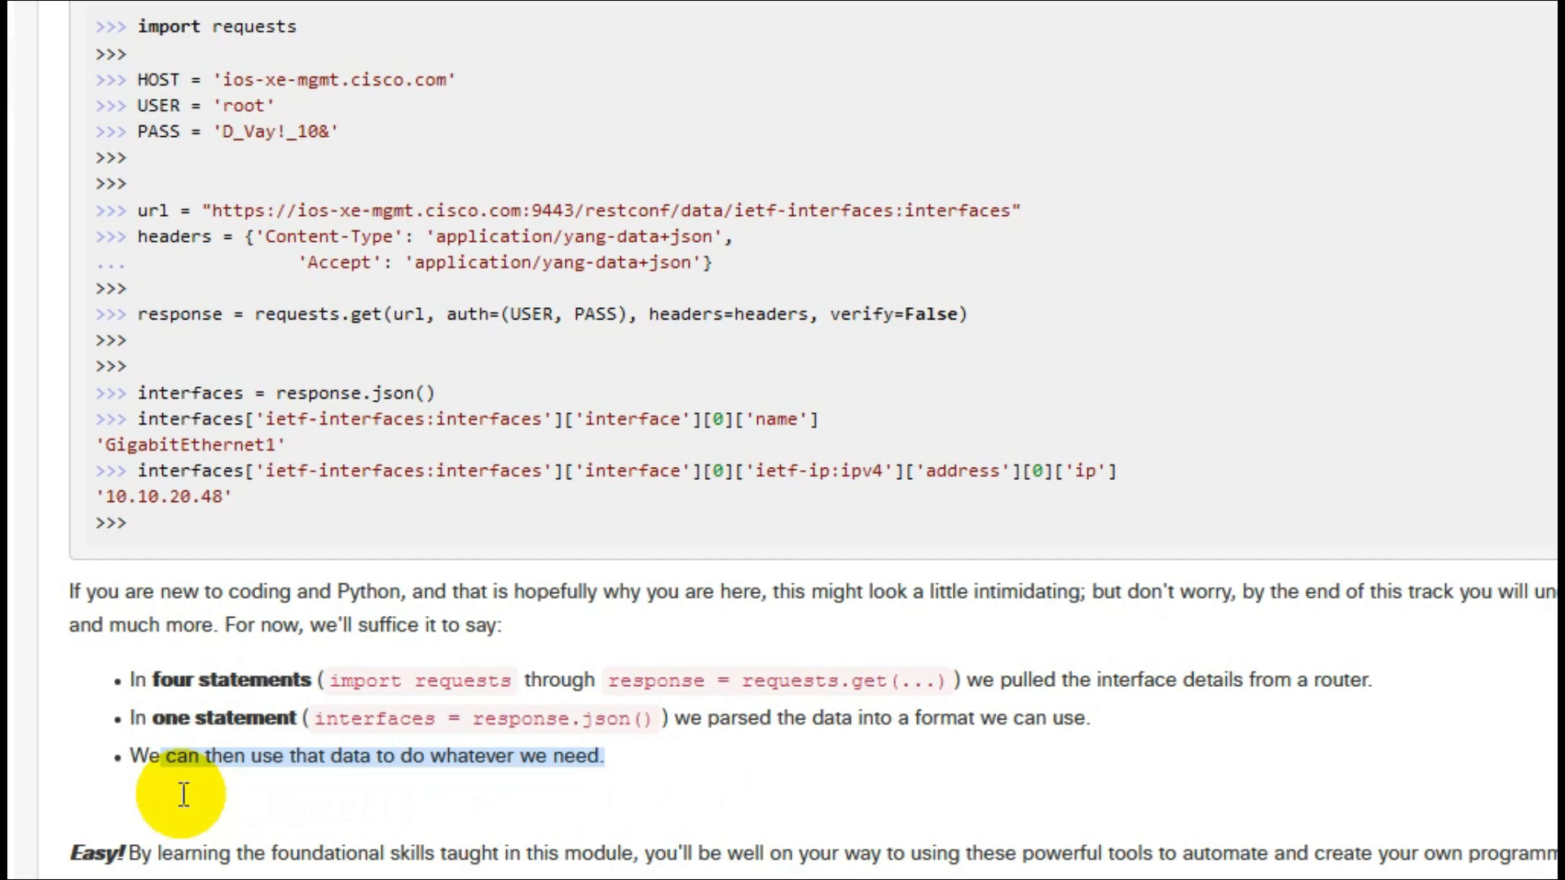
scroll(184, 794, "down", 1)
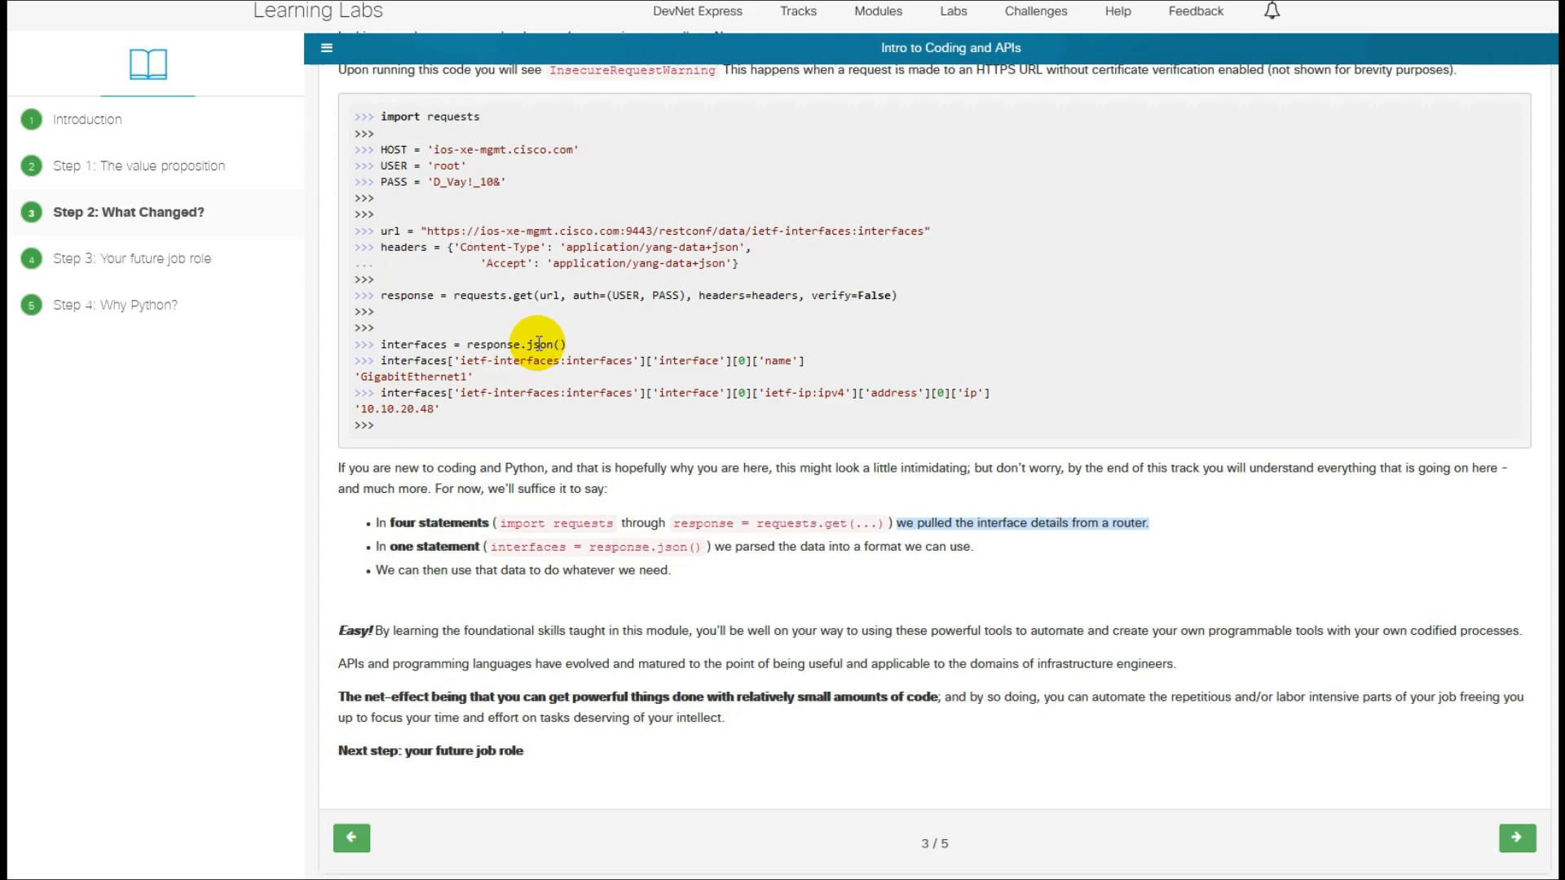
left_click_drag(561, 344, 379, 343)
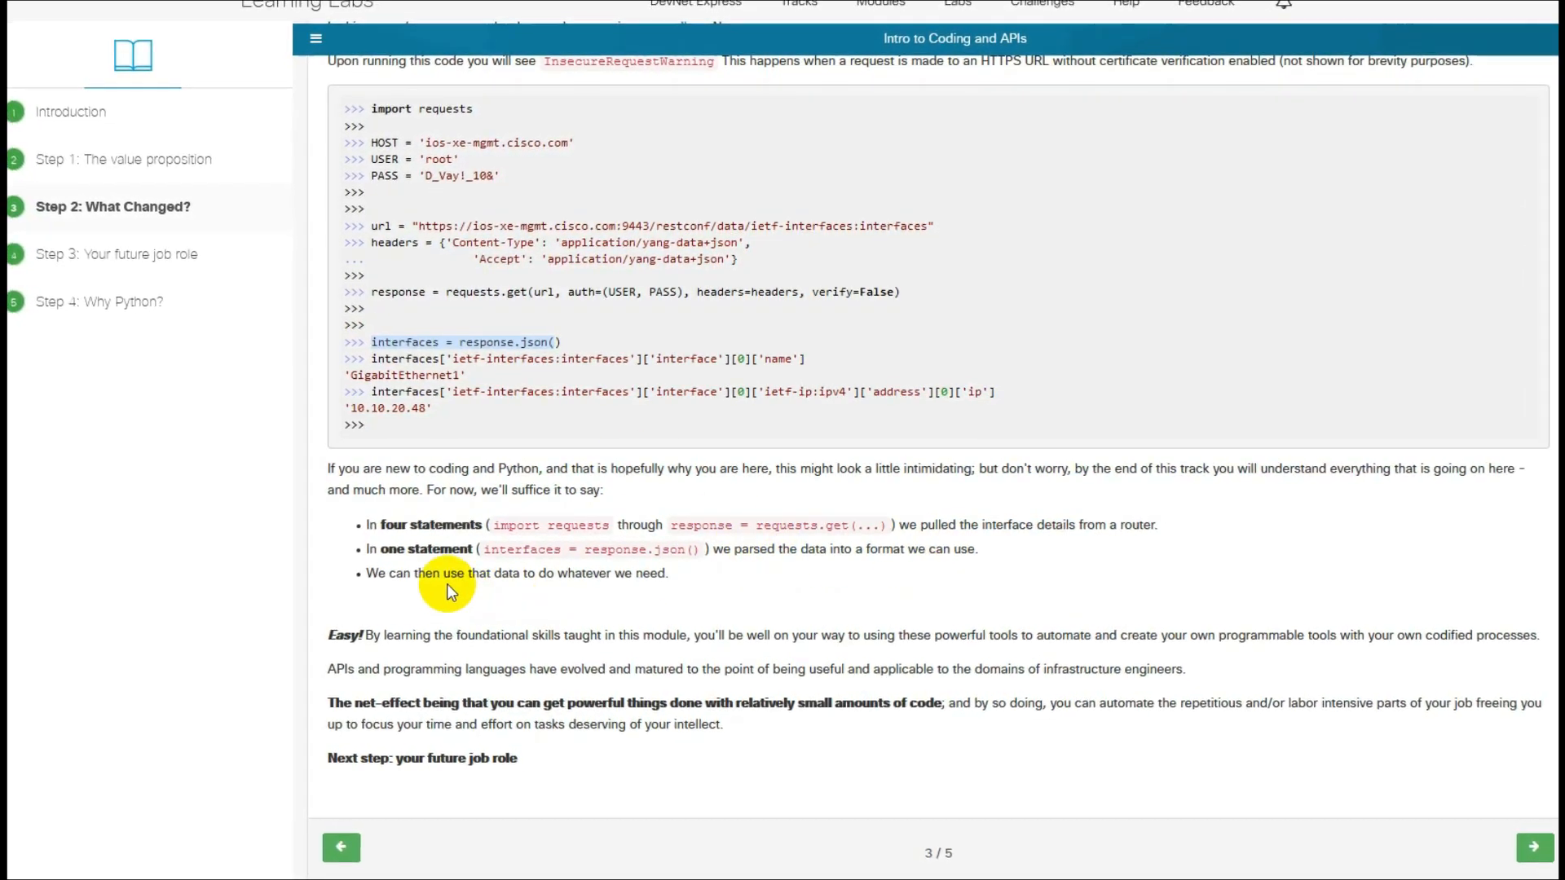
left_click_drag(416, 574, 475, 573)
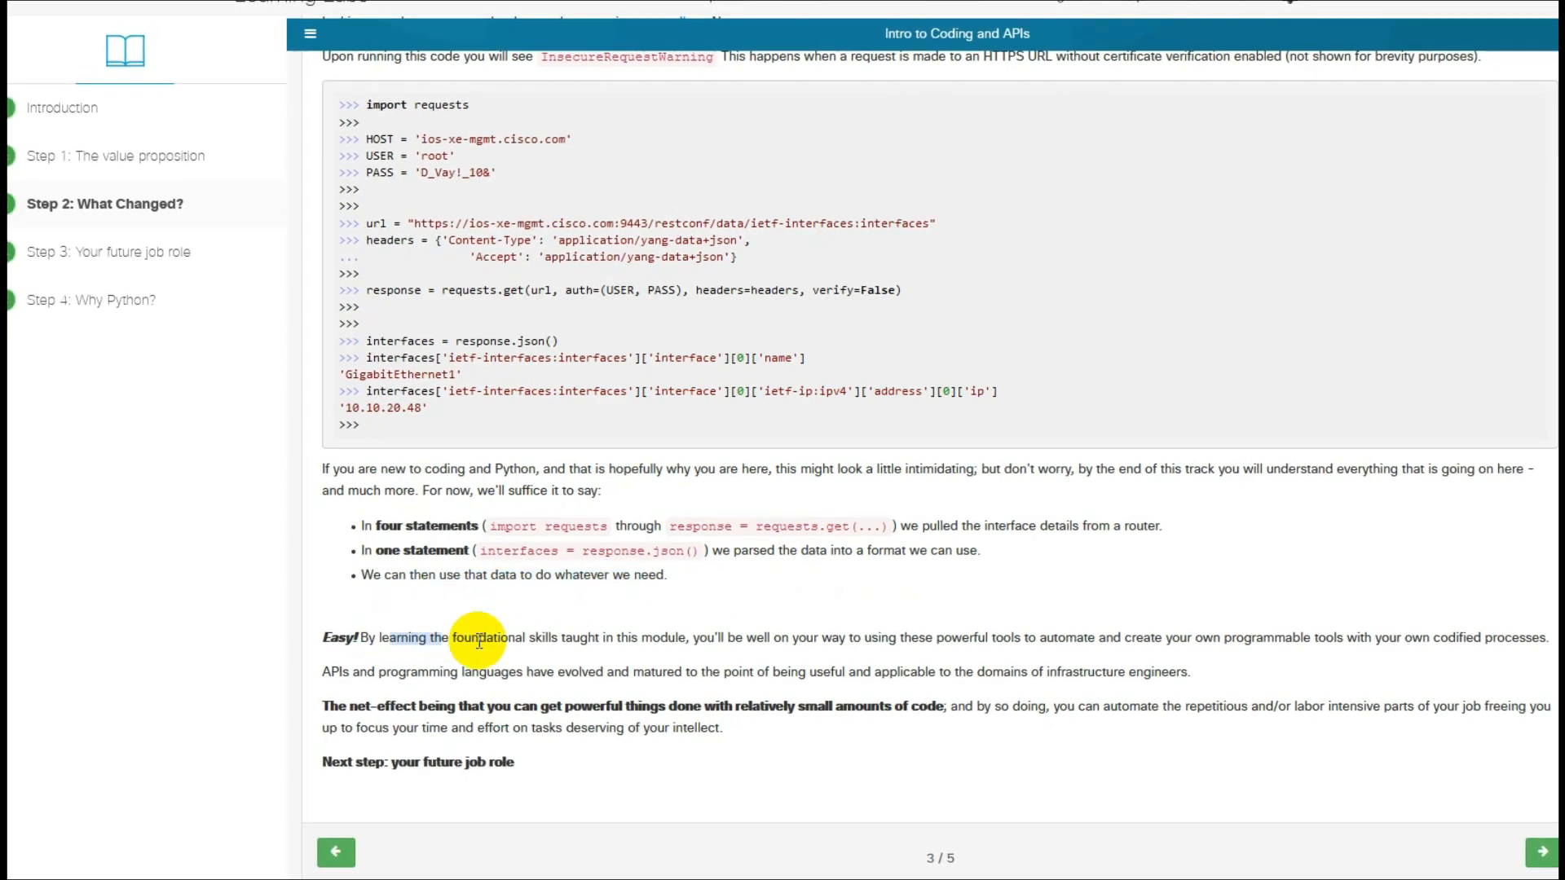
mouse_move(380, 635)
left_mouse_down()
mouse_move(811, 672)
mouse_move(861, 656)
left_mouse_up()
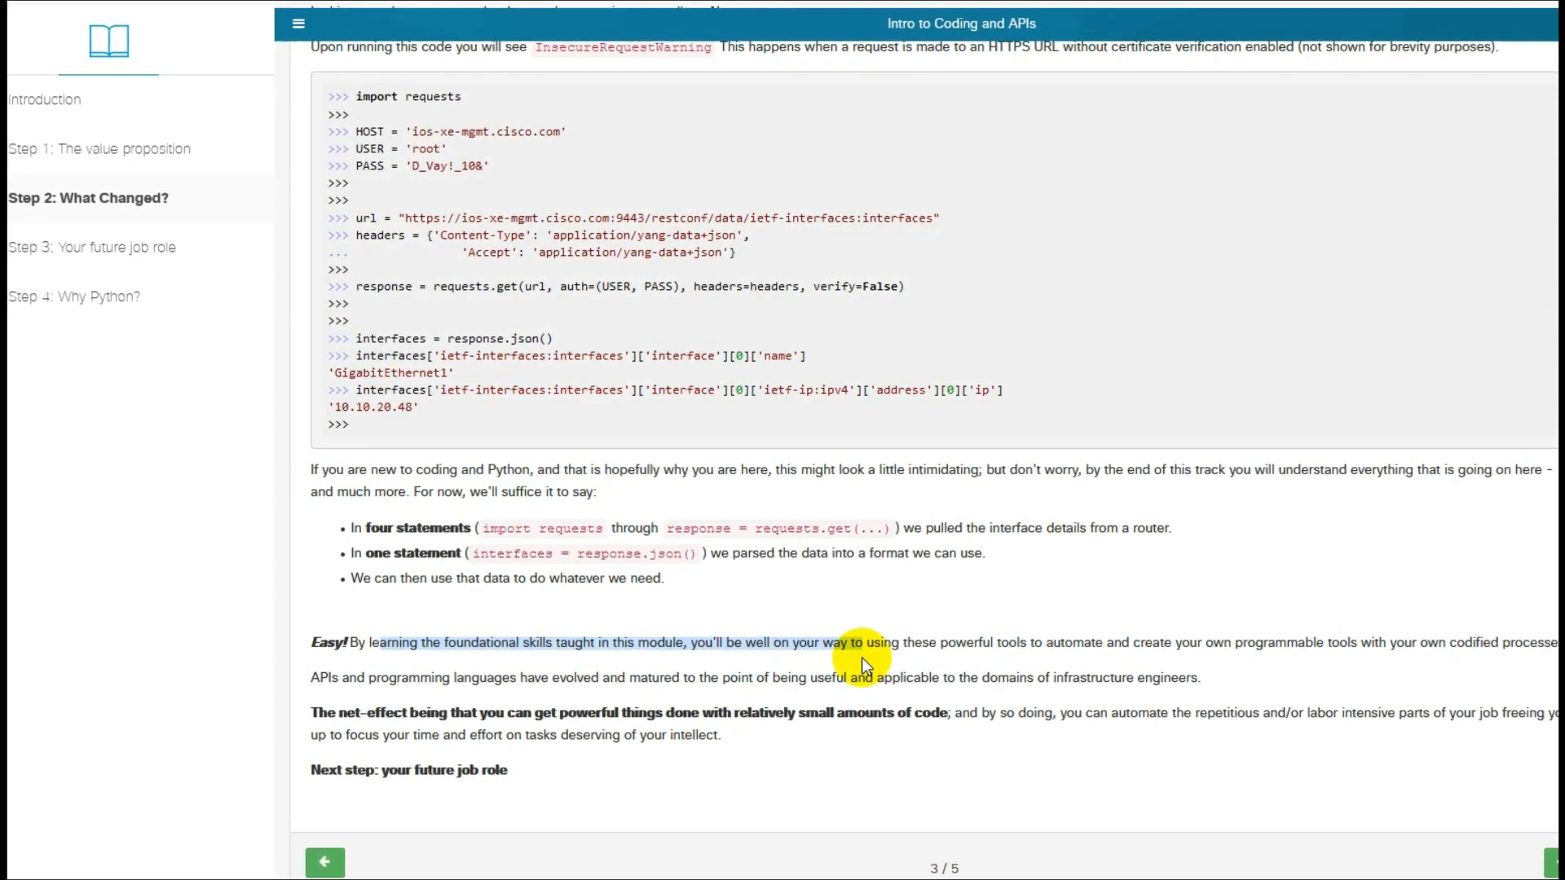
left_click_drag(862, 660, 803, 738)
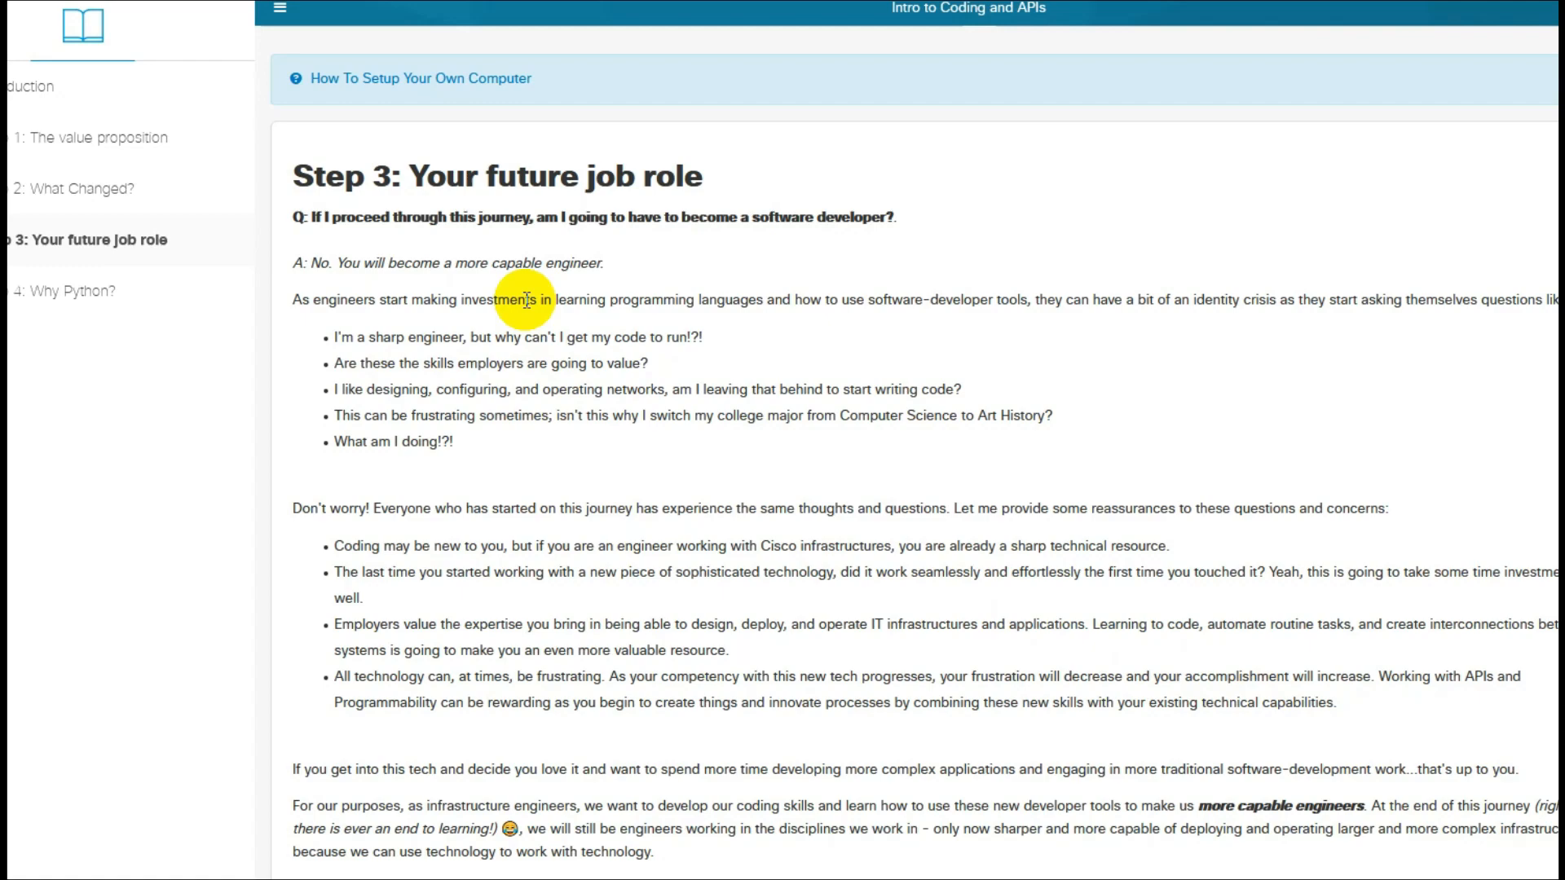
Highlight the 'Your future job role' heading and advance to Step 4: Why Python?
left_click_drag(408, 175, 715, 185)
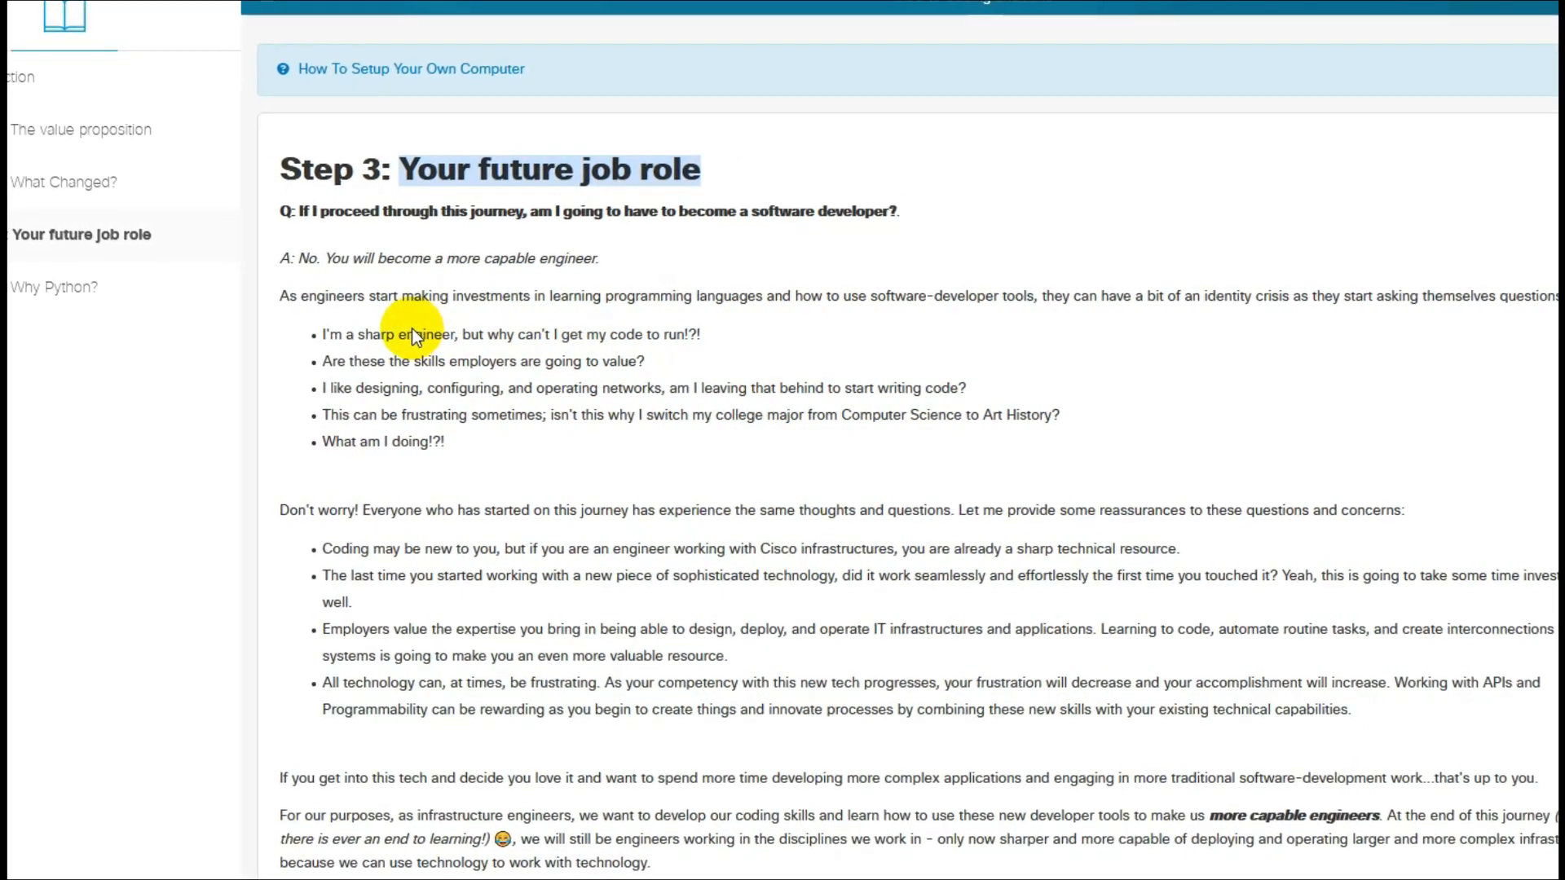
scroll(410, 329, "down", 2)
scroll(411, 328, "down", 2)
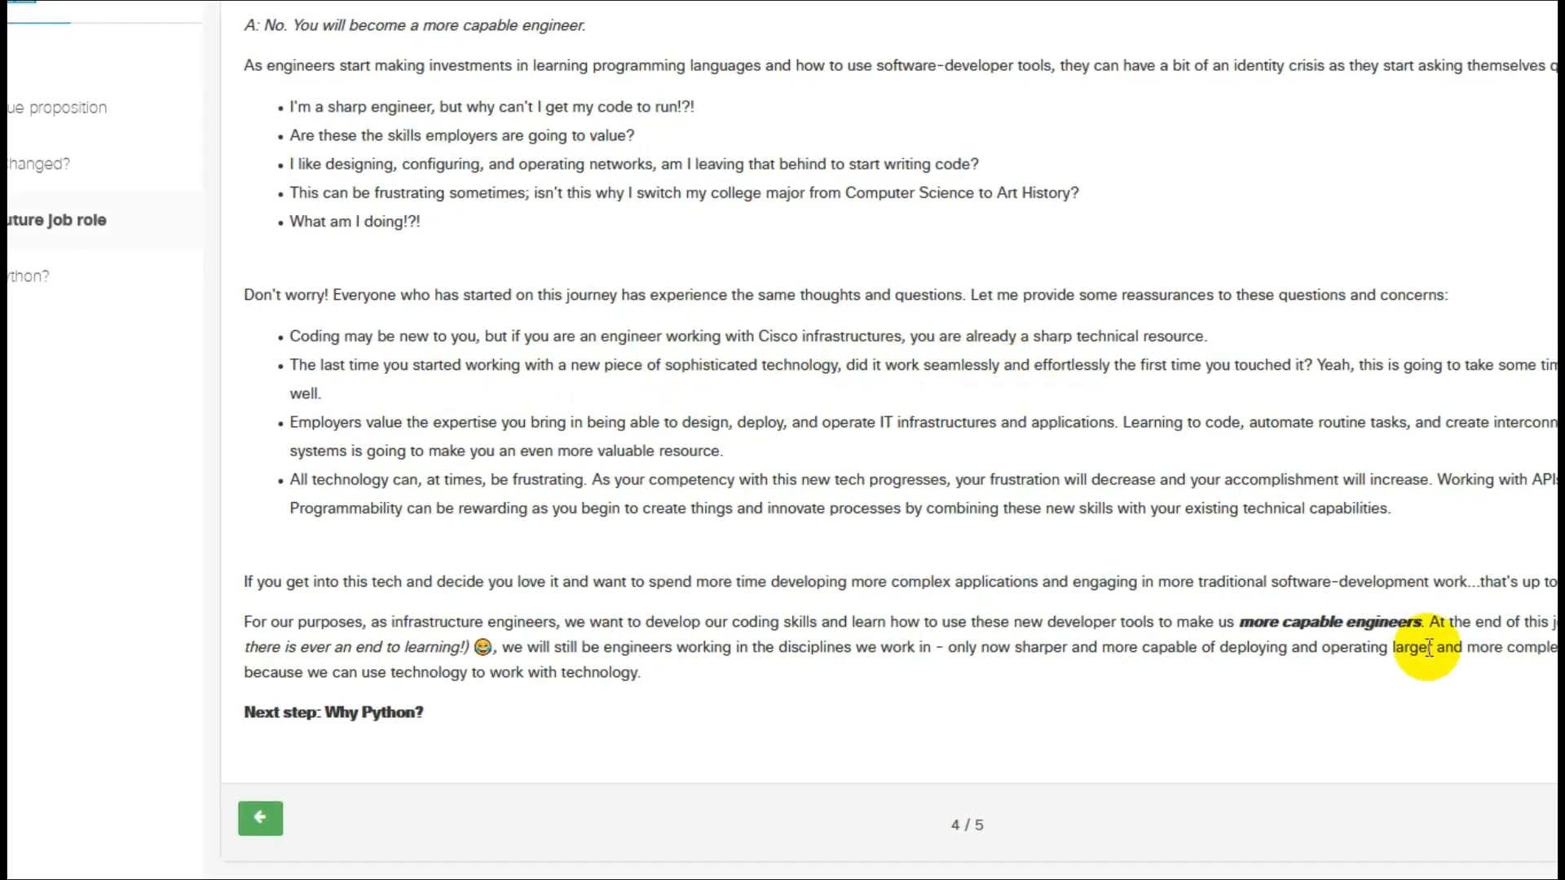
left_click(1528, 819)
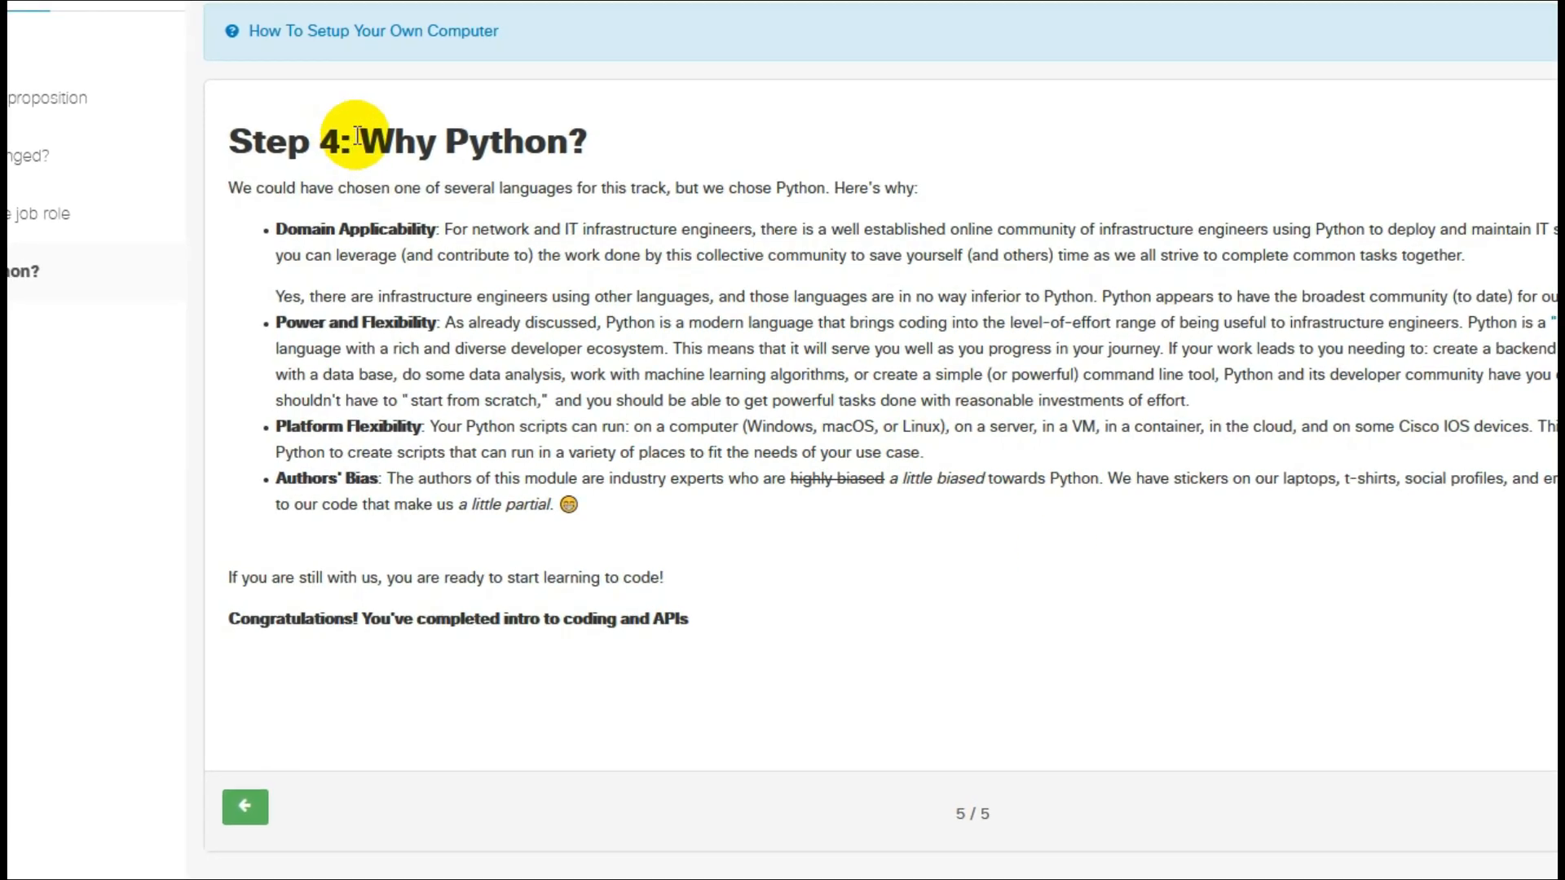
Highlight the Why Python? heading, its opening sentence, the Domain Applicability point and the supported operating systems
left_click_drag(357, 141, 596, 143)
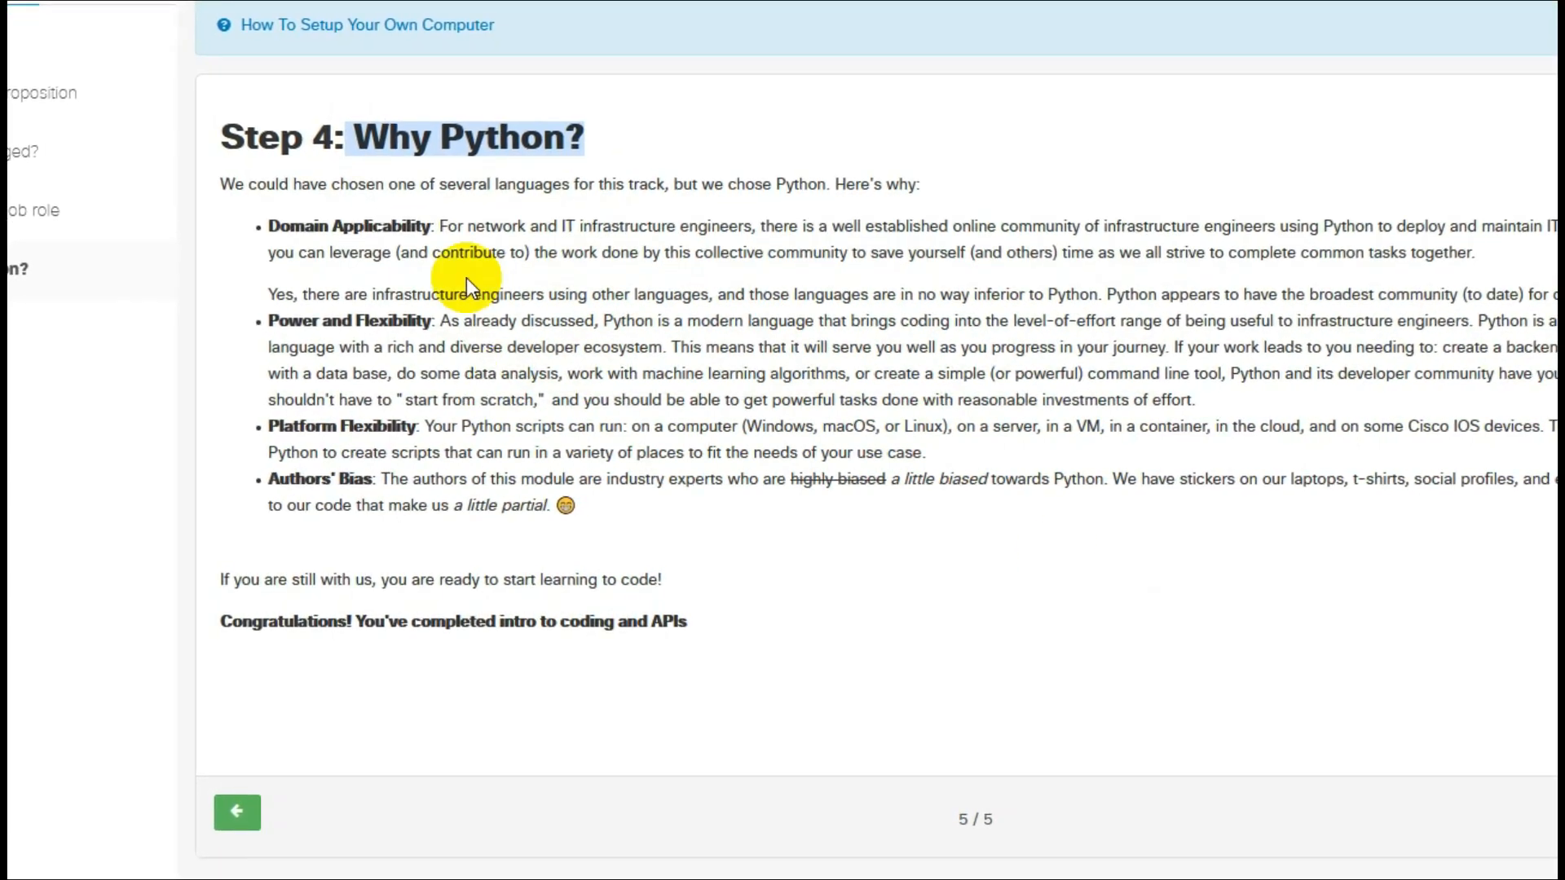
left_click_drag(218, 183, 941, 179)
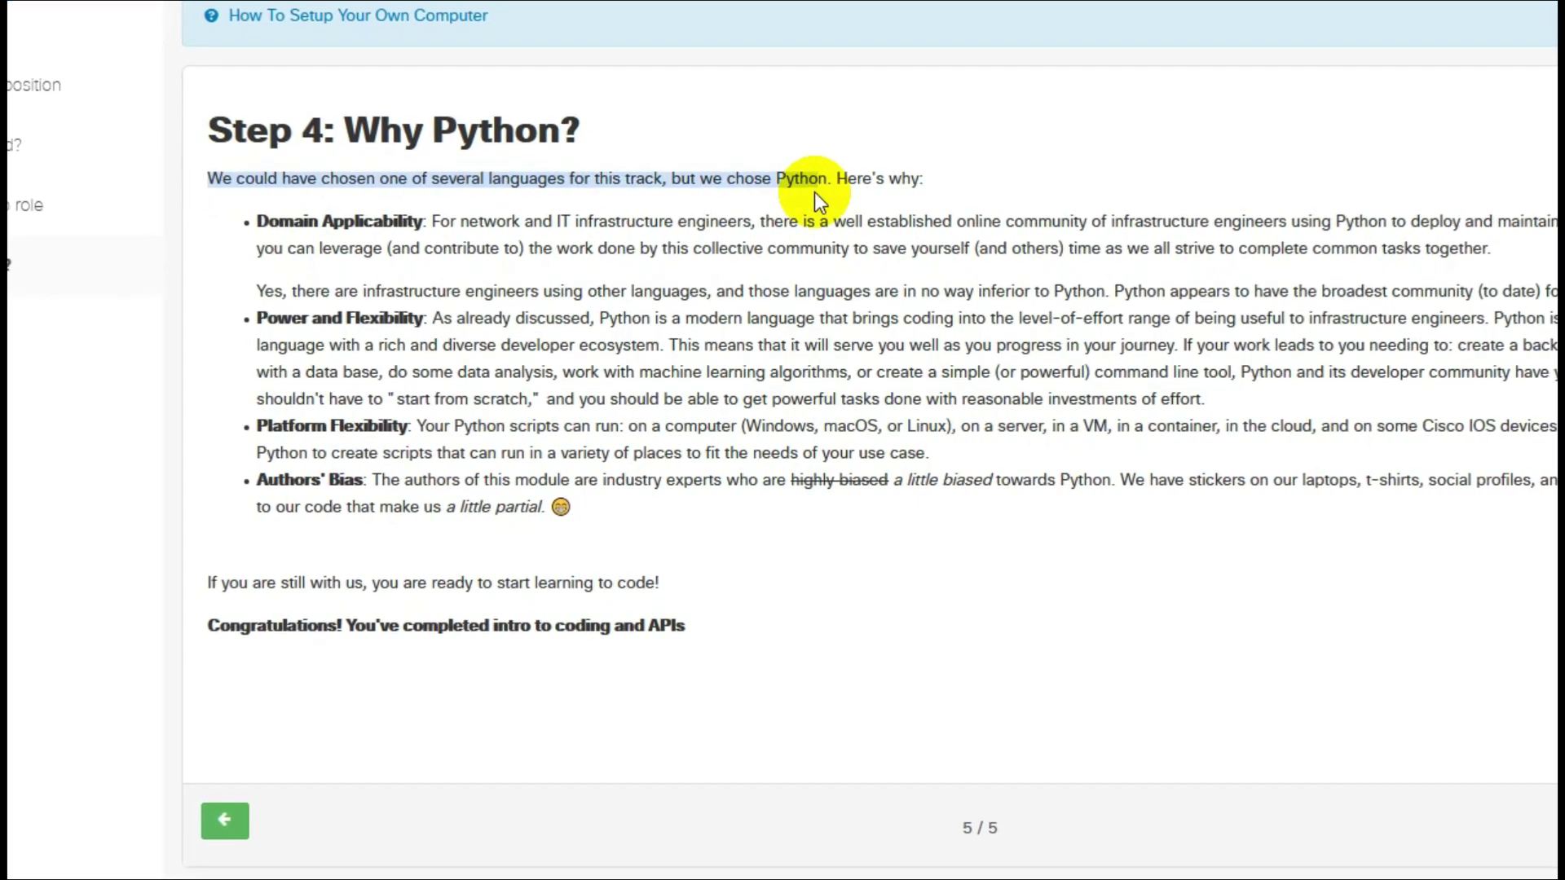
left_click(636, 208)
left_click_drag(251, 217, 415, 215)
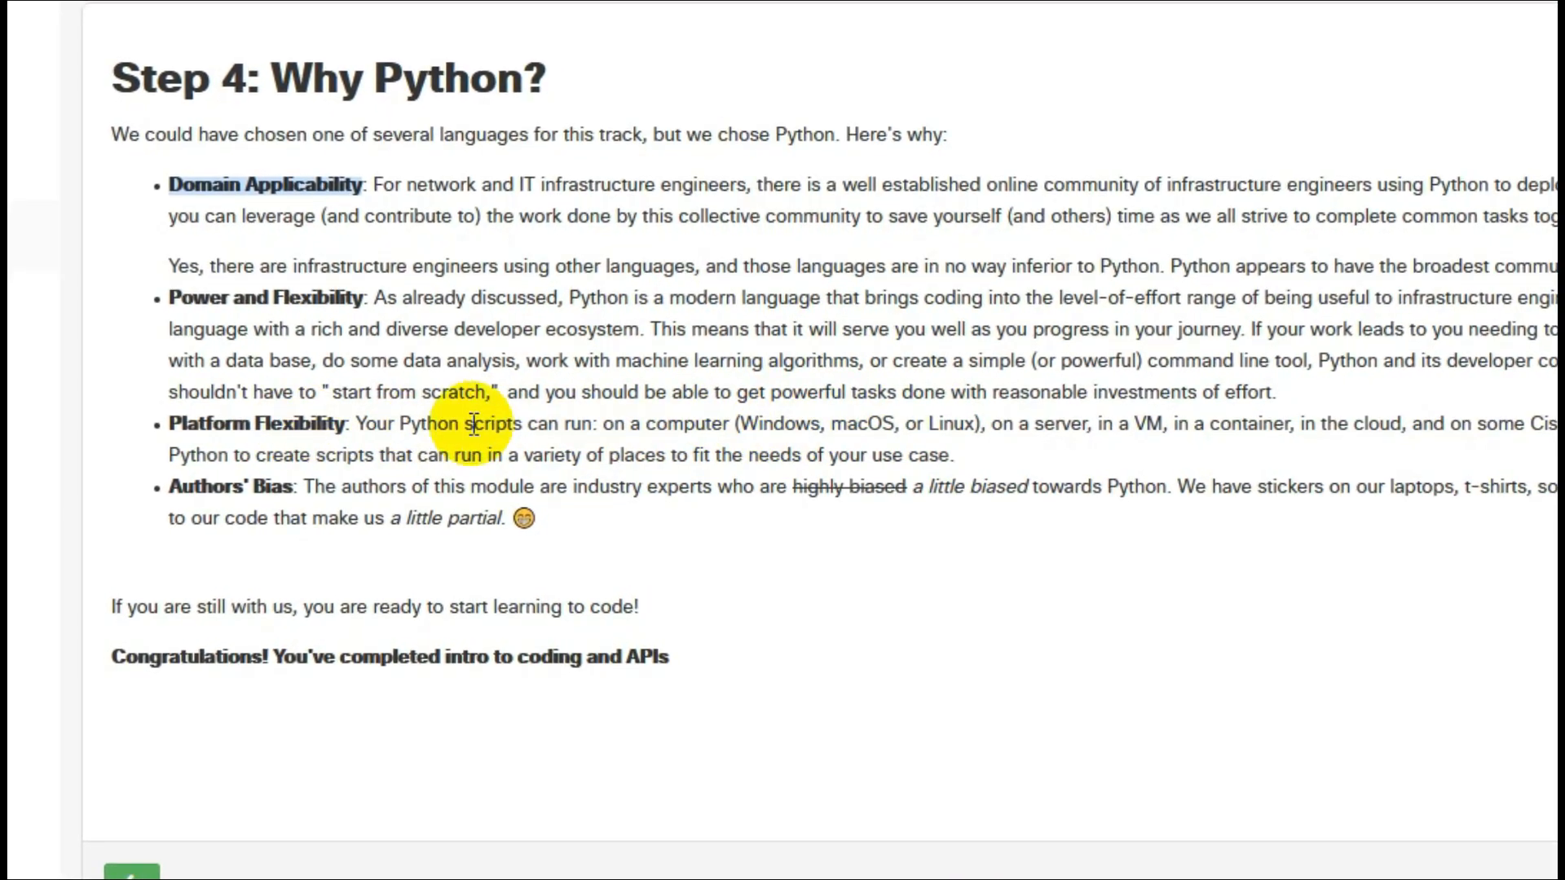
left_click_drag(736, 423, 985, 423)
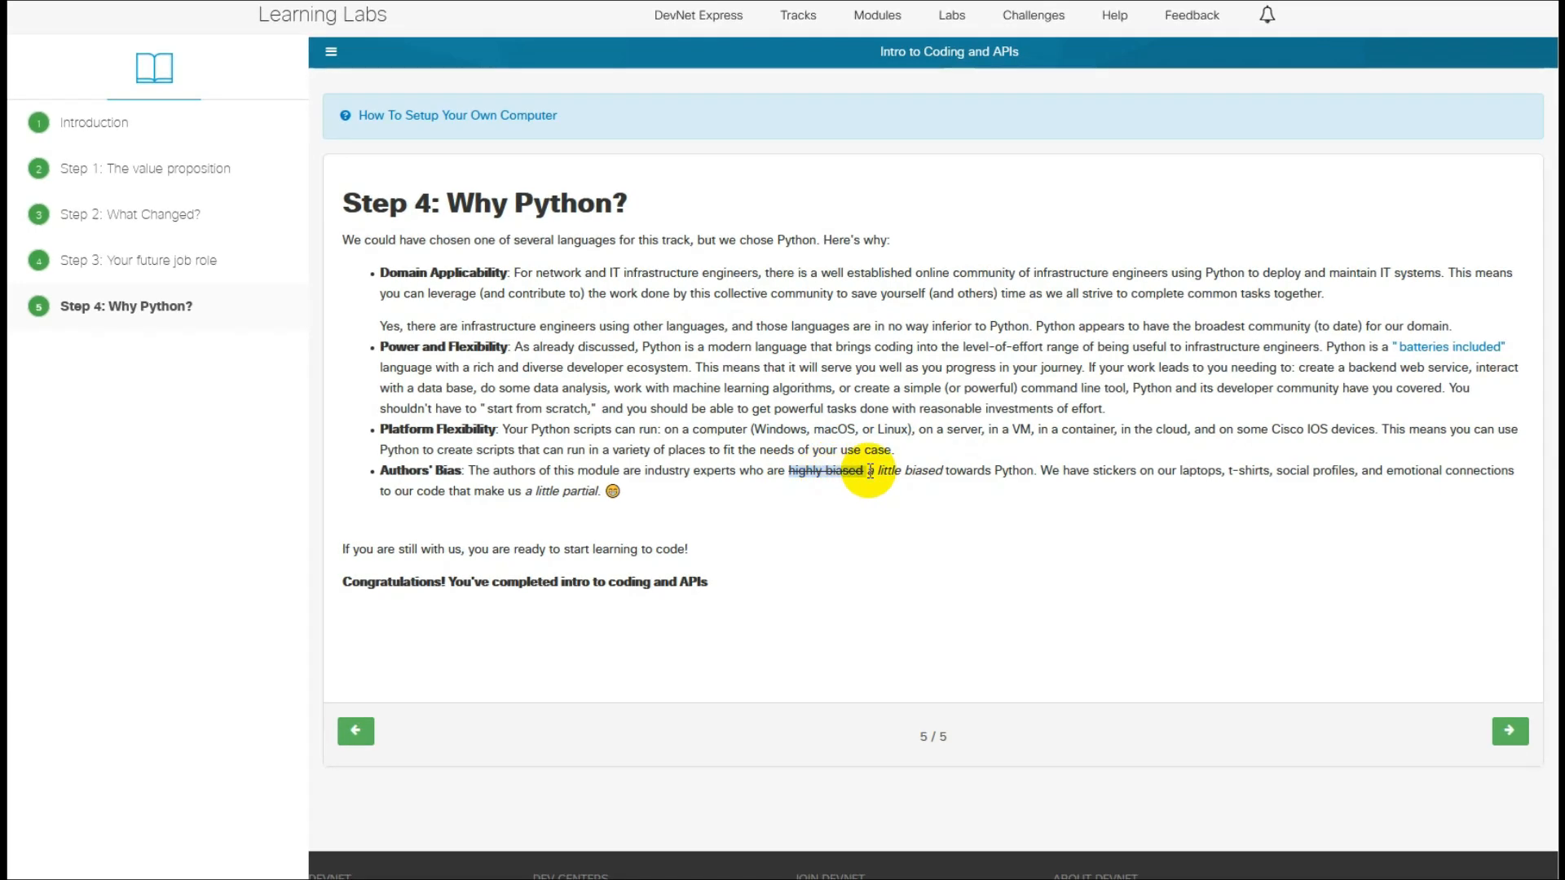
scroll(1105, 481, "down", 2)
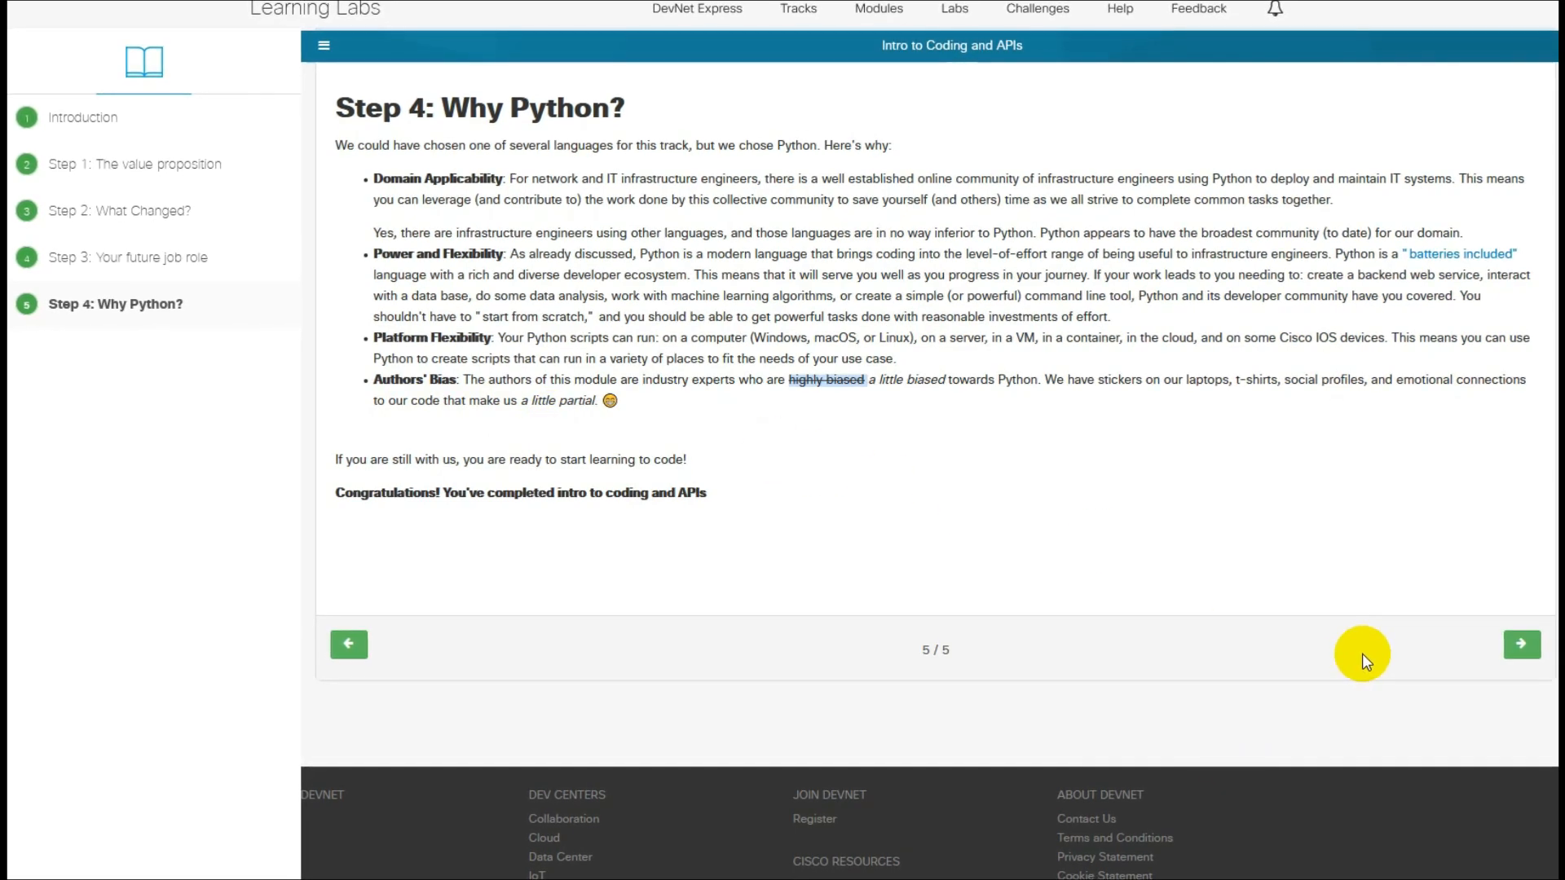
Finish the lab and give it a four-star rating in the completion dialog
left_click(1523, 646)
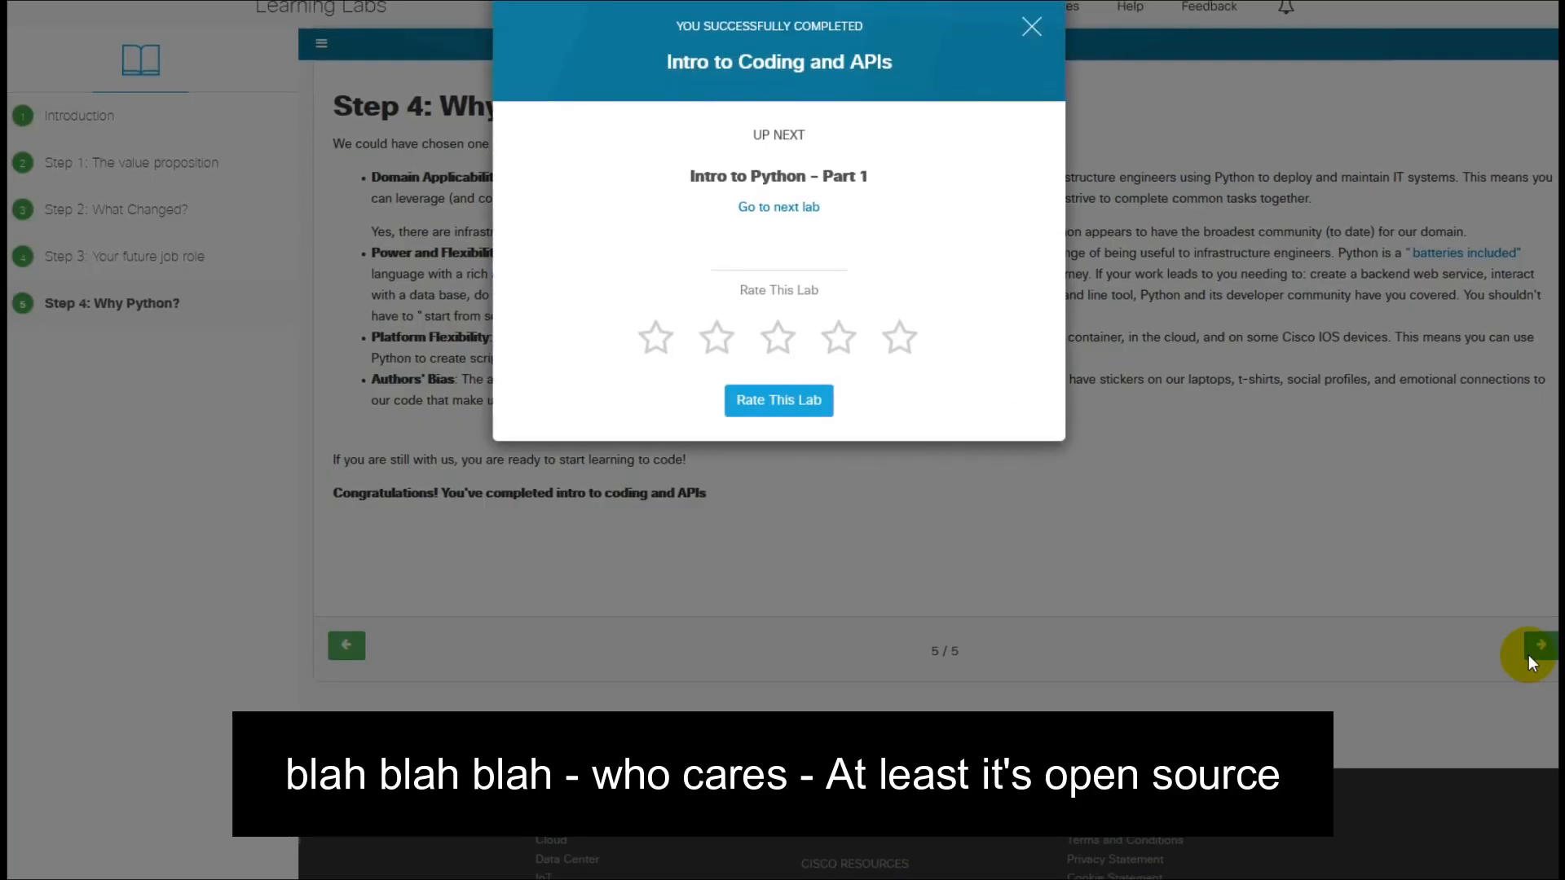
left_click(837, 338)
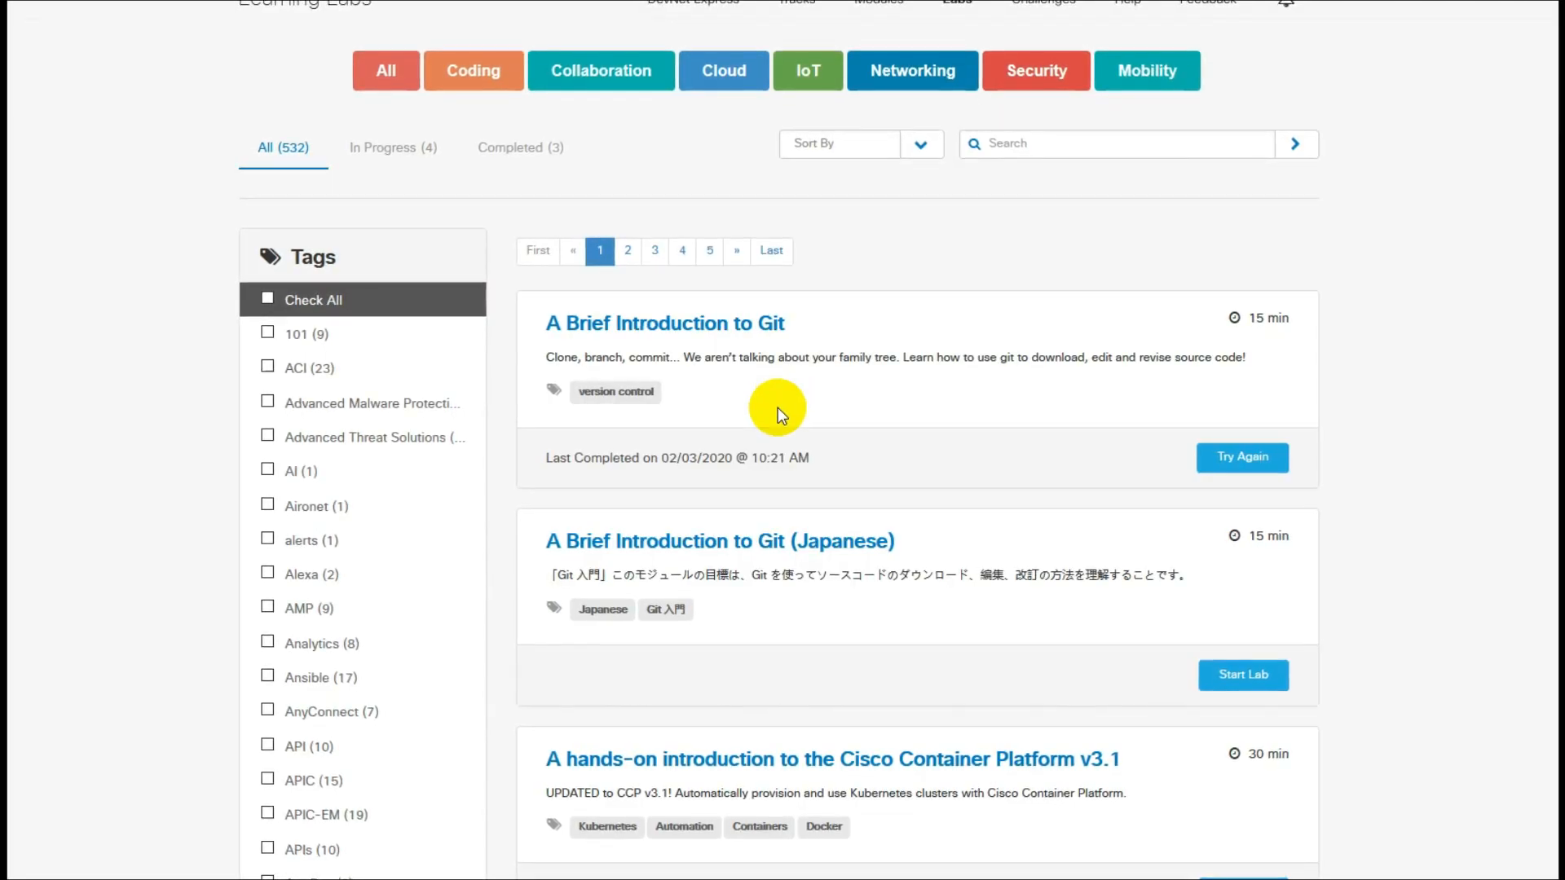
scroll(783, 404, "down", 4)
scroll(844, 440, "down", 2)
scroll(852, 447, "down", 3)
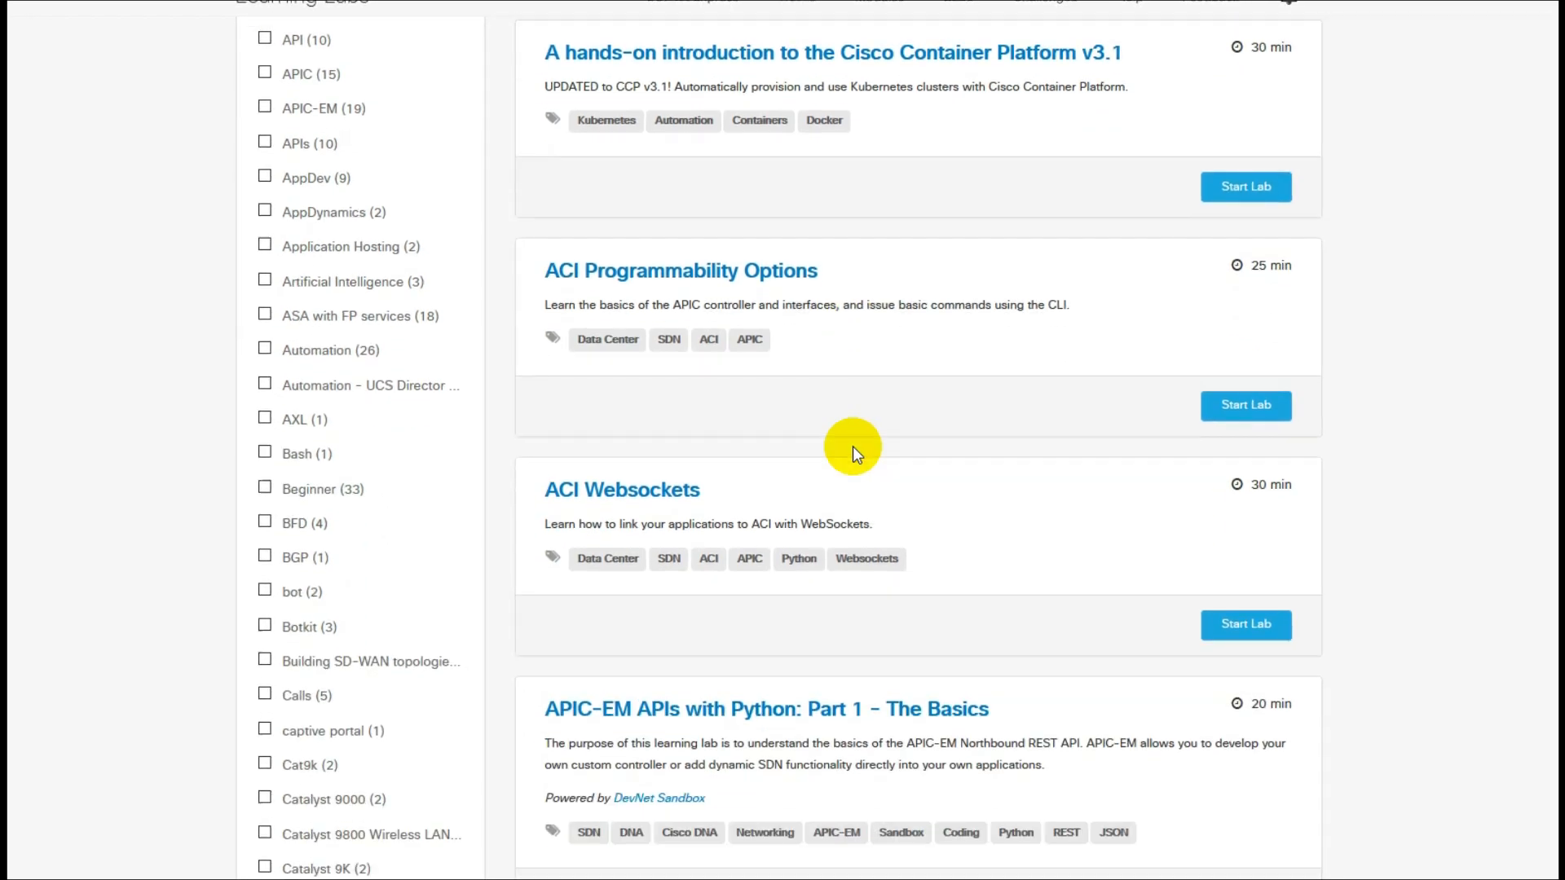
scroll(852, 446, "down", 2)
scroll(744, 453, "down", 3)
scroll(727, 454, "down", 4)
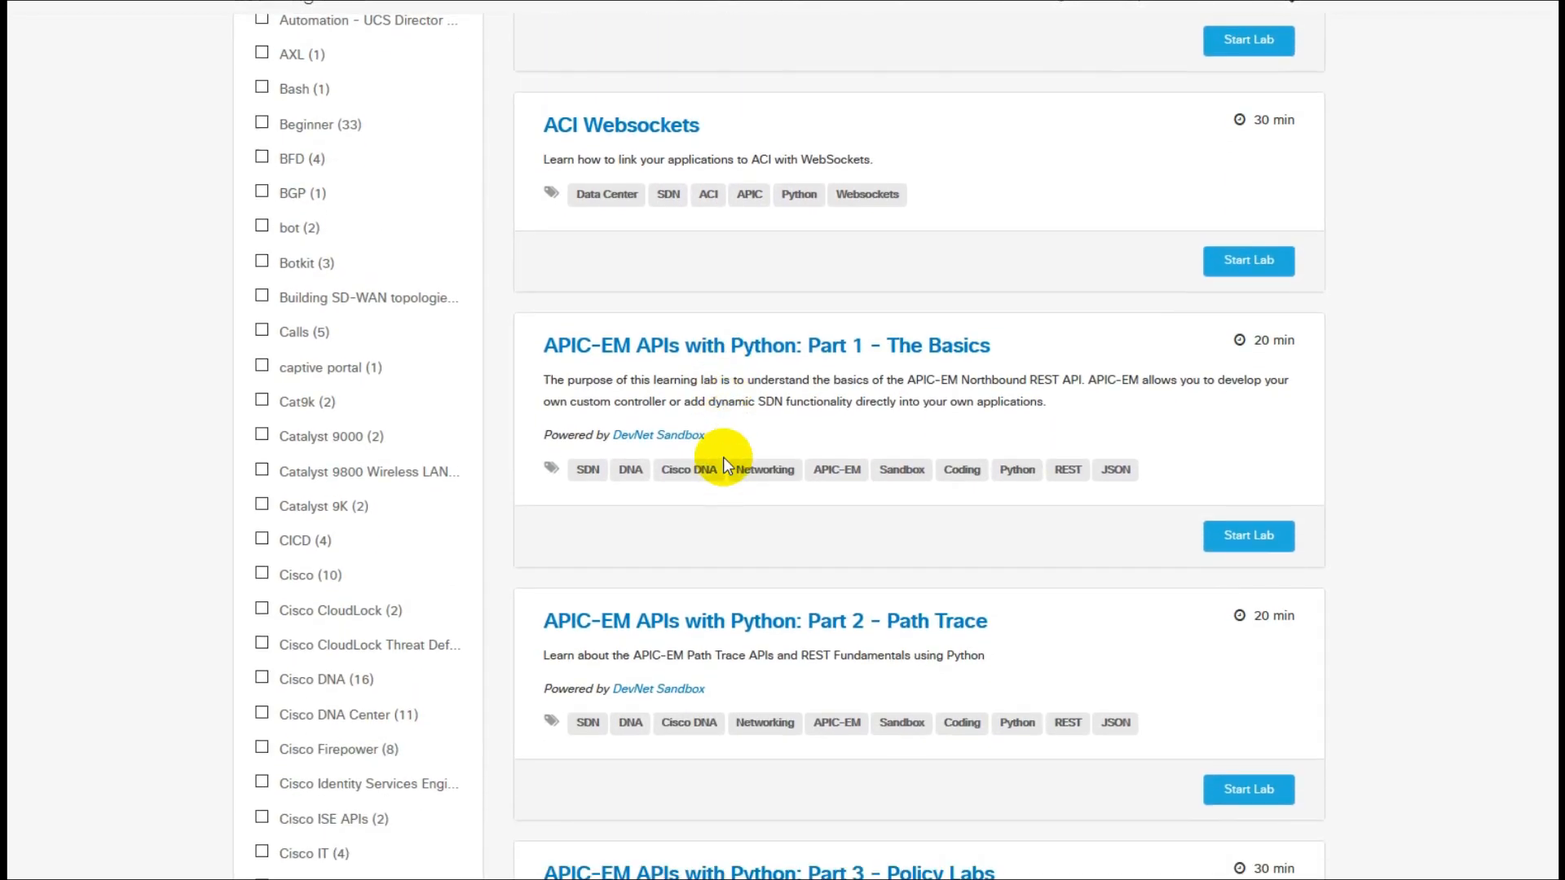
scroll(727, 456, "down", 2)
scroll(372, 454, "down", 2)
scroll(374, 454, "down", 1)
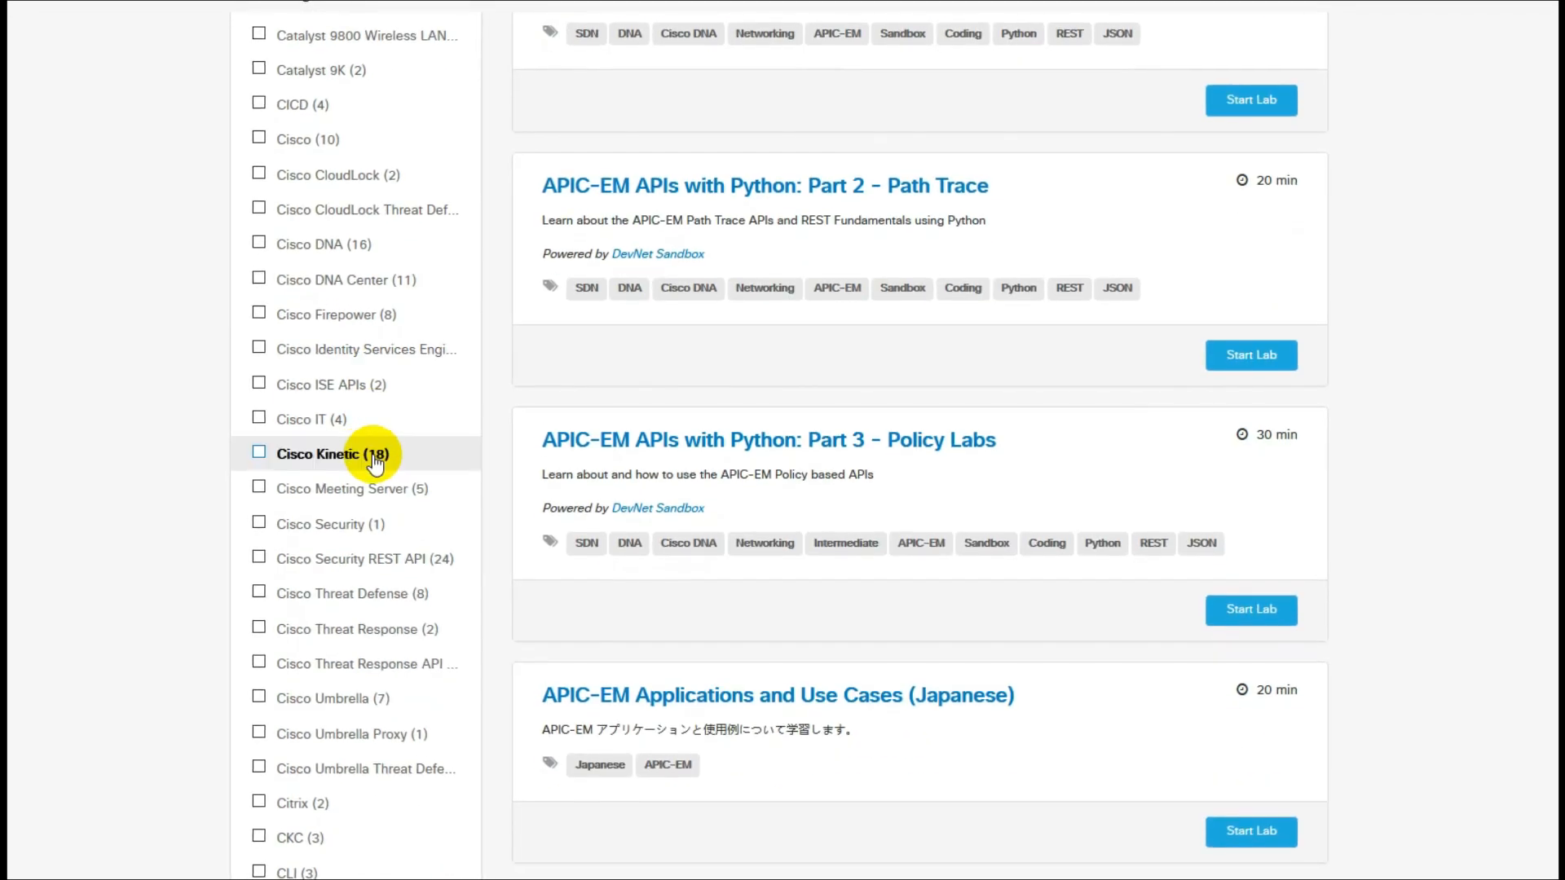
scroll(373, 454, "down", 3)
scroll(373, 454, "down", 4)
scroll(367, 454, "down", 2)
scroll(69, 457, "down", 3)
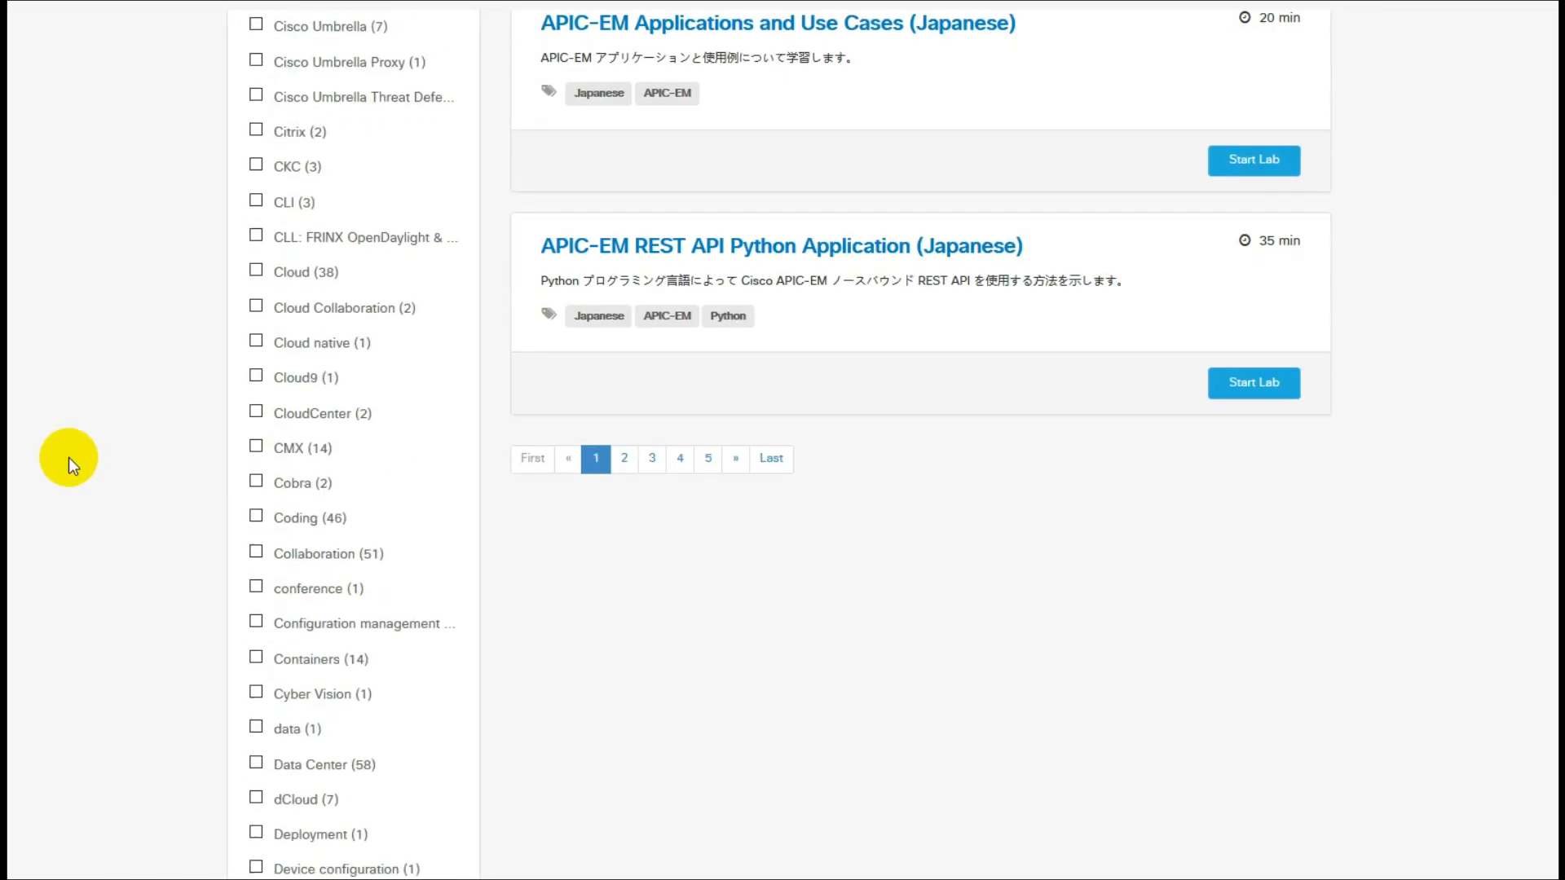
scroll(69, 457, "down", 1)
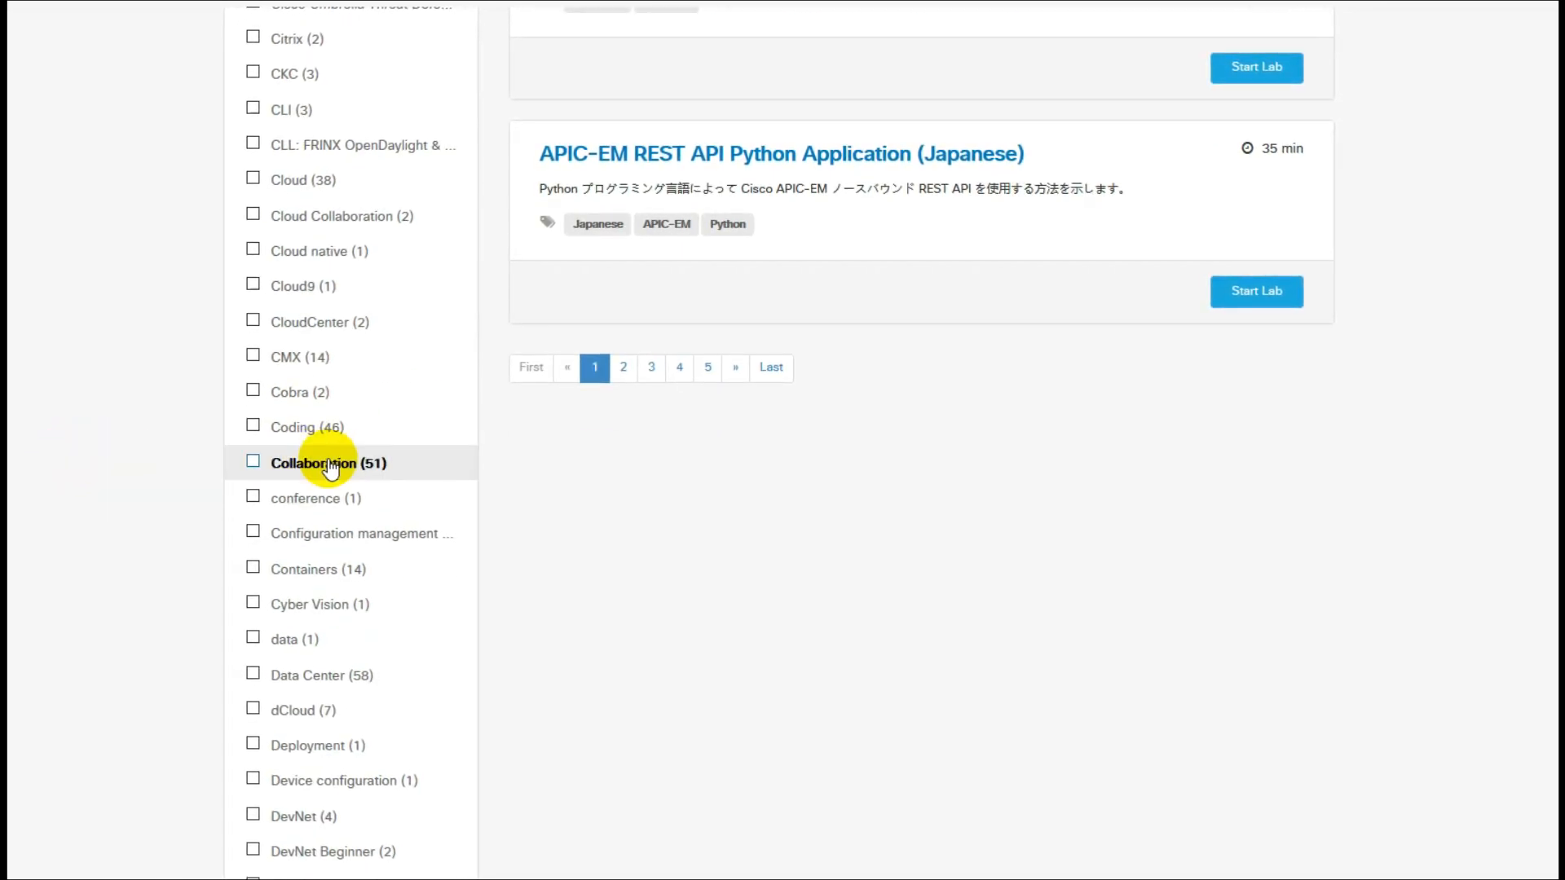
Tick the Coding (46) tag to show only Coding-tagged labs
left_click(308, 428)
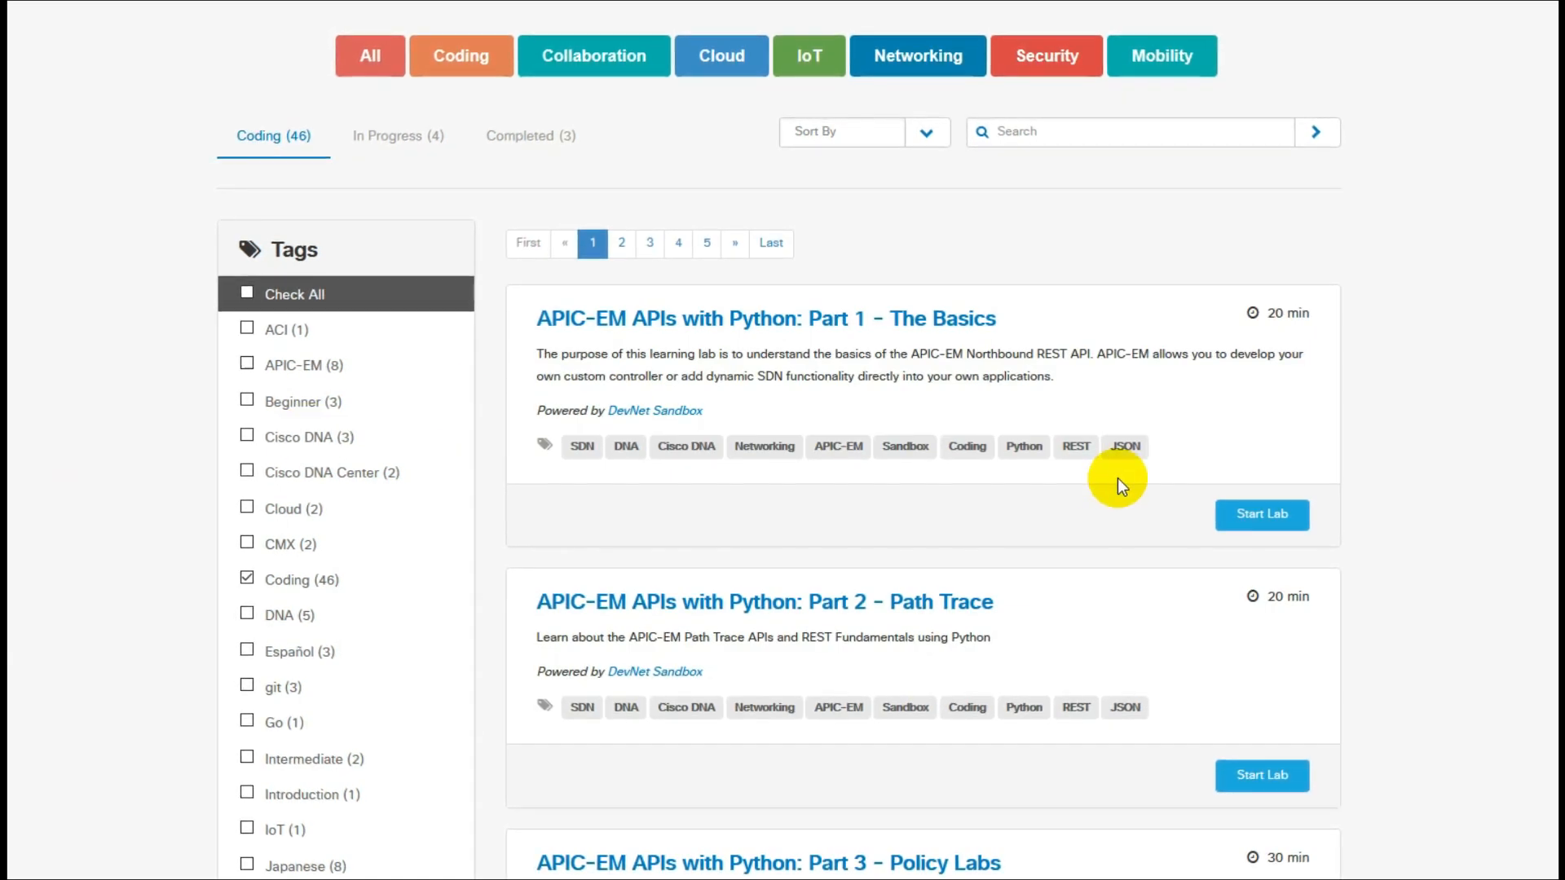
scroll(1118, 479, "down", 5)
scroll(1016, 516, "down", 2)
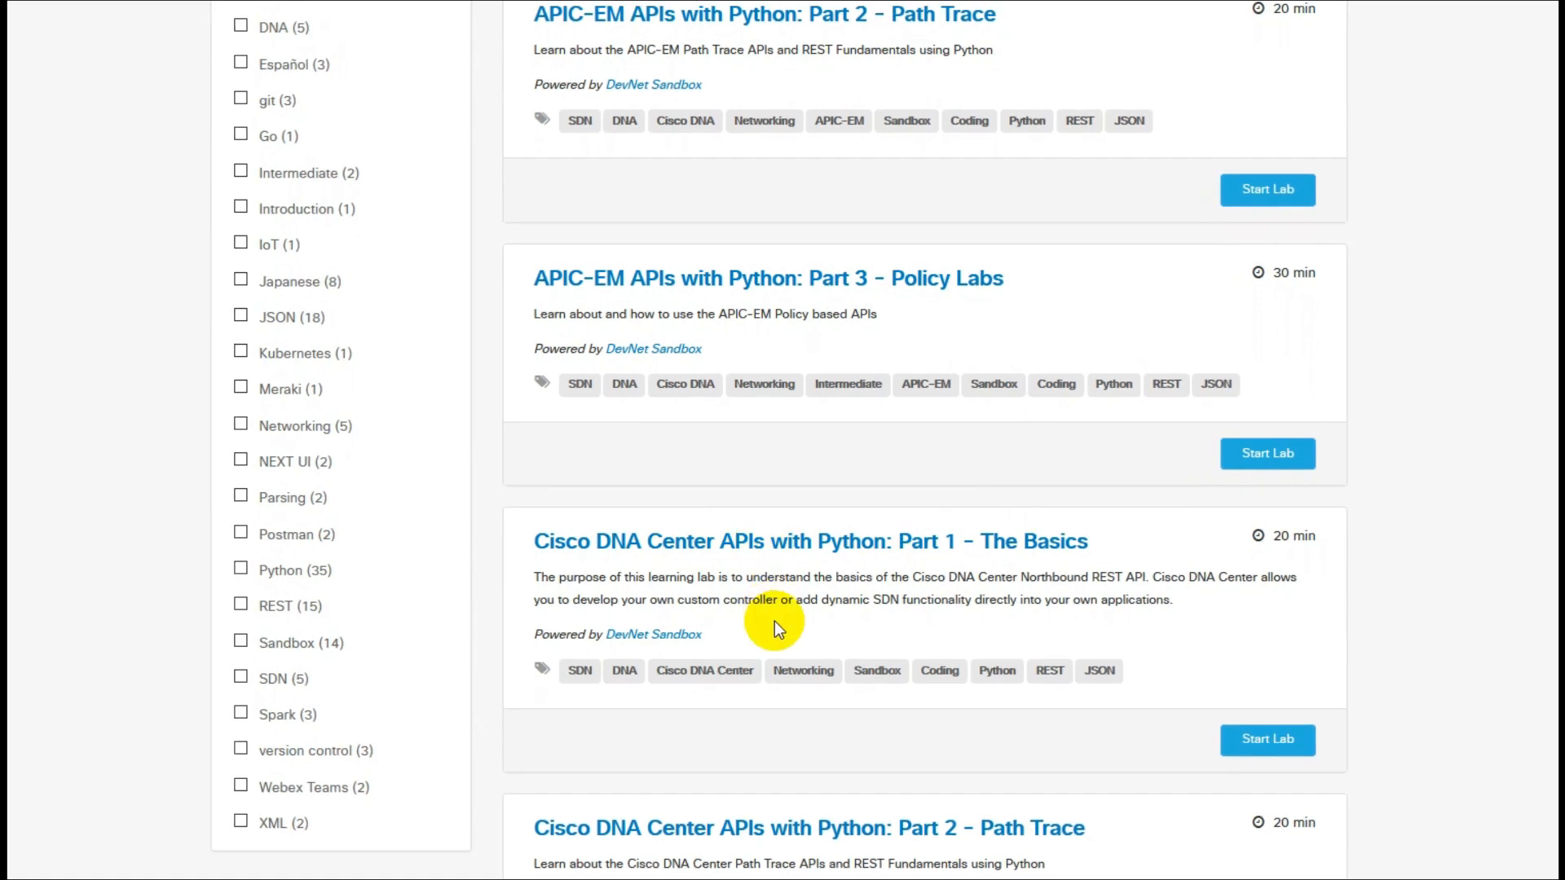
scroll(785, 621, "down", 2)
scroll(994, 626, "down", 3)
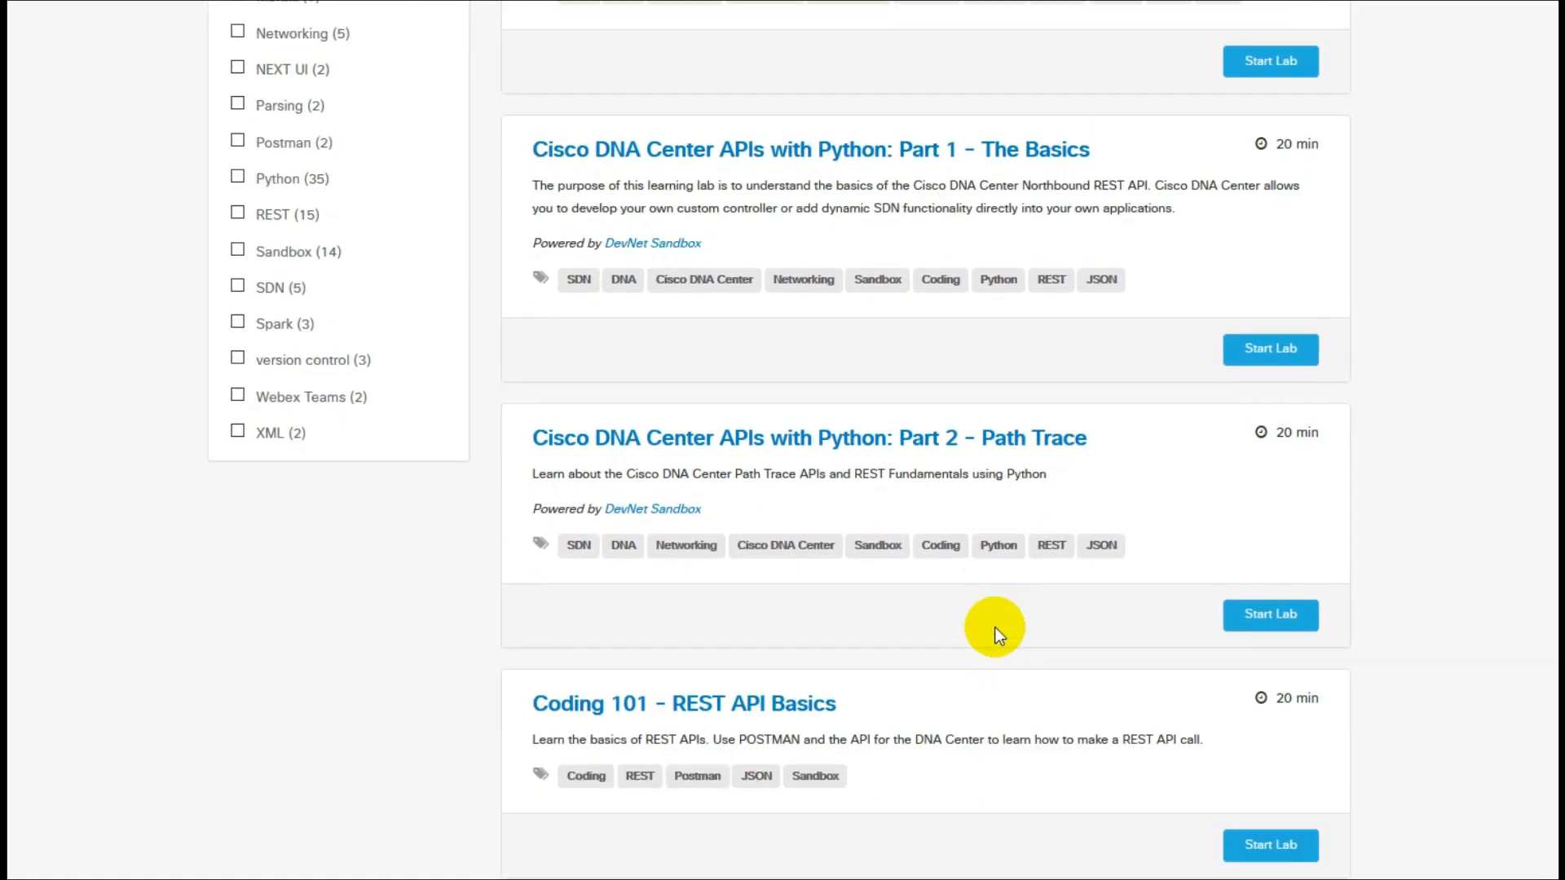
scroll(994, 627, "down", 2)
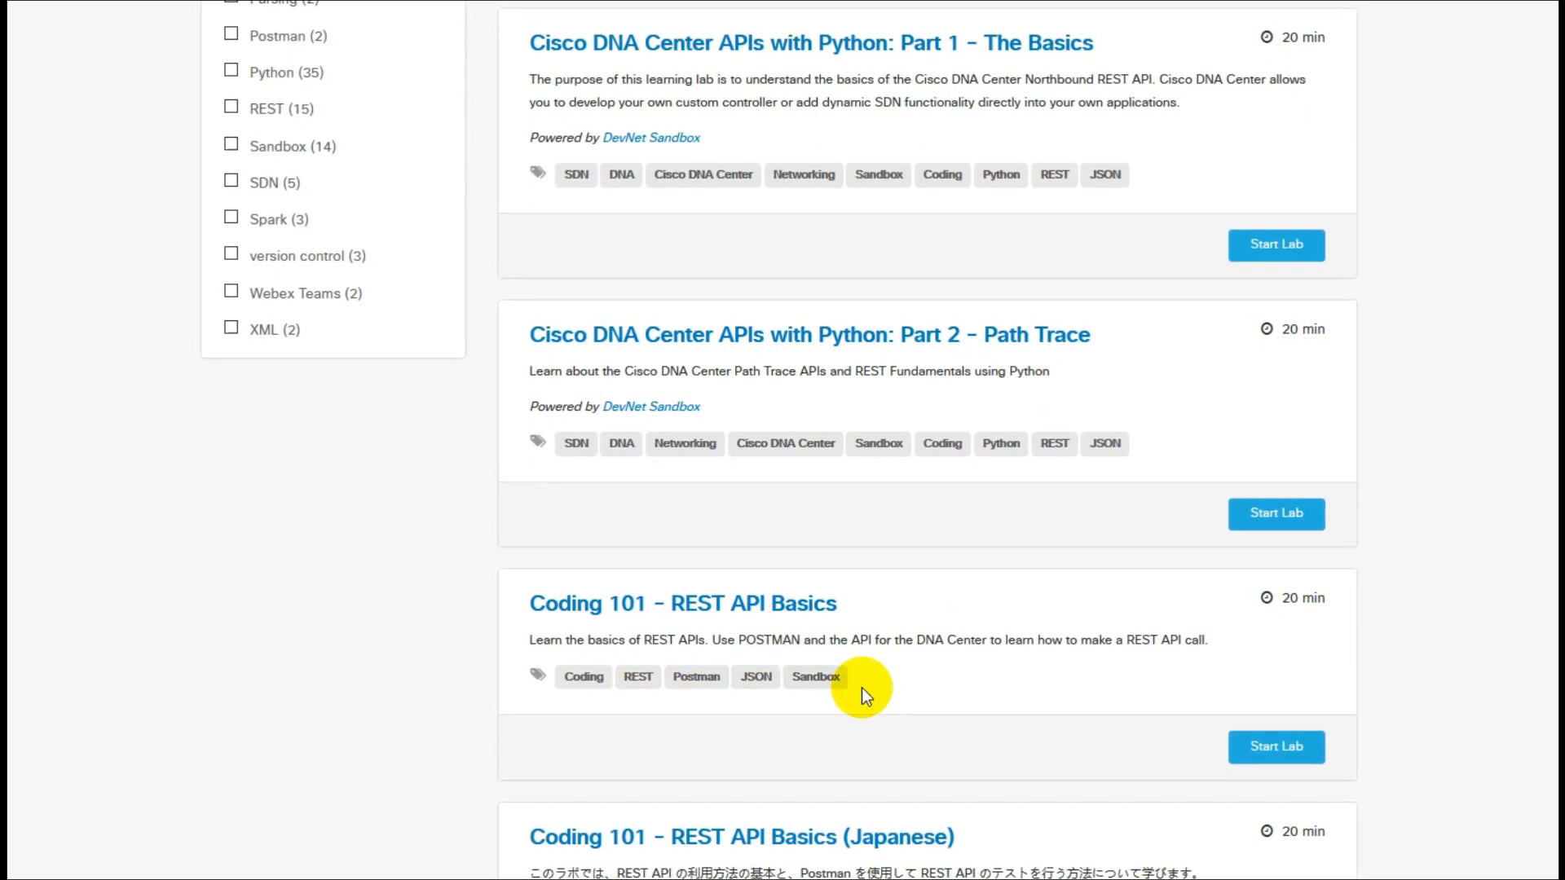
Start the Coding 101 REST API Basics lab and highlight the Overview of APIs heading
left_click(1277, 746)
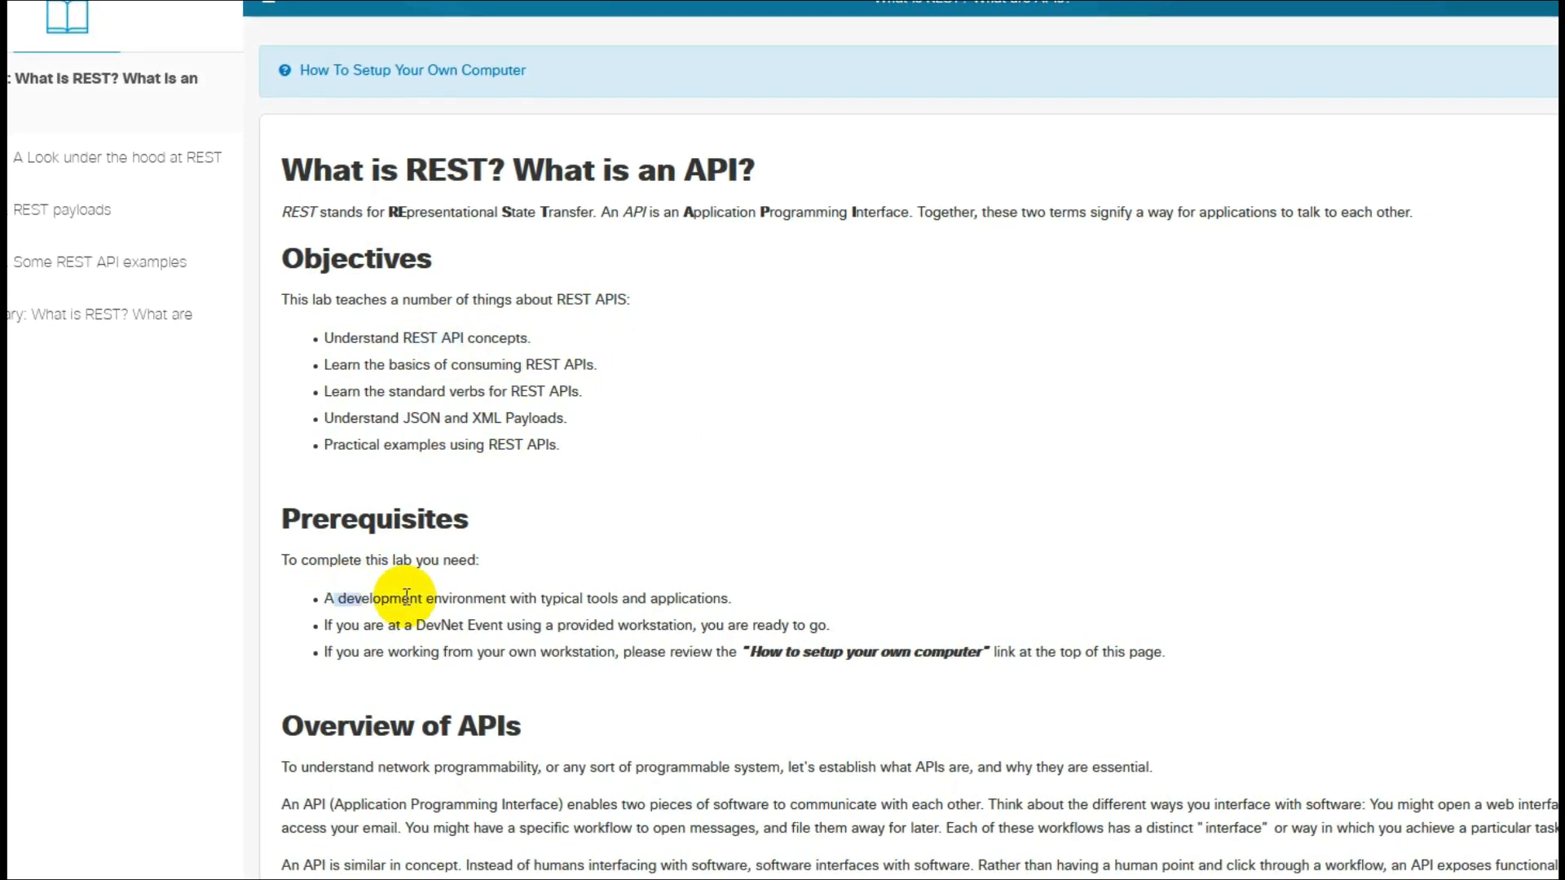
scroll(465, 636, "down", 4)
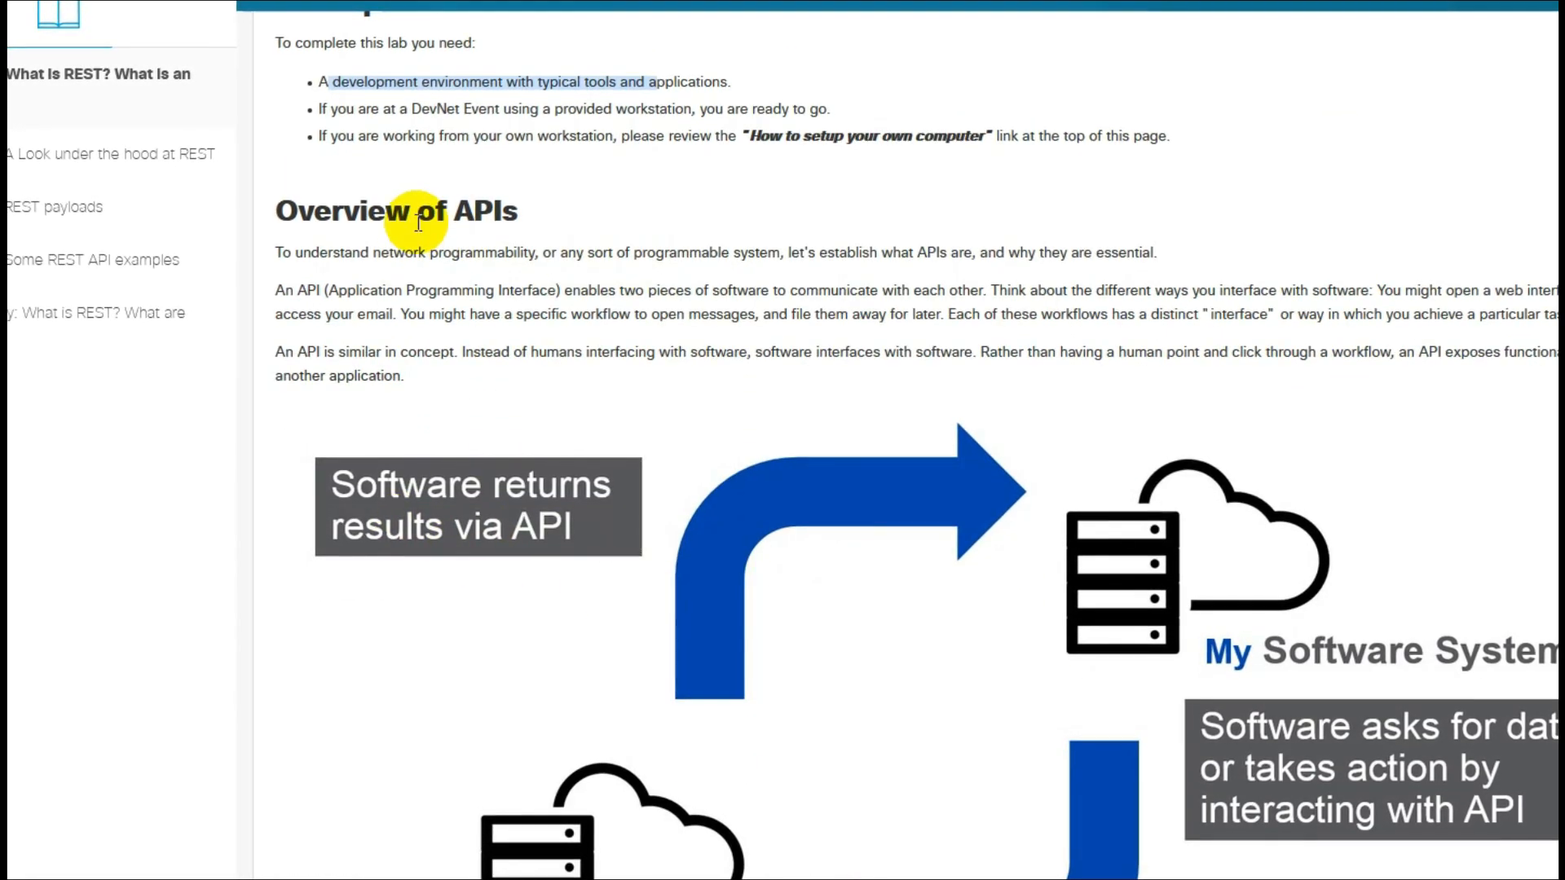
left_click_drag(275, 209, 324, 208)
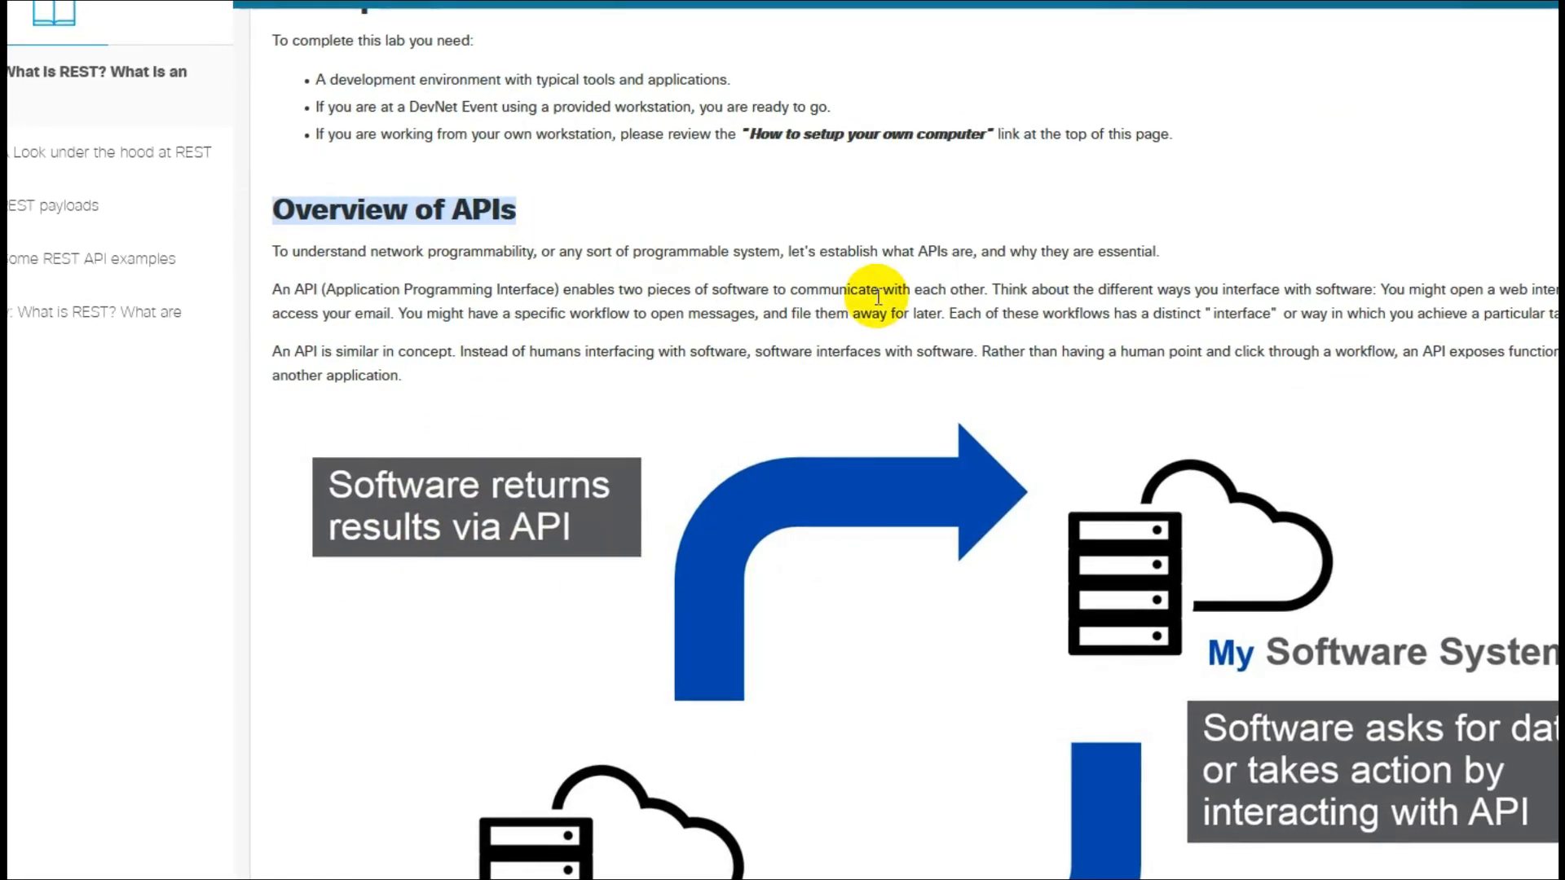
scroll(1005, 305, "down", 5)
scroll(1048, 329, "down", 3)
scroll(1048, 328, "down", 4)
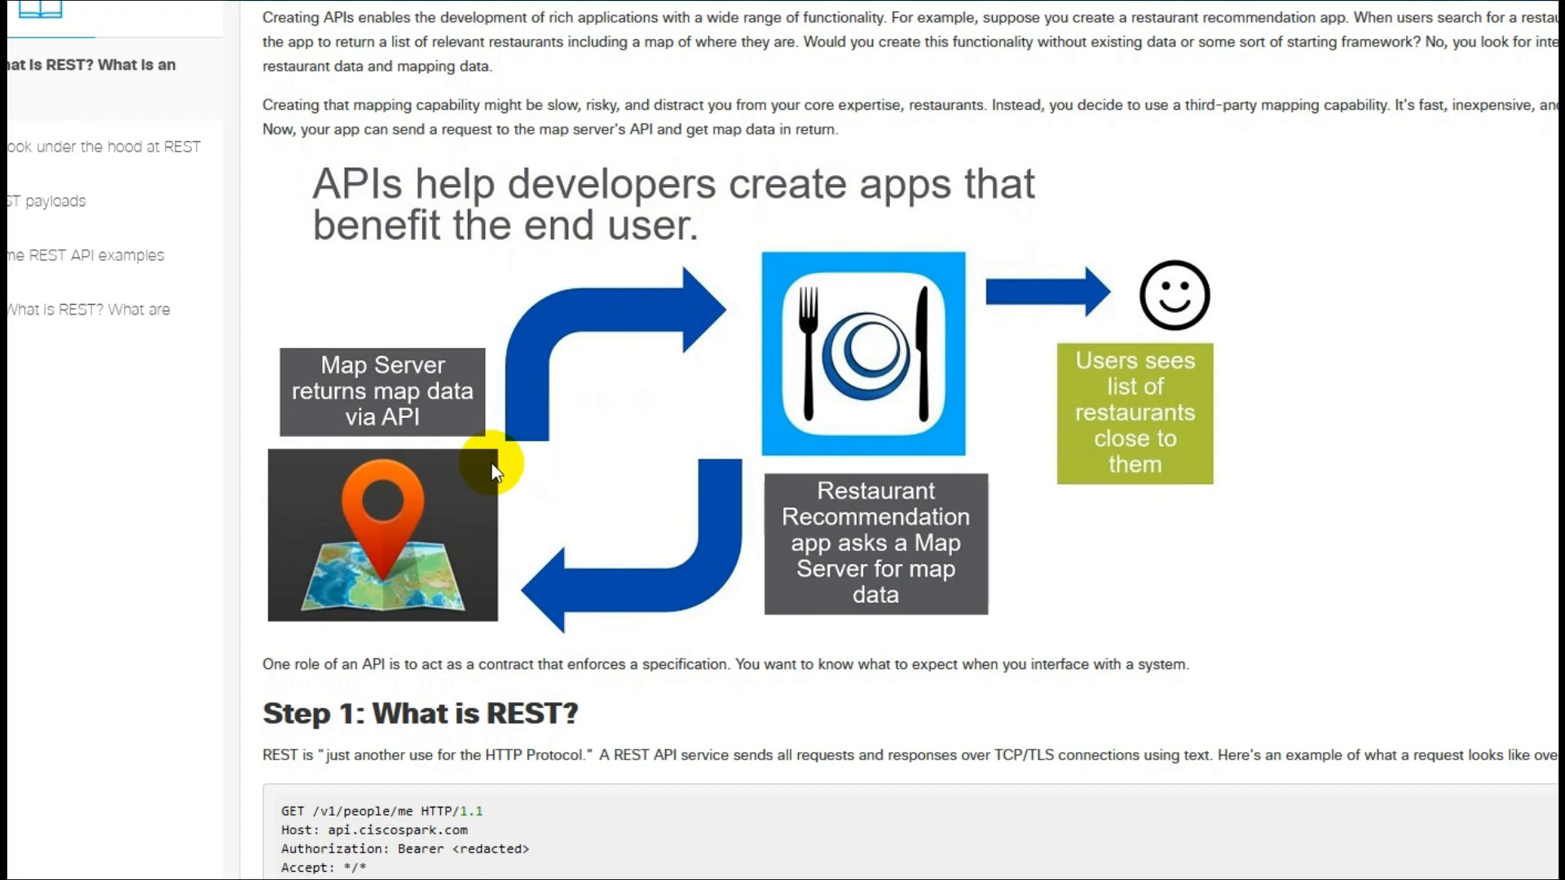
scroll(670, 475, "down", 5)
scroll(514, 465, "down", 2)
scroll(489, 463, "down", 1)
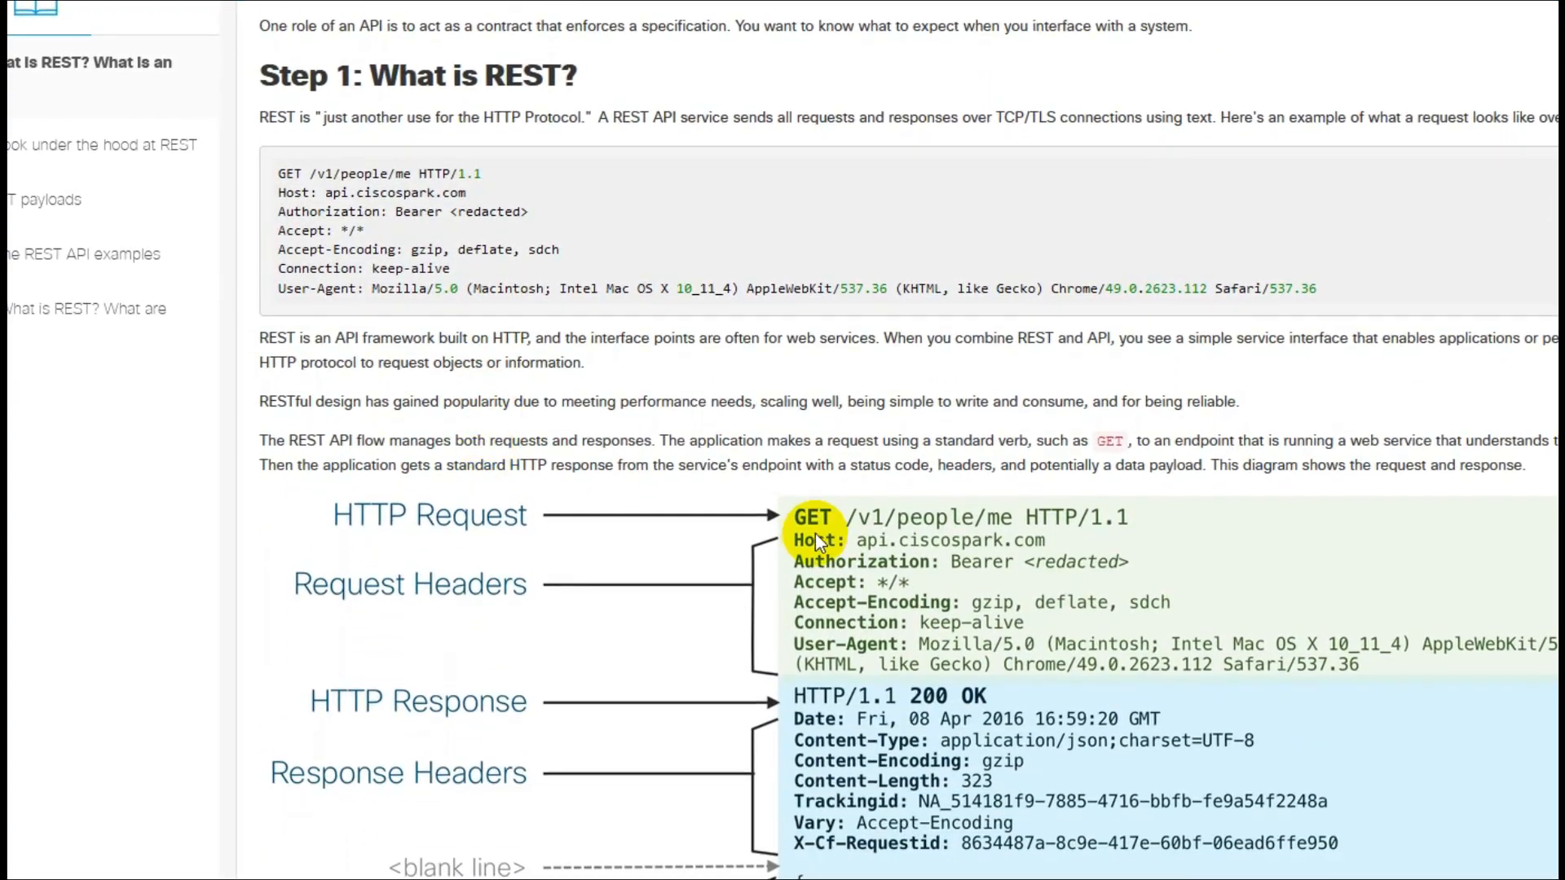
scroll(766, 532, "down", 2)
scroll(807, 520, "down", 2)
scroll(831, 513, "down", 1)
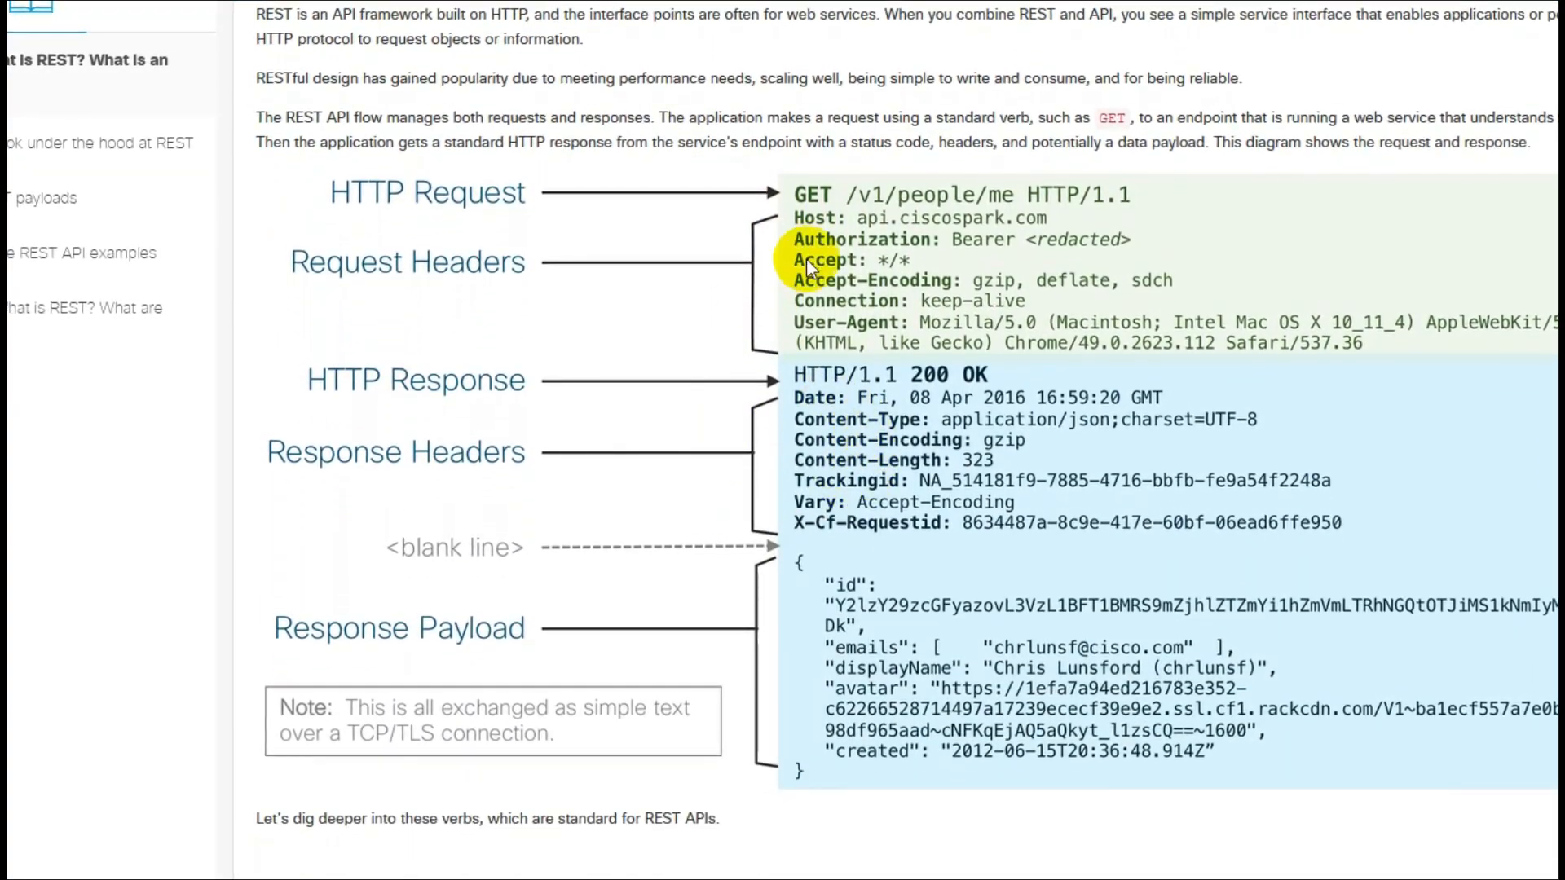
scroll(822, 501, "down", 1)
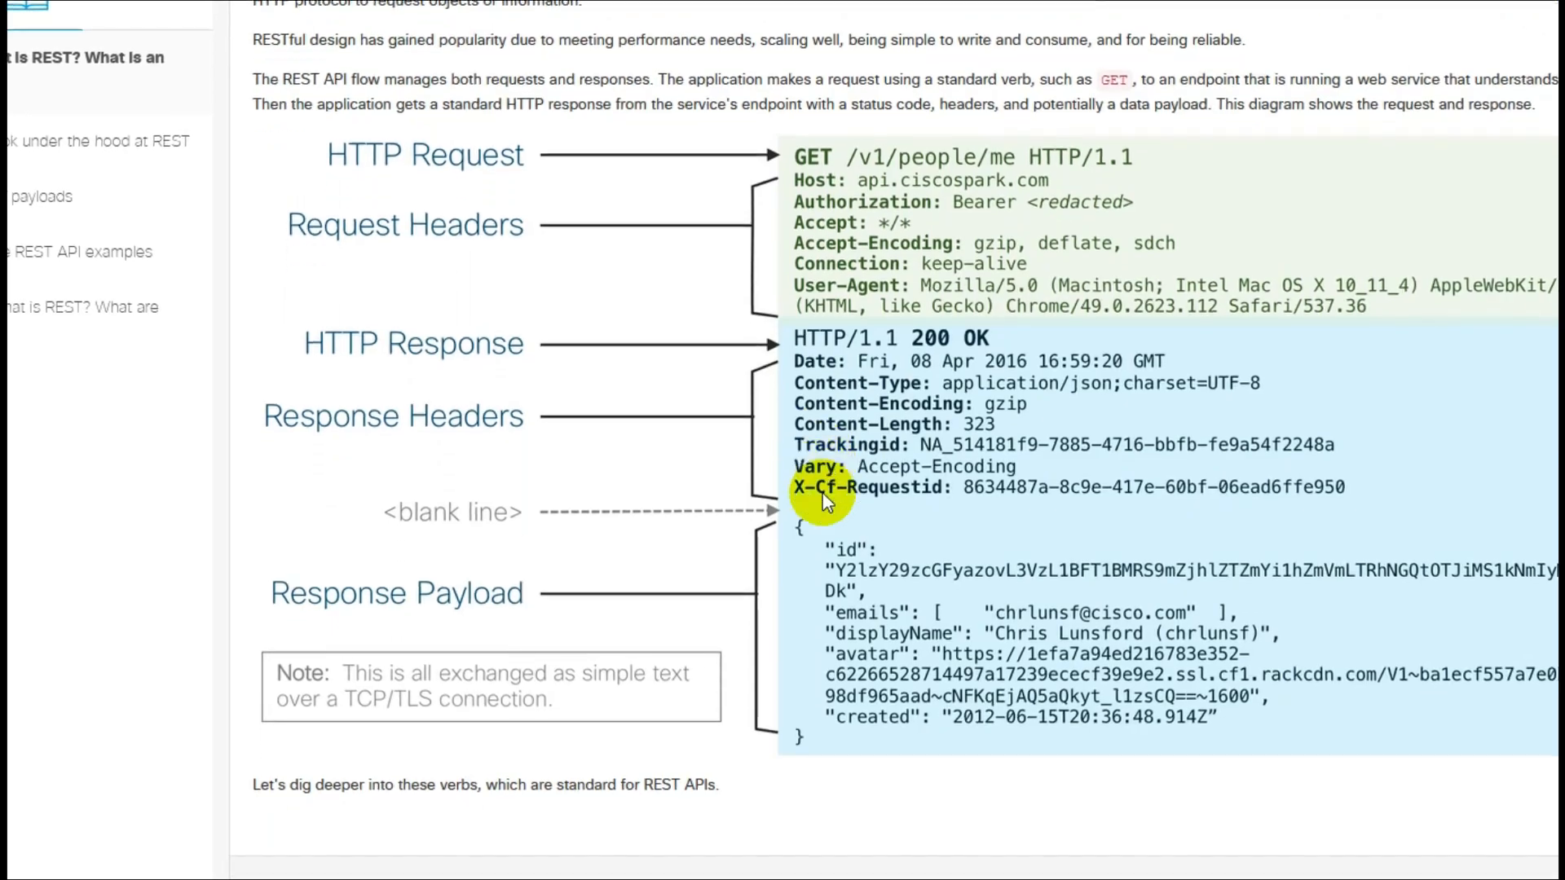
scroll(880, 477, "down", 3)
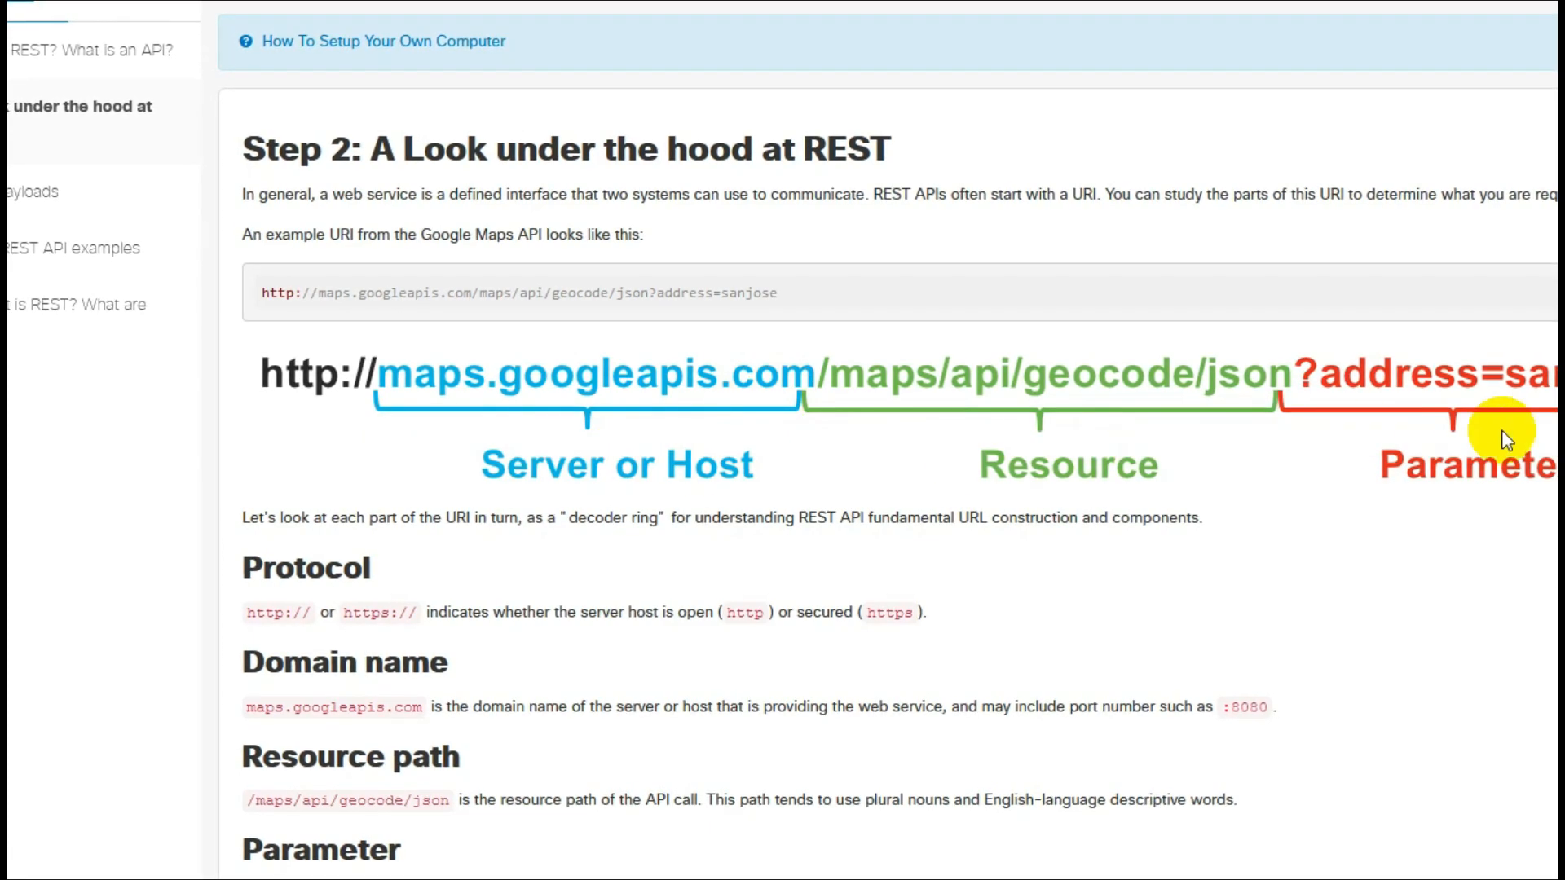
scroll(424, 314, "down", 4)
scroll(423, 313, "down", 4)
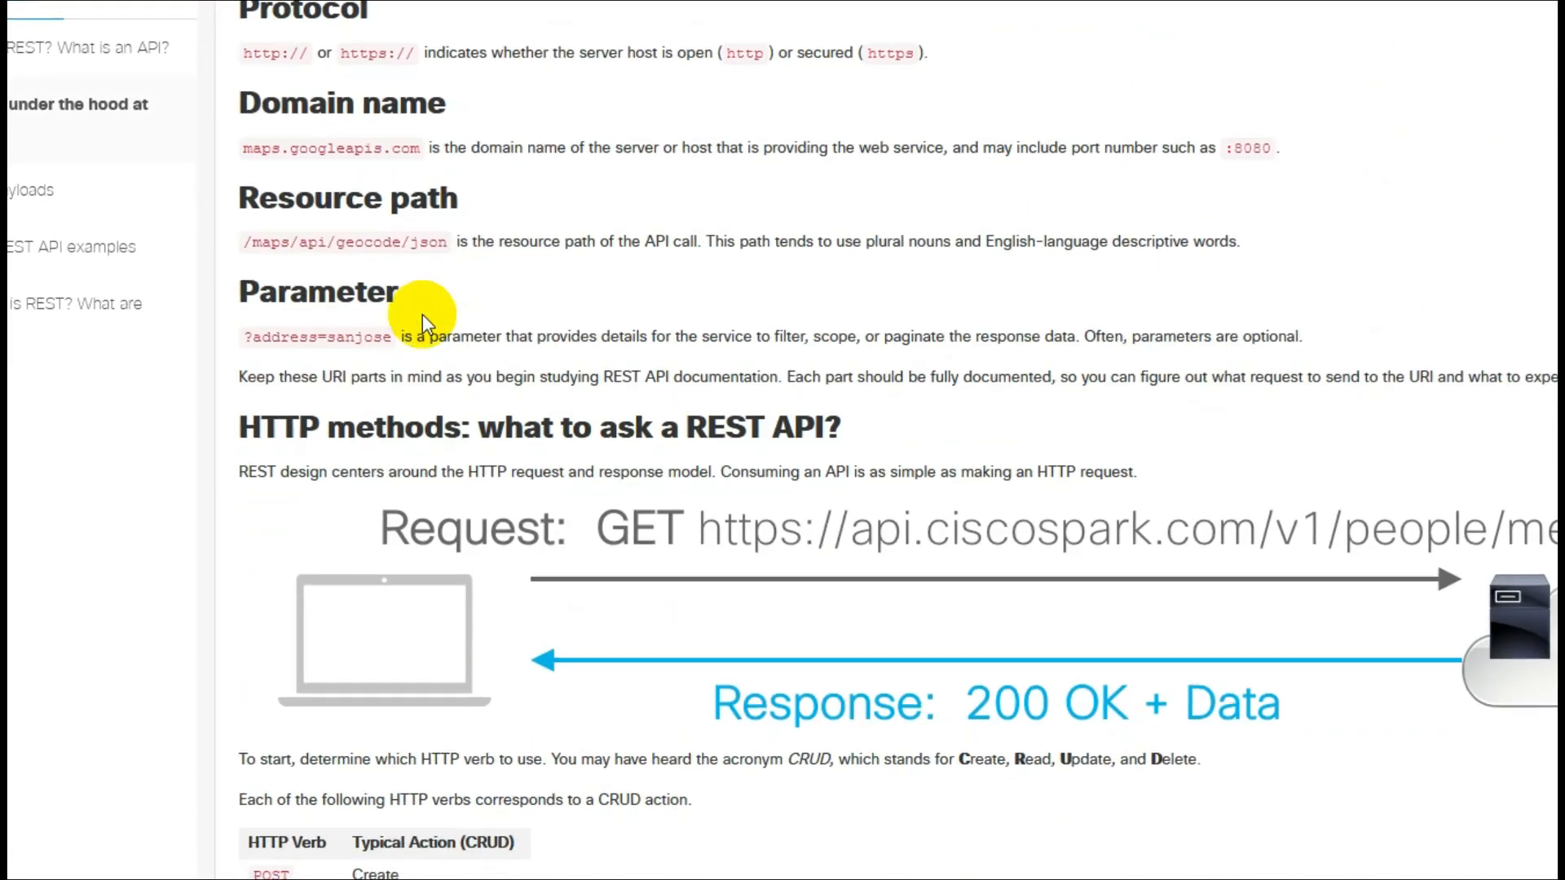
scroll(423, 315, "down", 4)
scroll(611, 367, "down", 3)
scroll(921, 470, "down", 5)
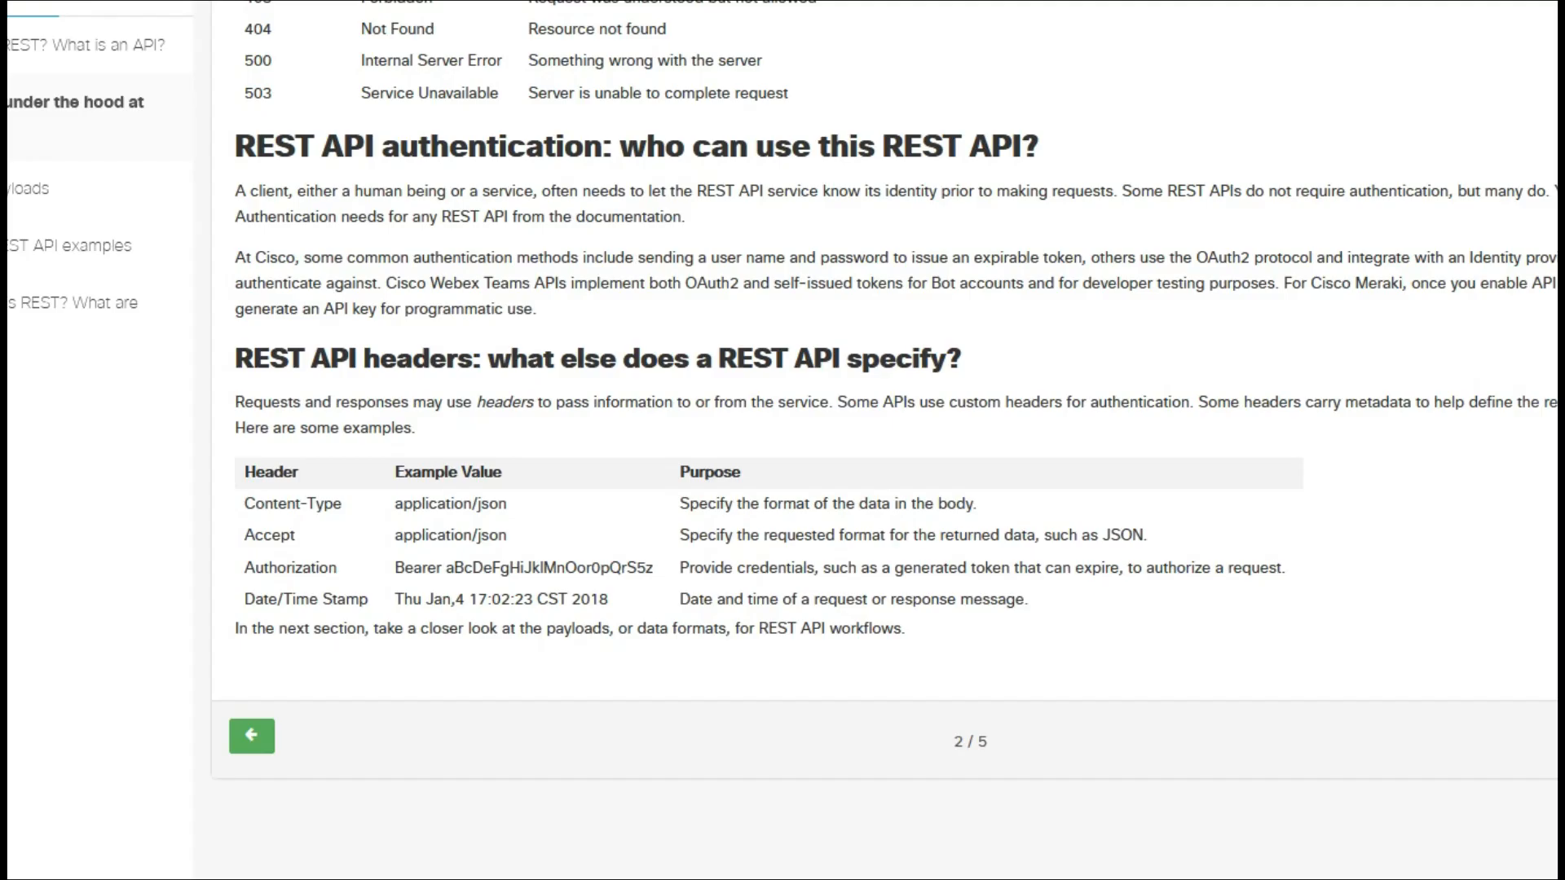
Advance through Step 3 REST payloads and Step 4 REST API examples, then jump to the Summary page
left_click(27, 188)
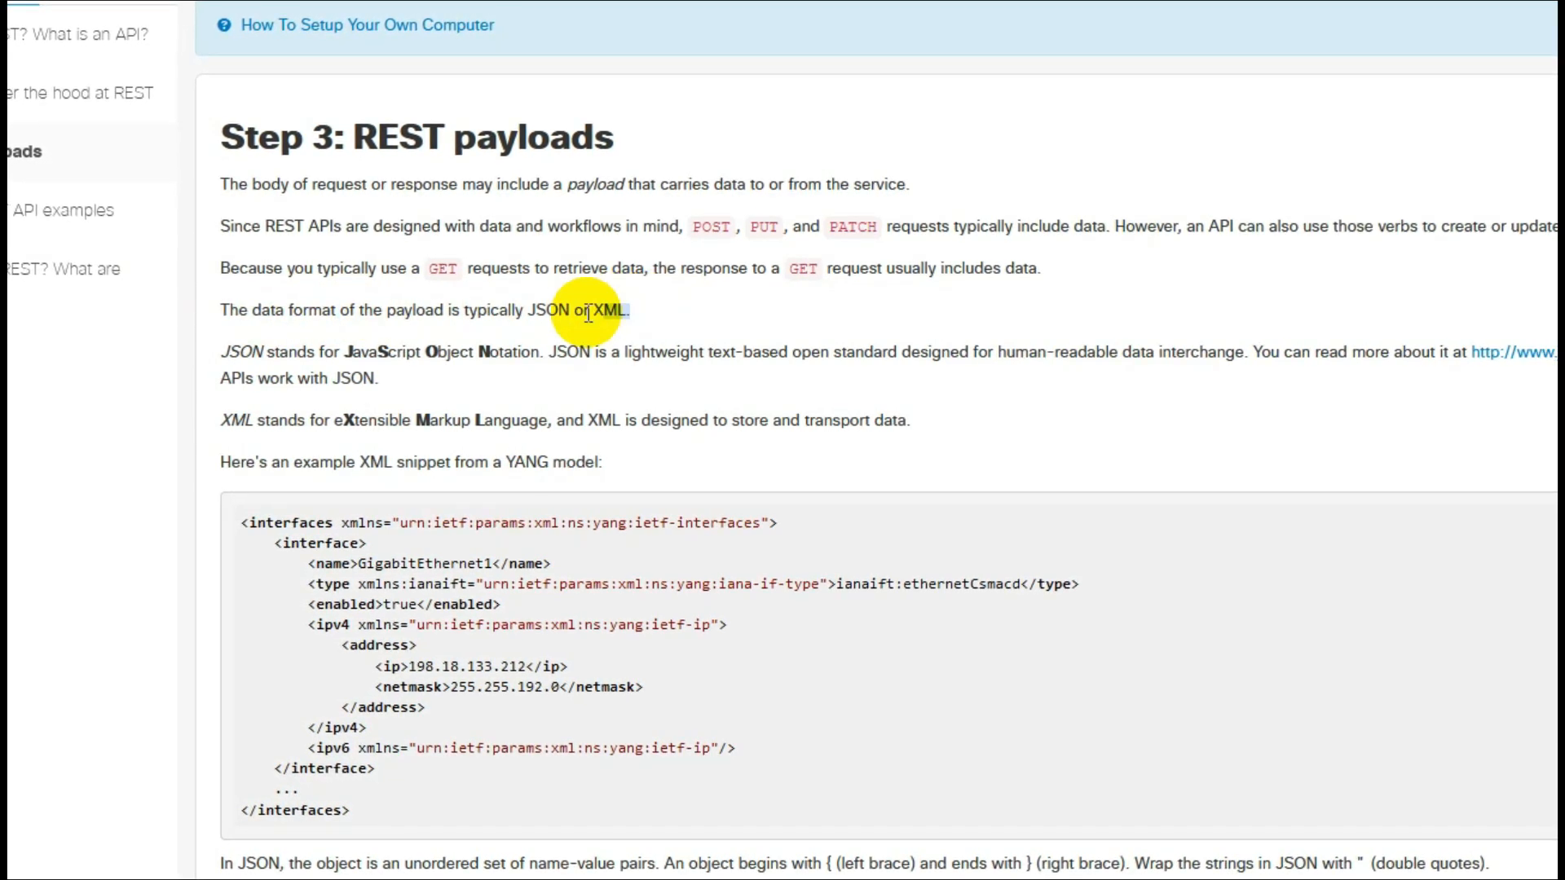
scroll(531, 317, "down", 1)
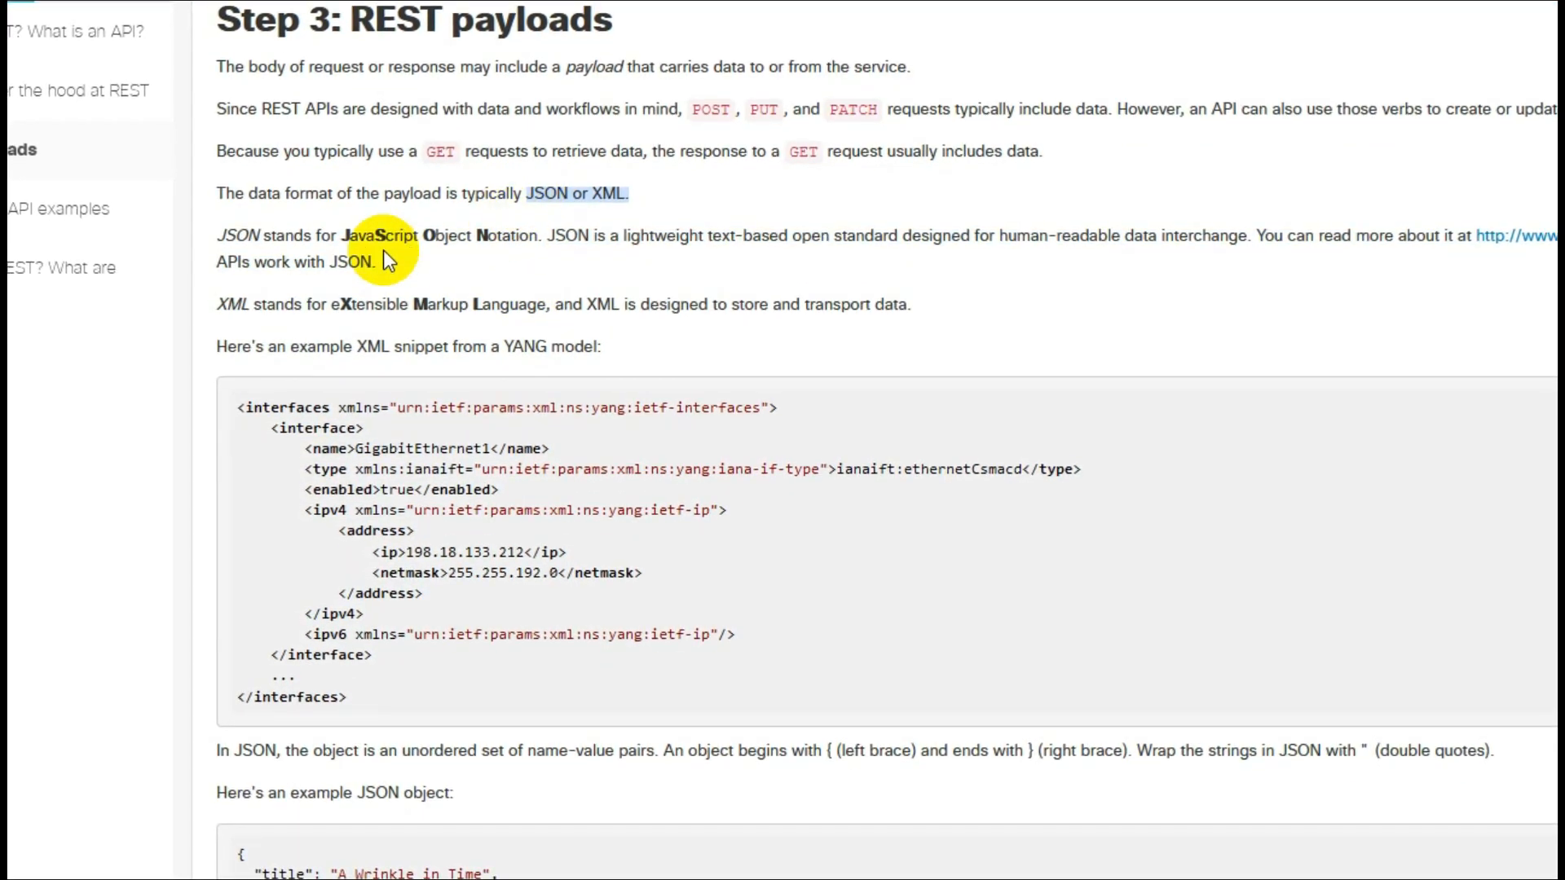
left_click_drag(340, 236, 532, 234)
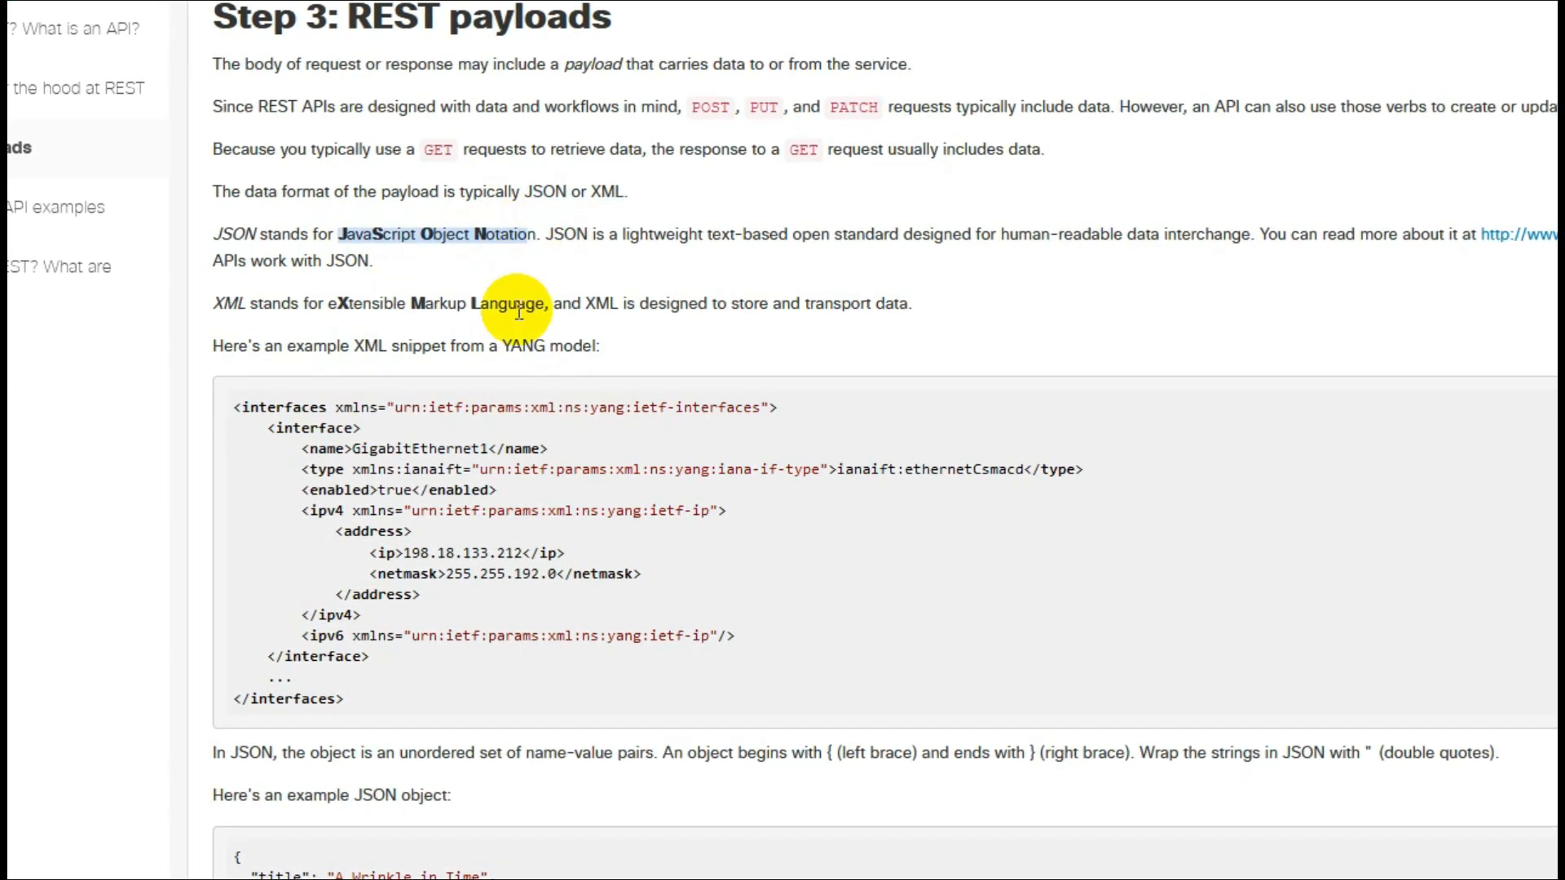
scroll(513, 359, "down", 2)
scroll(513, 359, "down", 2)
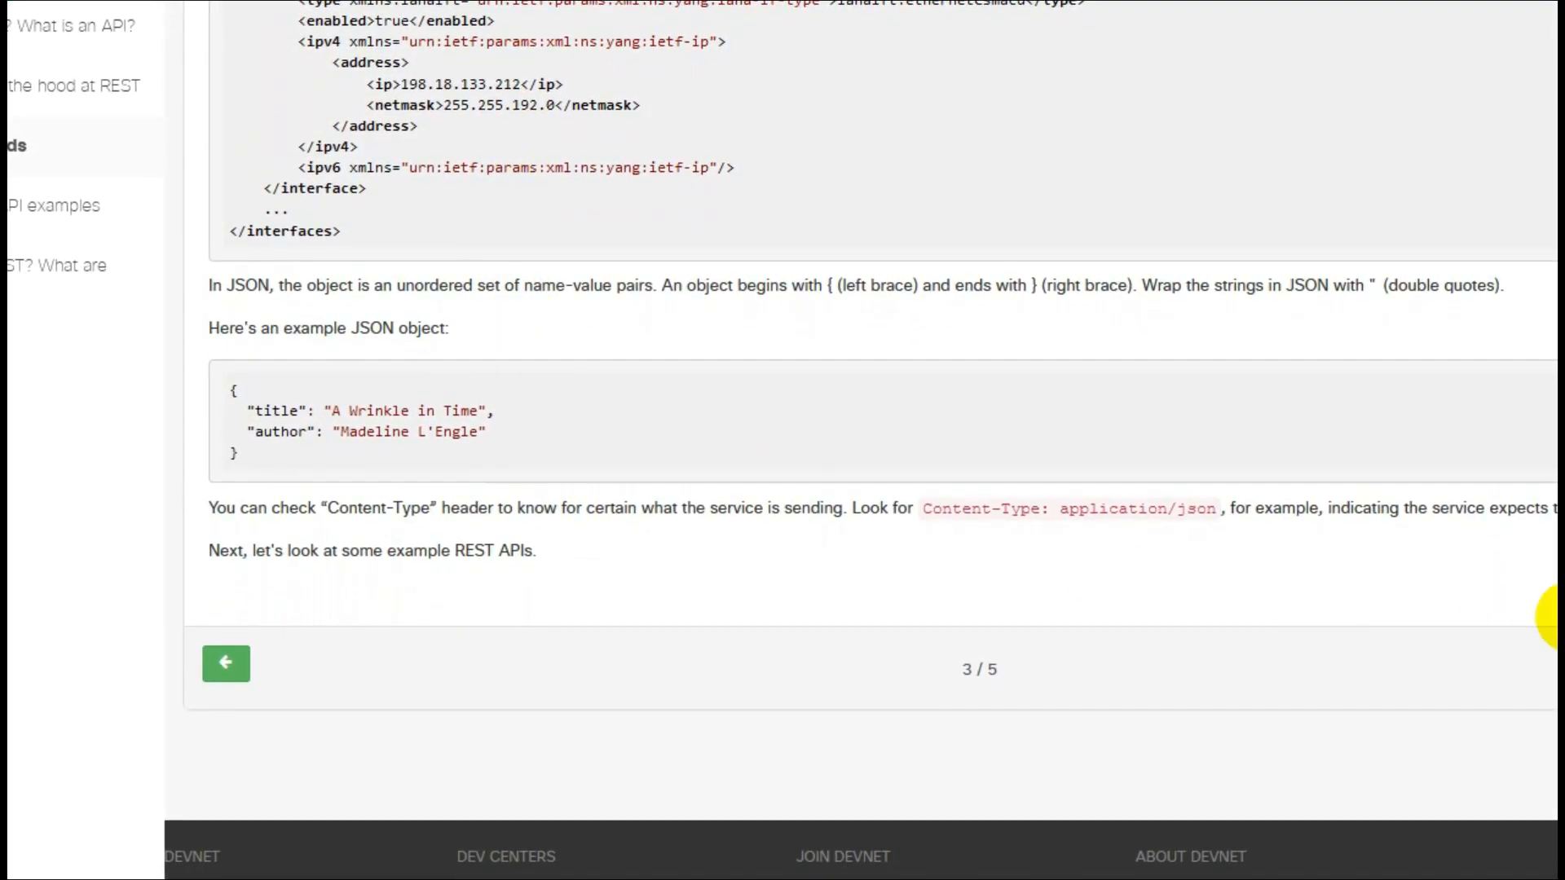
key("Right")
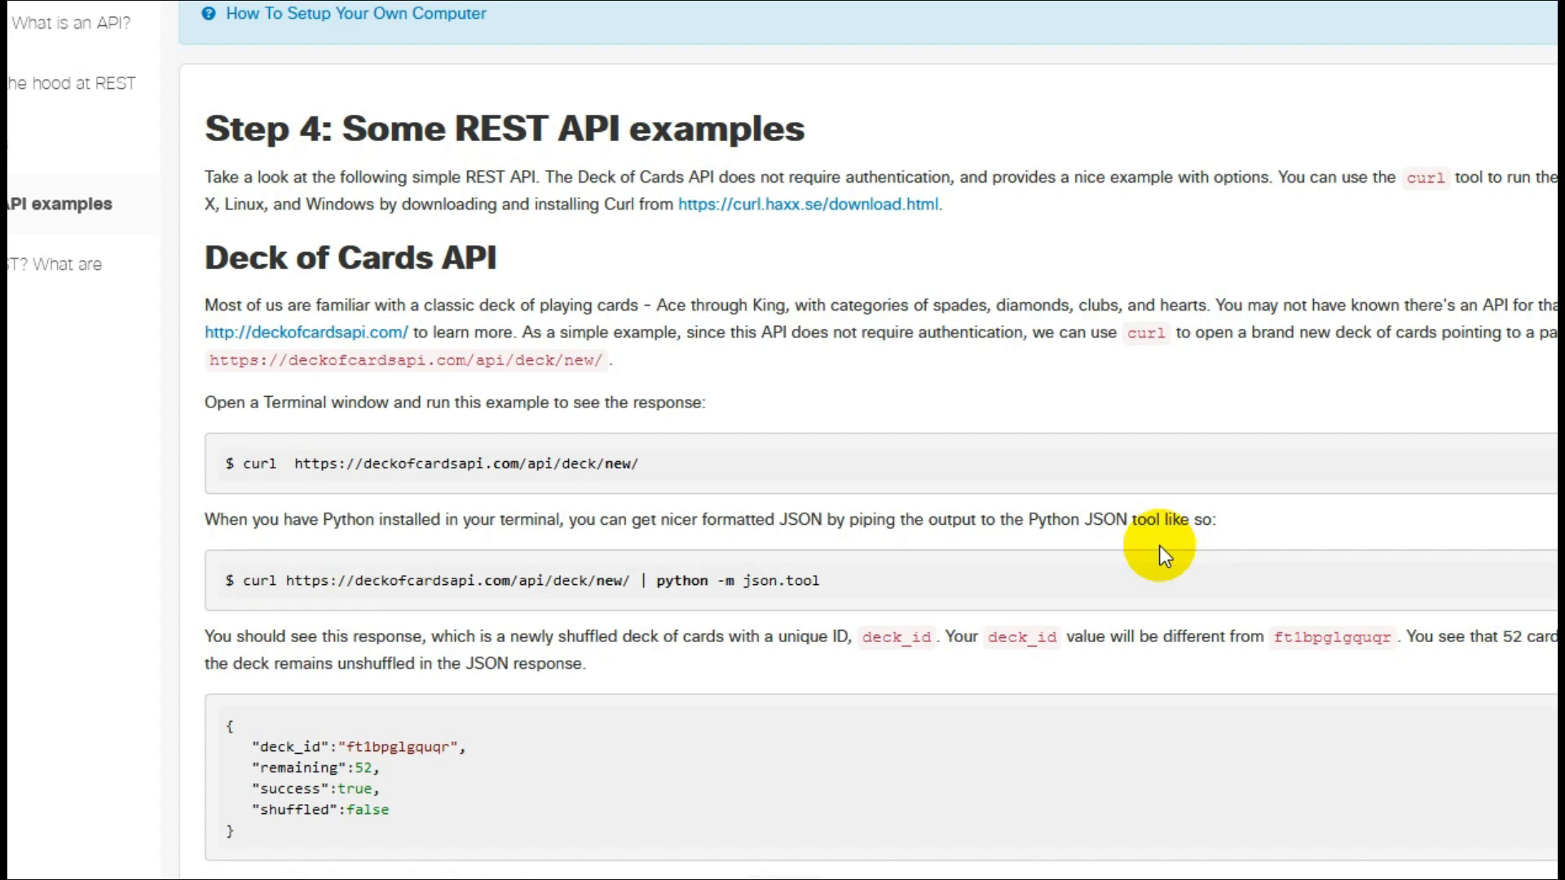
scroll(345, 365, "down", 3)
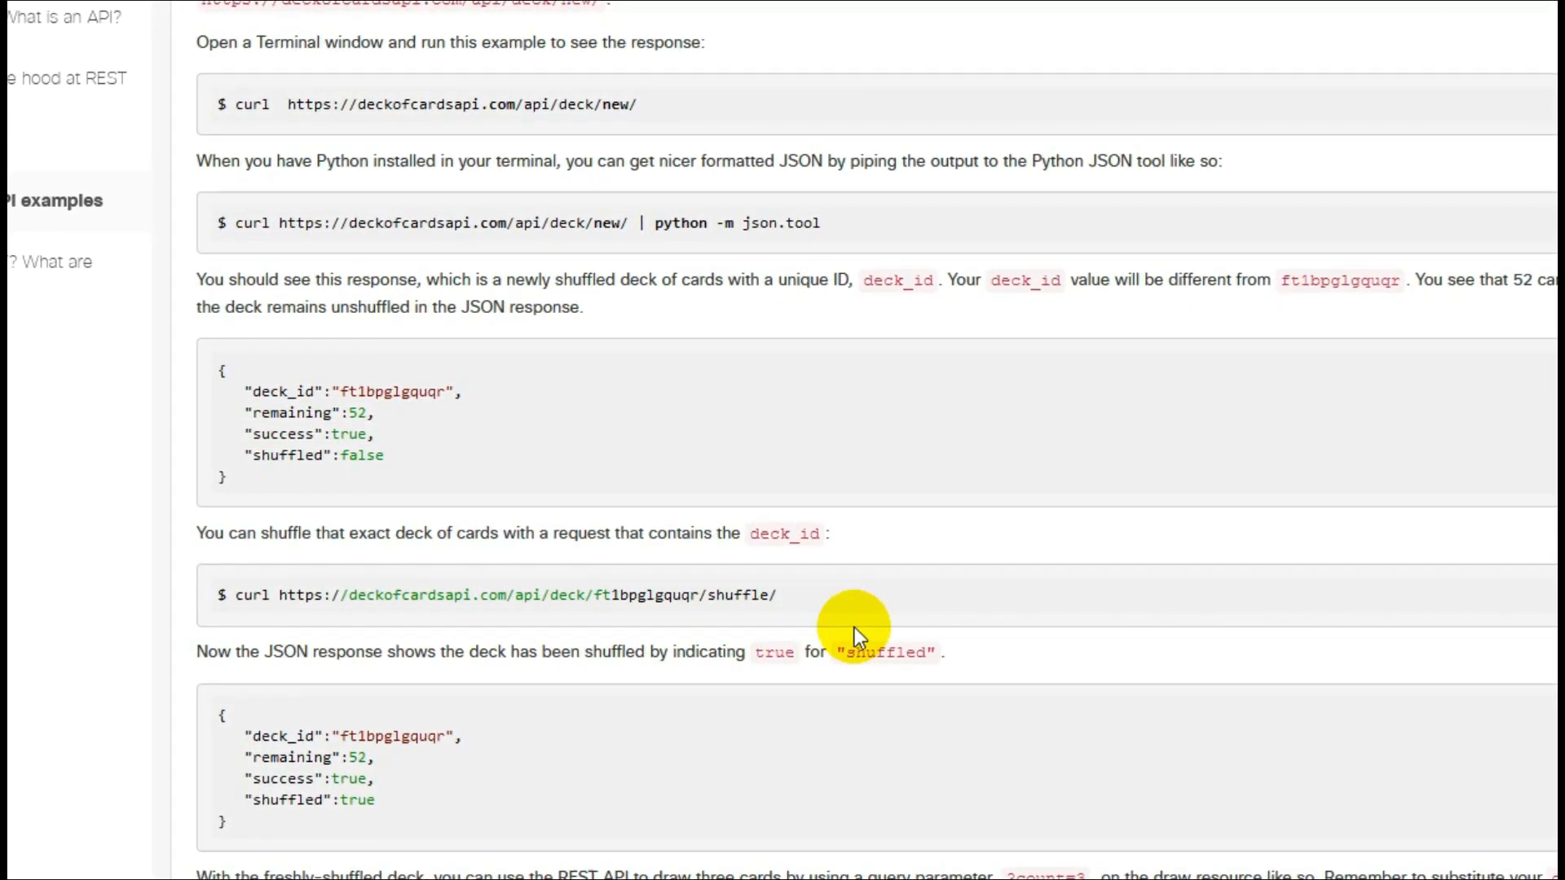
scroll(855, 626, "down", 3)
scroll(783, 587, "down", 3)
scroll(542, 493, "down", 5)
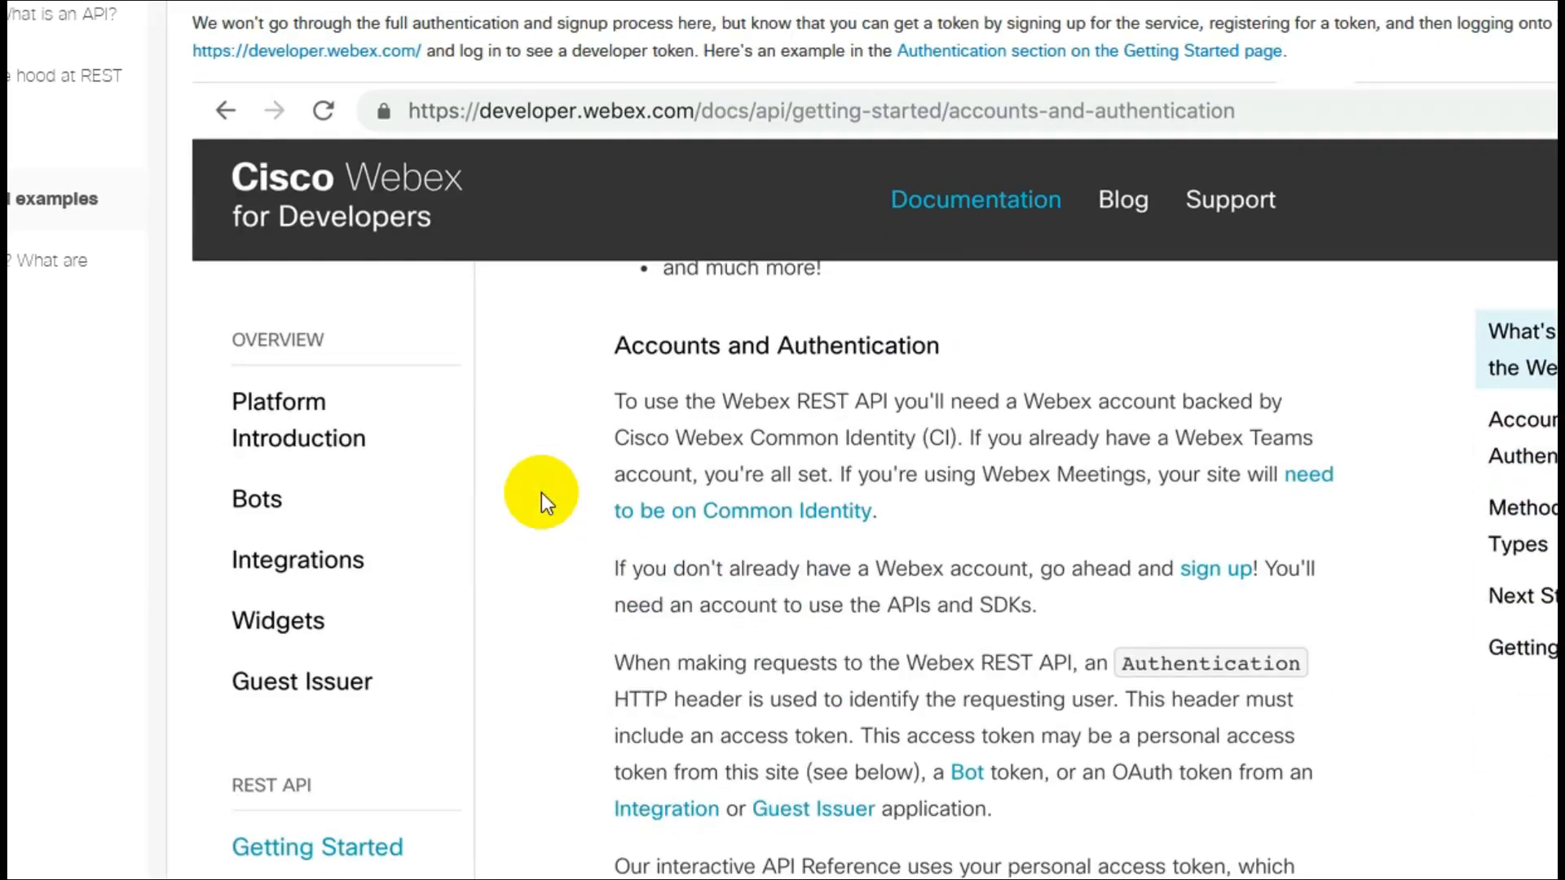
scroll(542, 493, "down", 5)
scroll(542, 493, "down", 8)
scroll(541, 493, "up", 6)
scroll(405, 499, "up", 8)
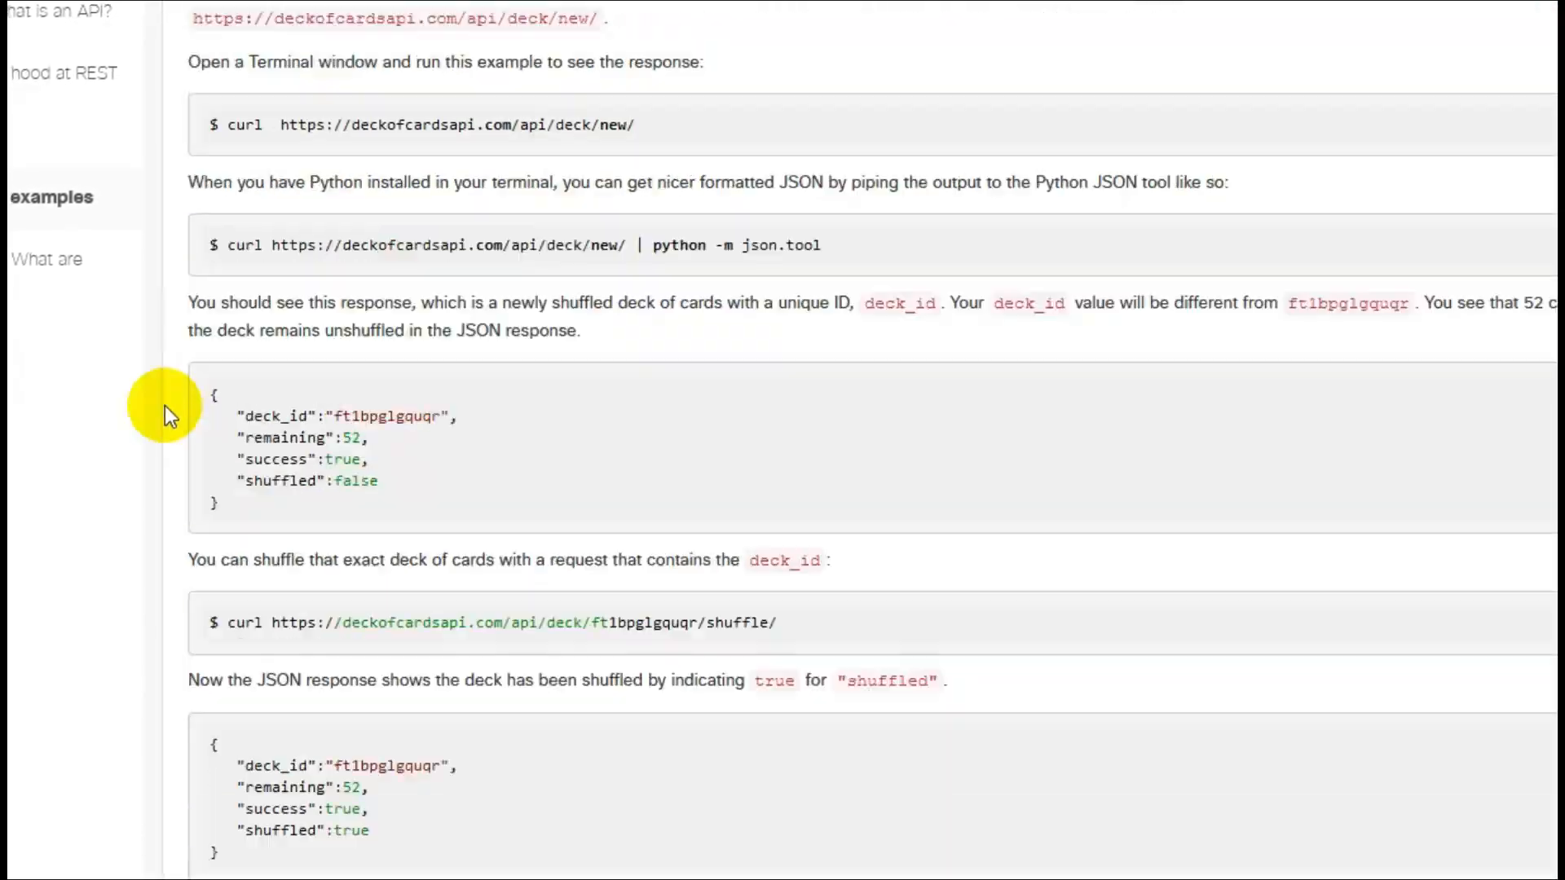
scroll(166, 405, "up", 5)
left_click(26, 260)
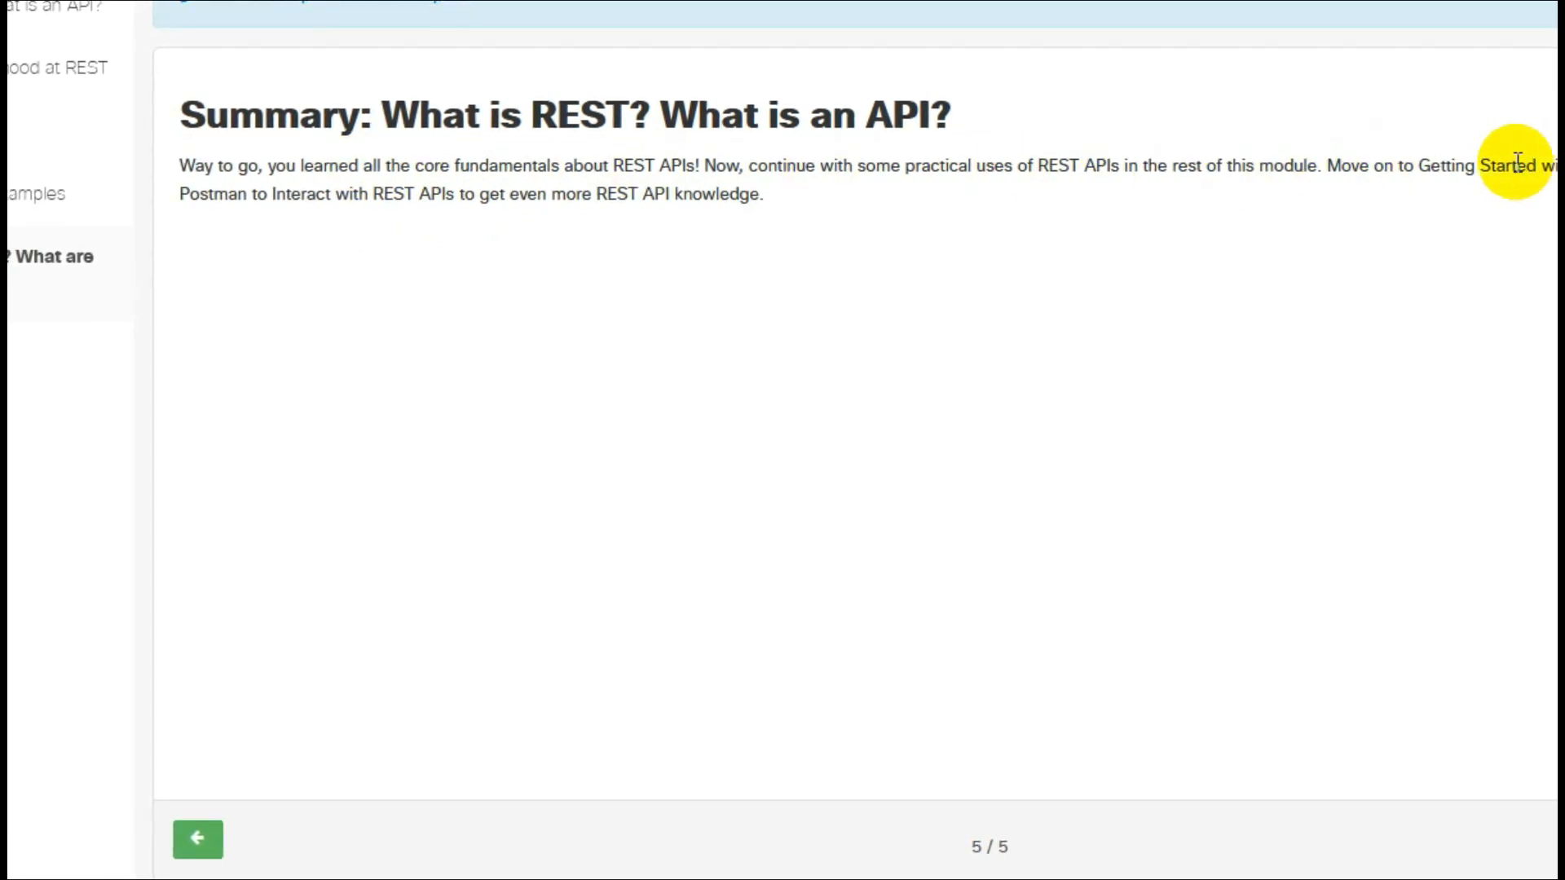
scroll(197, 133, "down", 2)
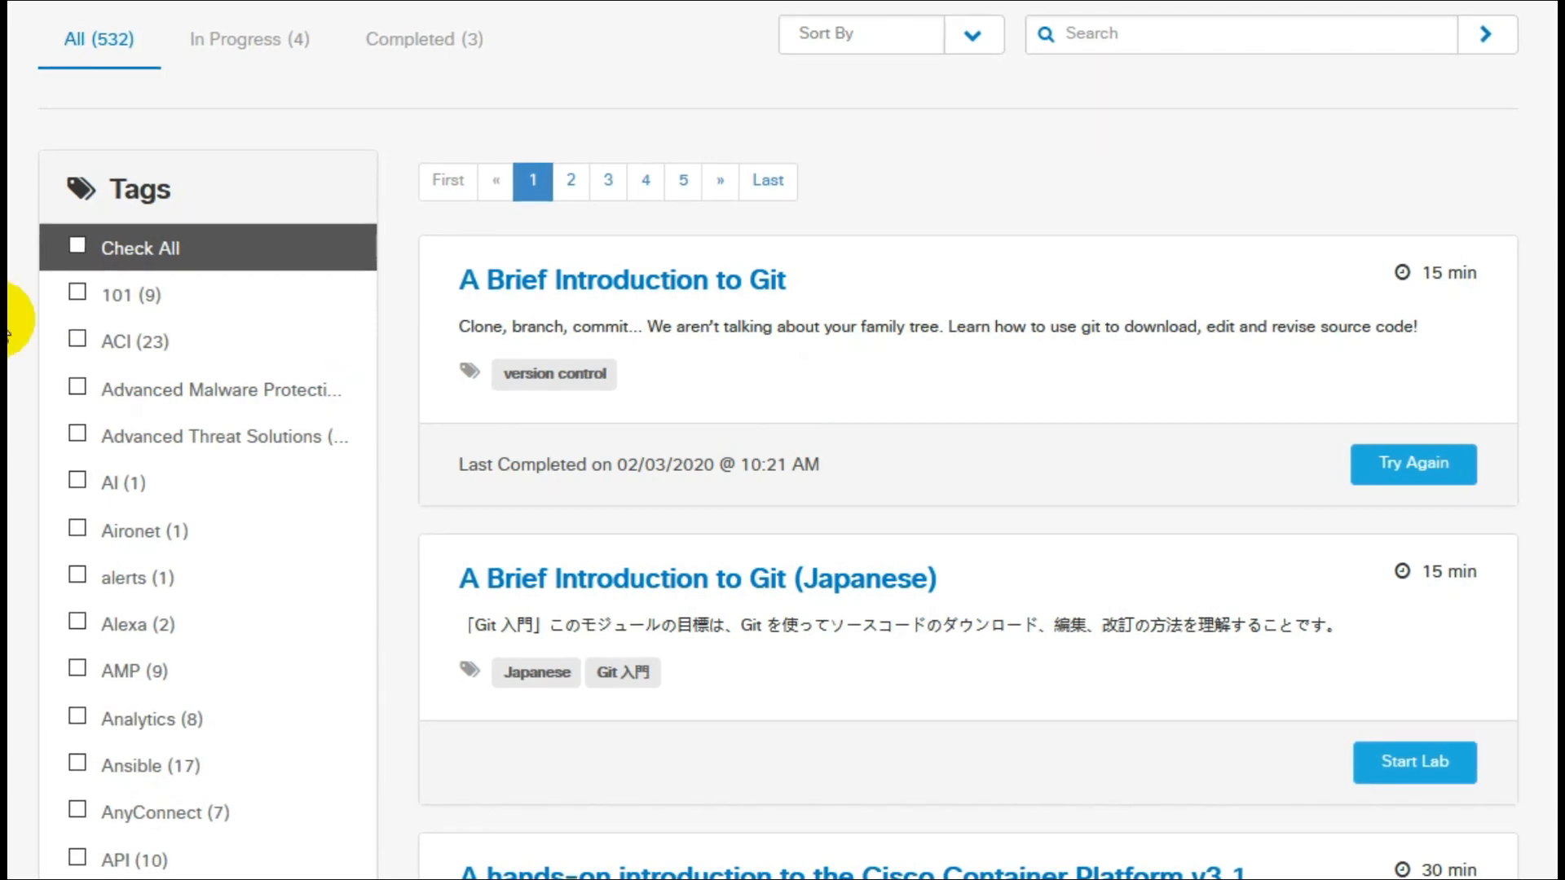
scroll(331, 356, "down", 5)
scroll(330, 356, "down", 10)
scroll(330, 357, "down", 10)
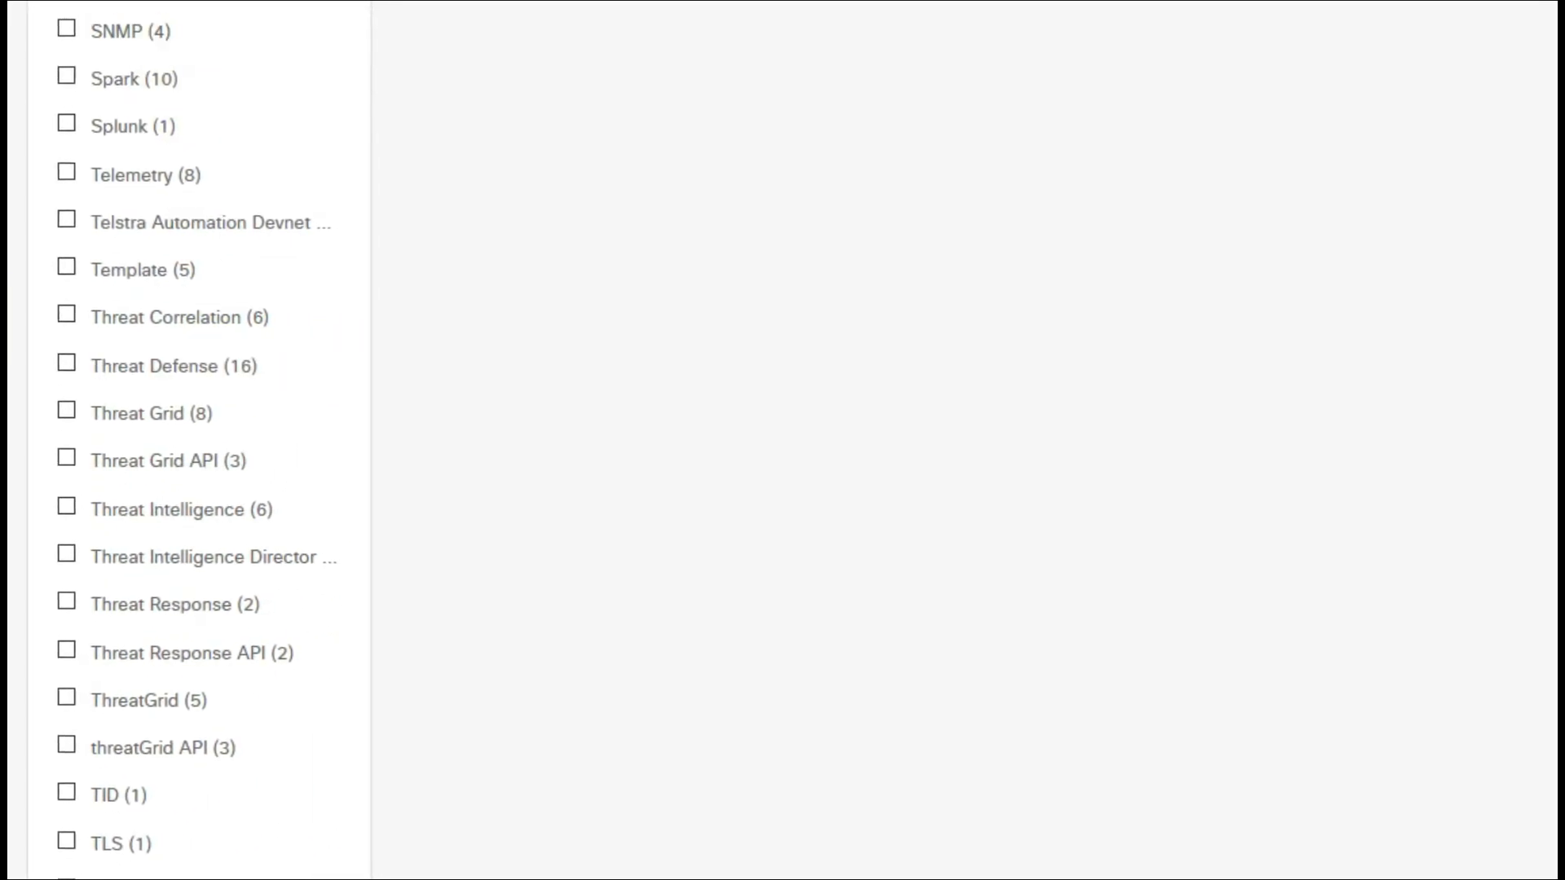
scroll(204, 669, "down", 5)
scroll(203, 669, "down", 4)
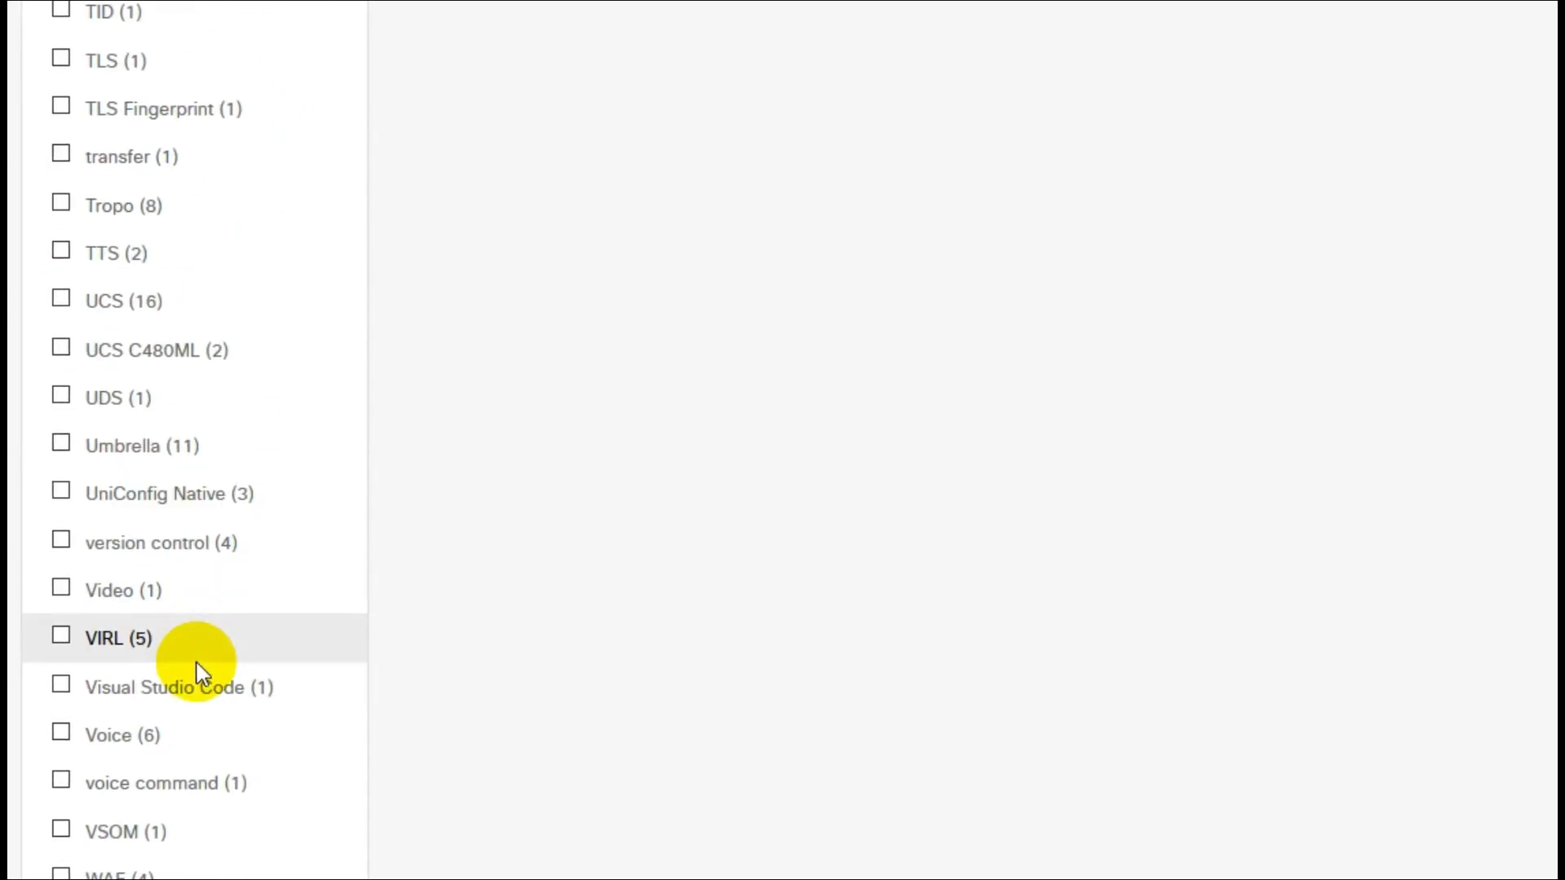
scroll(198, 670, "down", 2)
scroll(199, 668, "down", 2)
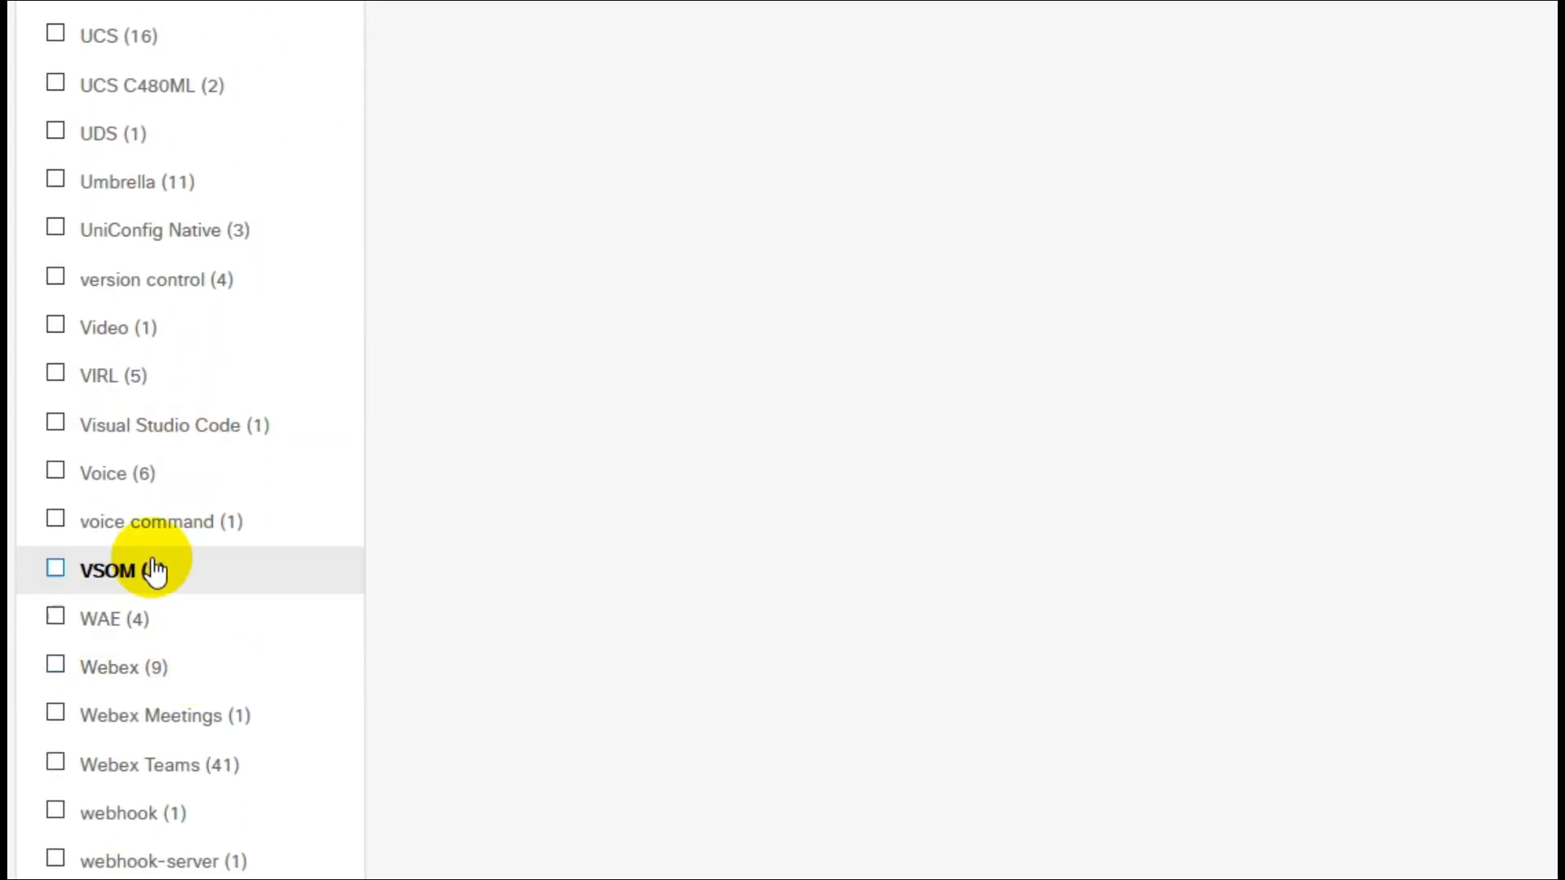
scroll(173, 407, "down", 3)
scroll(174, 407, "down", 2)
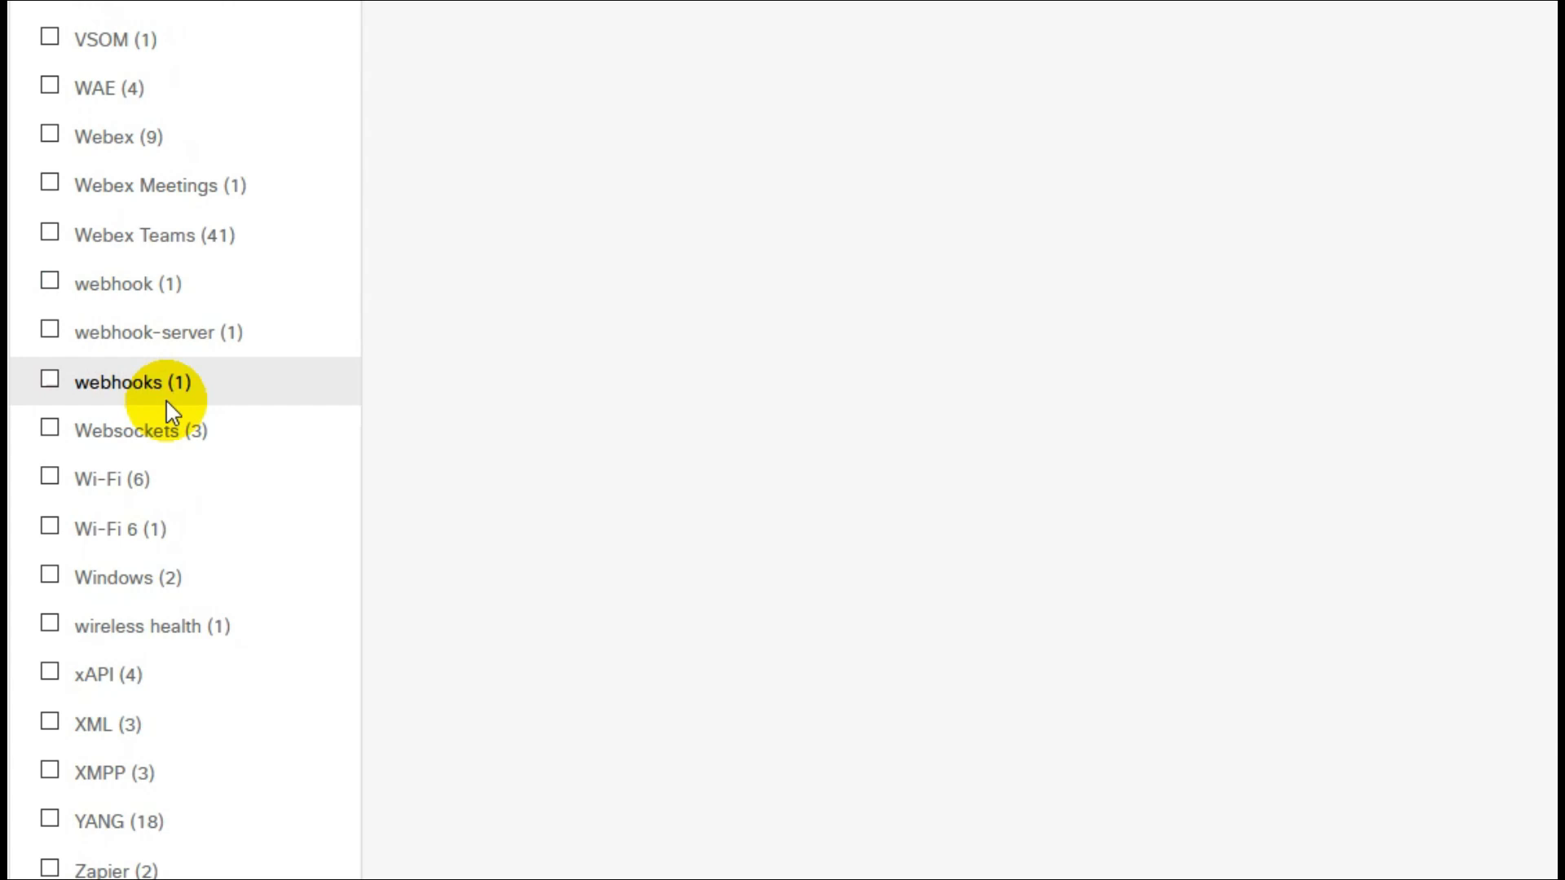
scroll(169, 406, "up", 3)
scroll(169, 407, "up", 5)
scroll(168, 407, "up", 3)
scroll(169, 408, "up", 5)
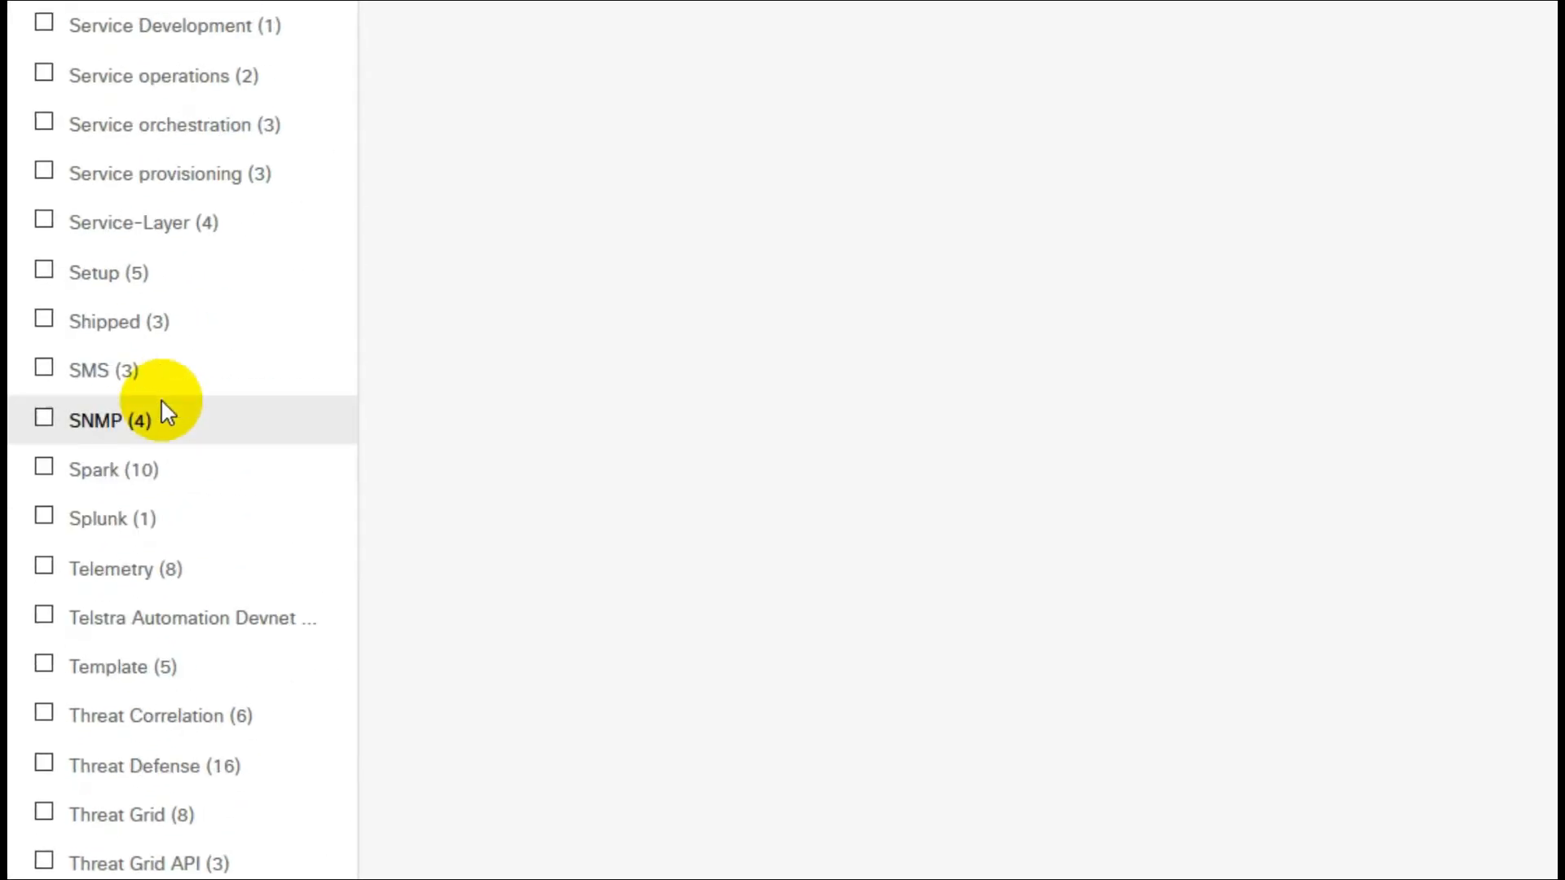
scroll(160, 398, "up", 3)
scroll(160, 399, "up", 3)
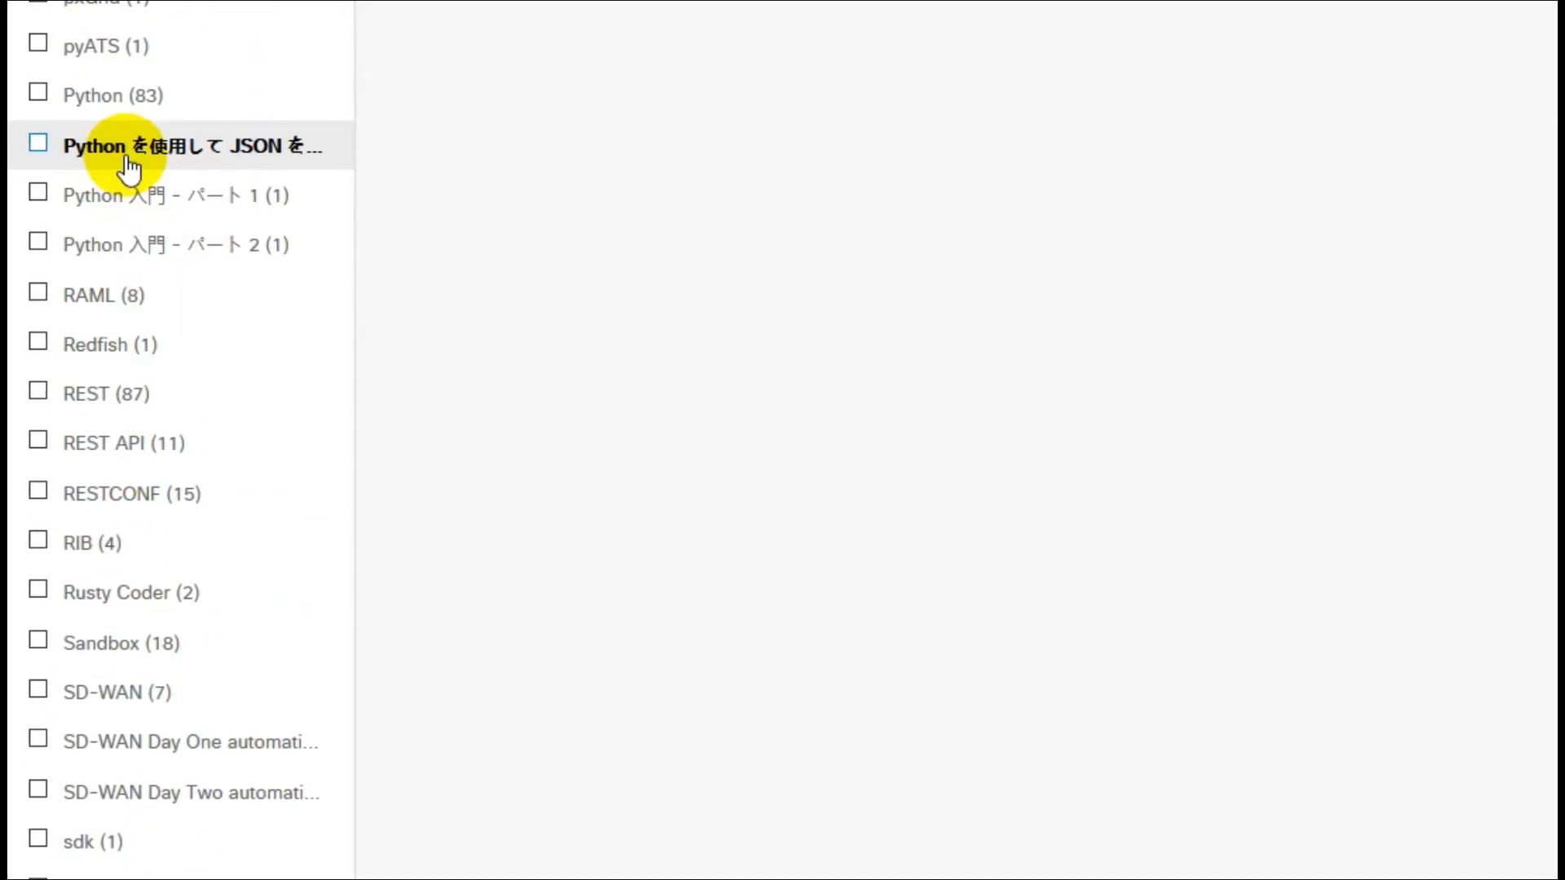
Filter the lab catalogue to show only labs tagged Python
left_click(91, 95)
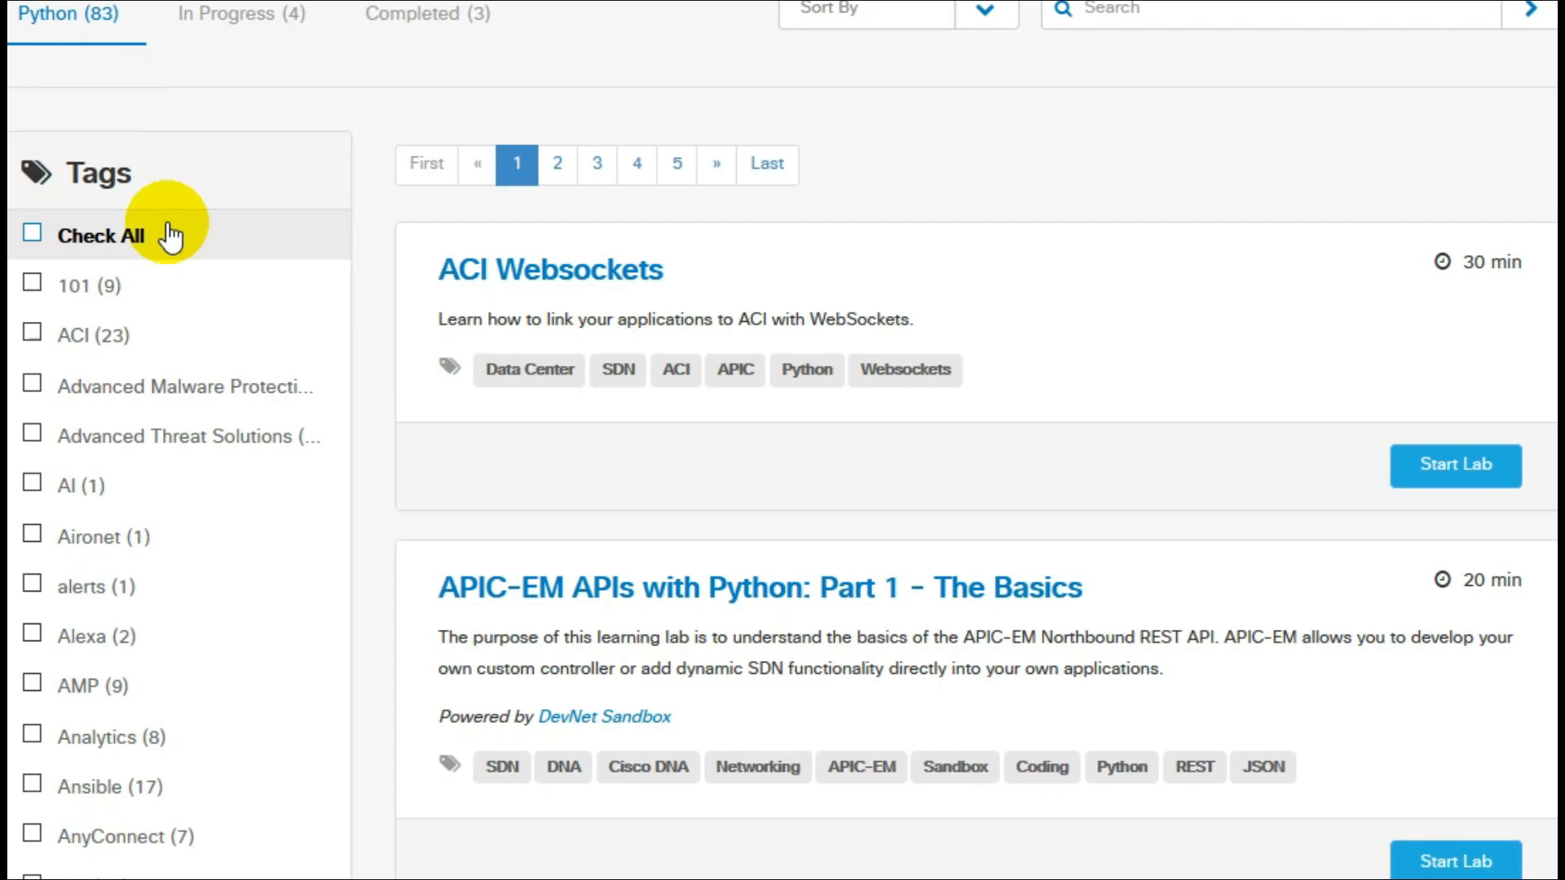
scroll(1312, 228, "down", 5)
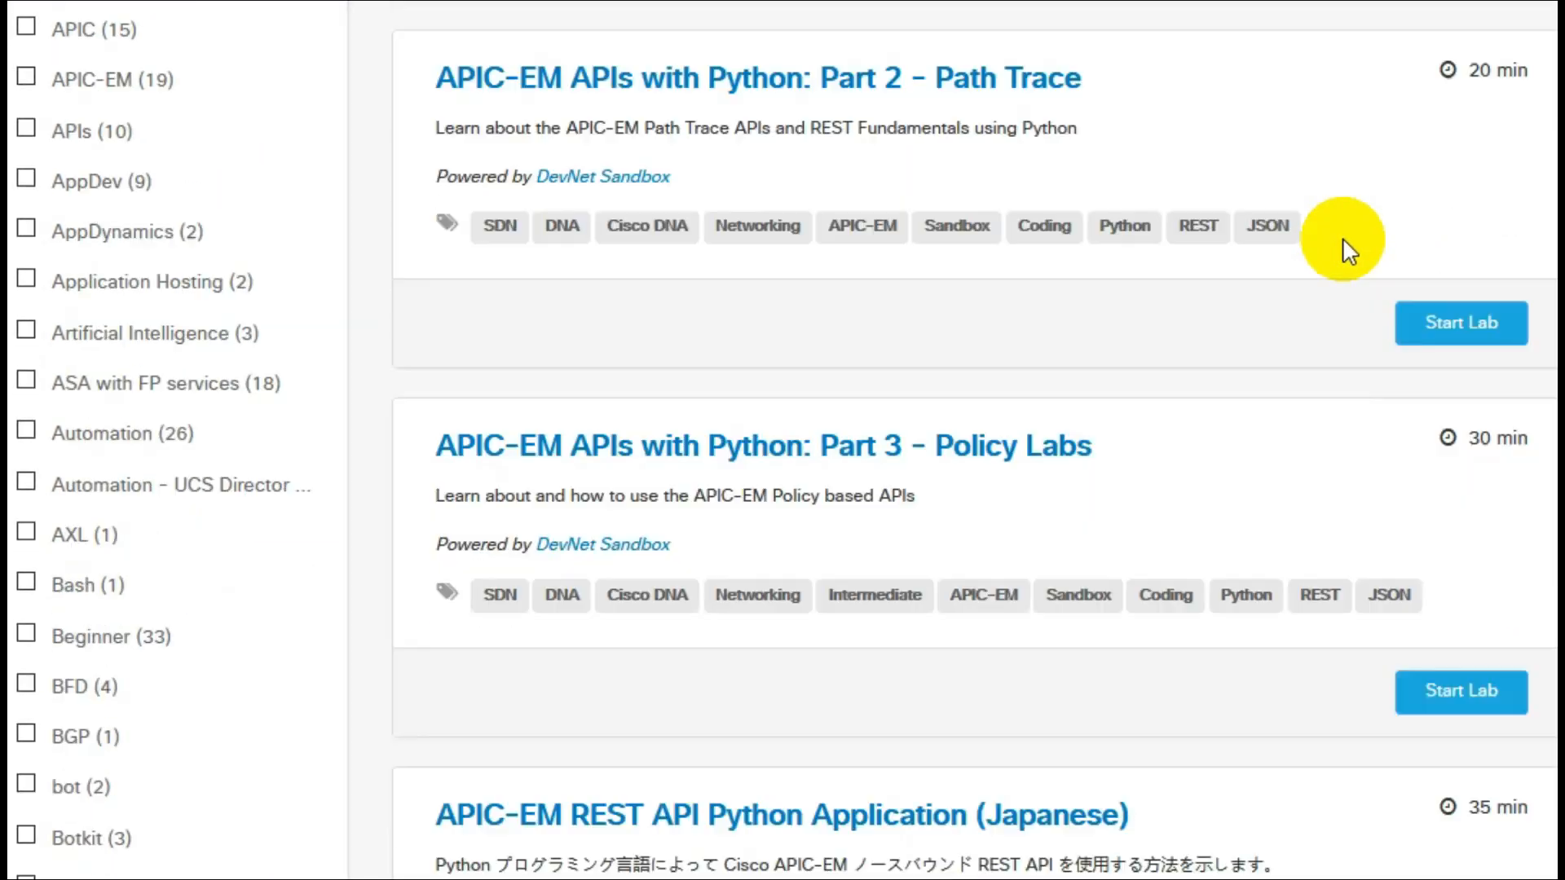
scroll(1342, 237, "down", 1)
scroll(1346, 236, "down", 5)
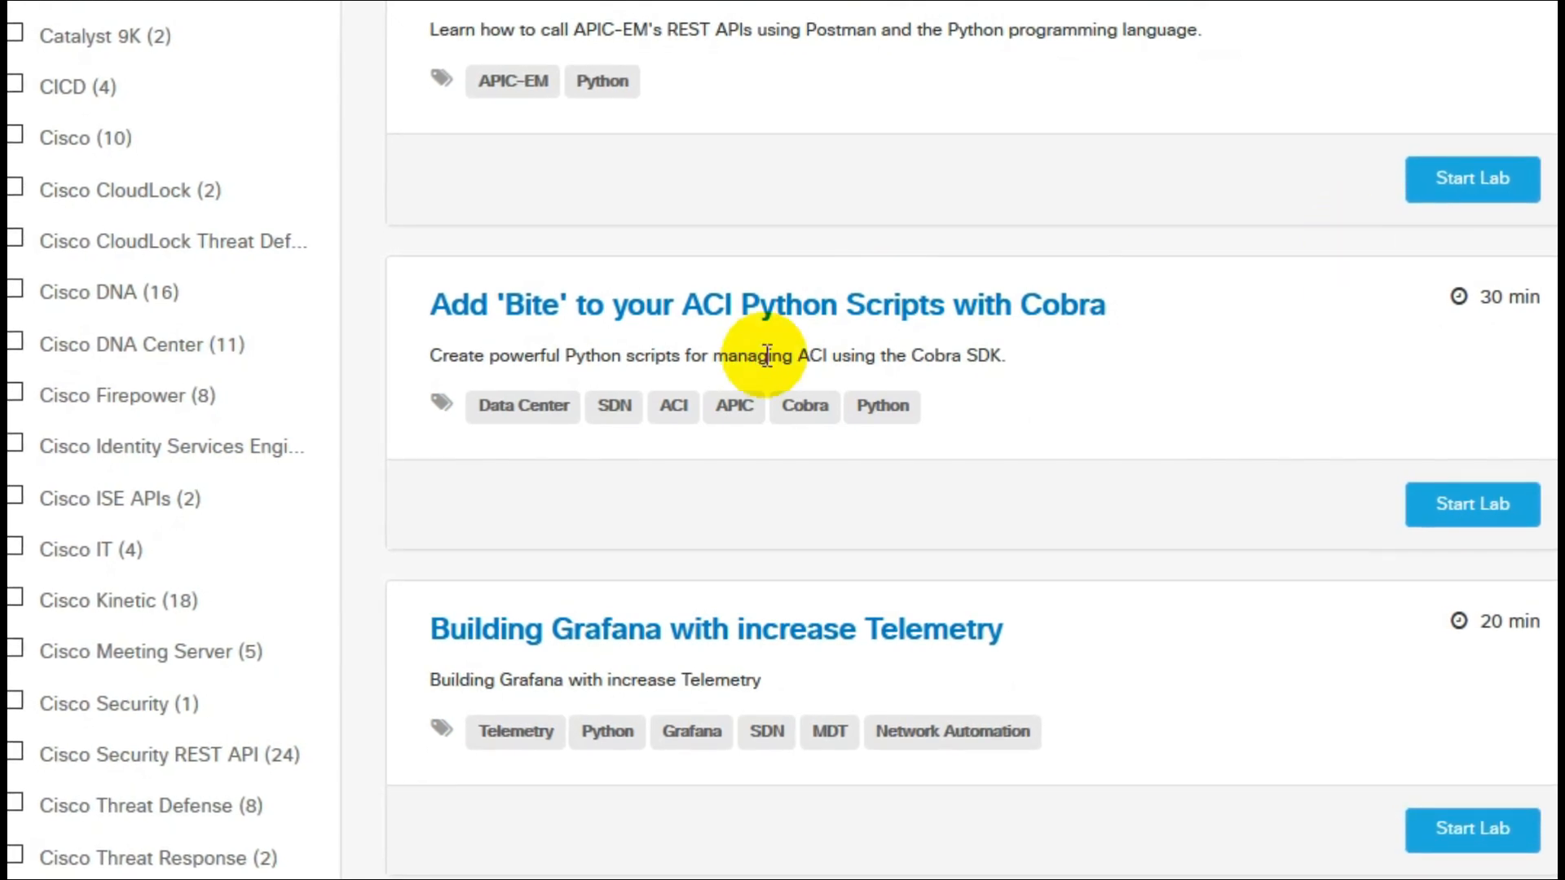
scroll(755, 358, "down", 5)
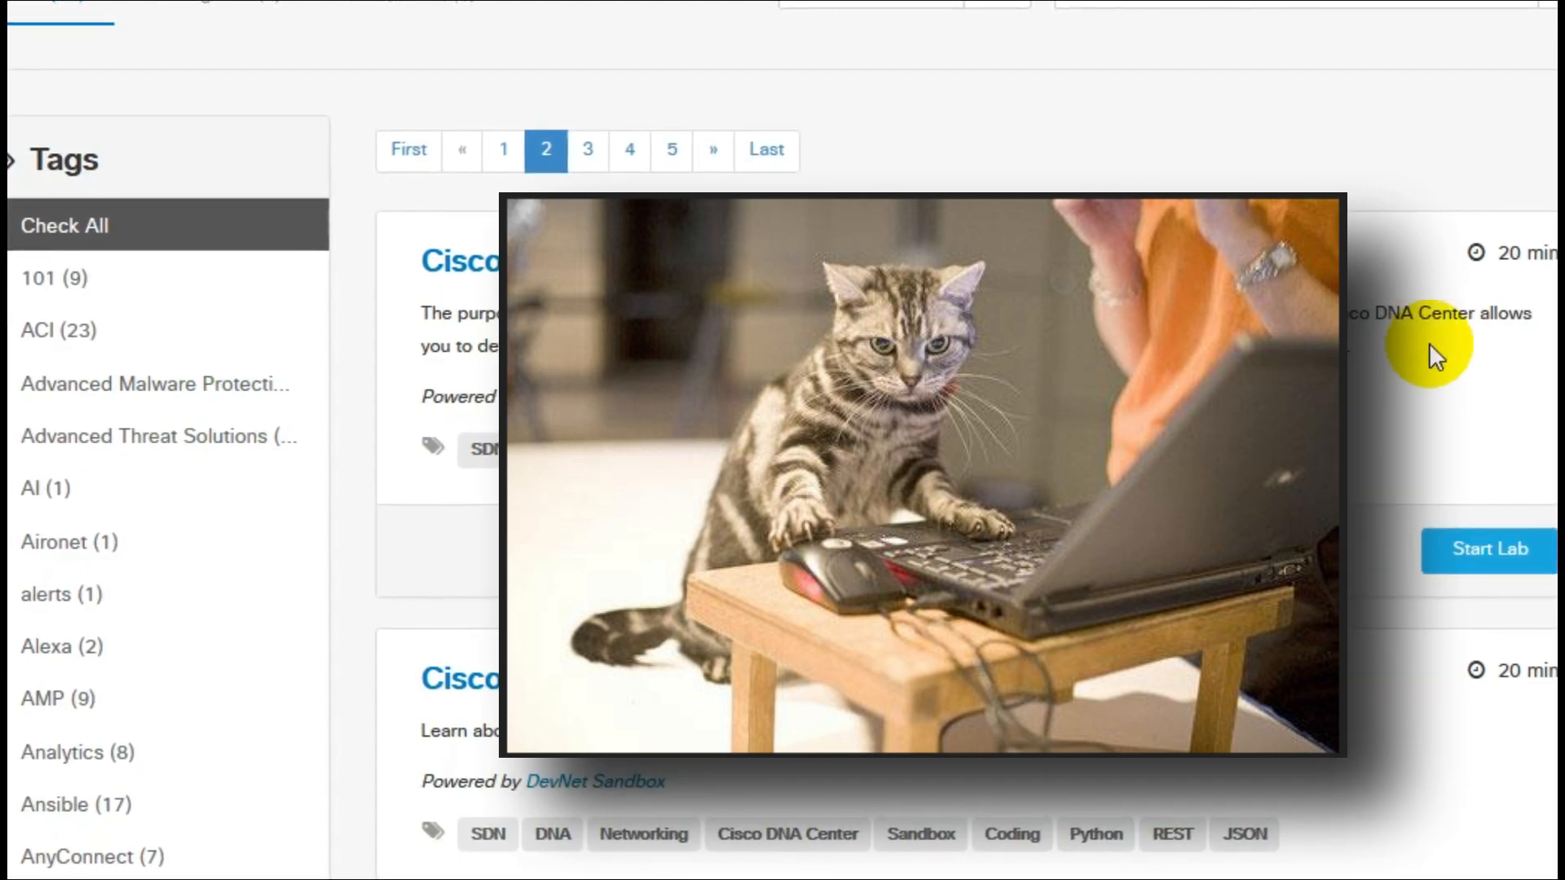
scroll(1435, 357, "down", 8)
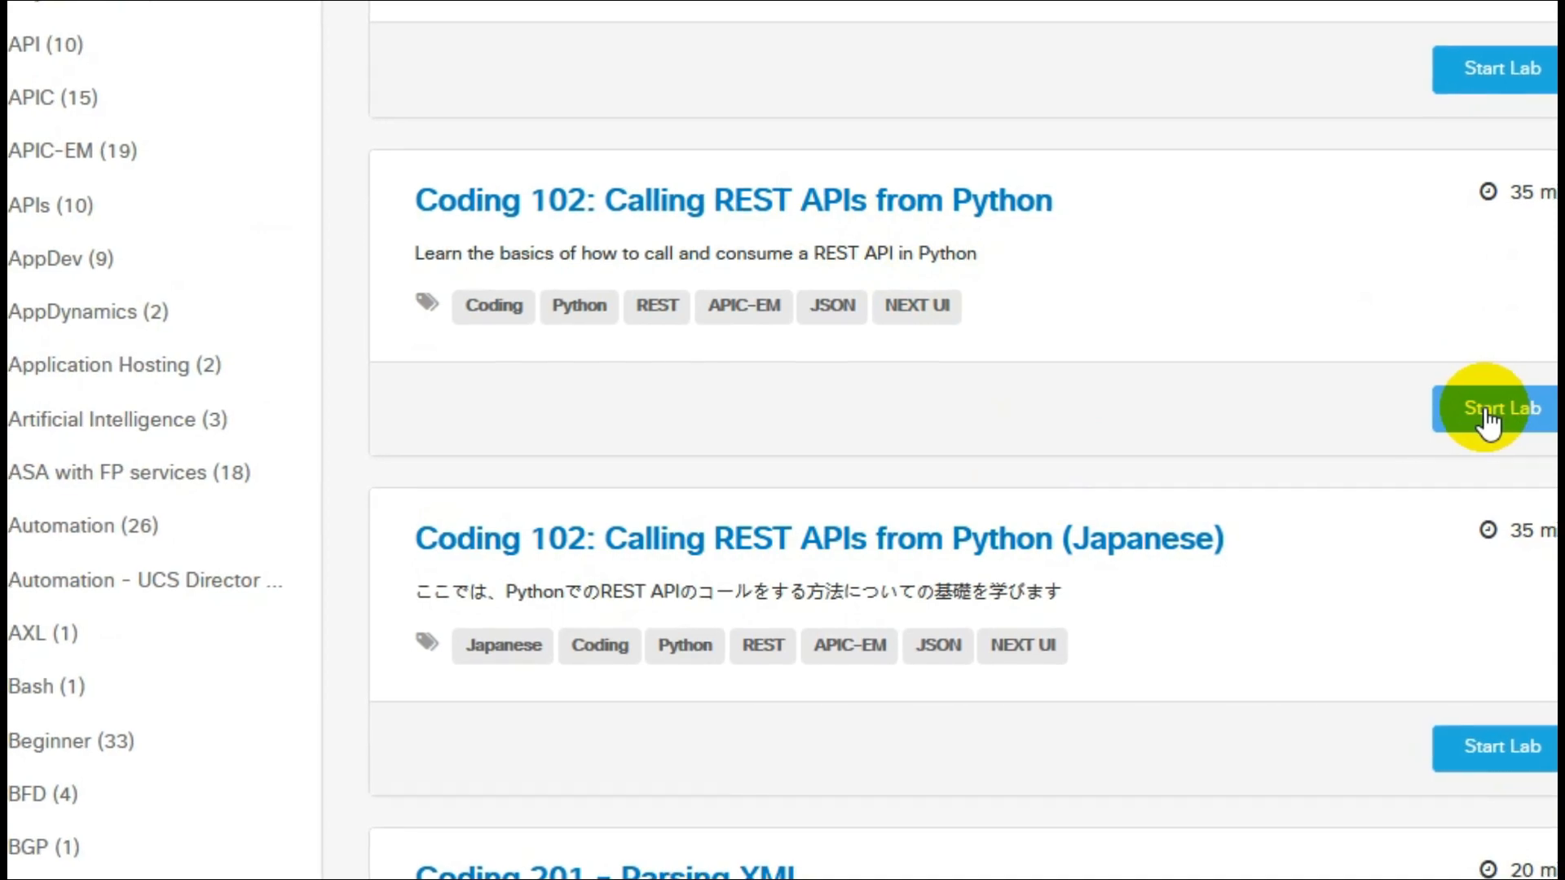
Start the Intro to Python – Part 2 lab and go to Step 1 on native data structures
left_click(1487, 409)
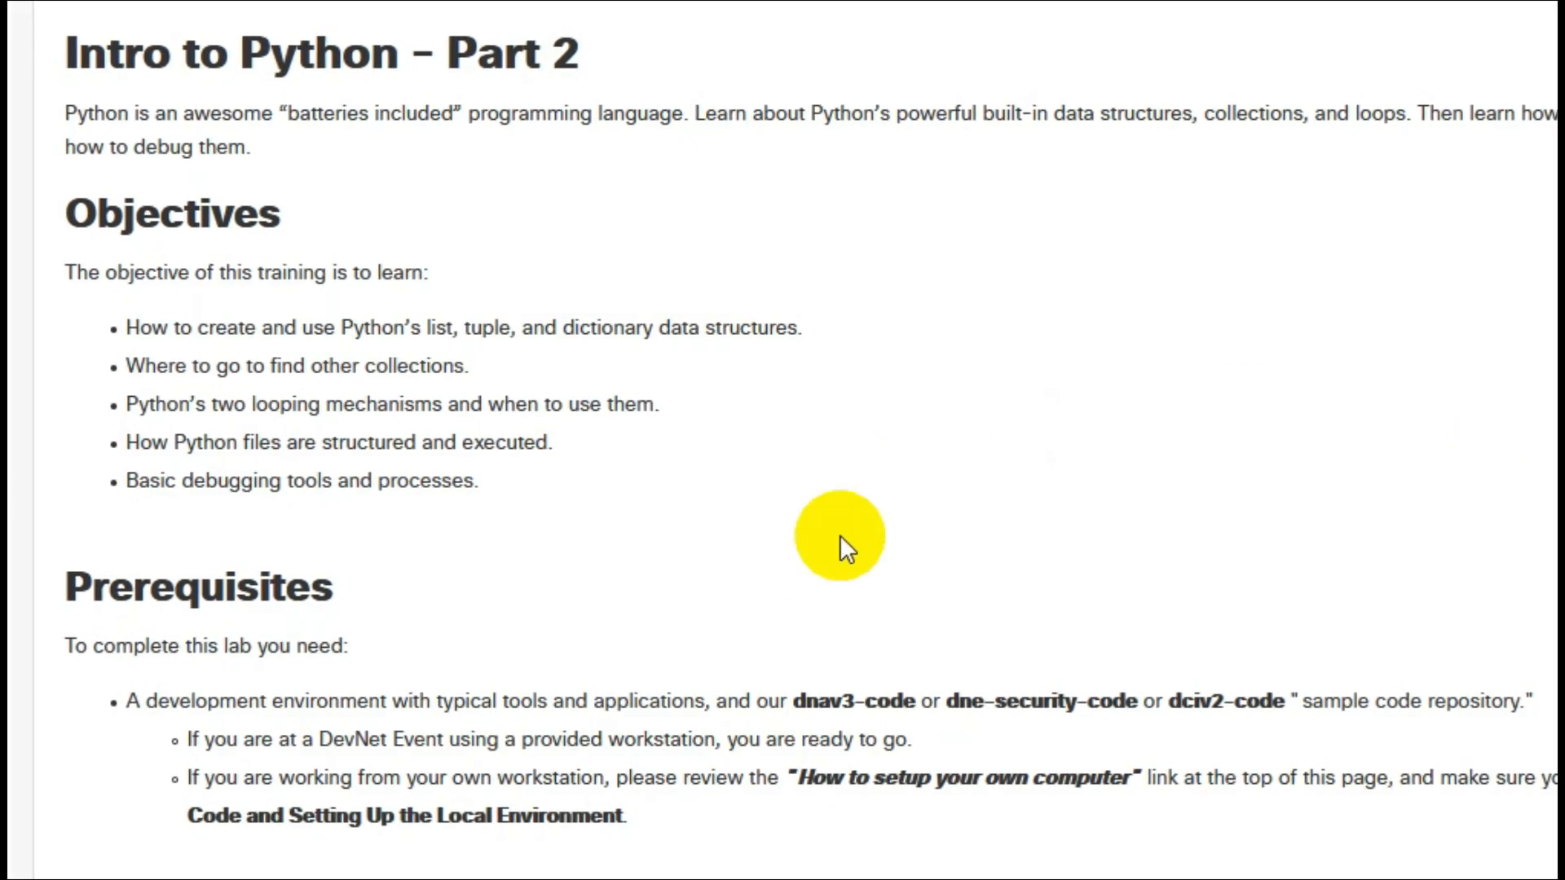
left_click_drag(92, 55, 563, 49)
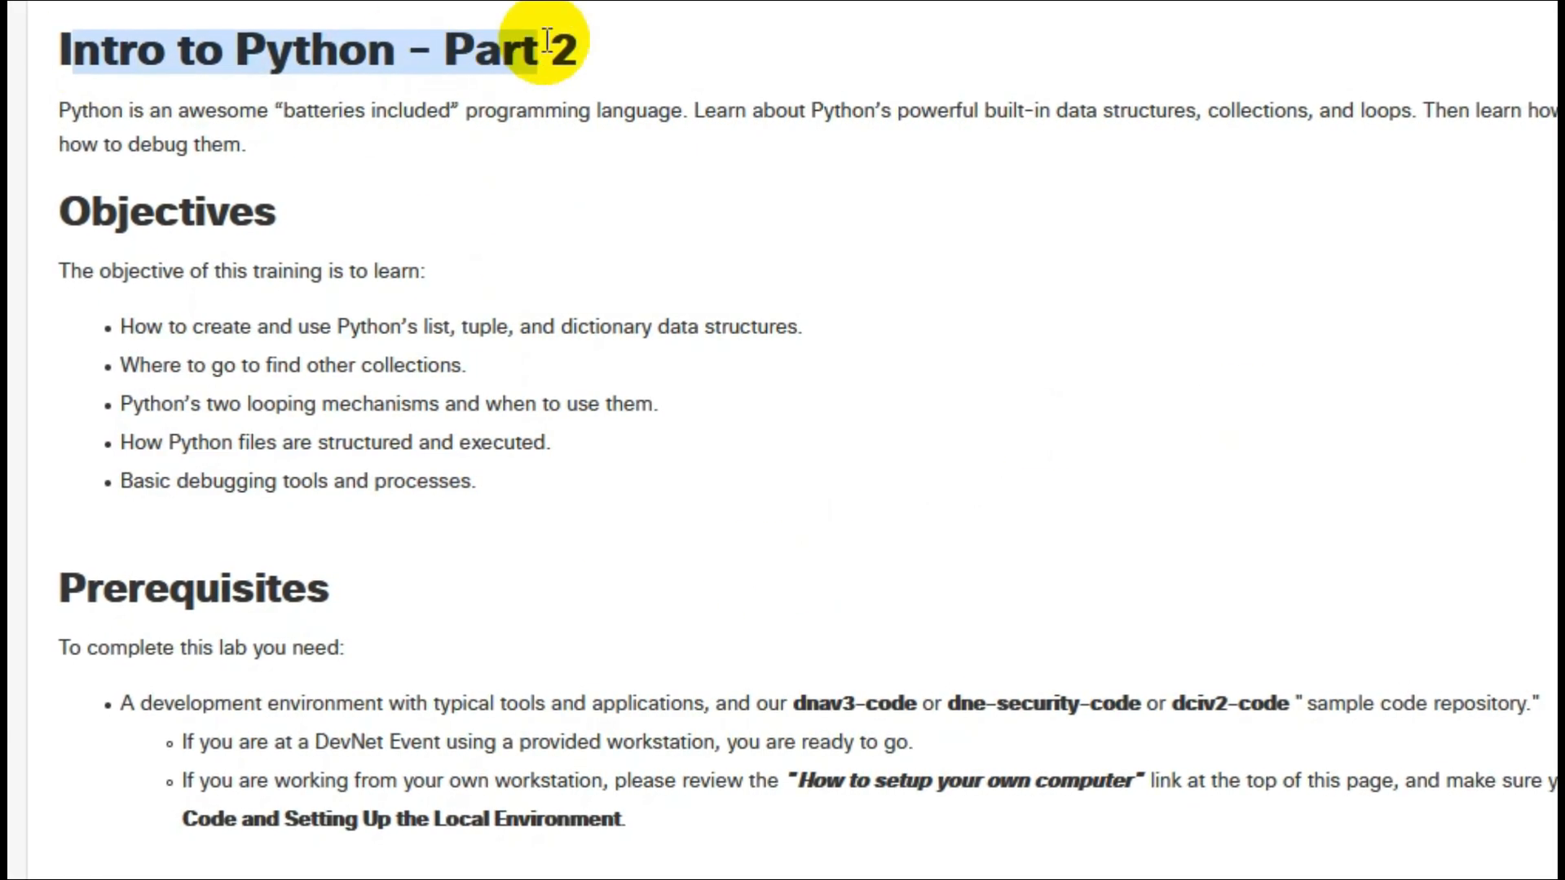
scroll(611, 507, "down", 3)
scroll(572, 490, "down", 3)
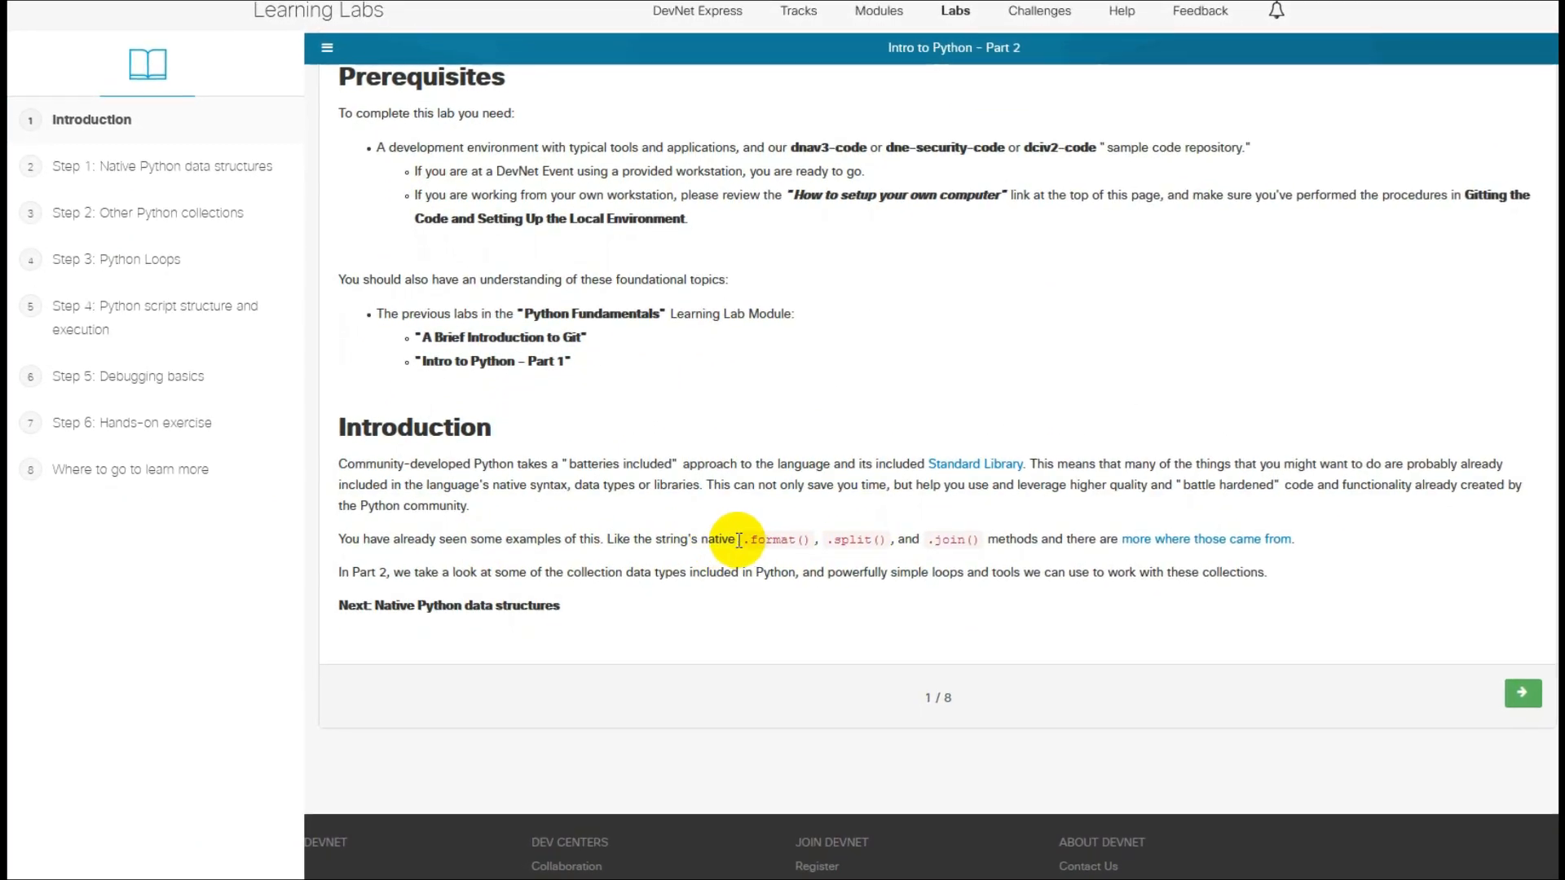
left_click(1525, 695)
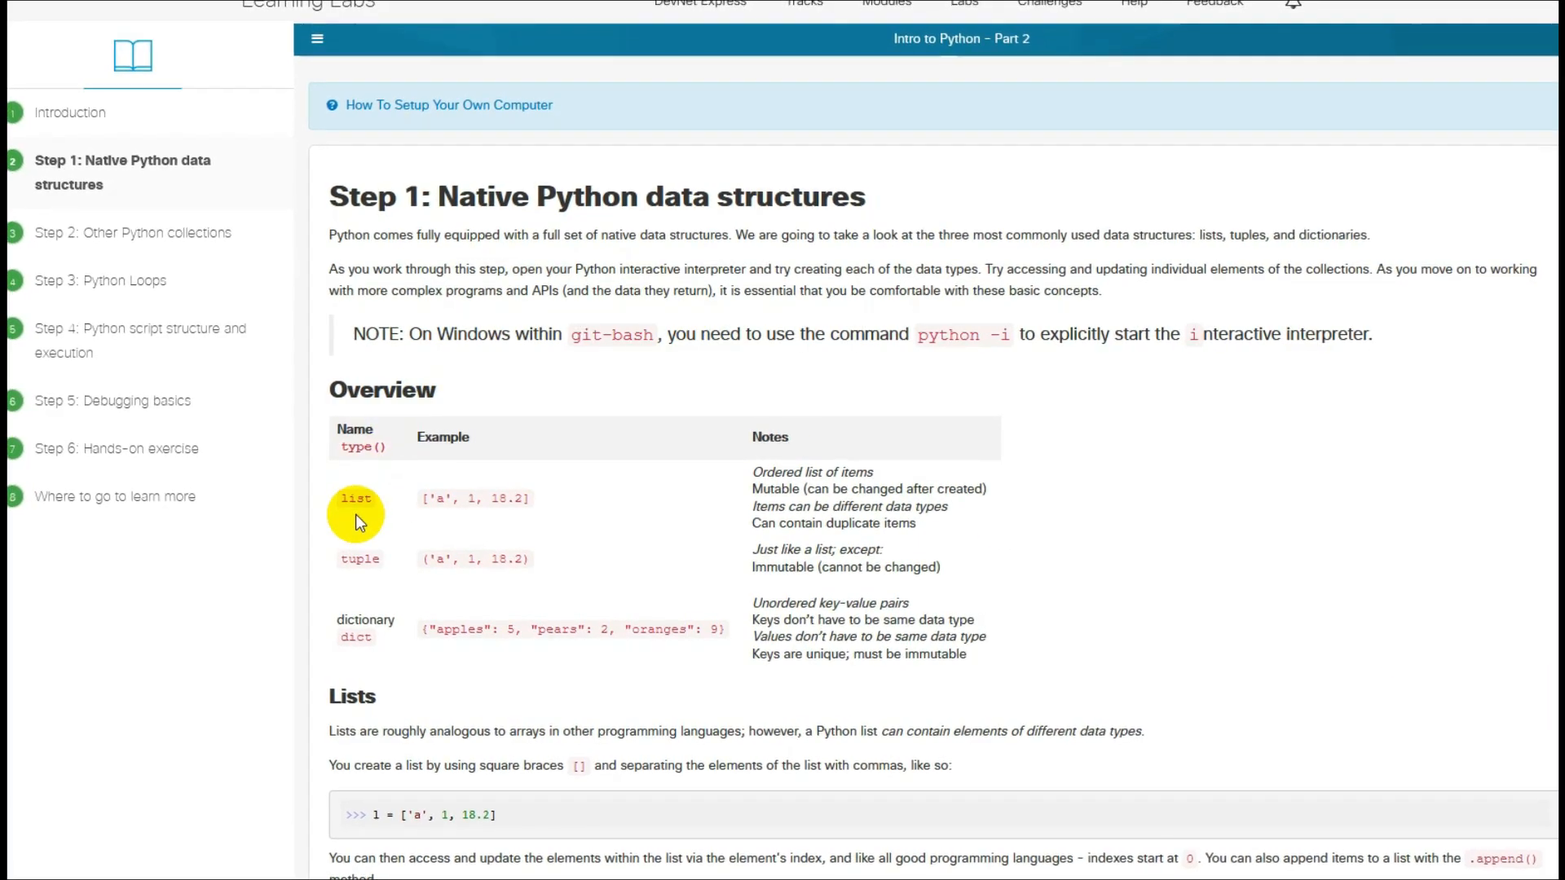
Highlight 'tuple', the 'bananas' dictionary key and 'Python collections' while reading Step 1
double_click(358, 559)
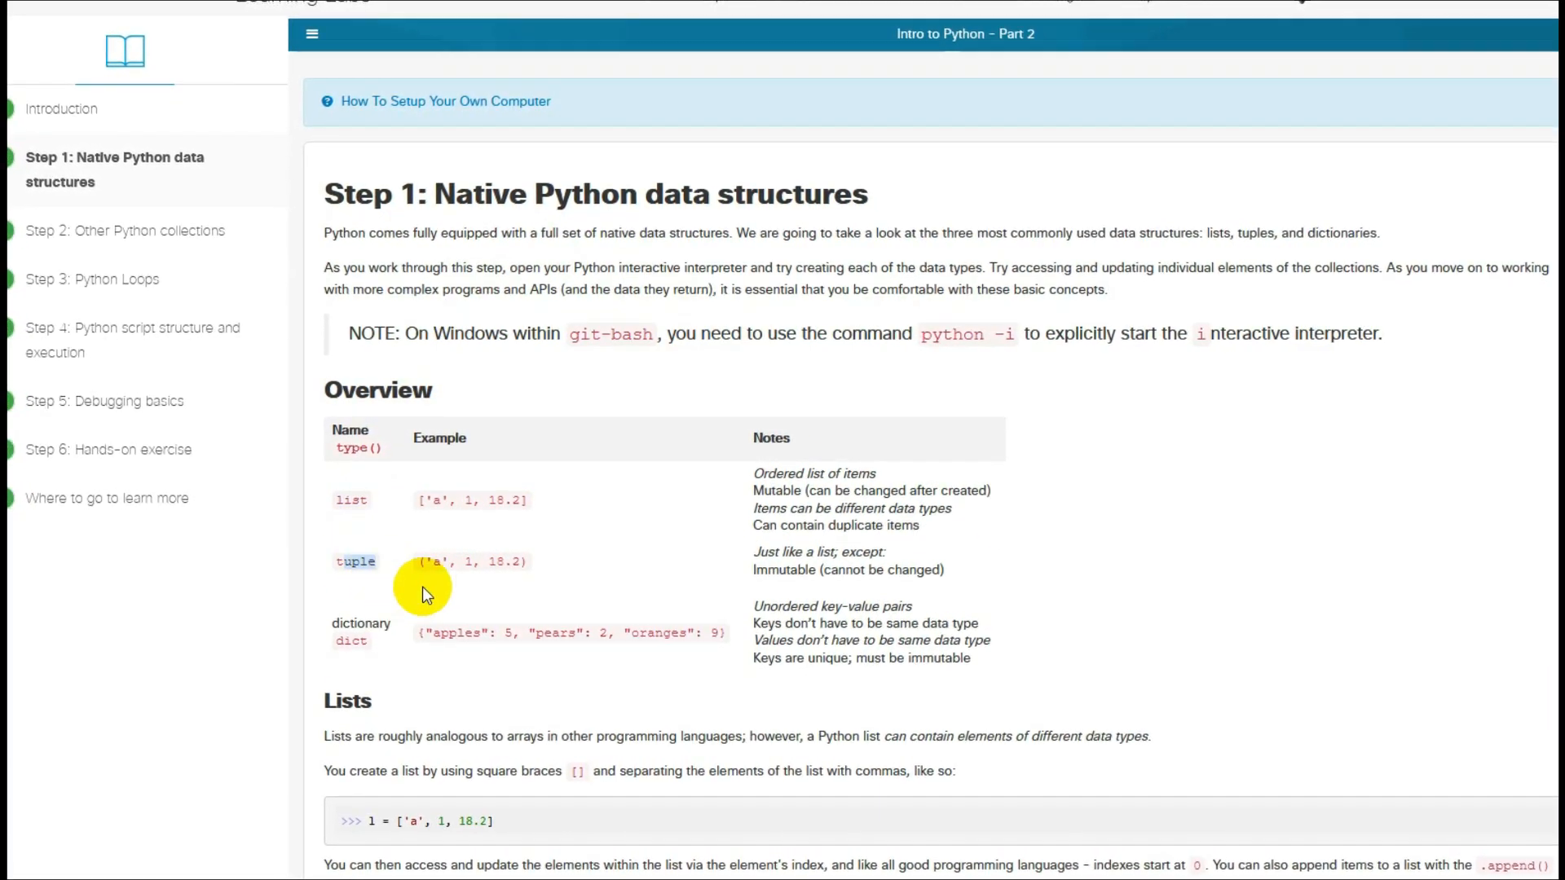
scroll(443, 566, "down", 3)
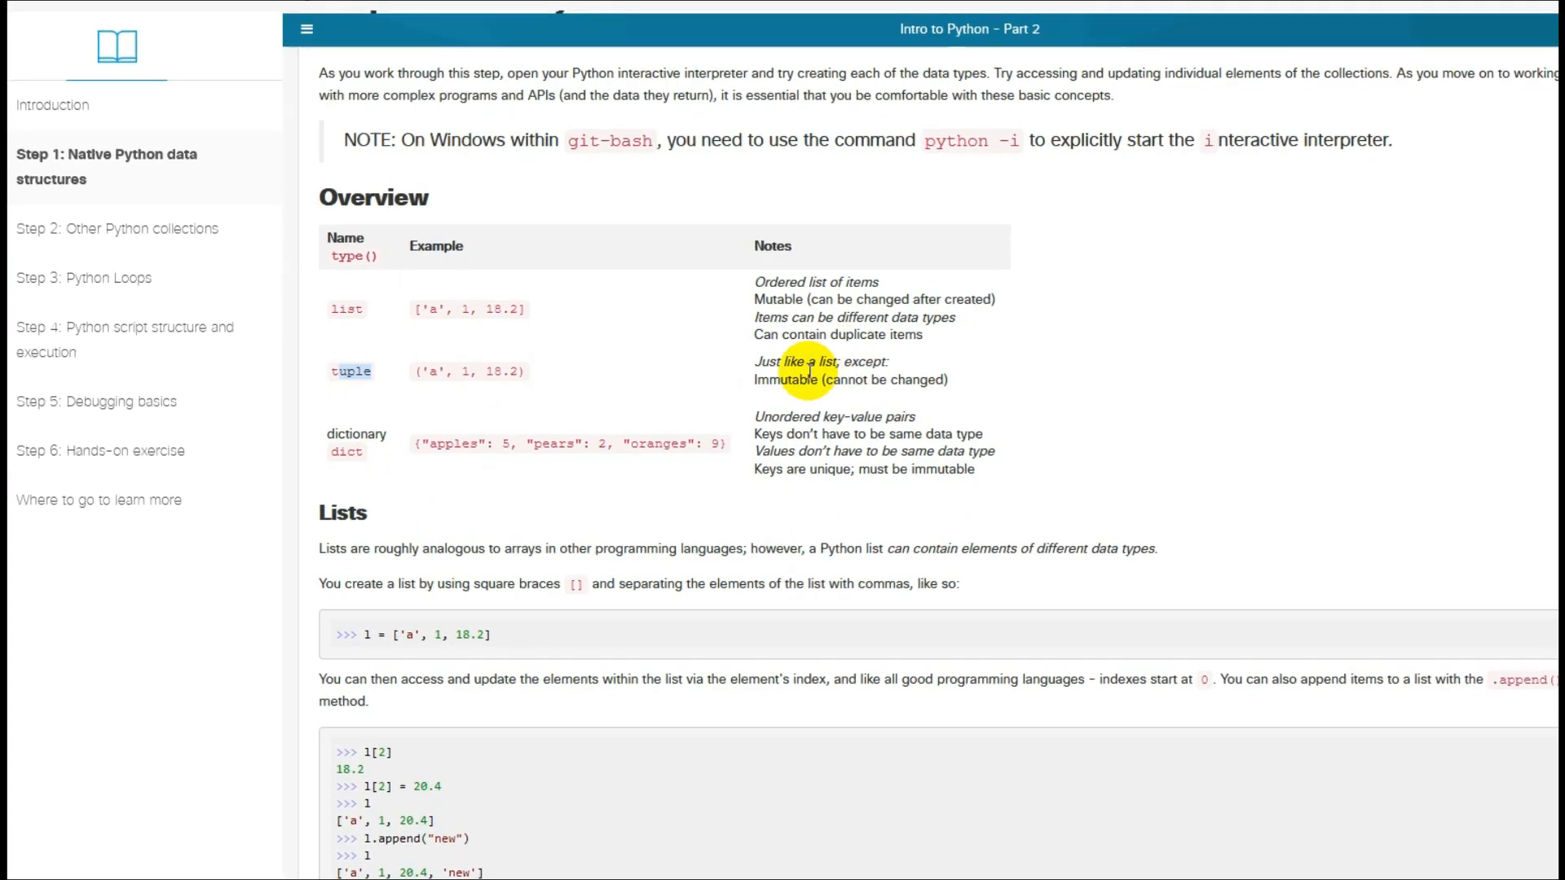
scroll(432, 456, "down", 5)
scroll(410, 475, "down", 5)
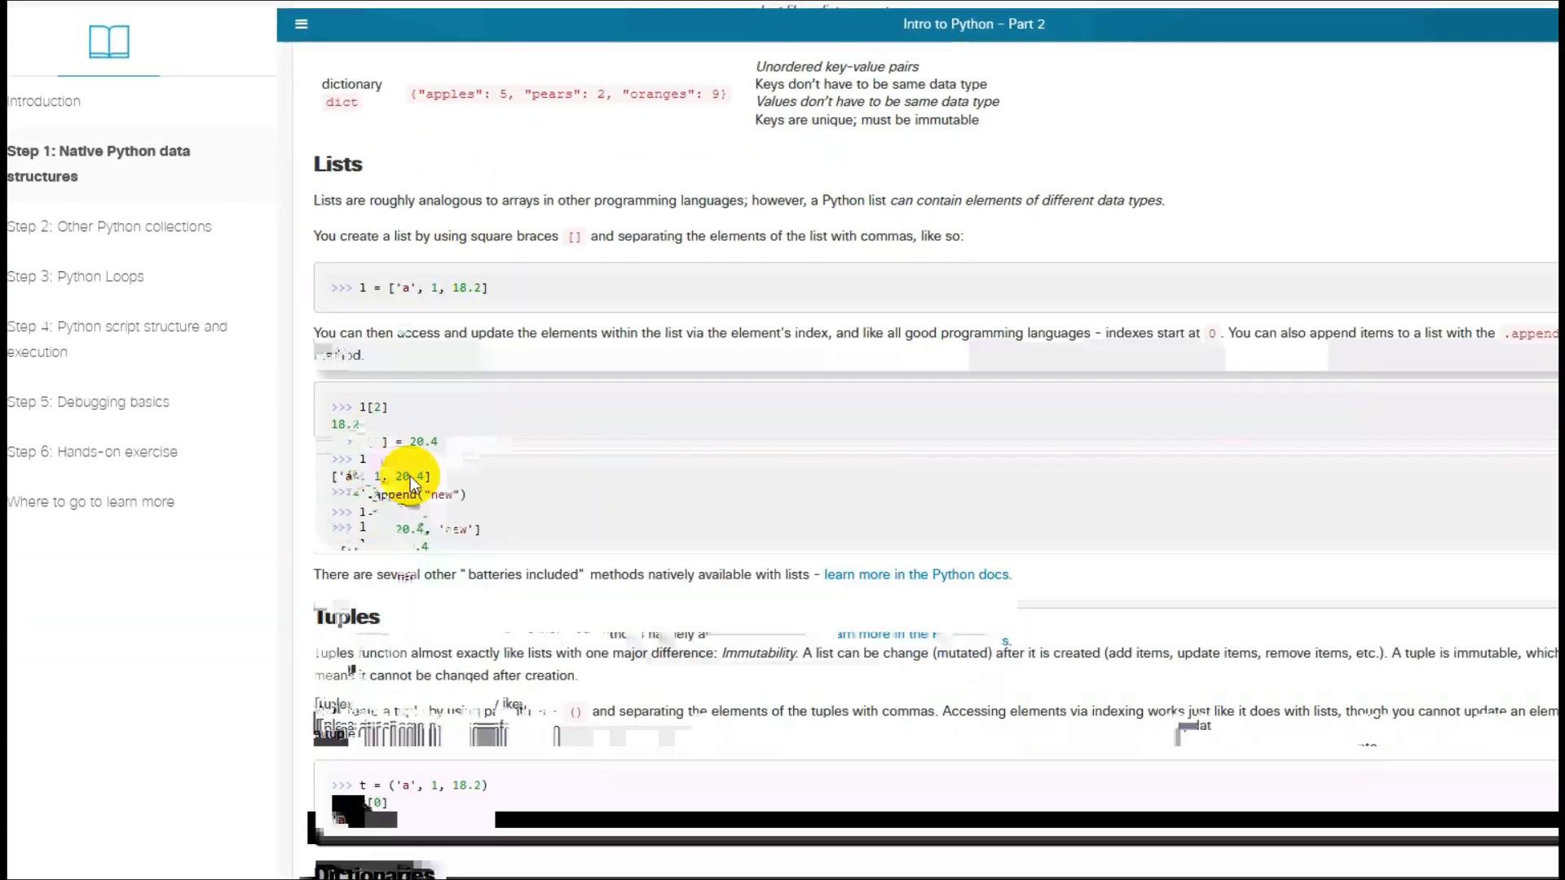
scroll(440, 489, "down", 5)
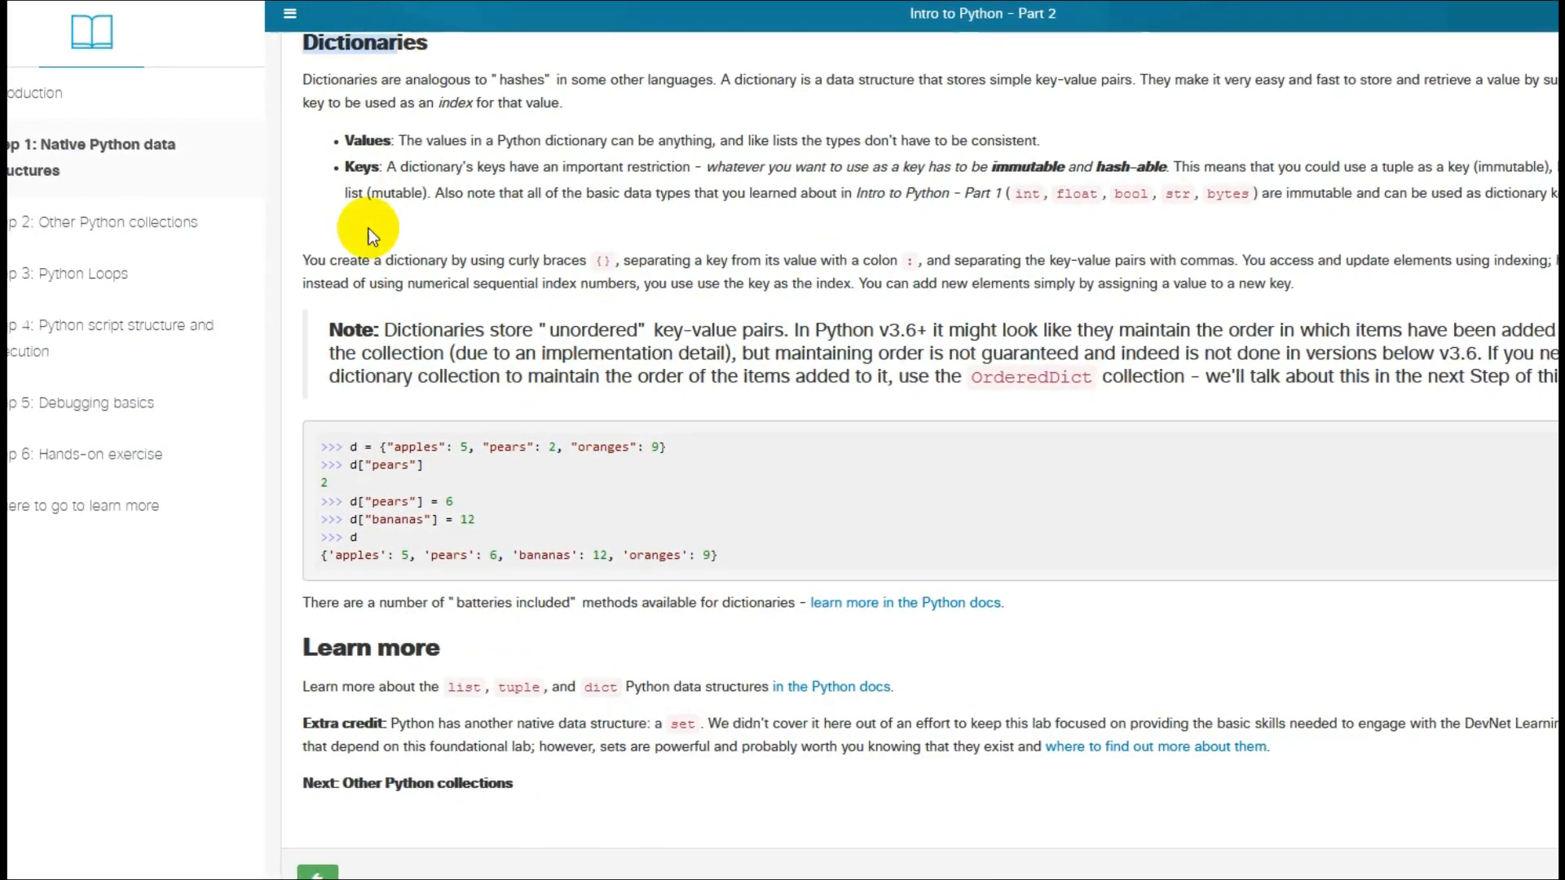
left_click_drag(370, 519, 436, 521)
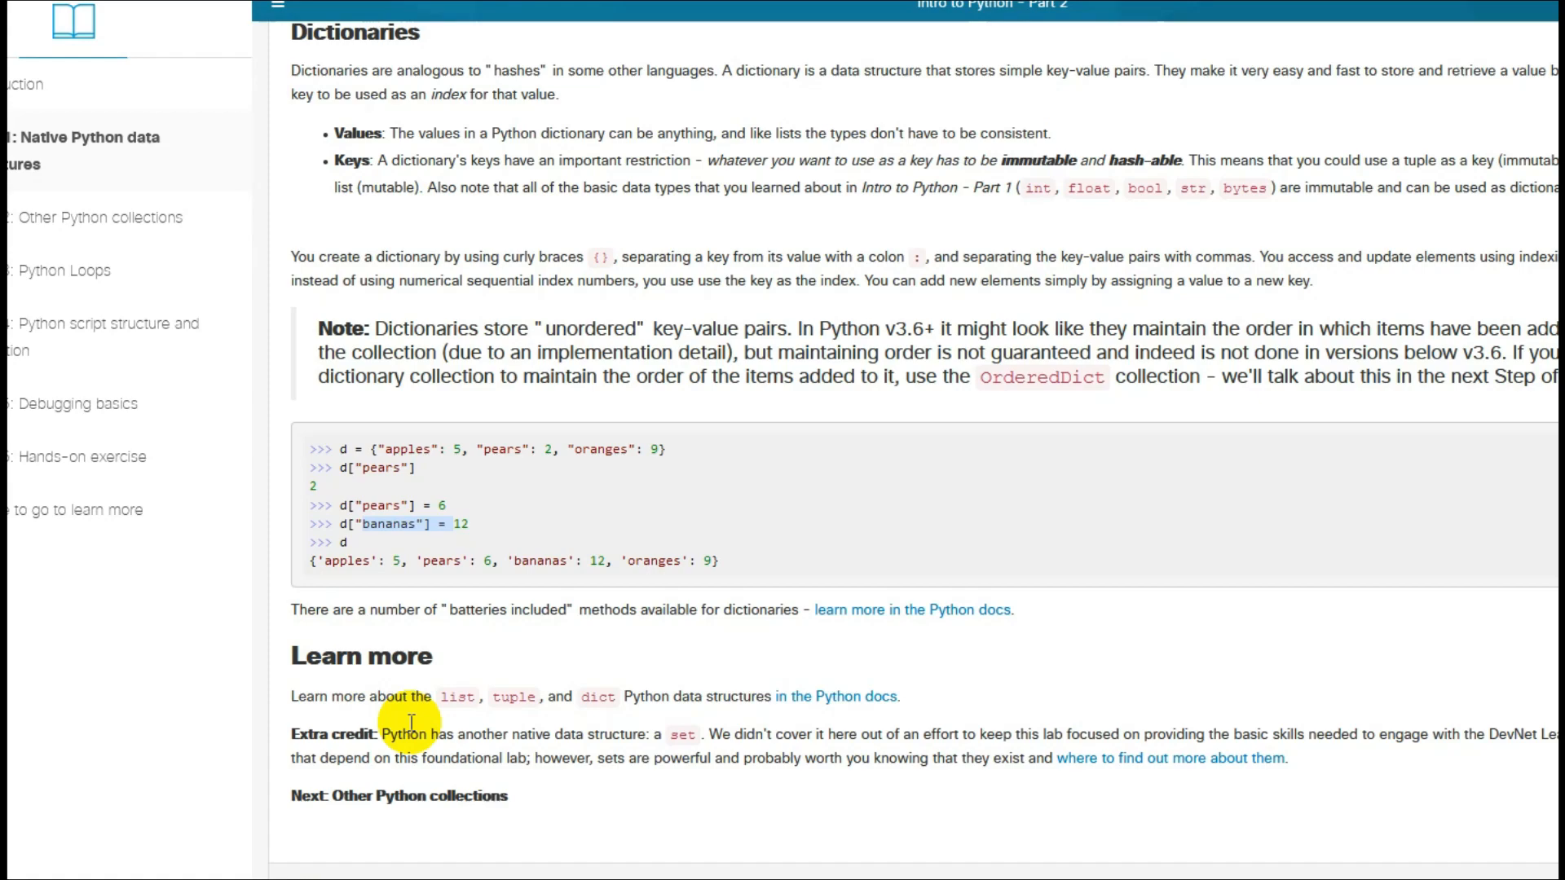
left_click_drag(506, 797, 376, 798)
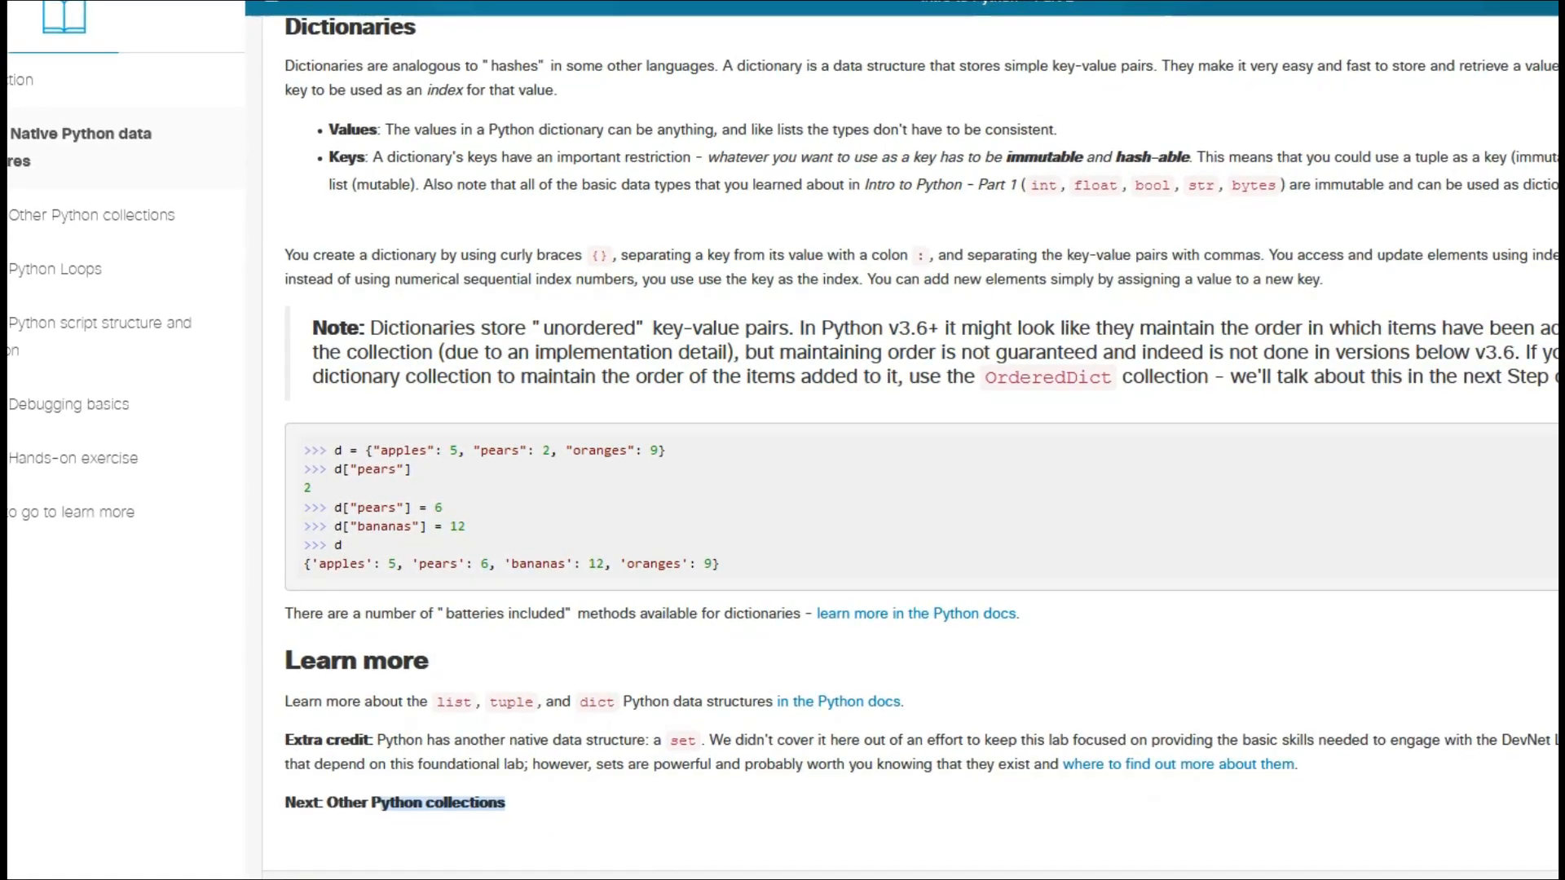
Jump to the Step 6 hands-on exercise and reveal the fortune cookie sample output and solution links
left_click(40, 486)
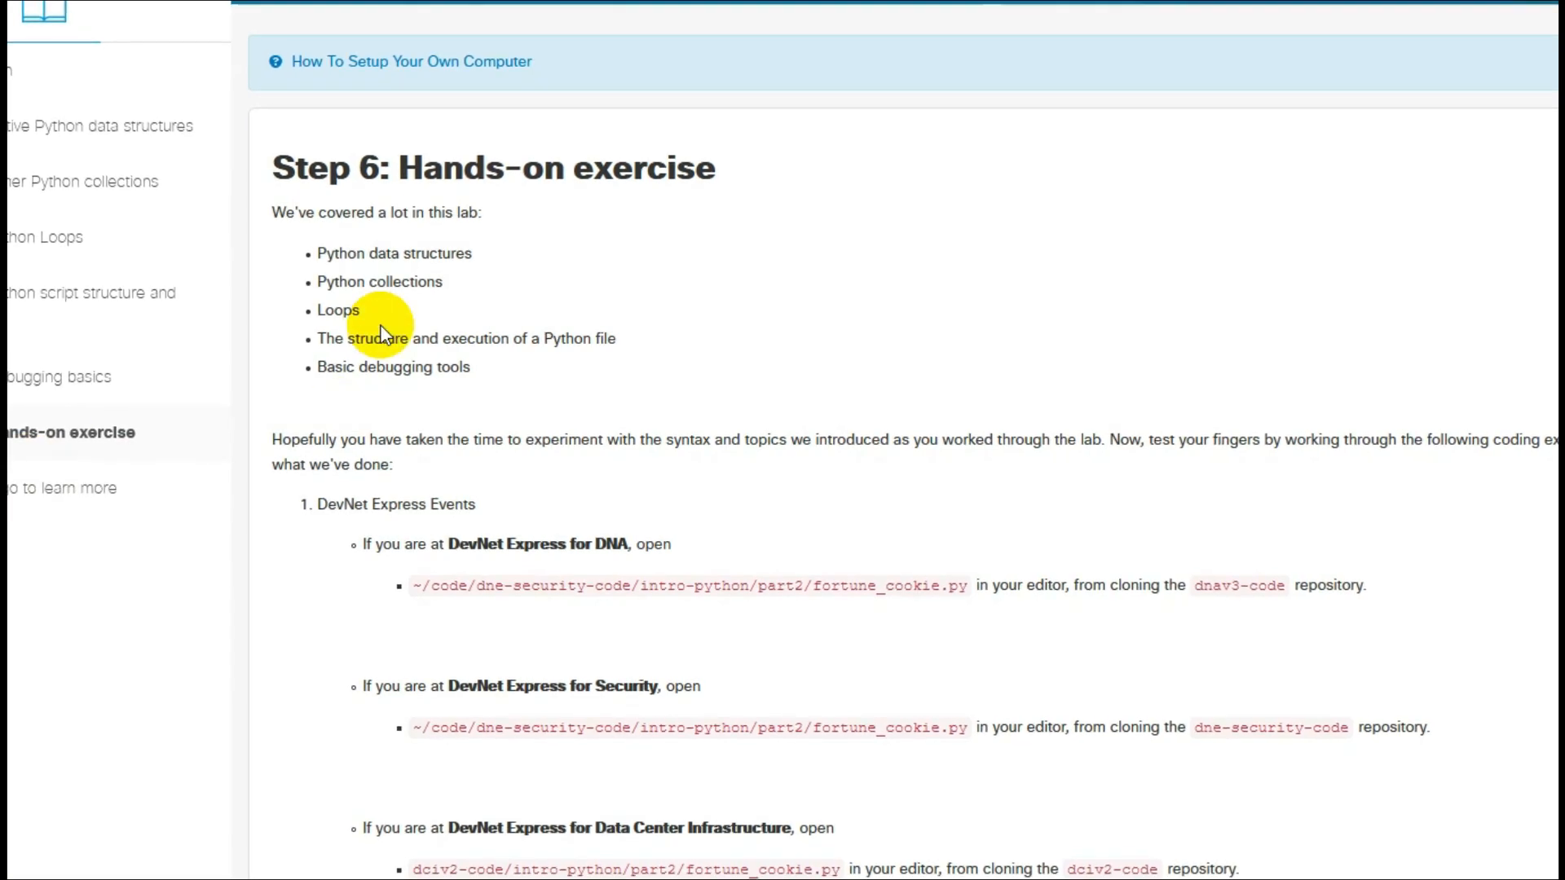
scroll(842, 567, "down", 5)
scroll(787, 559, "down", 5)
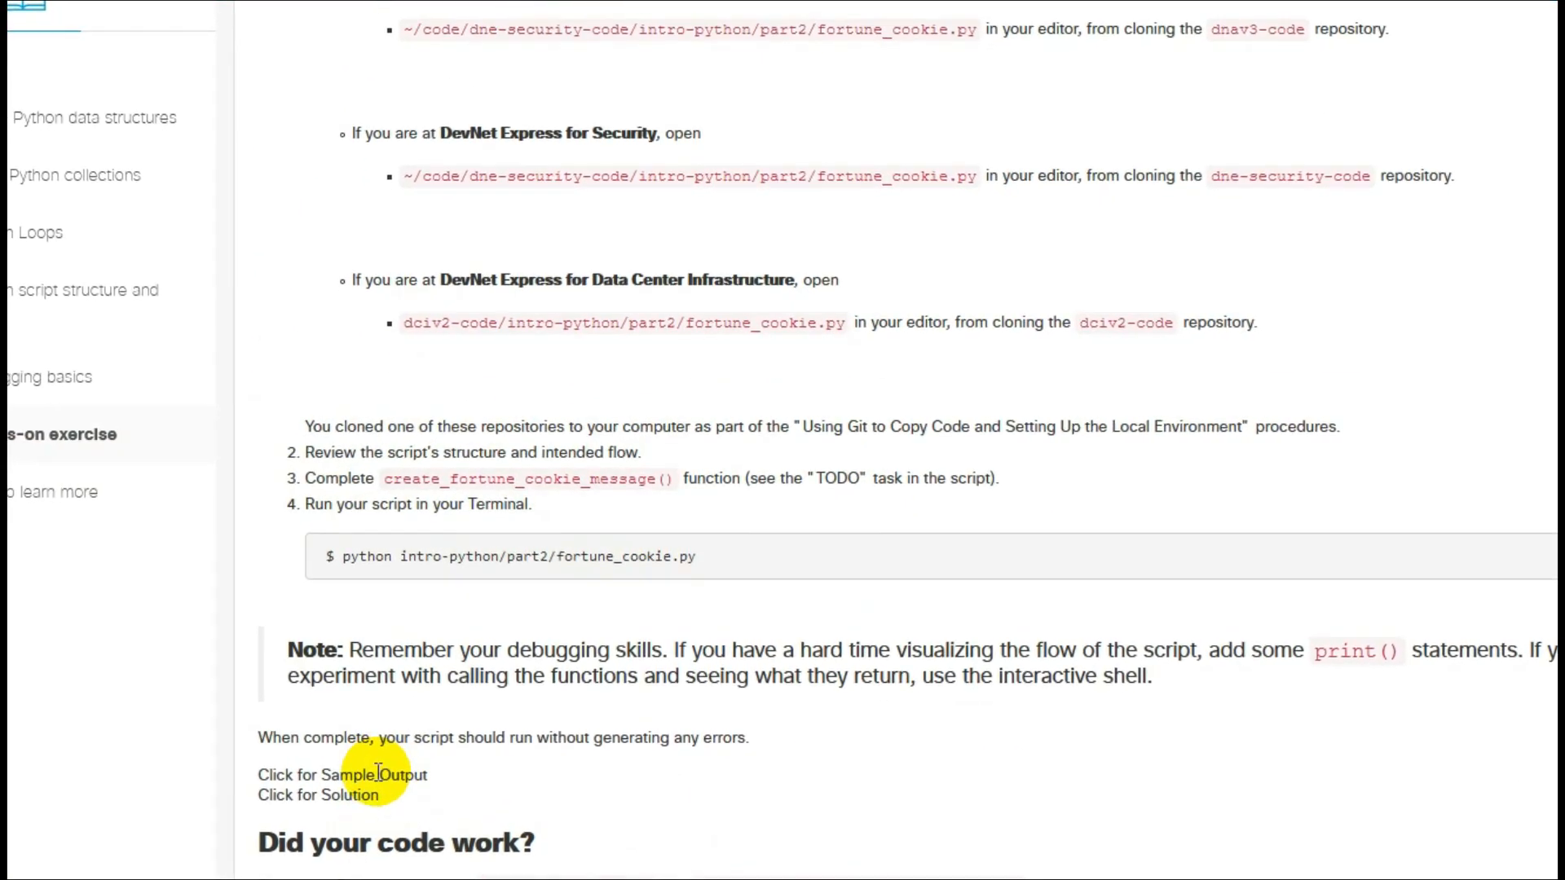
left_click(347, 776)
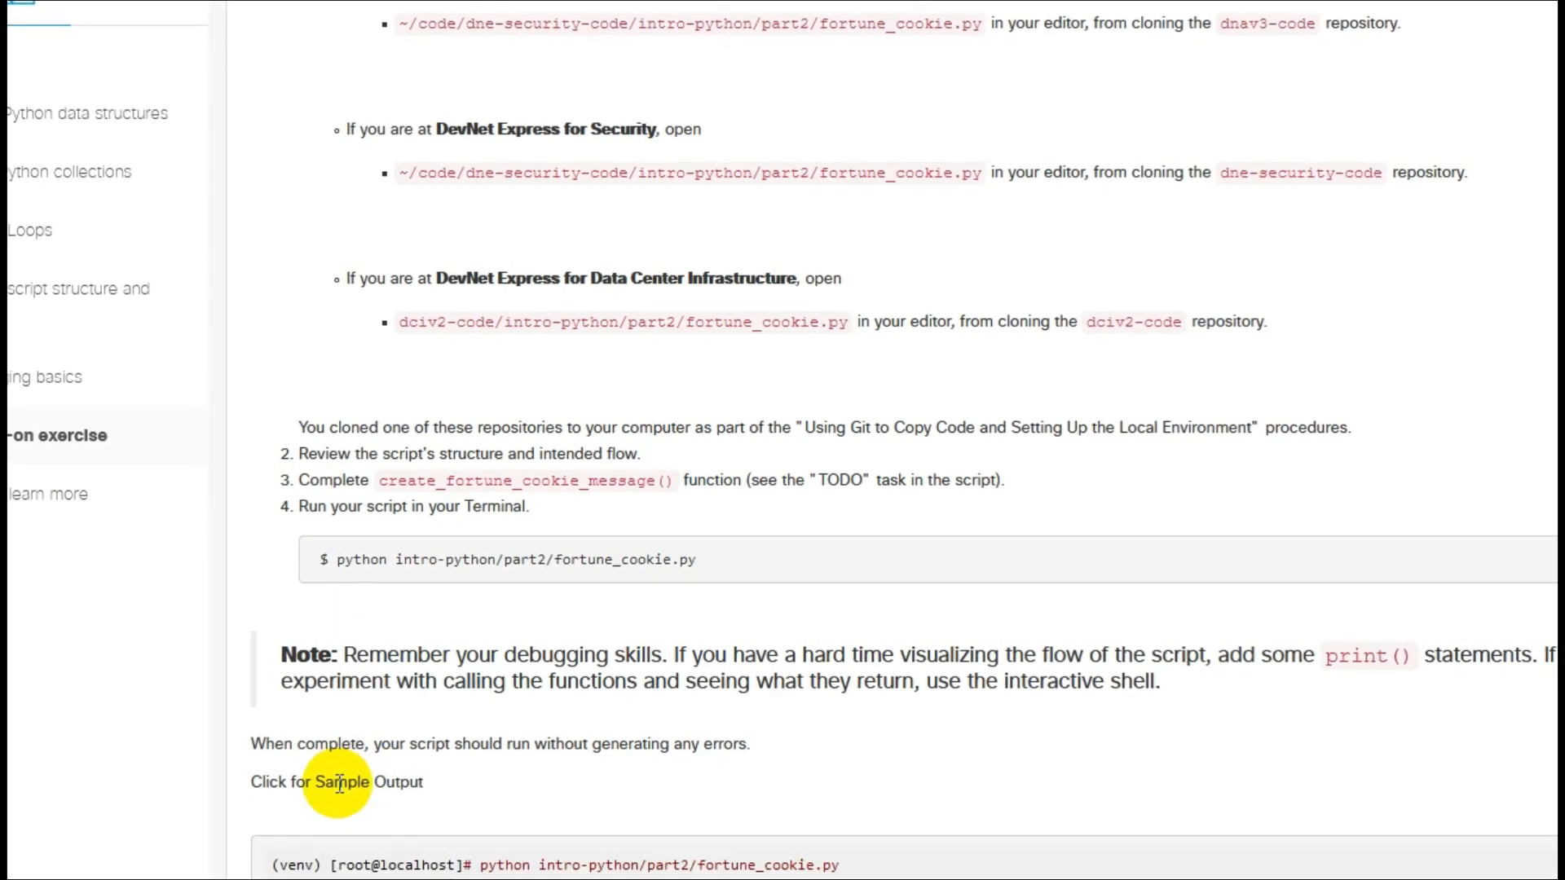
scroll(502, 690, "down", 5)
scroll(588, 636, "down", 3)
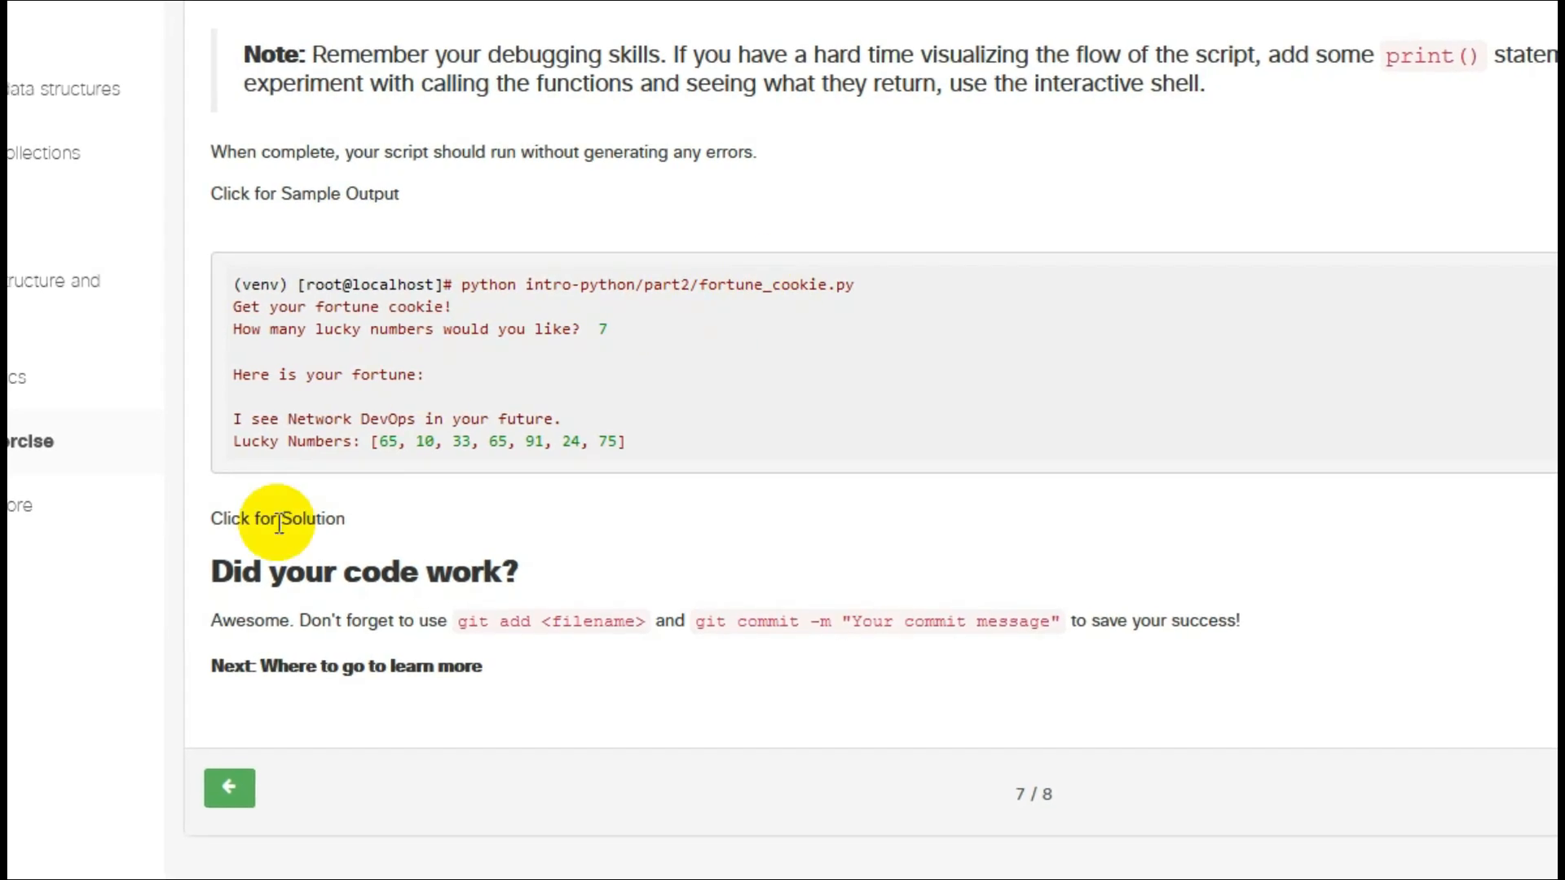
left_click(257, 528)
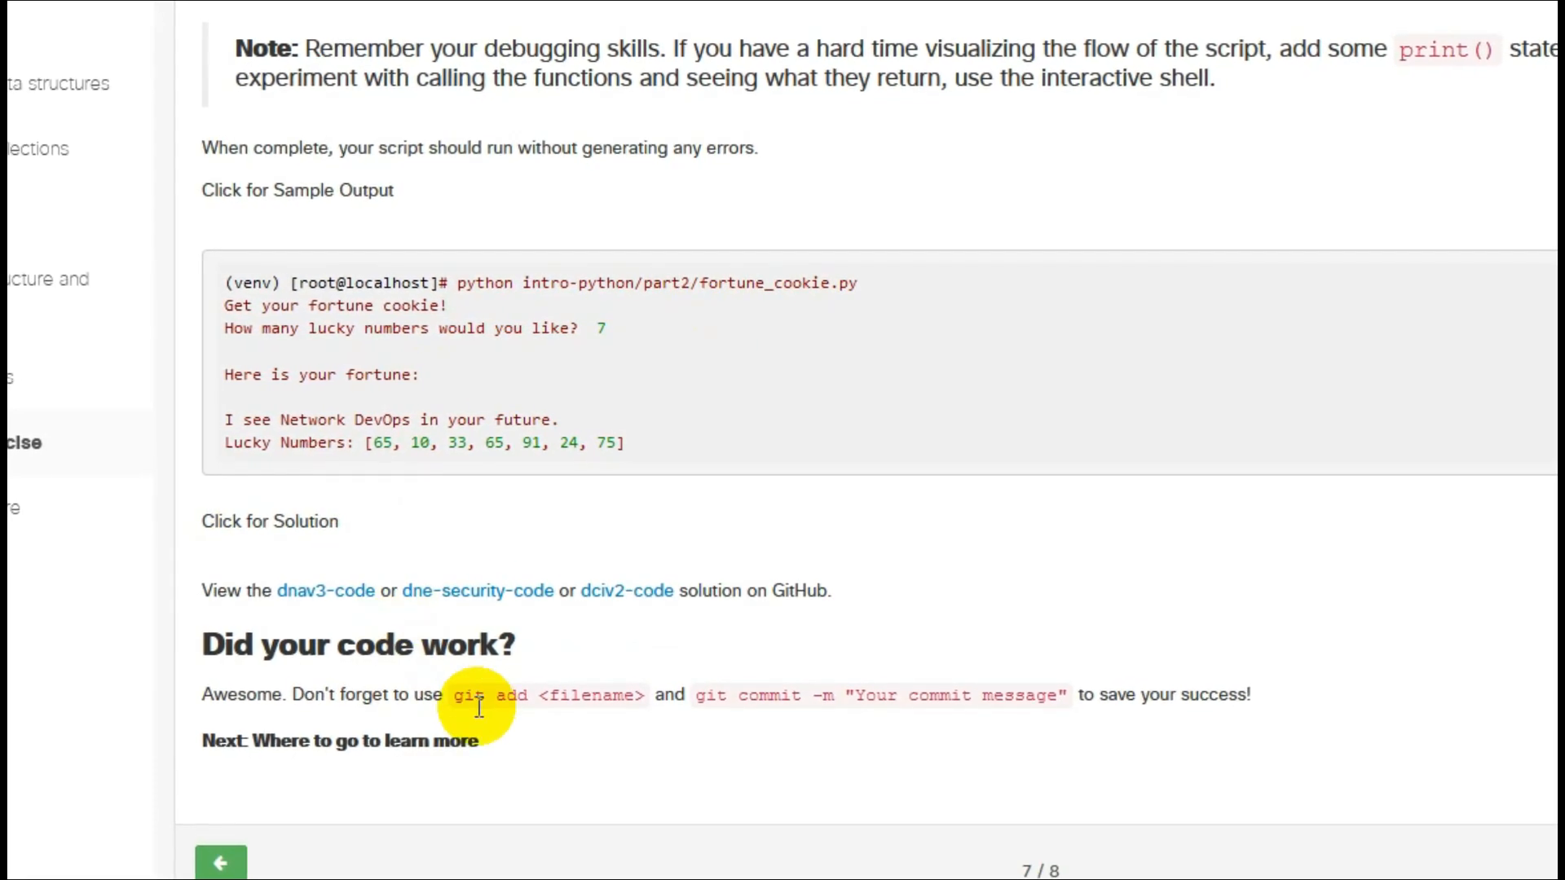
left_click(267, 523)
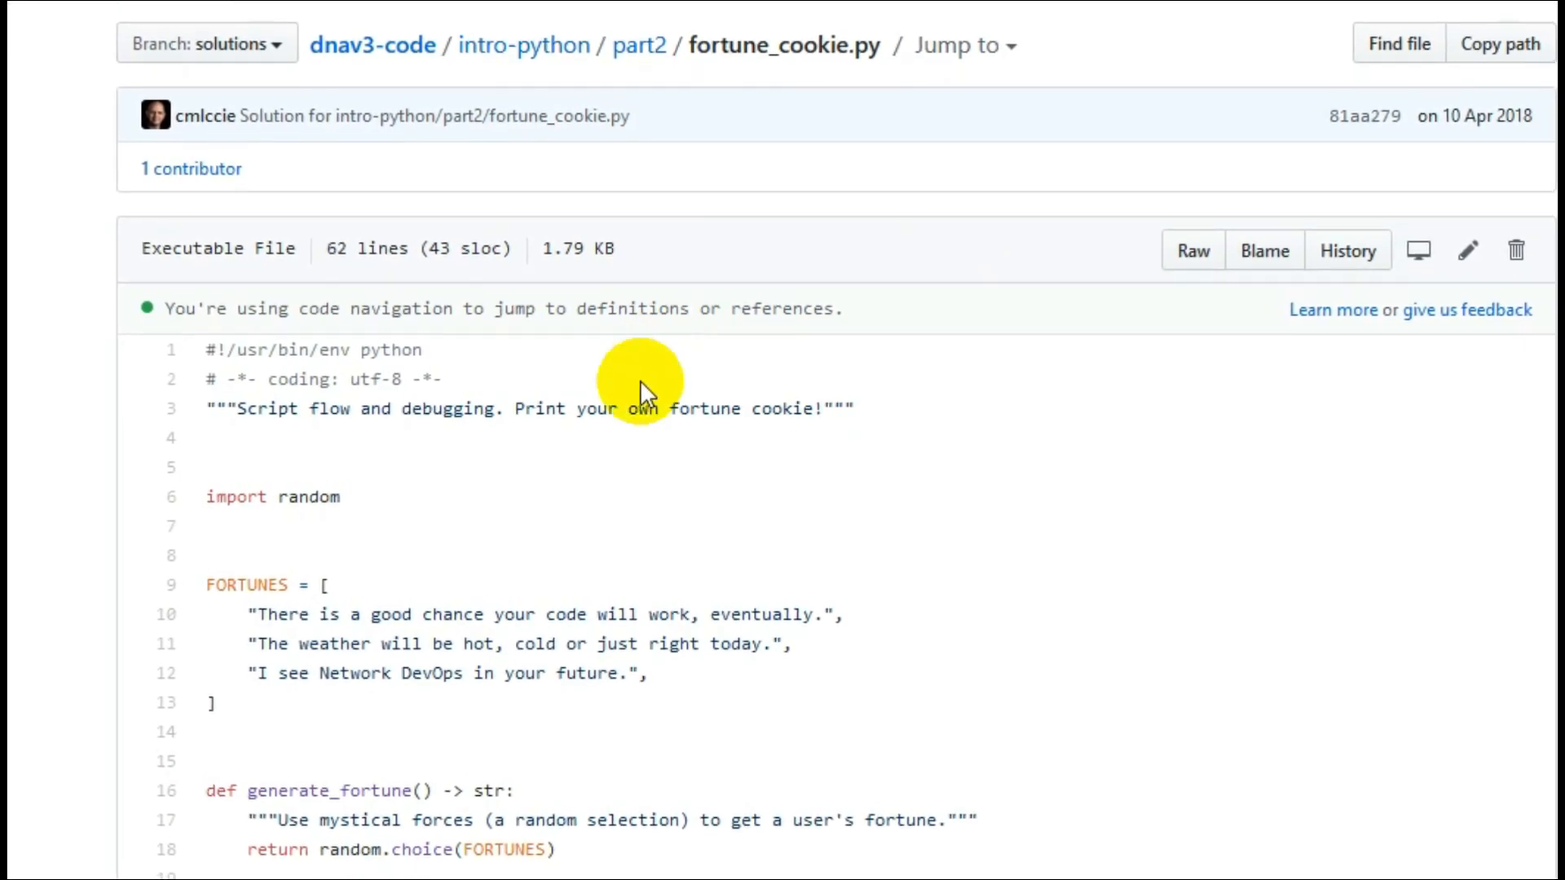
scroll(640, 381, "down", 4)
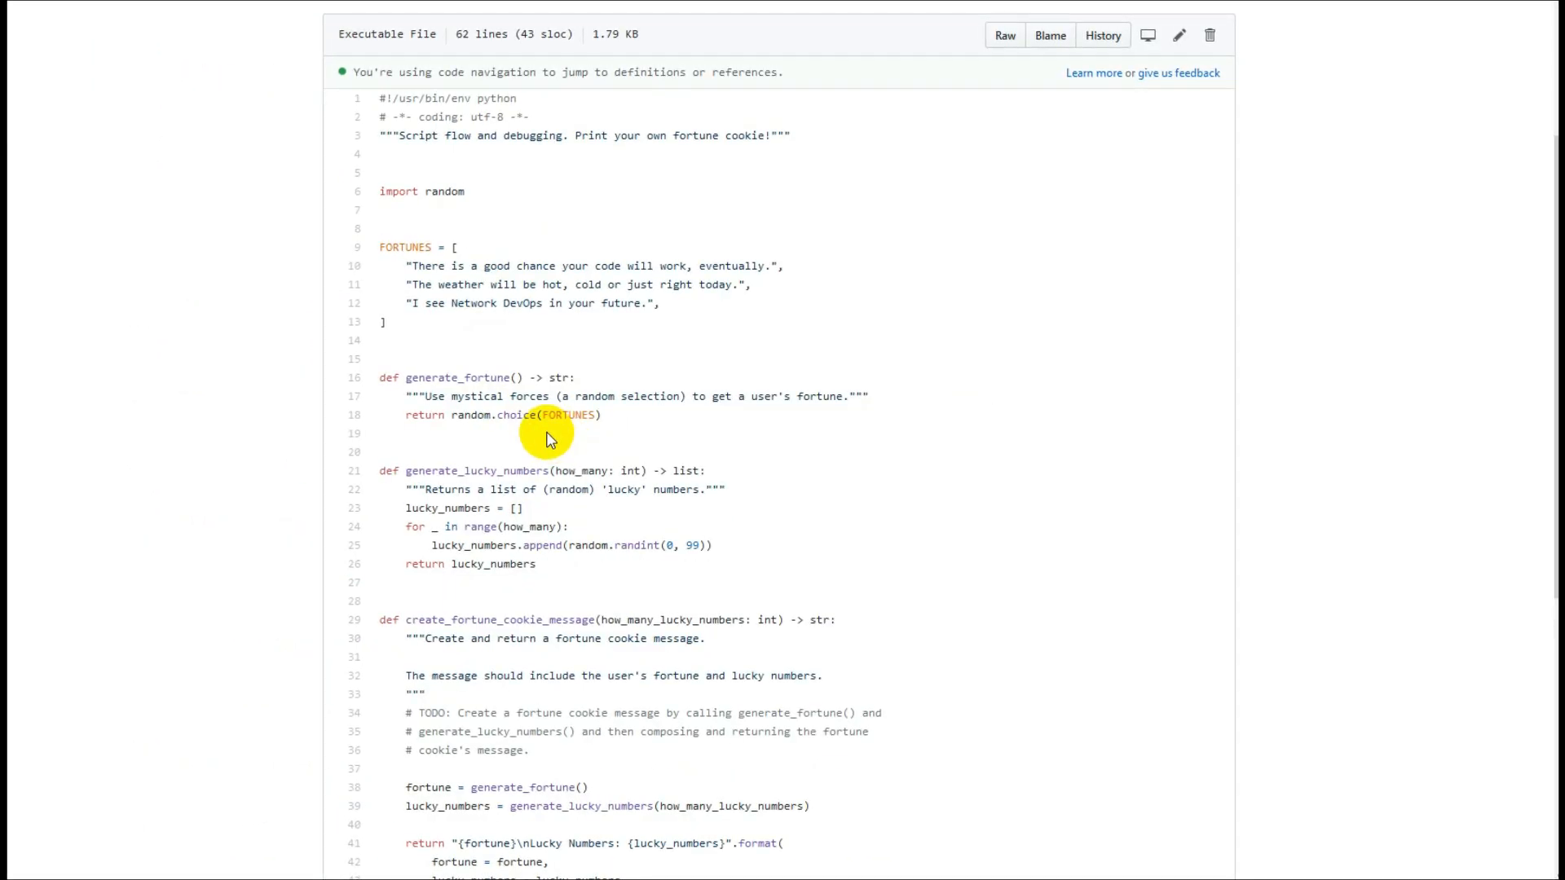
scroll(547, 436, "down", 2)
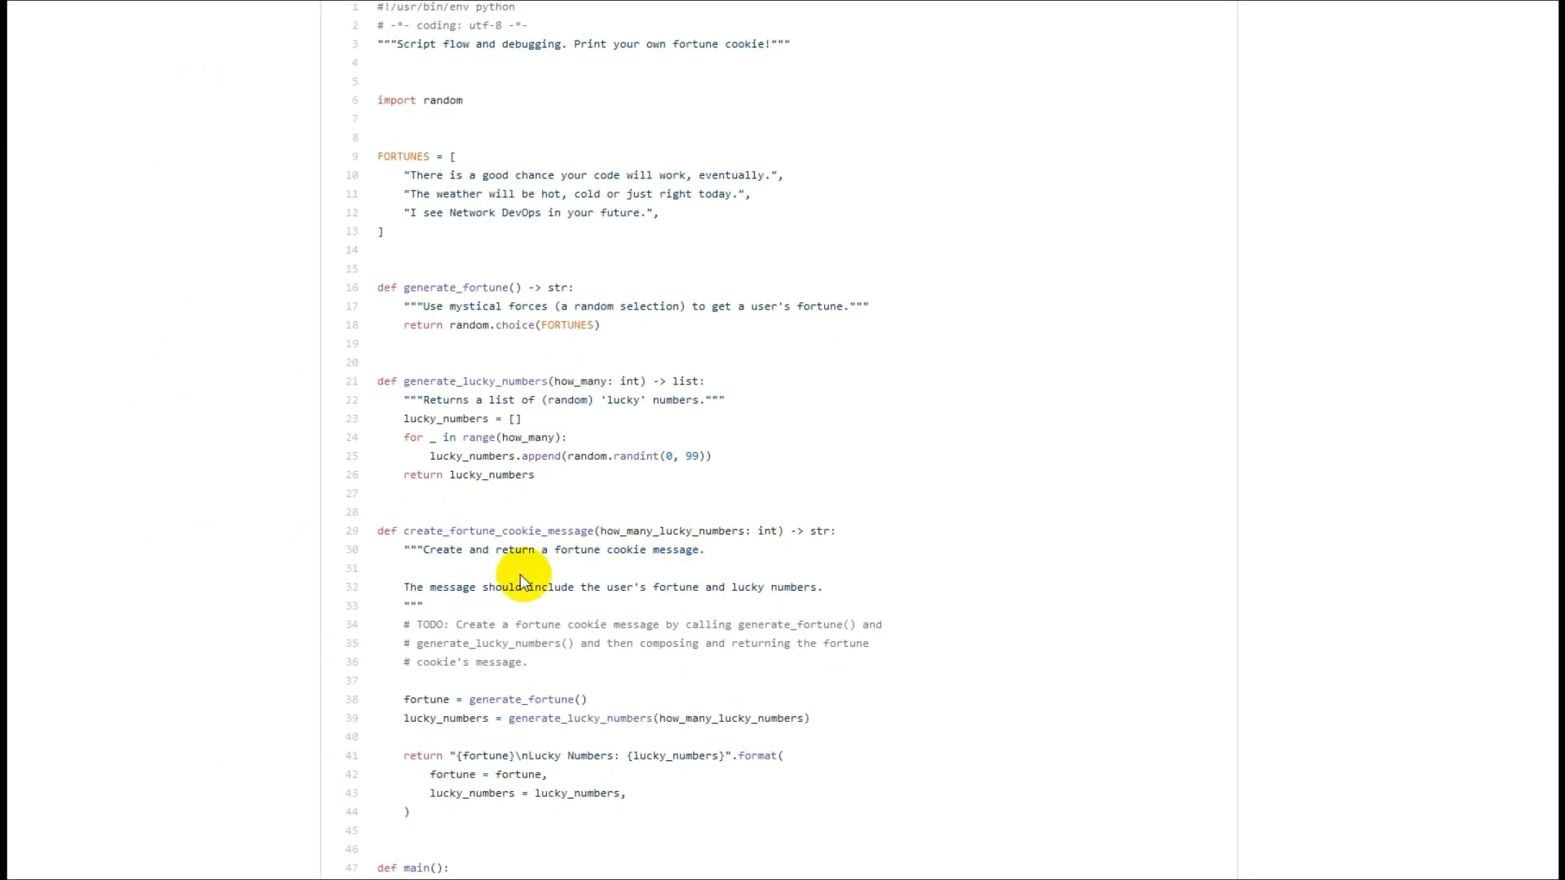
scroll(478, 588, "down", 3)
scroll(478, 587, "down", 3)
scroll(551, 586, "down", 2)
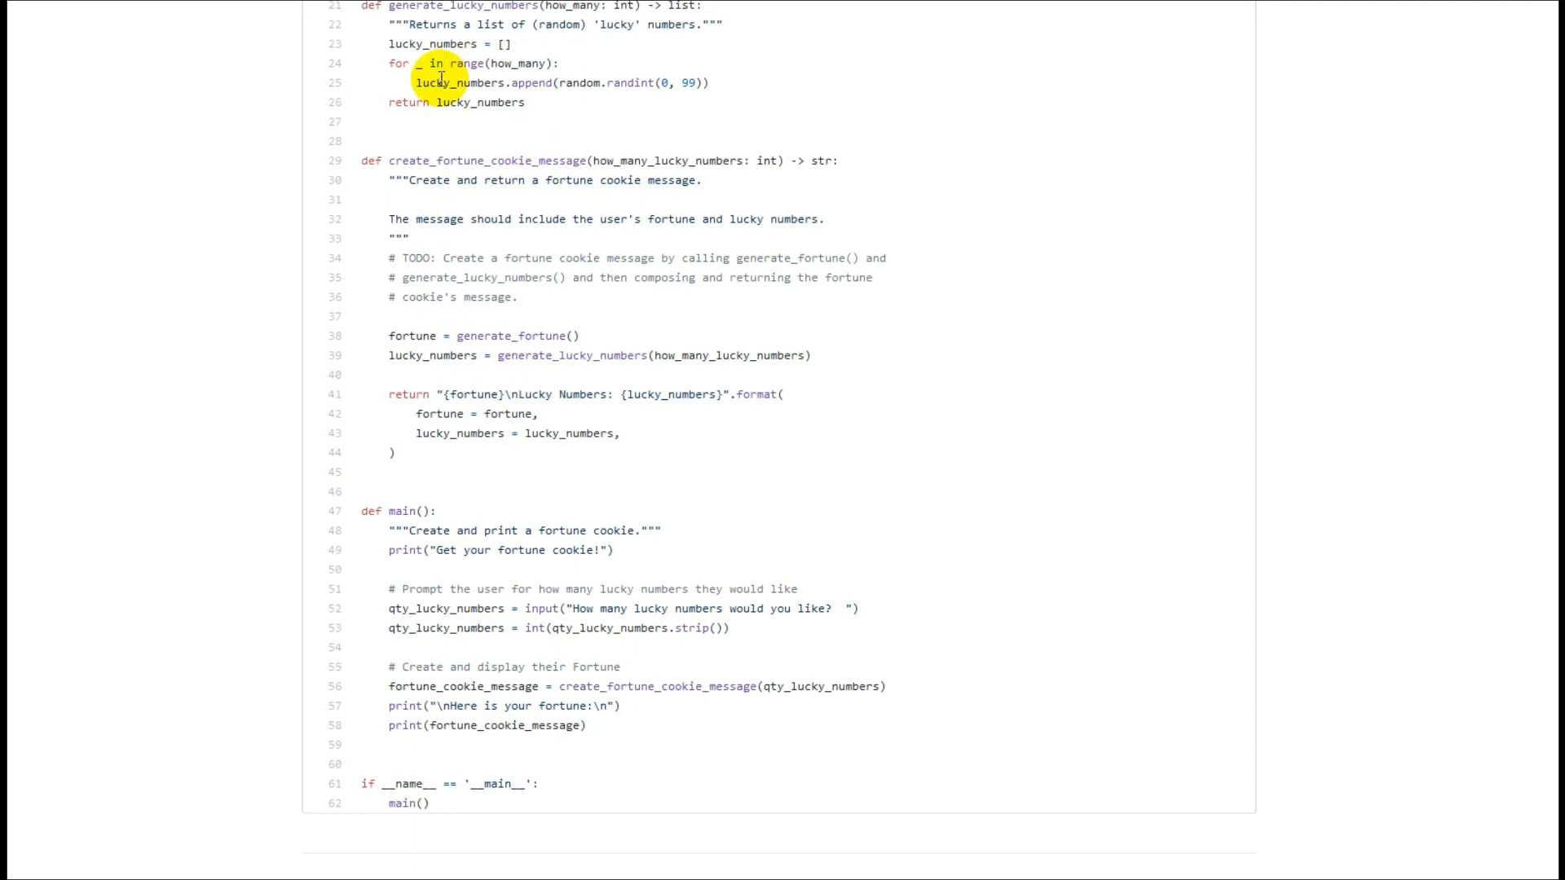
Highlight the lucky-numbers loop on lines 24-25 of fortune_cookie.py, then clear the highlight
left_click_drag(388, 62, 720, 75)
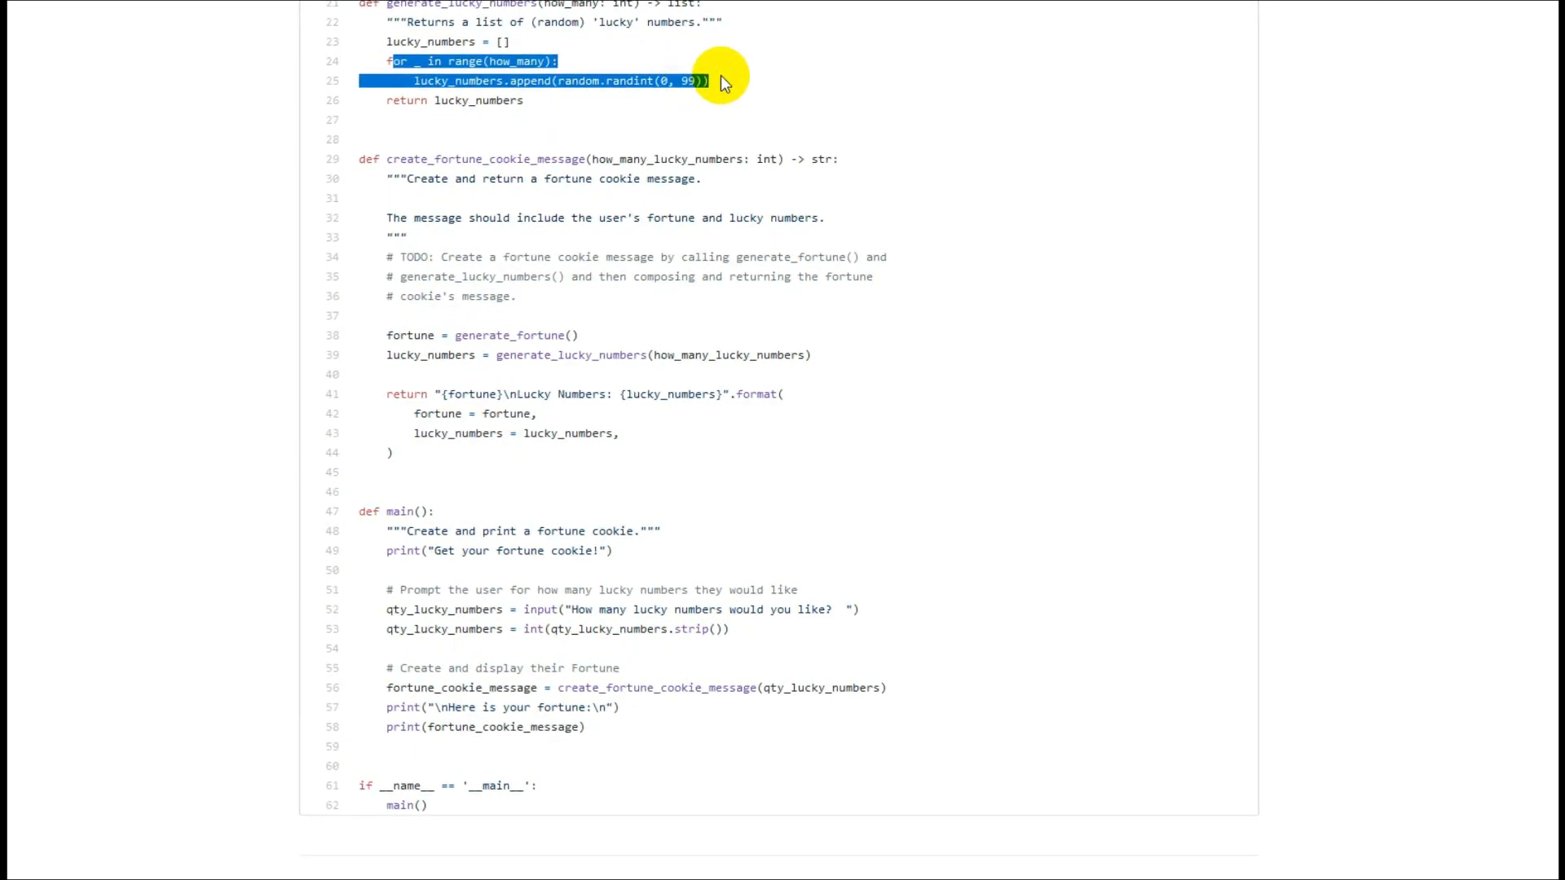
left_click(650, 107)
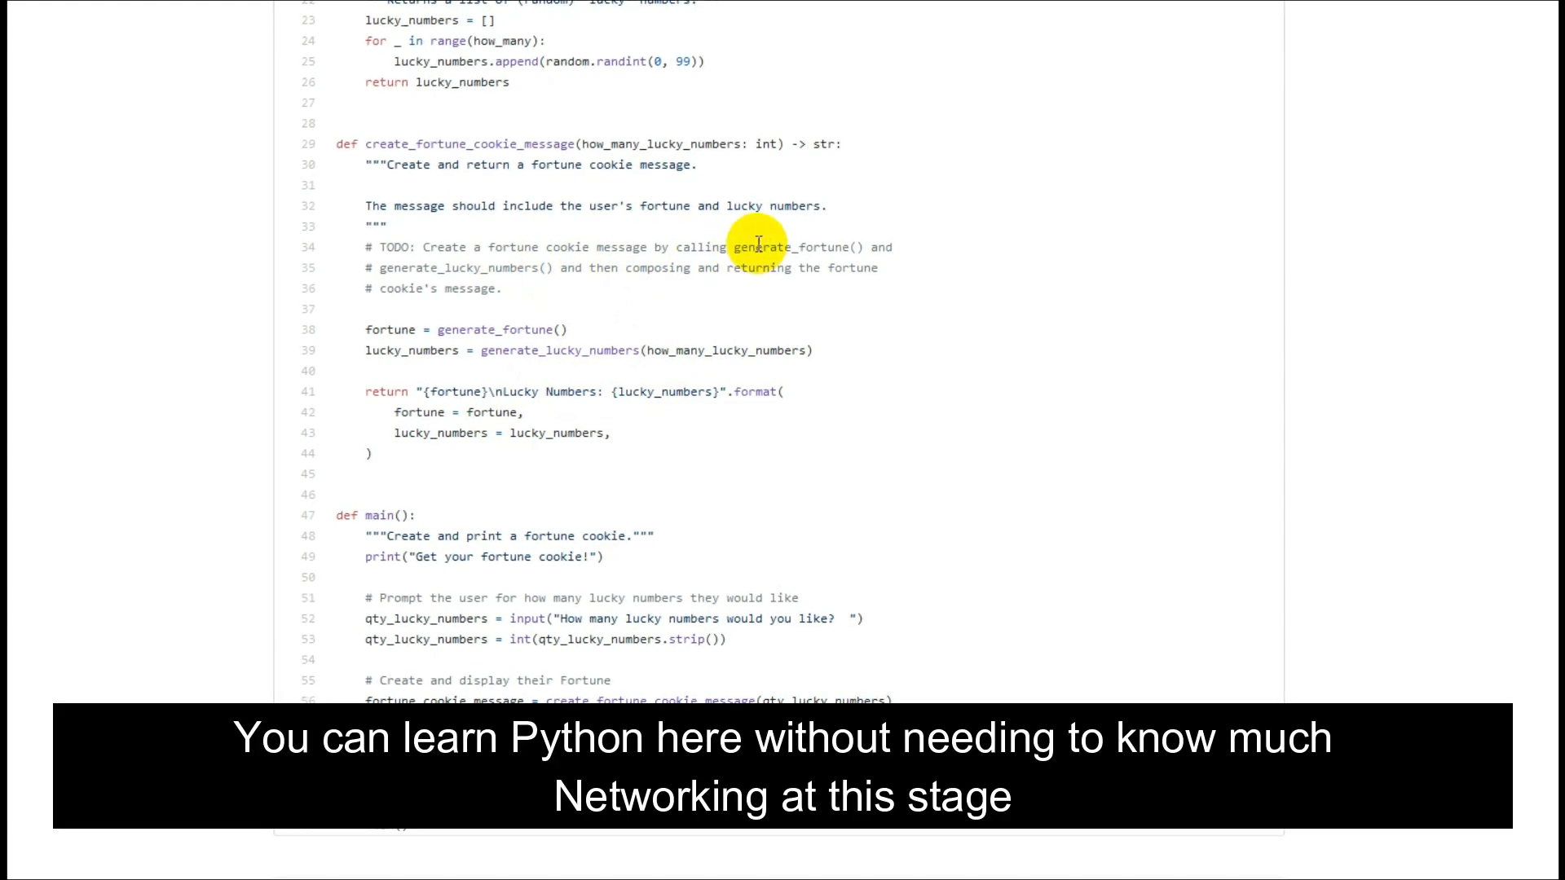
scroll(554, 266, "up", 10)
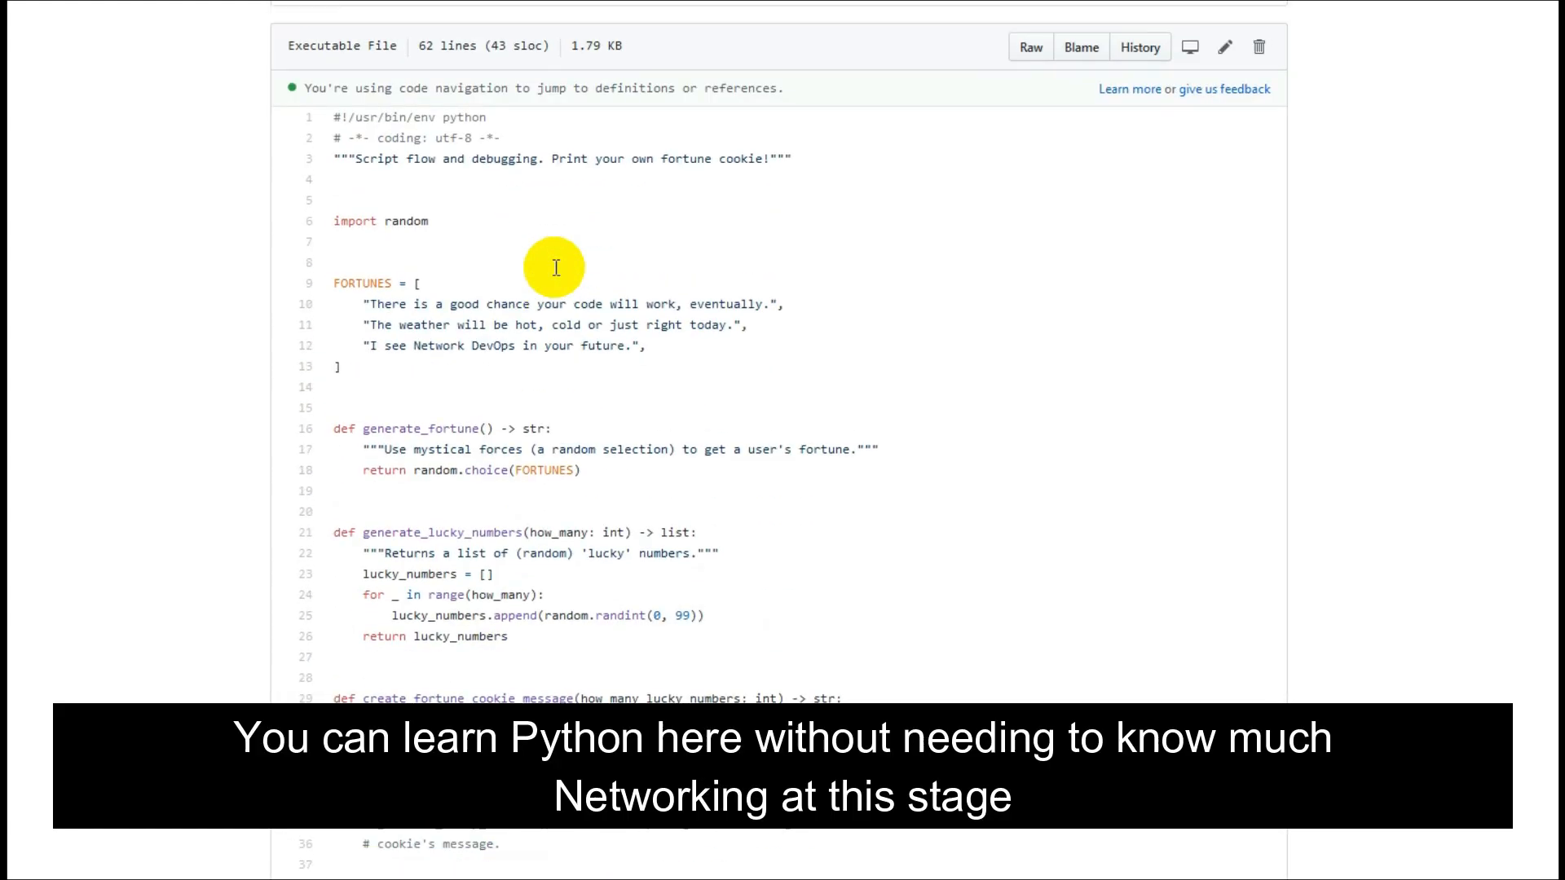
scroll(553, 266, "up", 1)
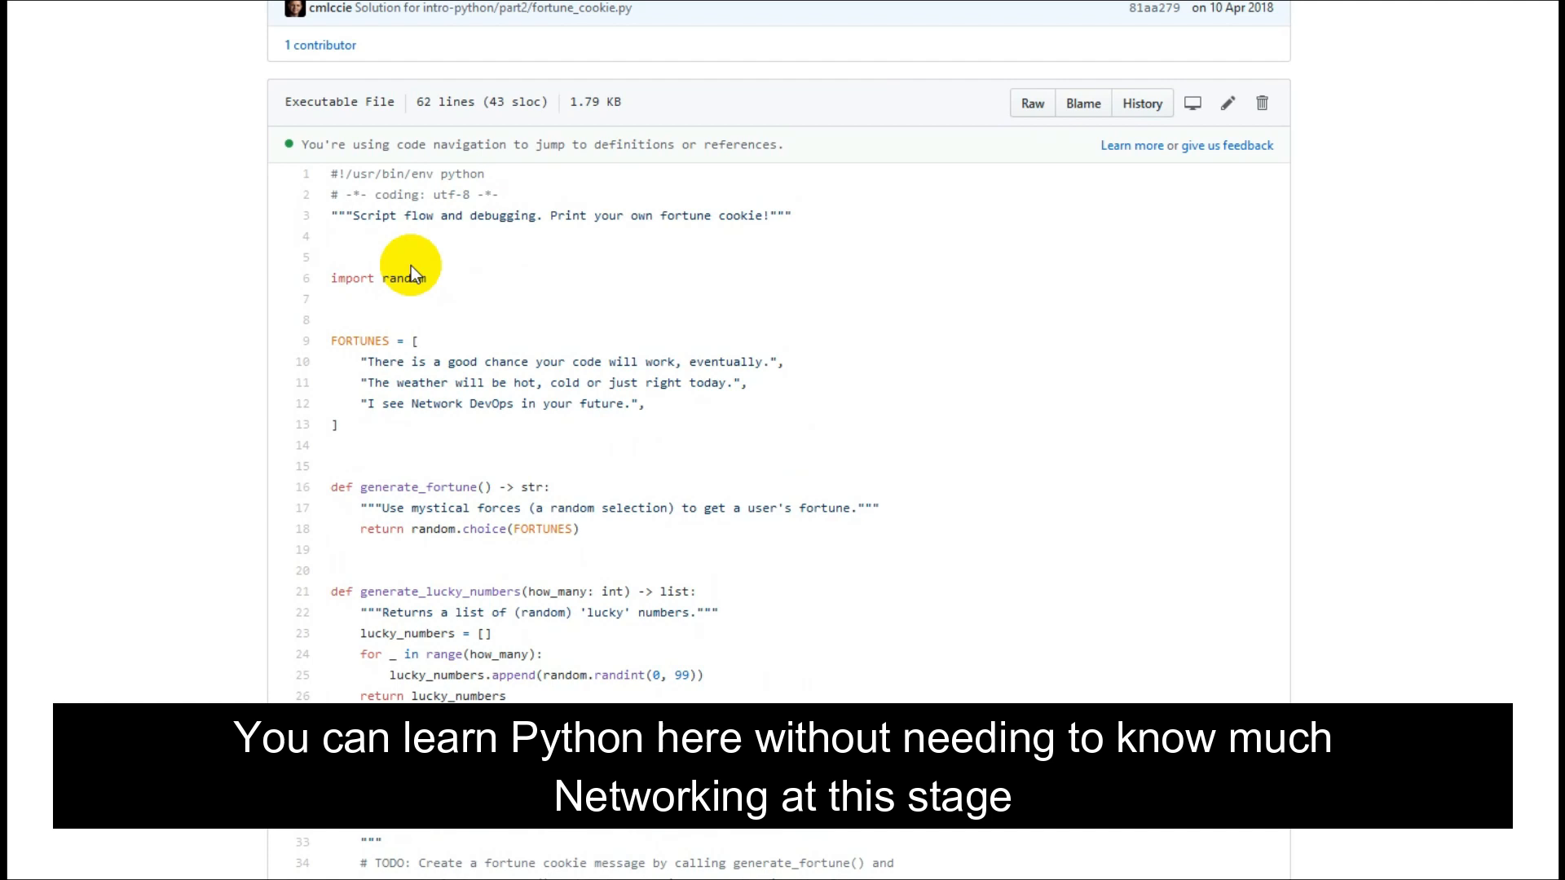
scroll(481, 261, "up", 4)
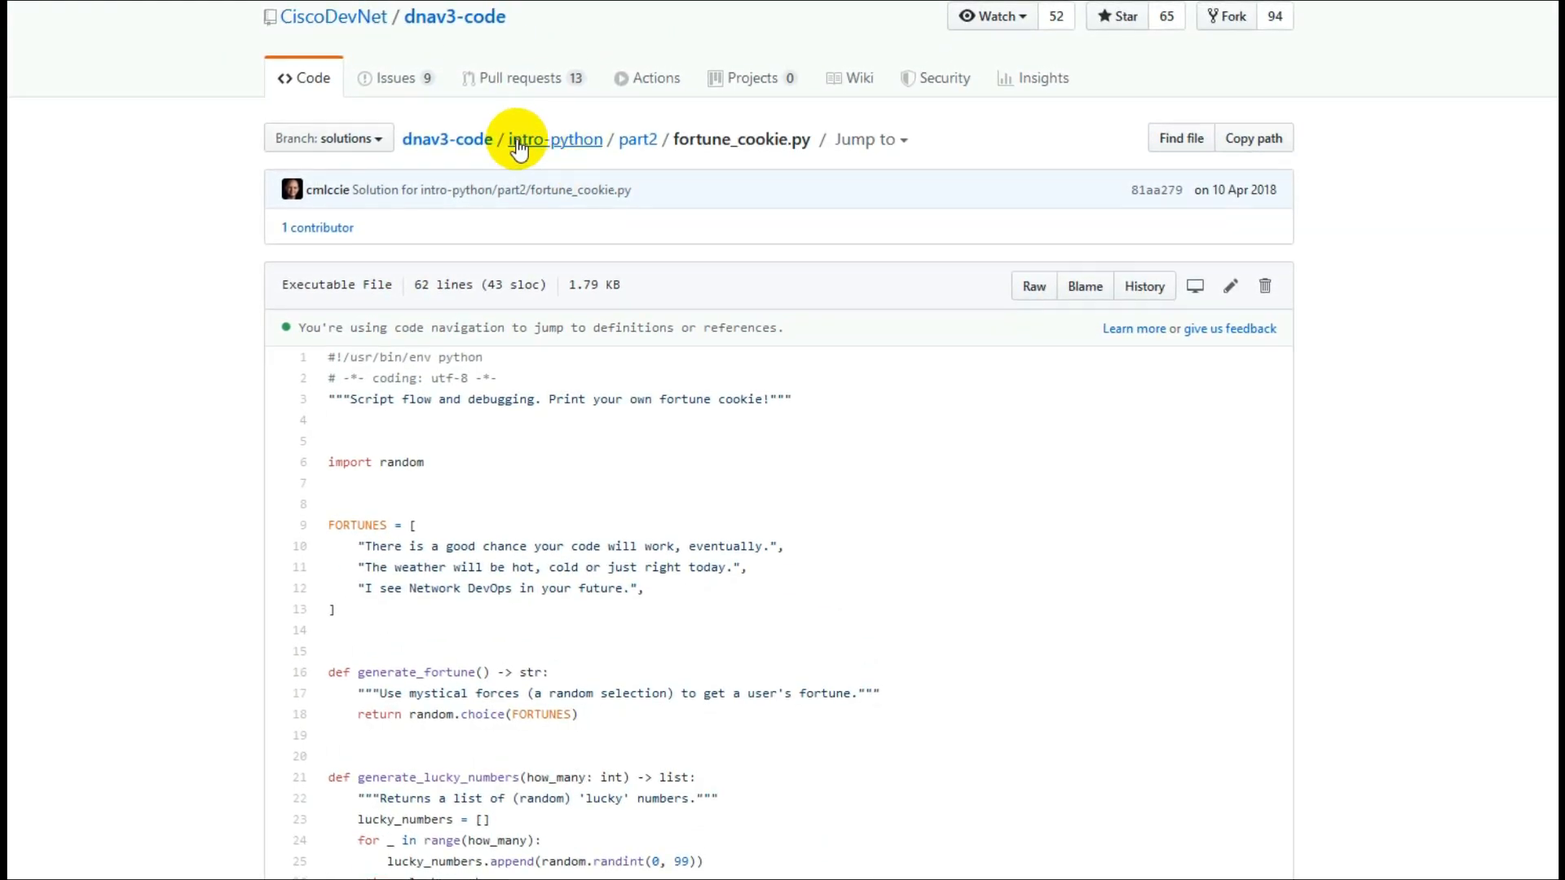
left_click(446, 137)
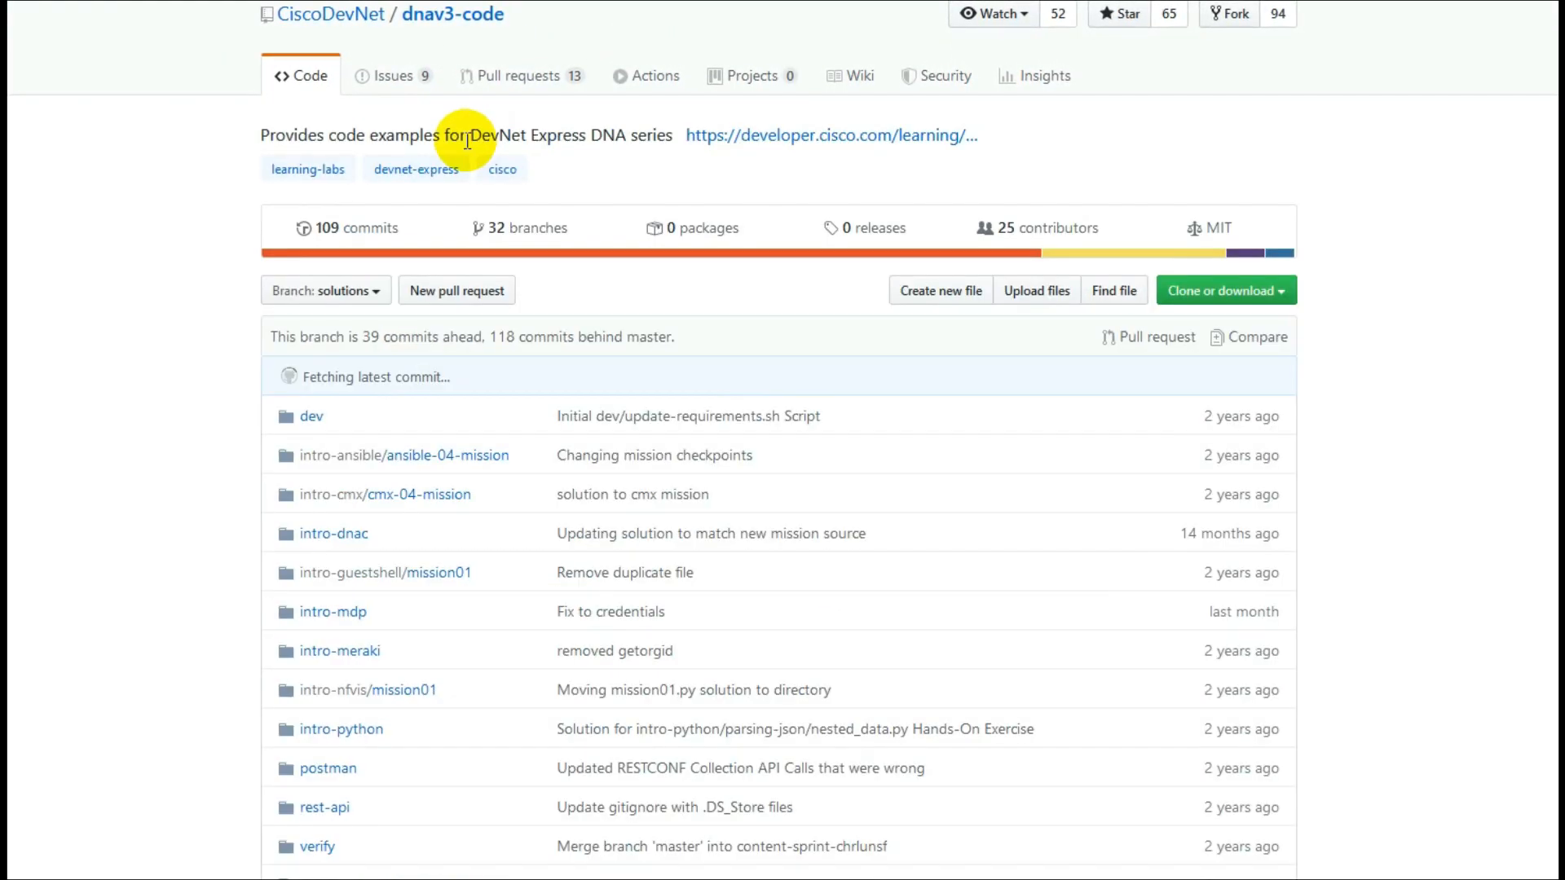
scroll(260, 499, "down", 3)
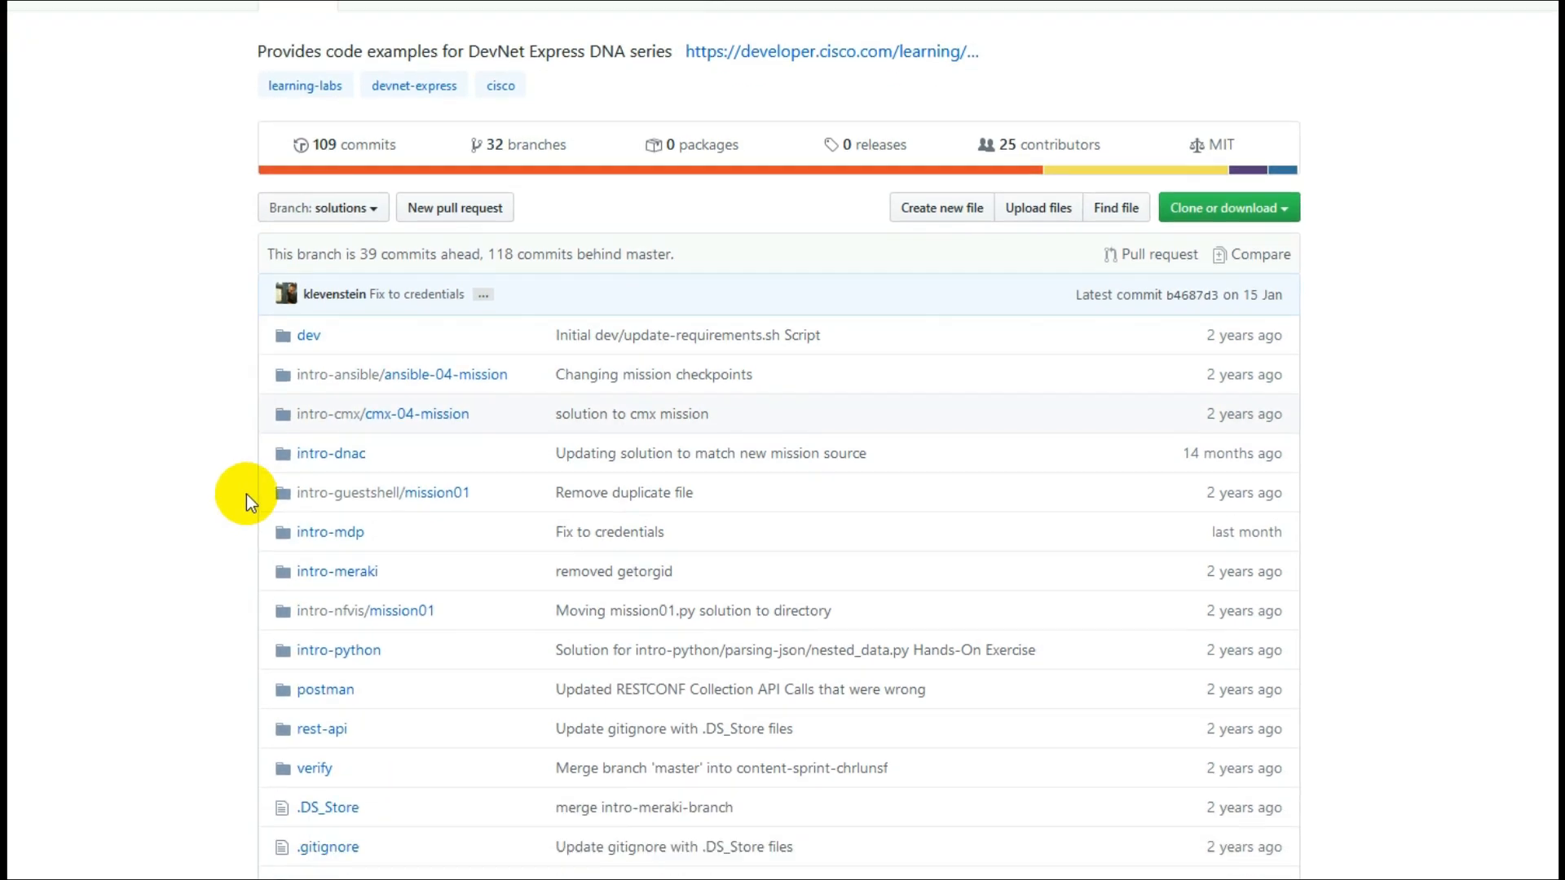
scroll(471, 601, "down", 3)
scroll(228, 583, "down", 3)
scroll(229, 582, "down", 2)
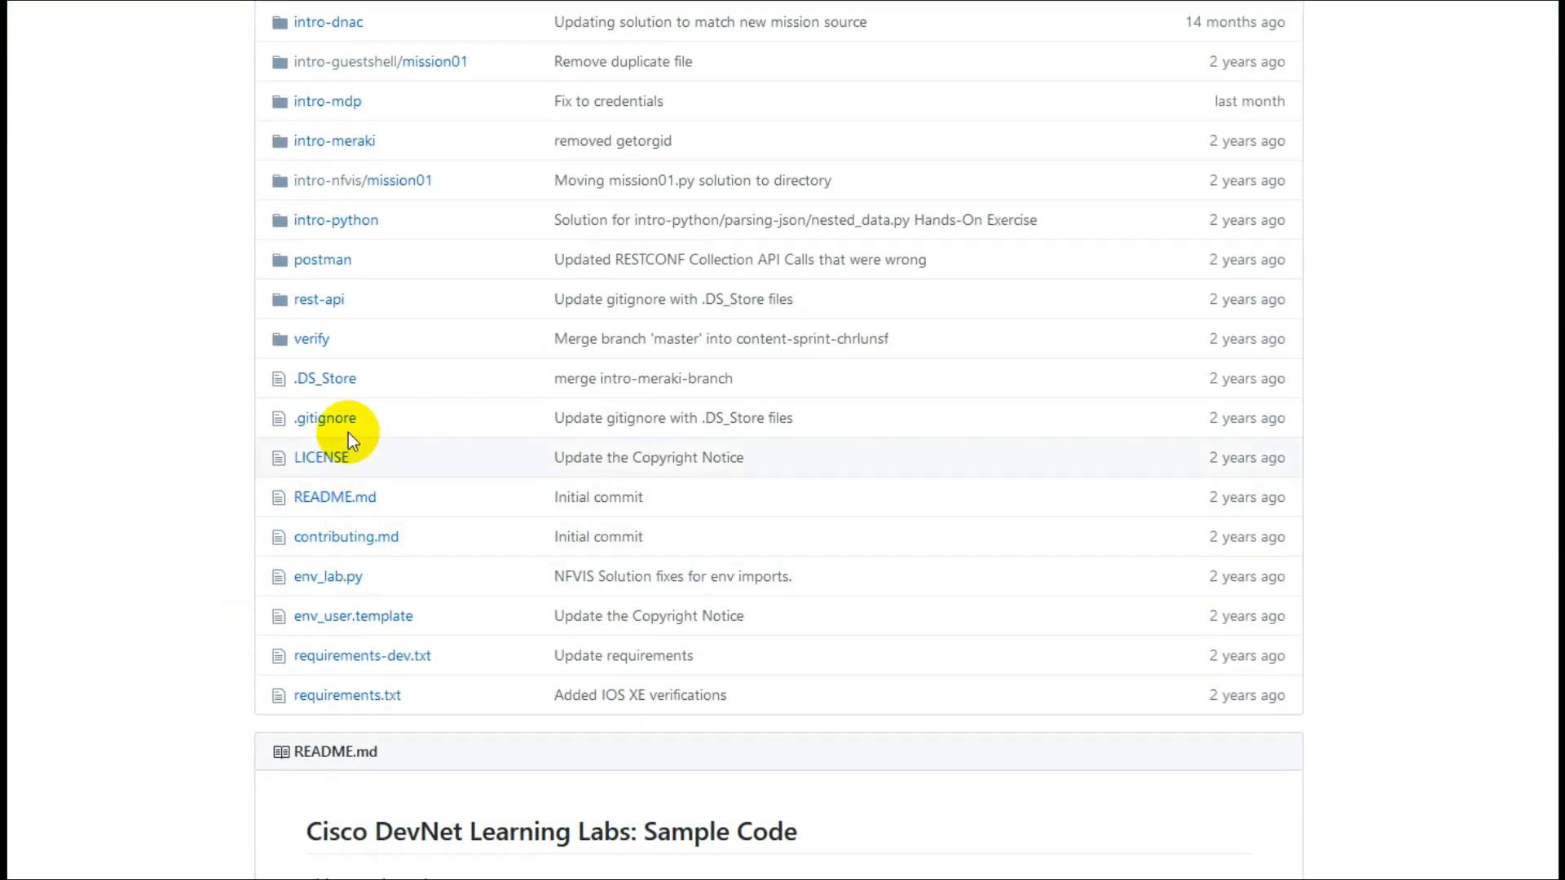
scroll(348, 433, "down", 1)
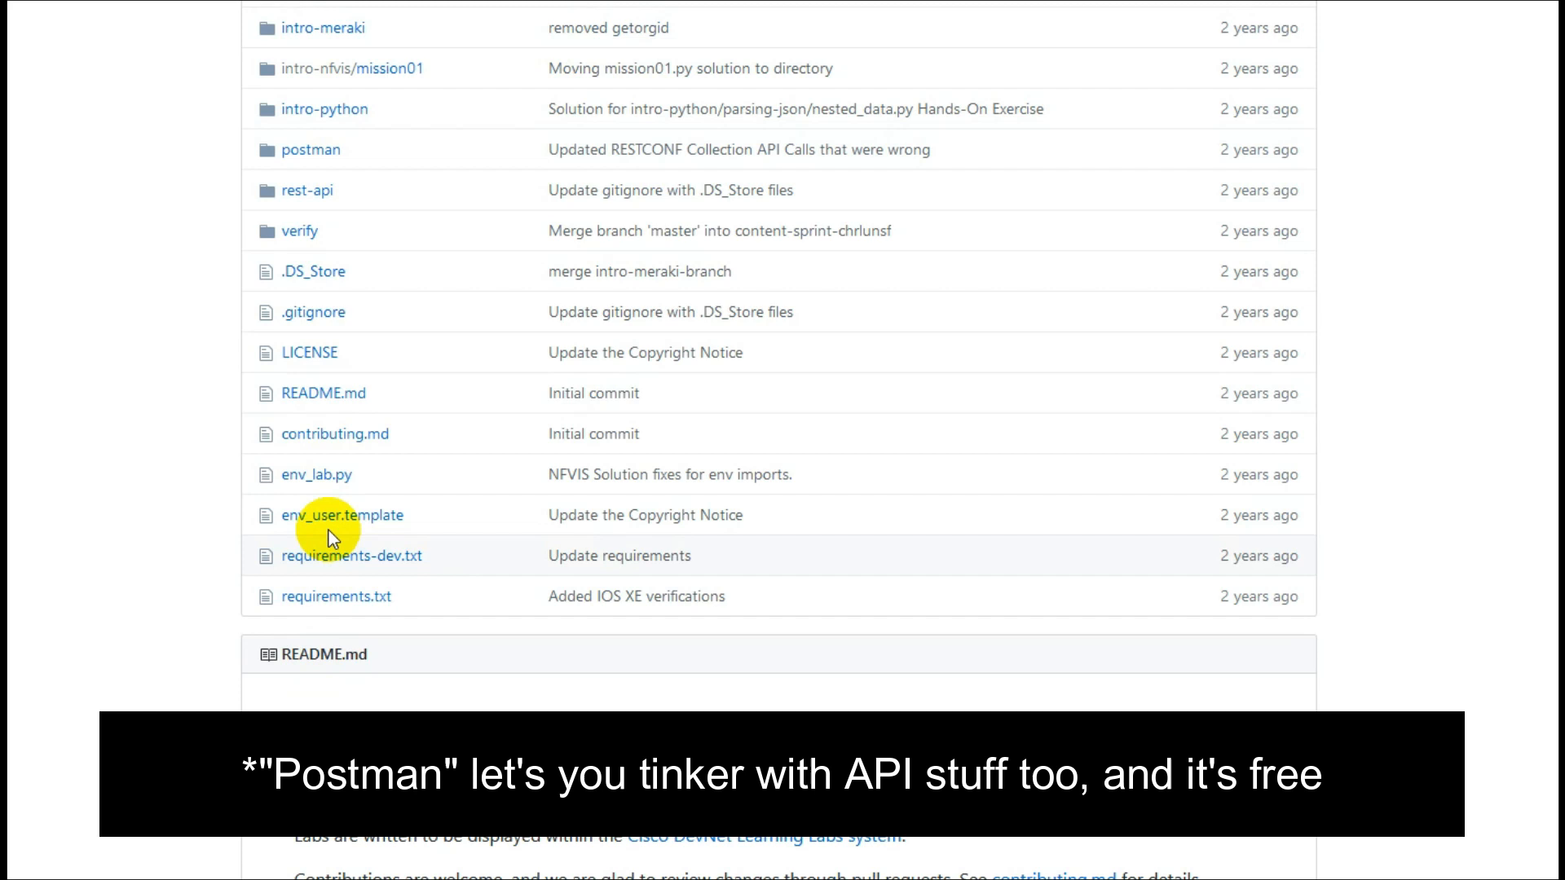
left_click(304, 394)
scroll(419, 408, "down", 3)
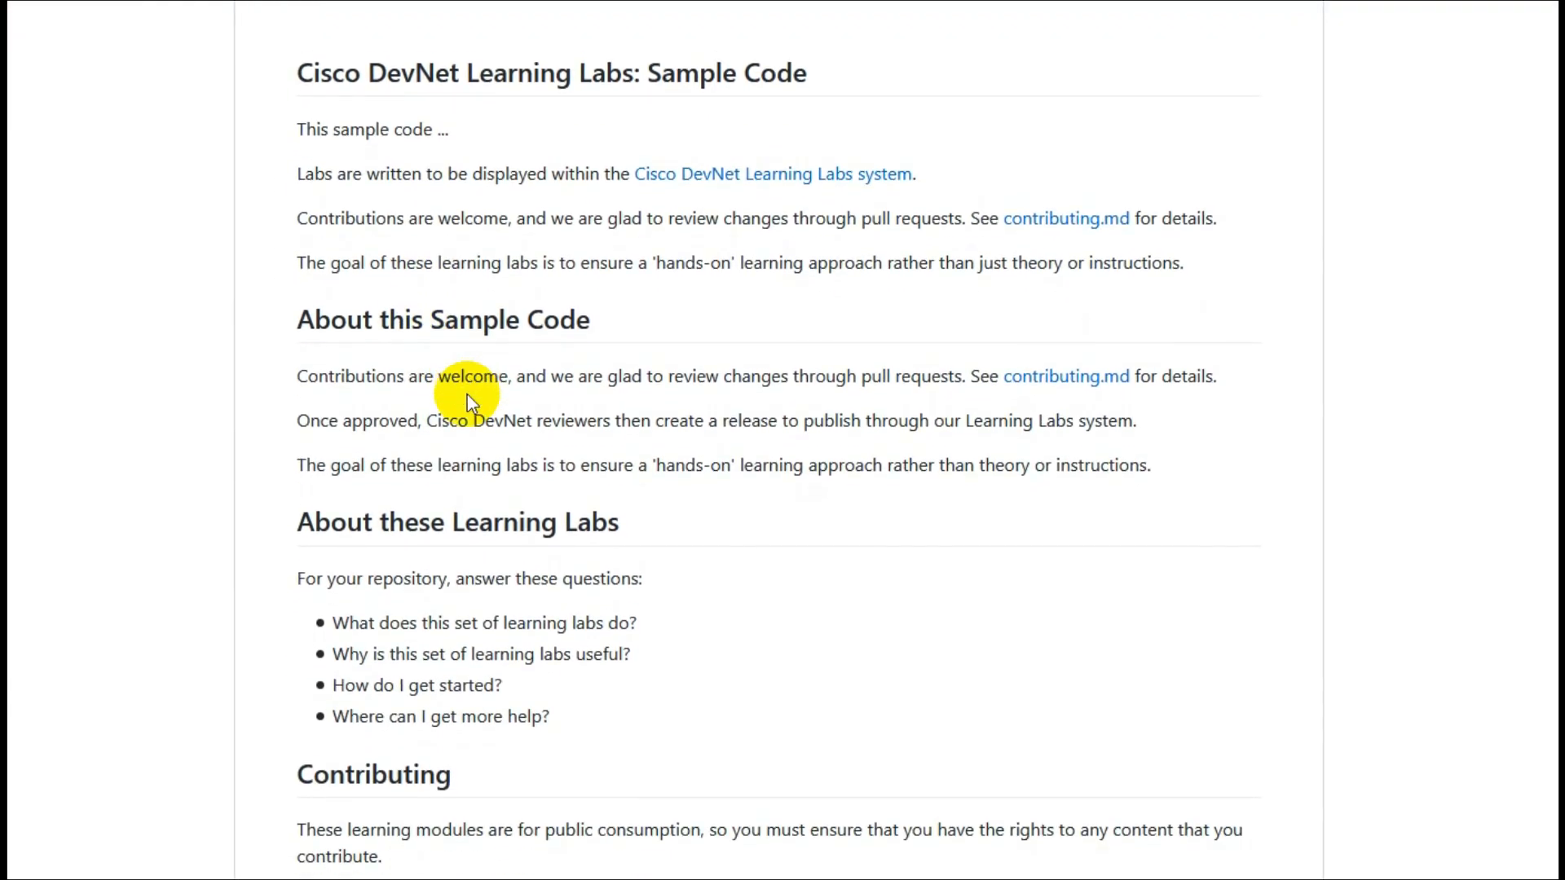
left_click_drag(294, 162, 312, 161)
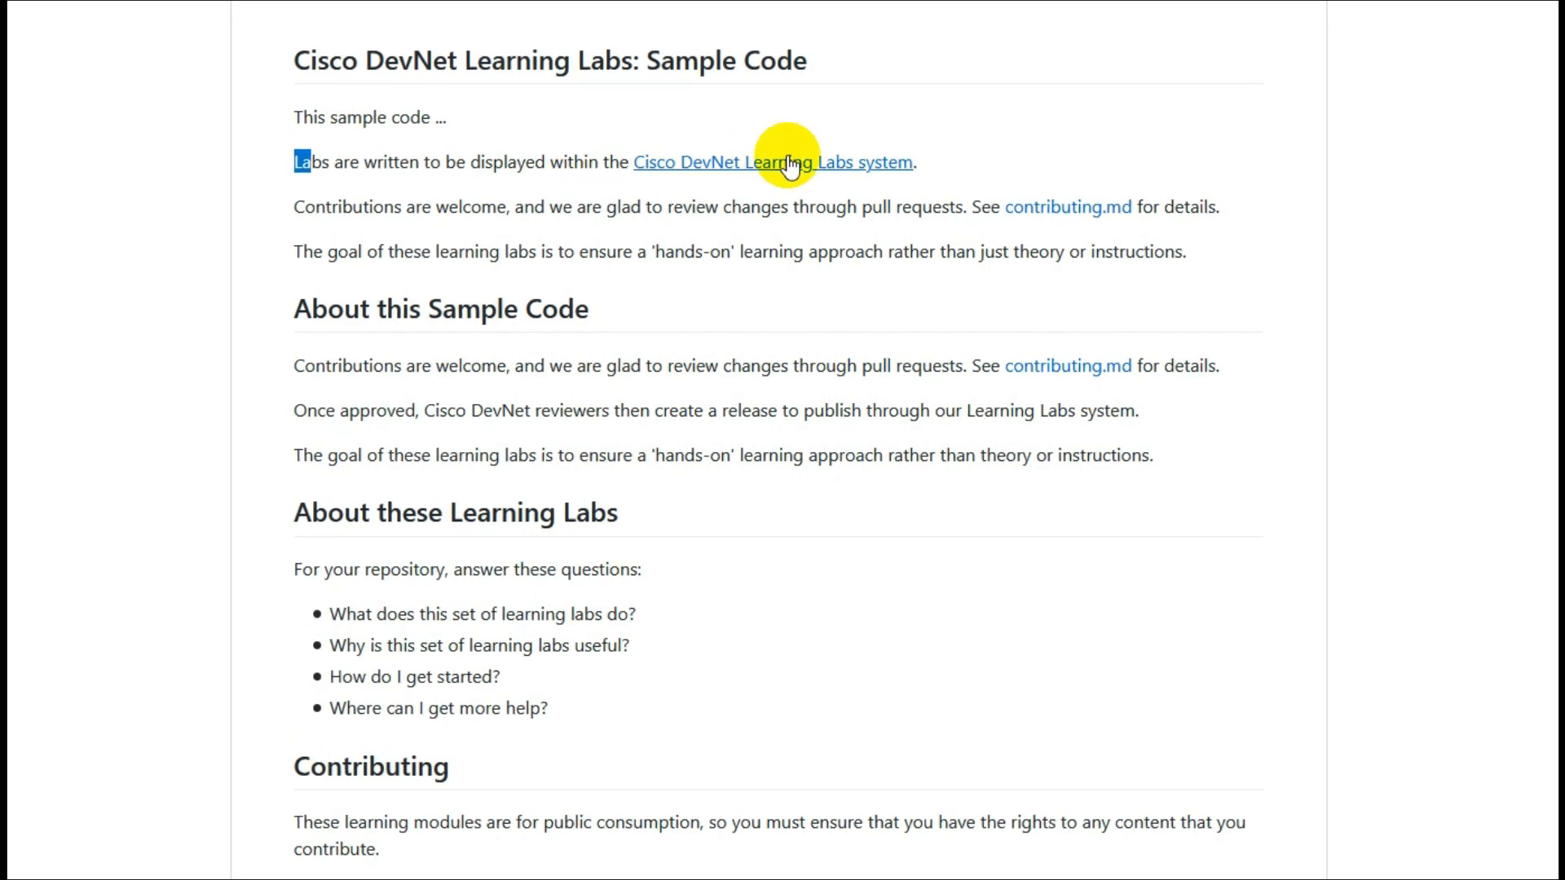
scroll(394, 734, "down", 3)
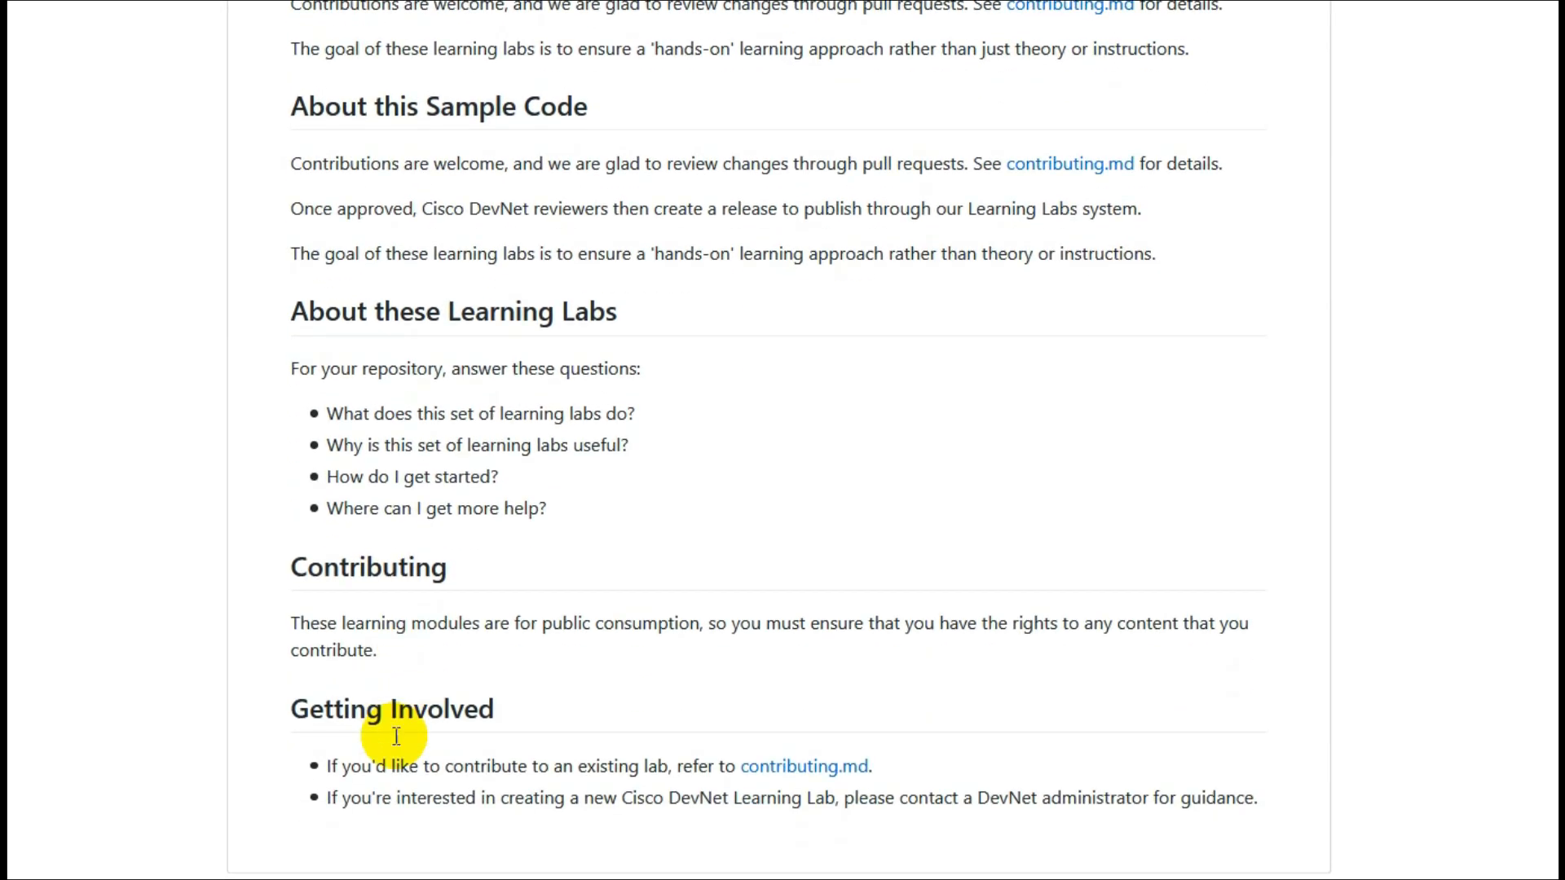
scroll(660, 74, "up", 1)
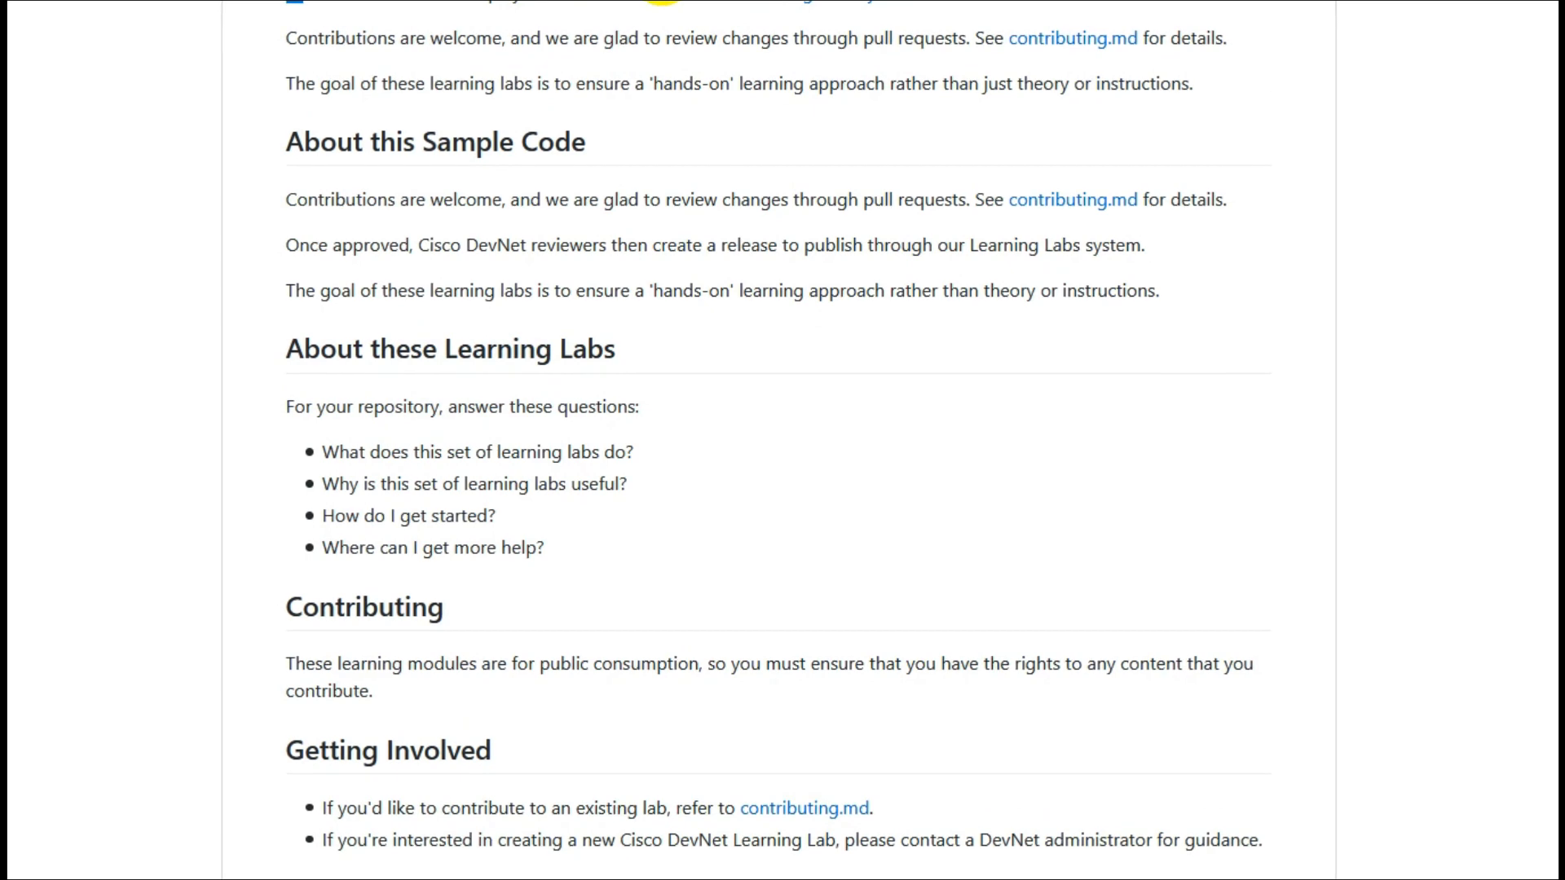
scroll(658, 398, "down", 1)
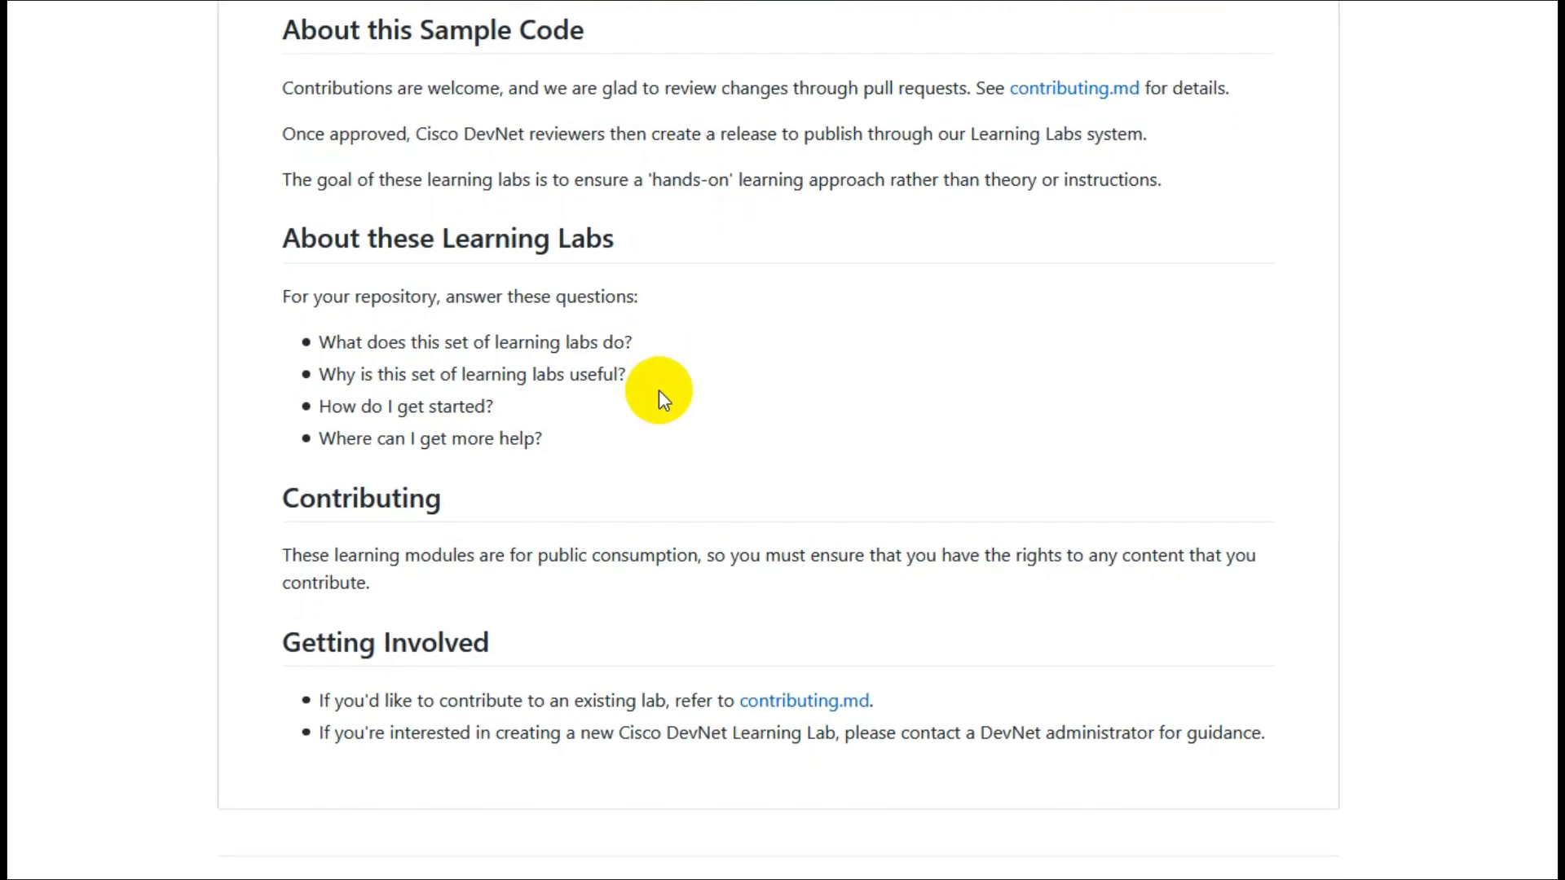
scroll(1100, 148, "up", 6)
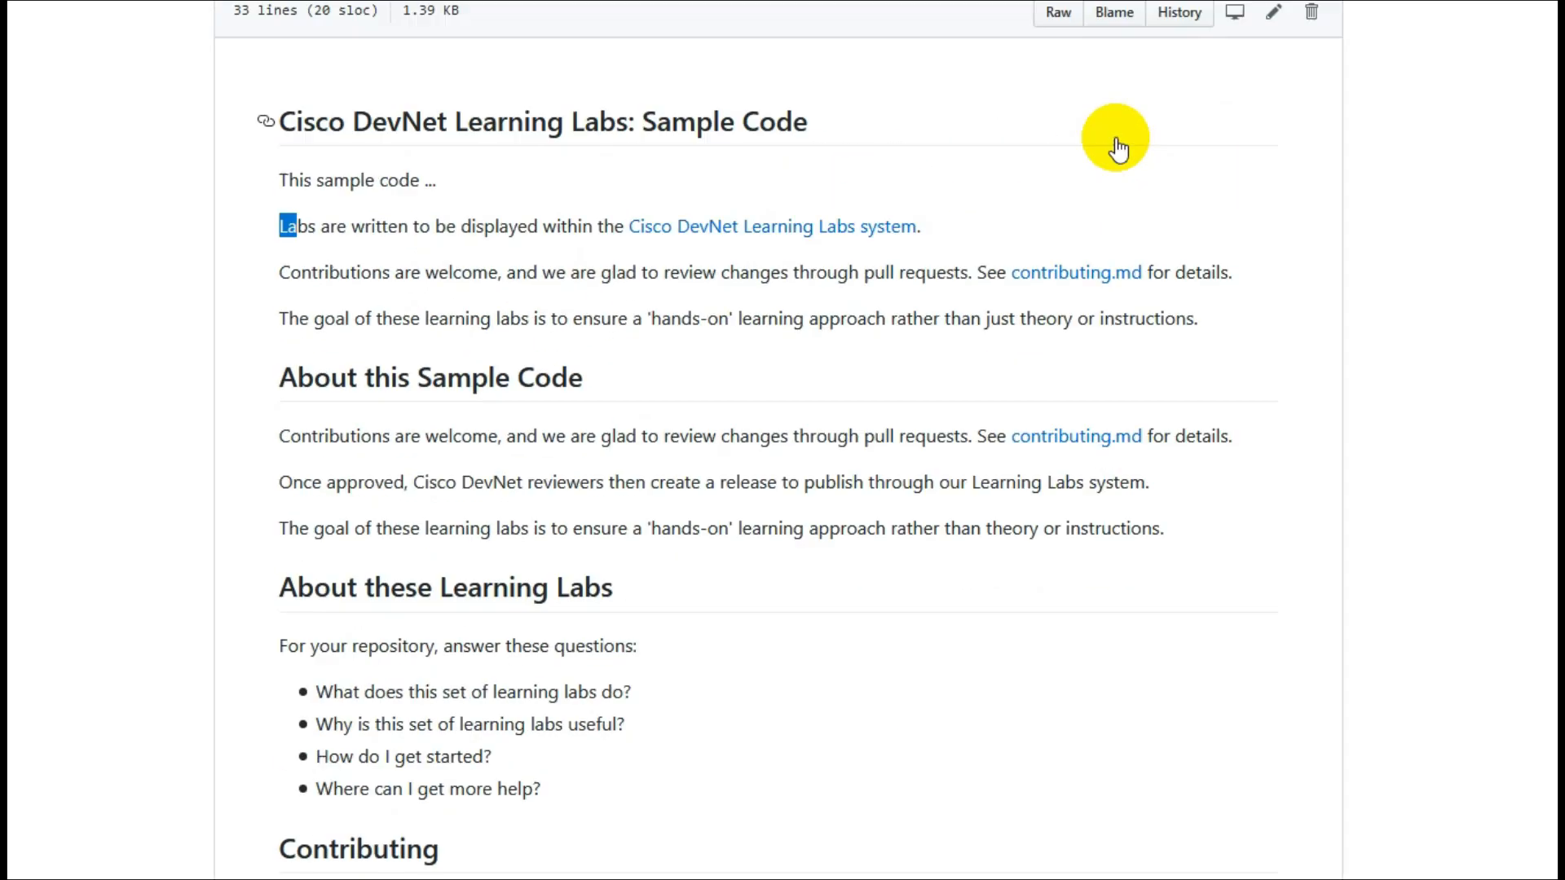
scroll(1054, 226, "up", 2)
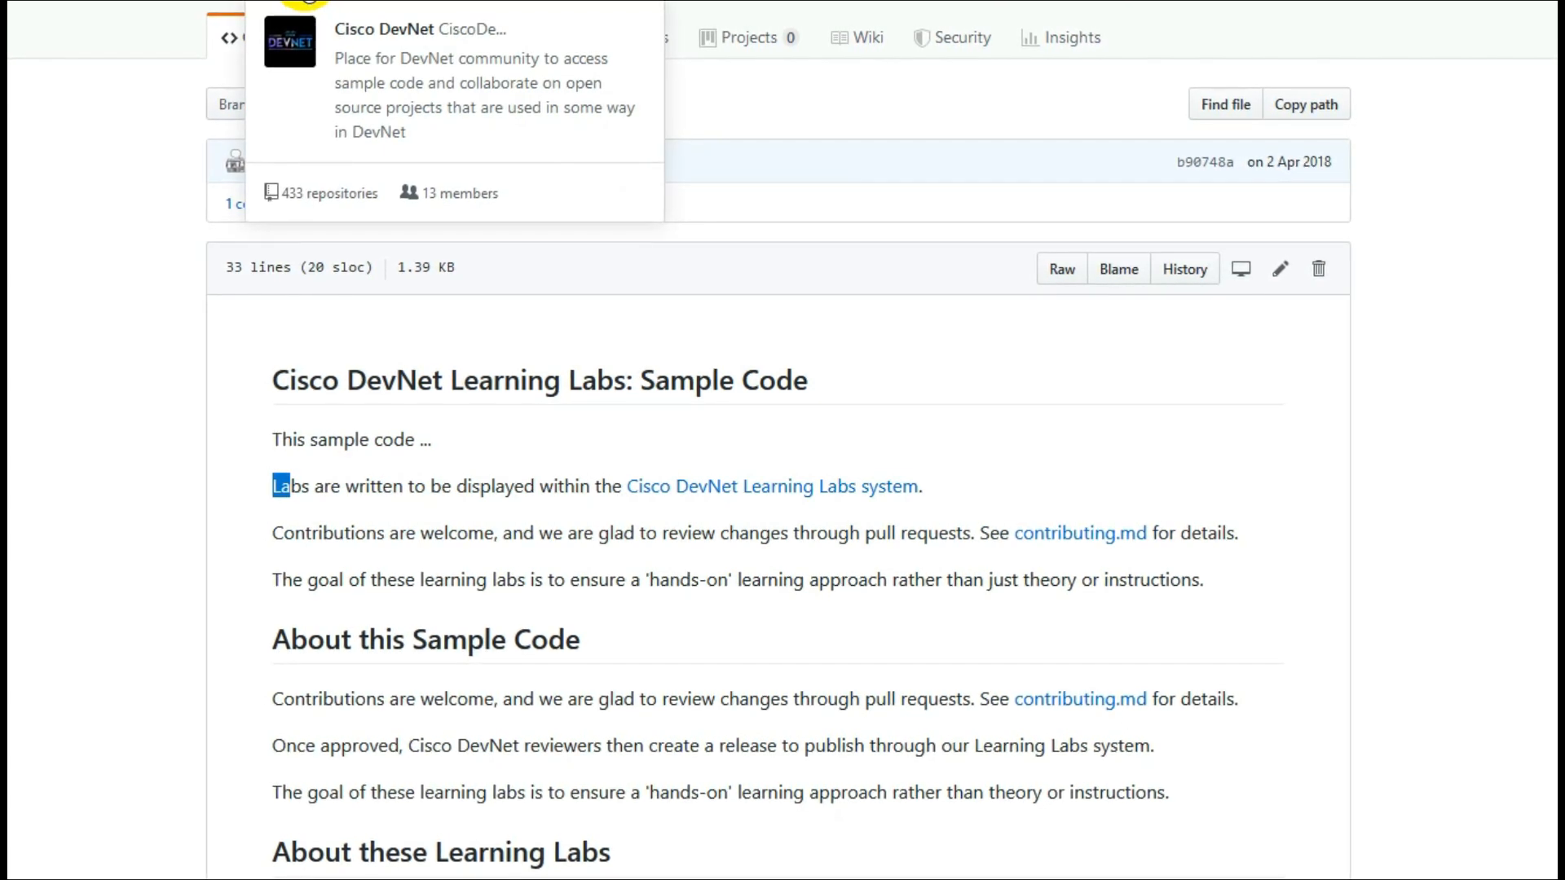
From the CiscoDevNet organisation's repository list, open python_code_samples_network
left_click(288, 10)
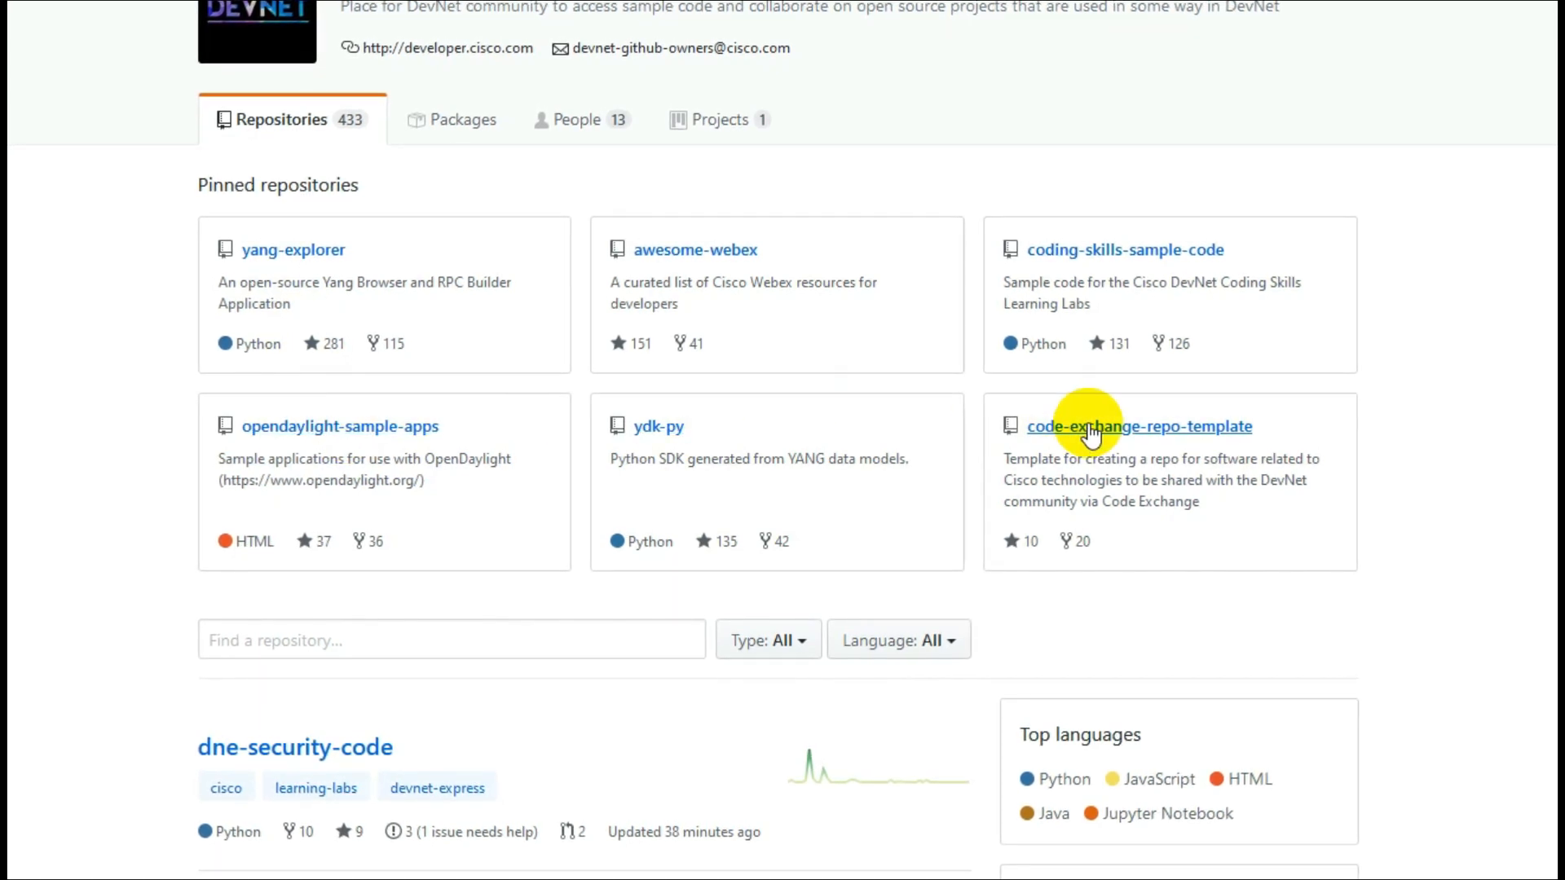
scroll(353, 673, "down", 3)
scroll(352, 660, "down", 3)
scroll(353, 648, "down", 3)
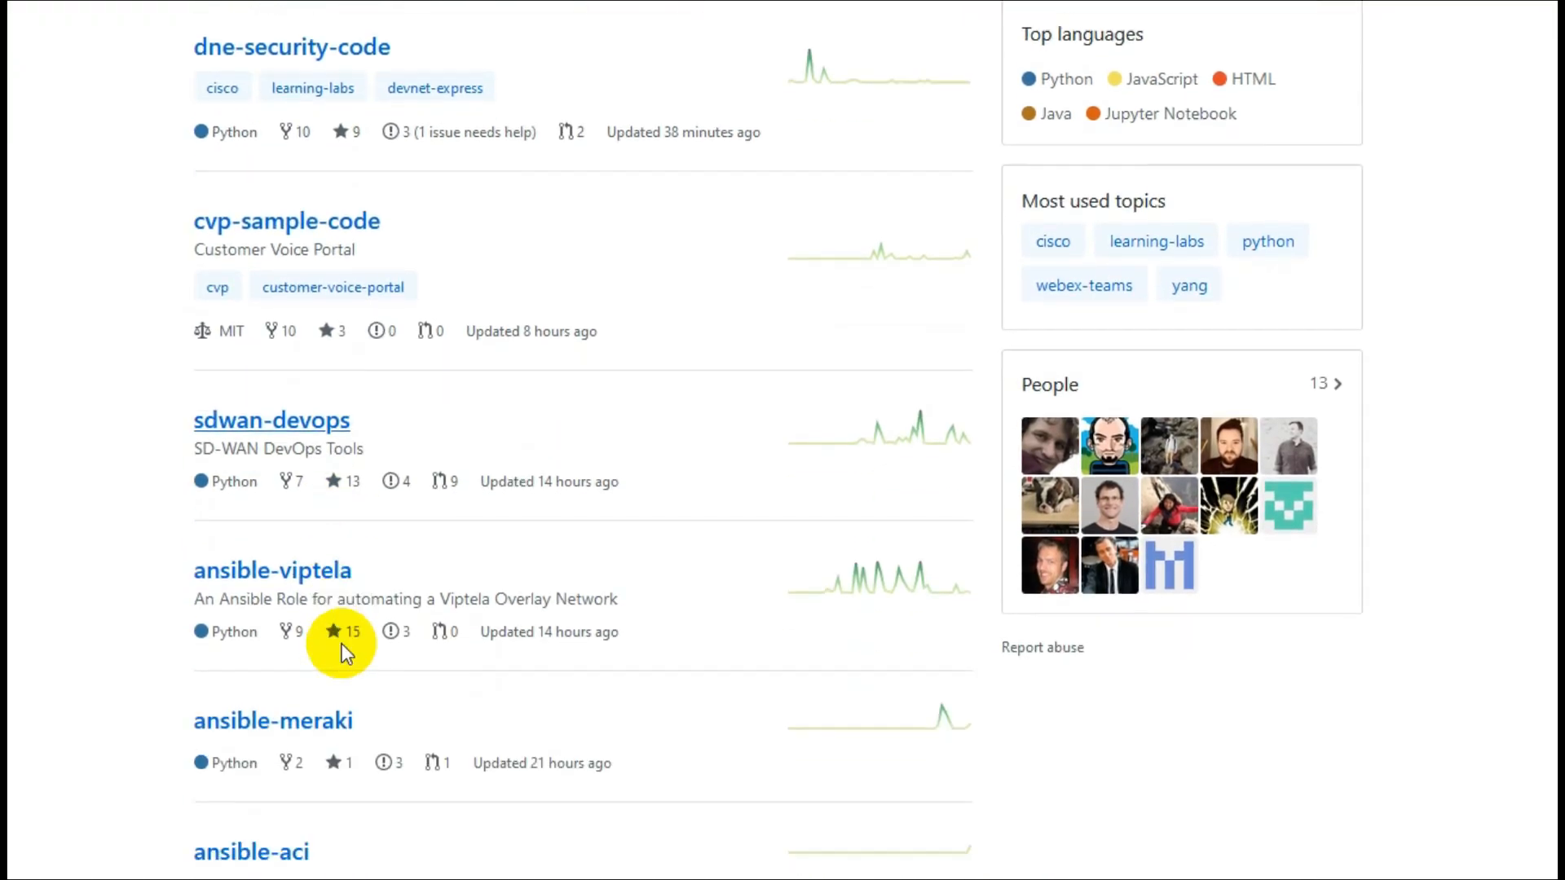
scroll(331, 654, "down", 2)
scroll(322, 649, "down", 2)
scroll(422, 635, "down", 4)
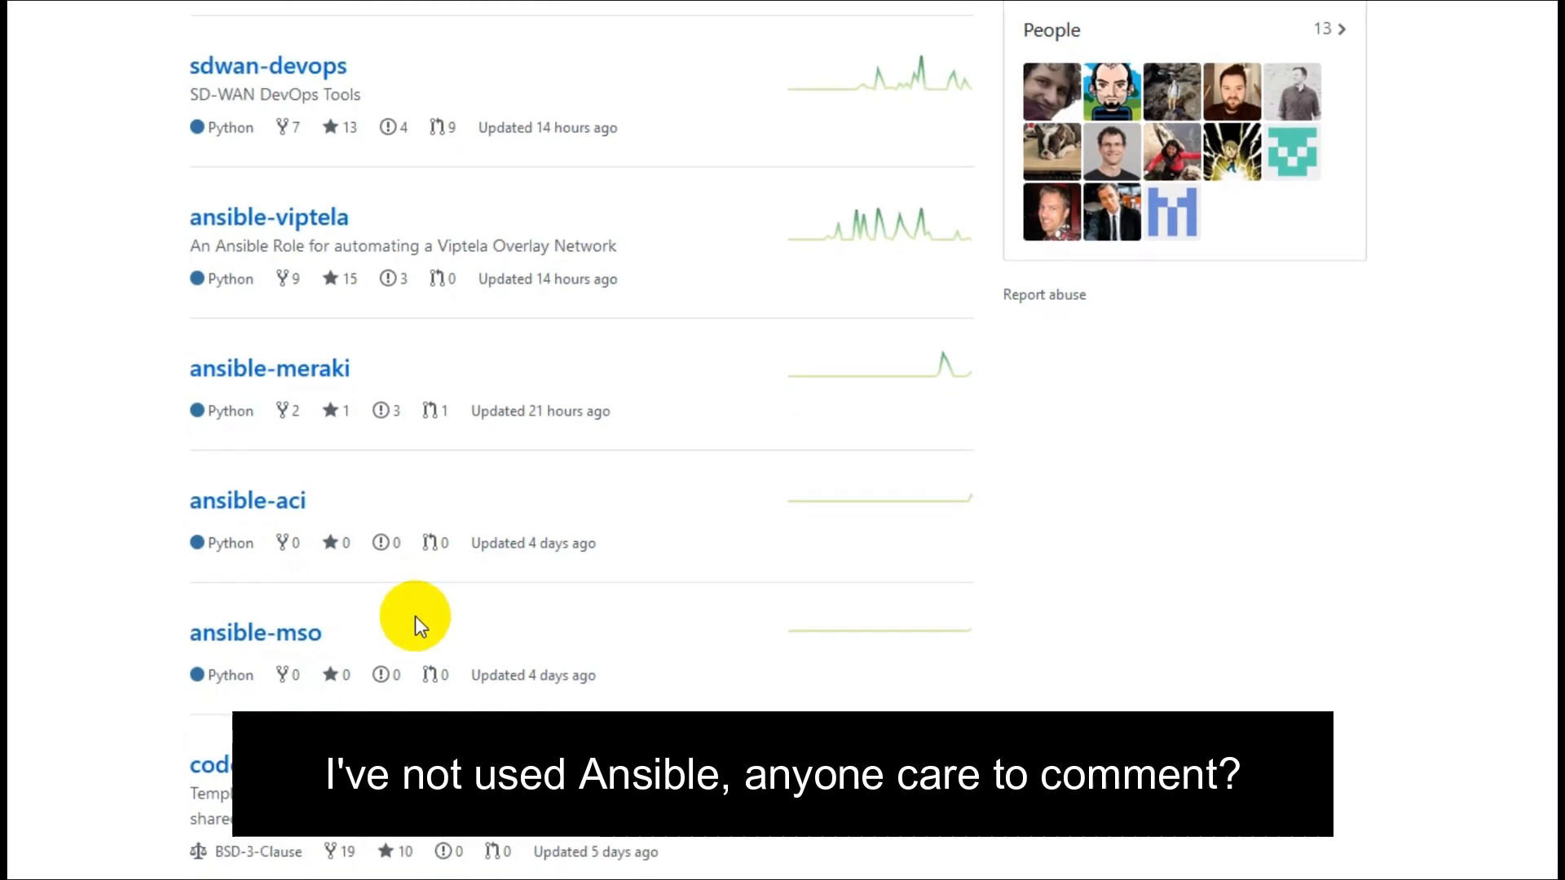
scroll(422, 618, "down", 2)
scroll(366, 636, "down", 3)
scroll(415, 648, "down", 3)
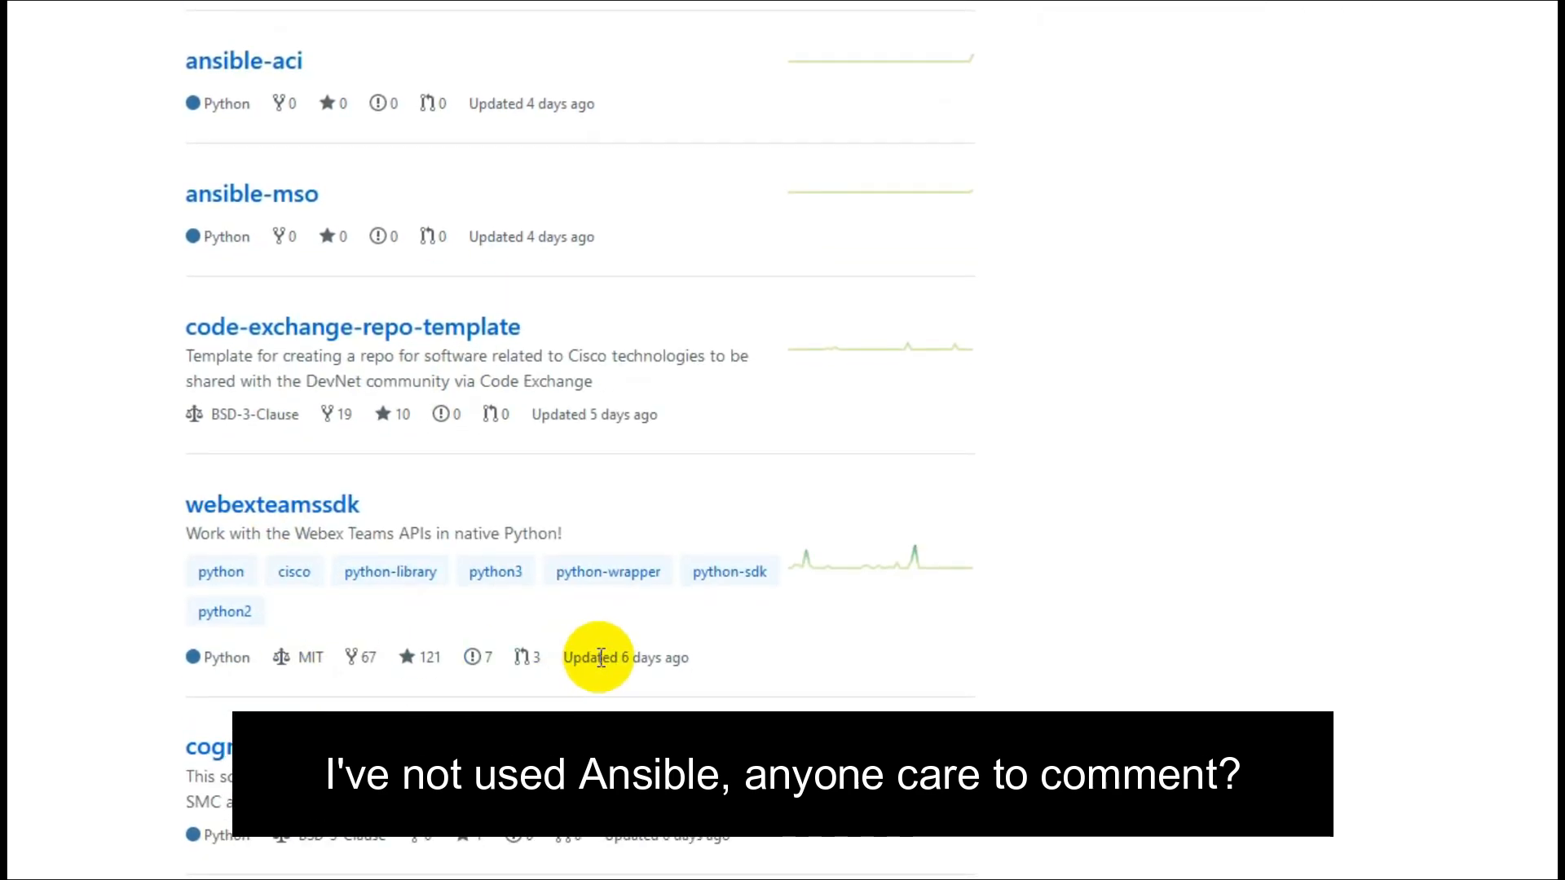
scroll(599, 647, "down", 5)
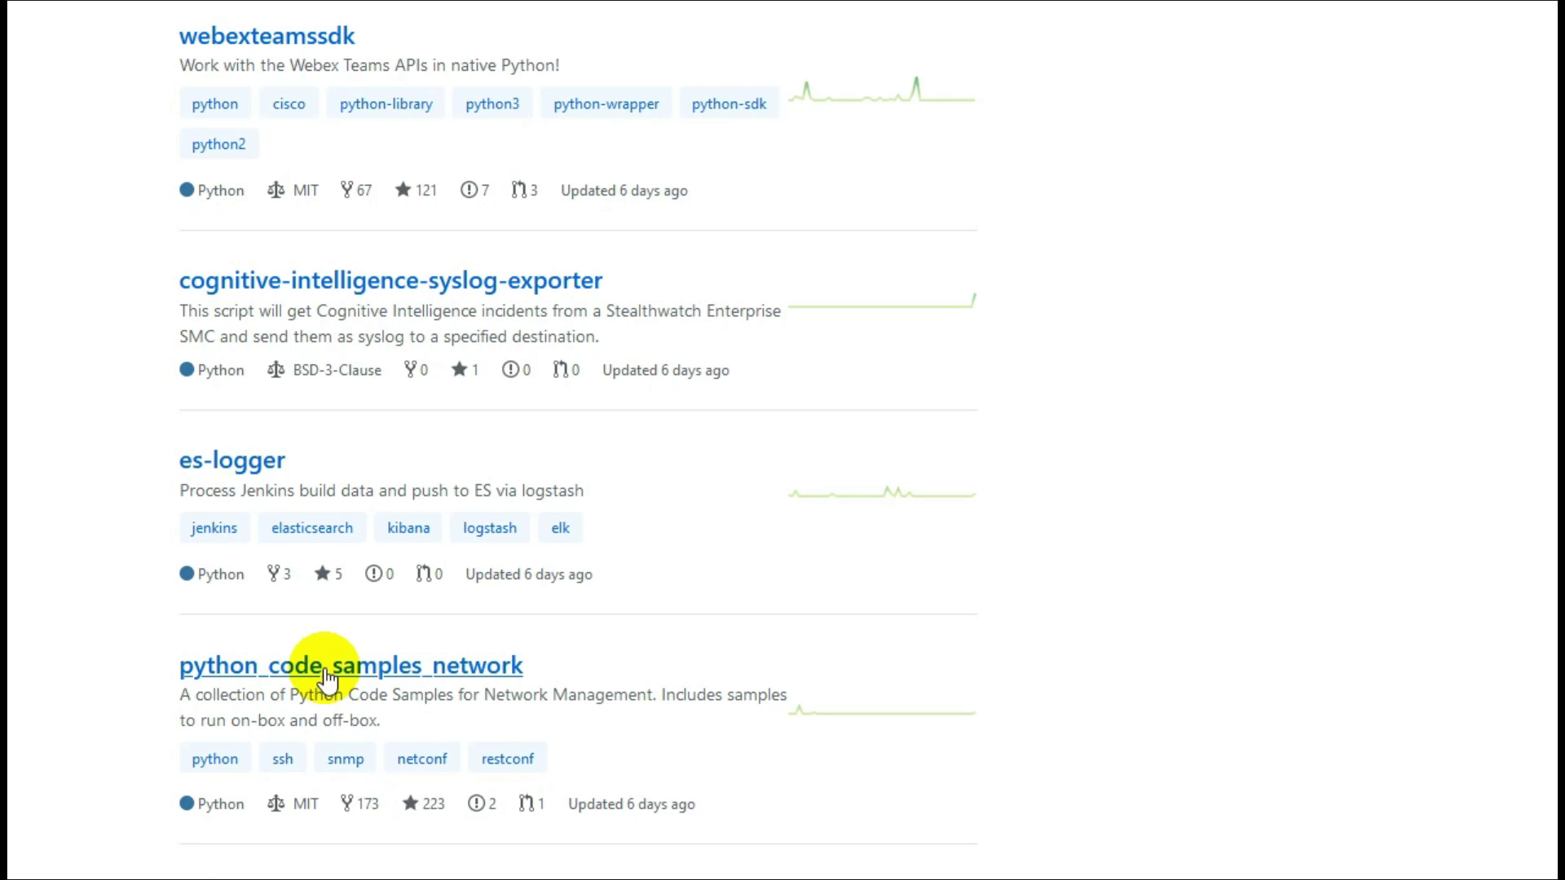
left_click(323, 669)
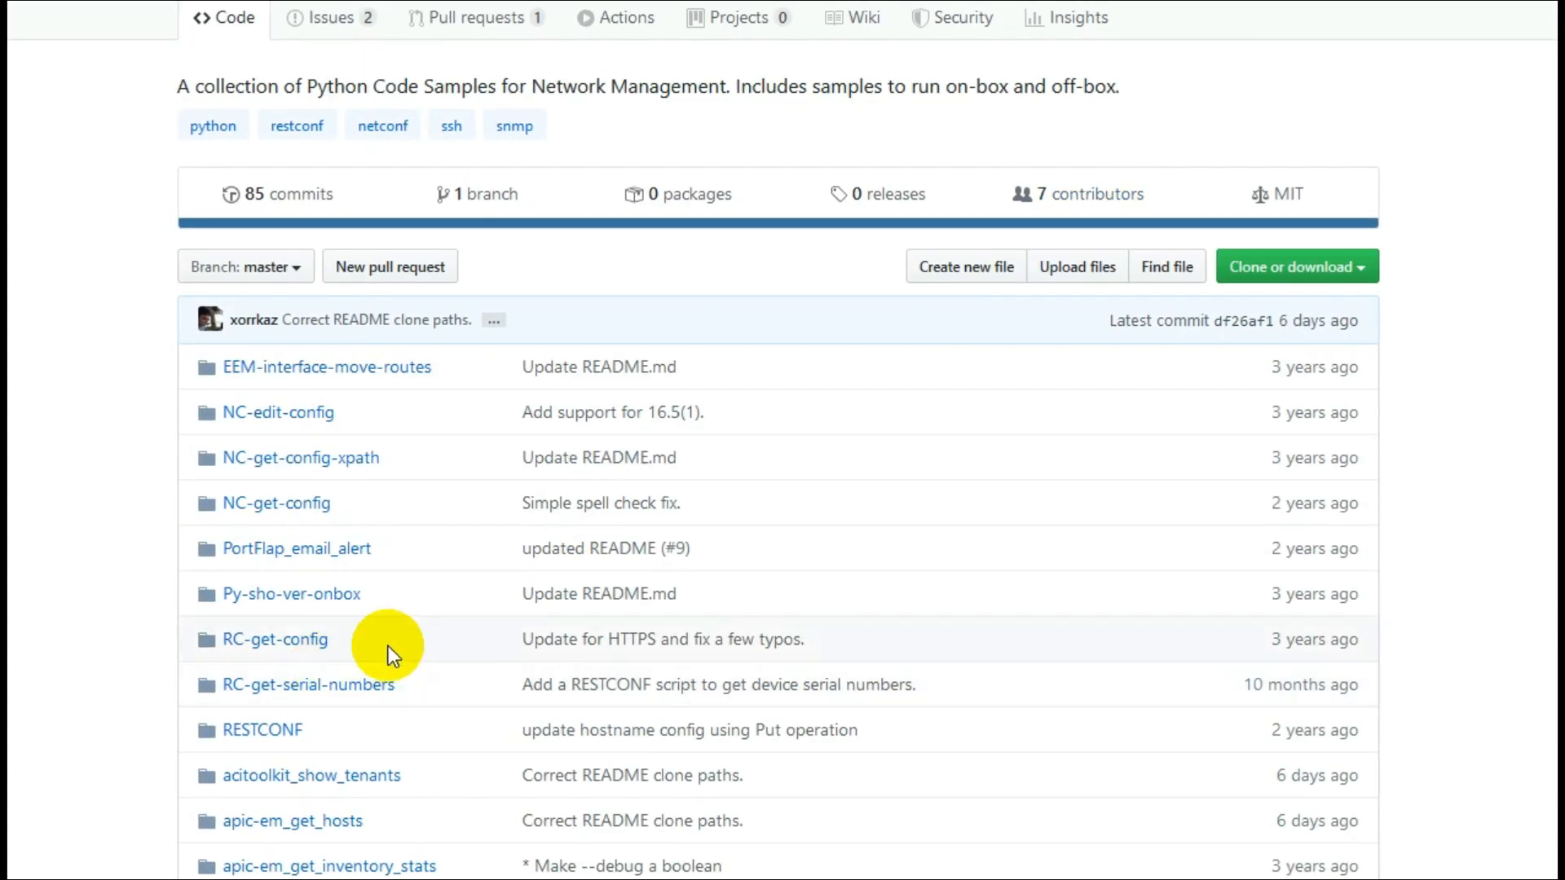
scroll(458, 619, "down", 3)
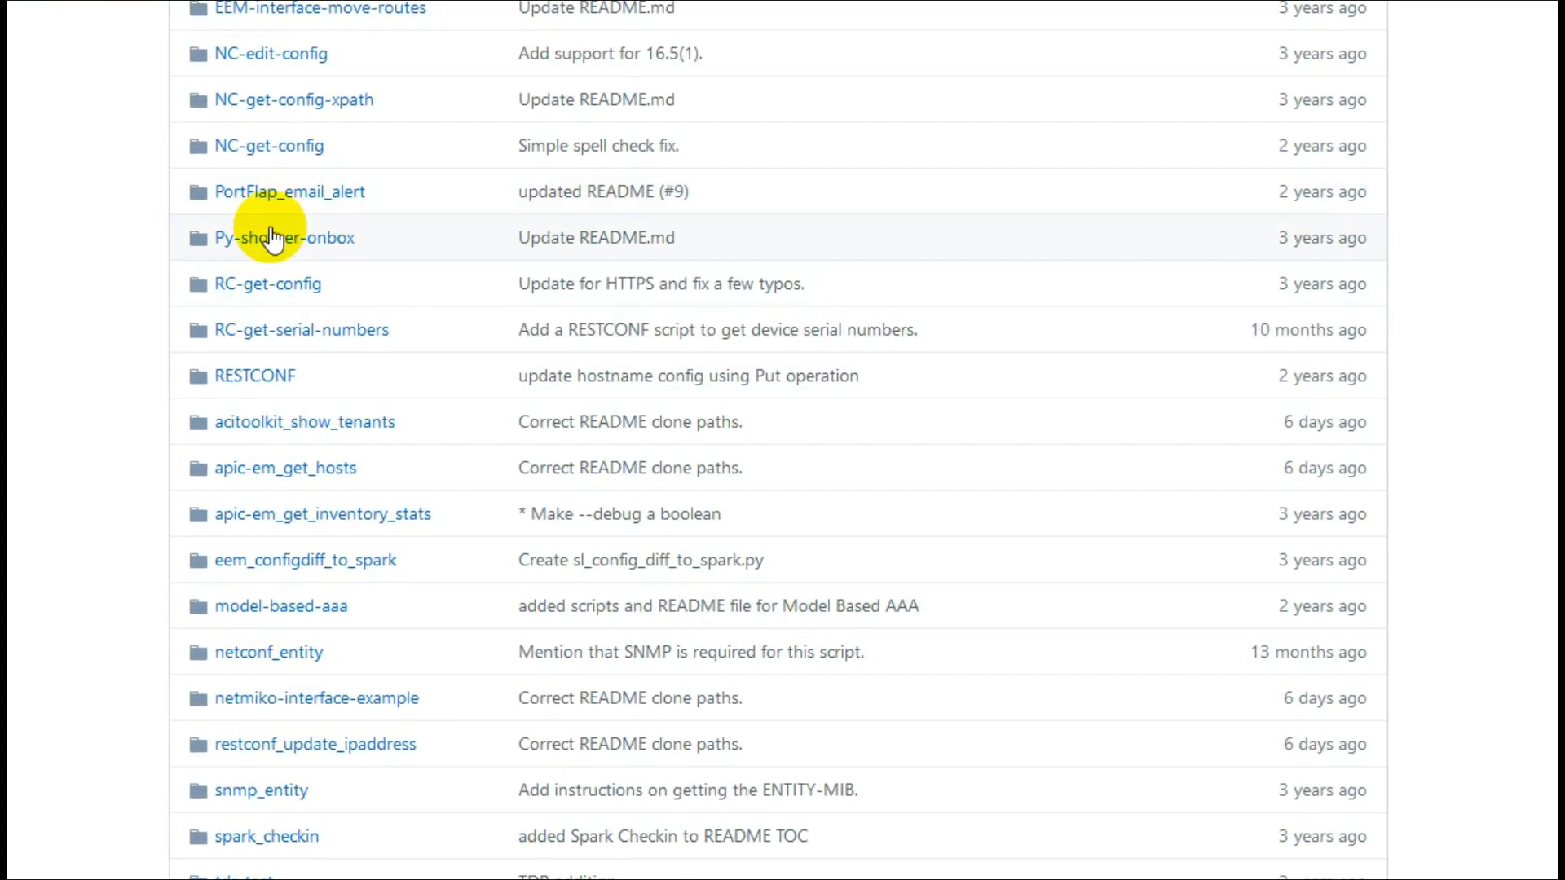
scroll(499, 334, "down", 3)
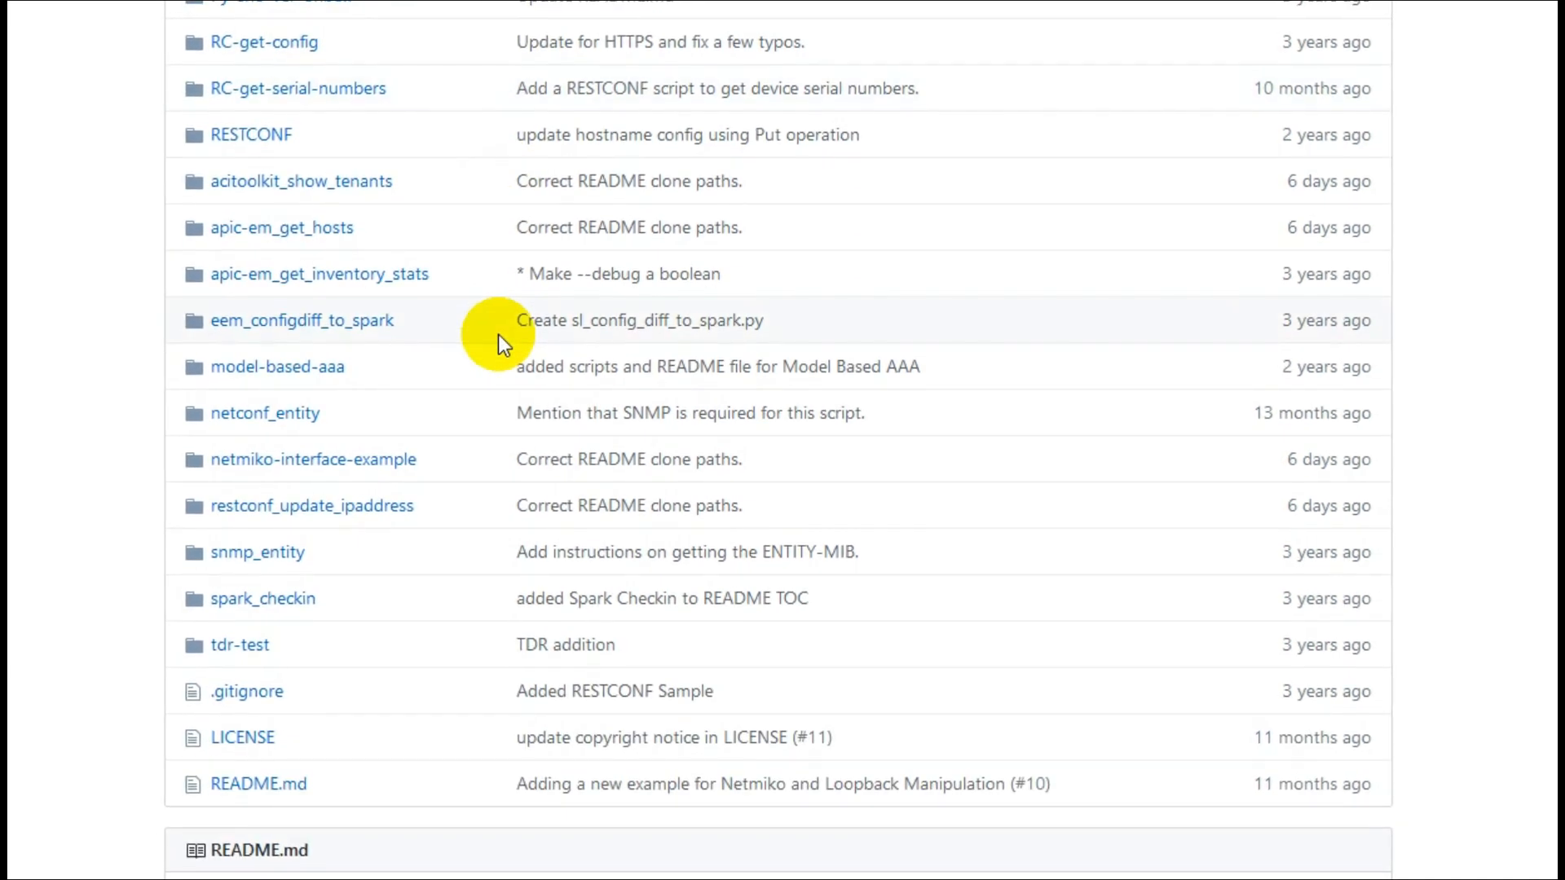
scroll(498, 334, "down", 1)
scroll(497, 334, "down", 5)
scroll(490, 366, "down", 3)
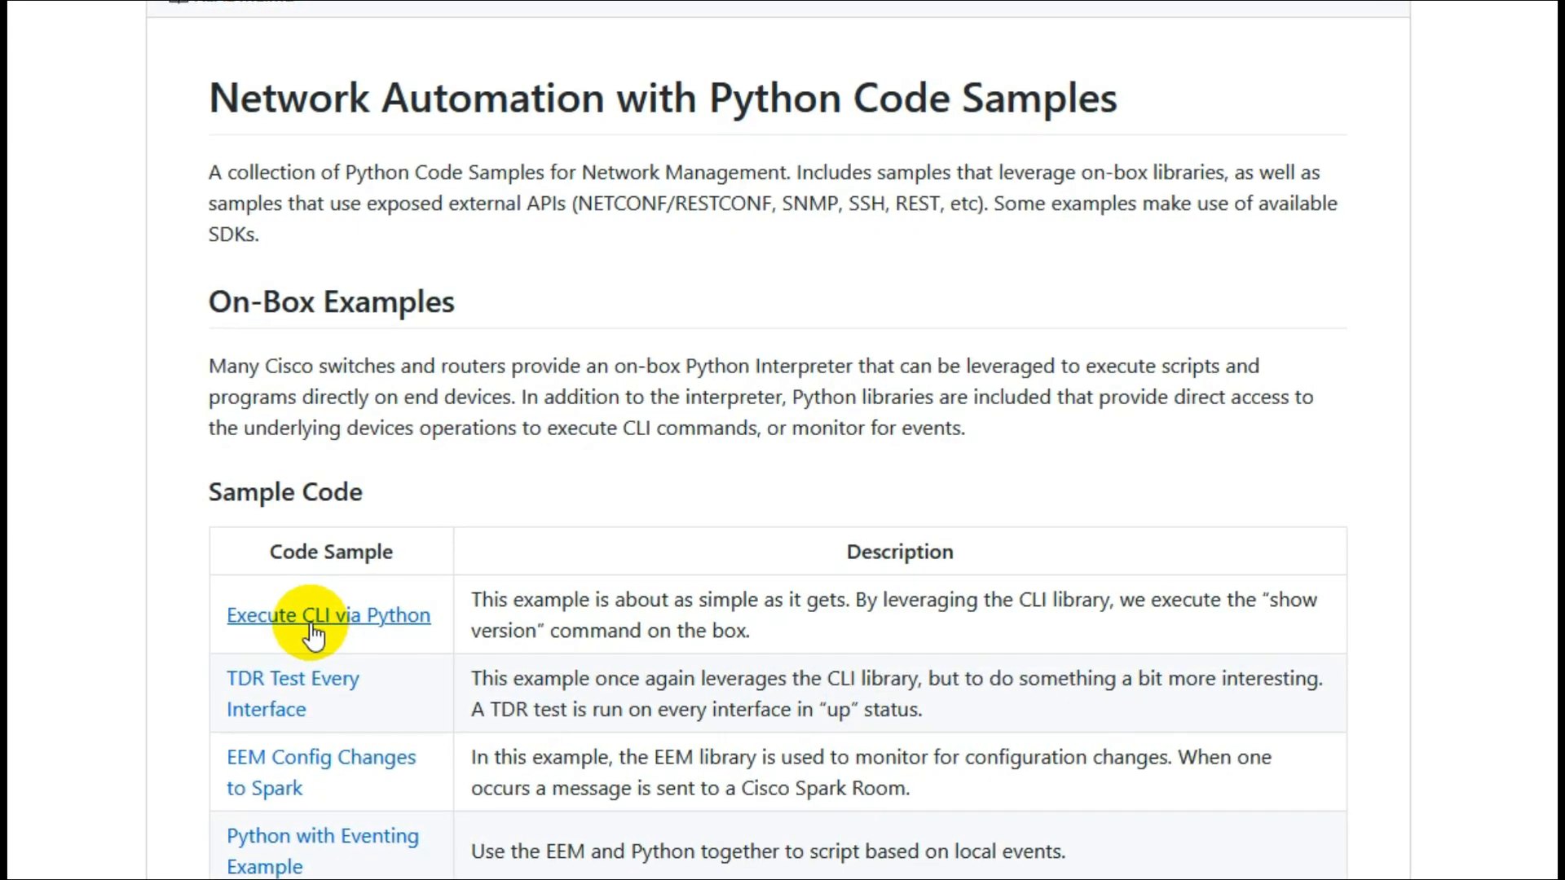
left_click(311, 624)
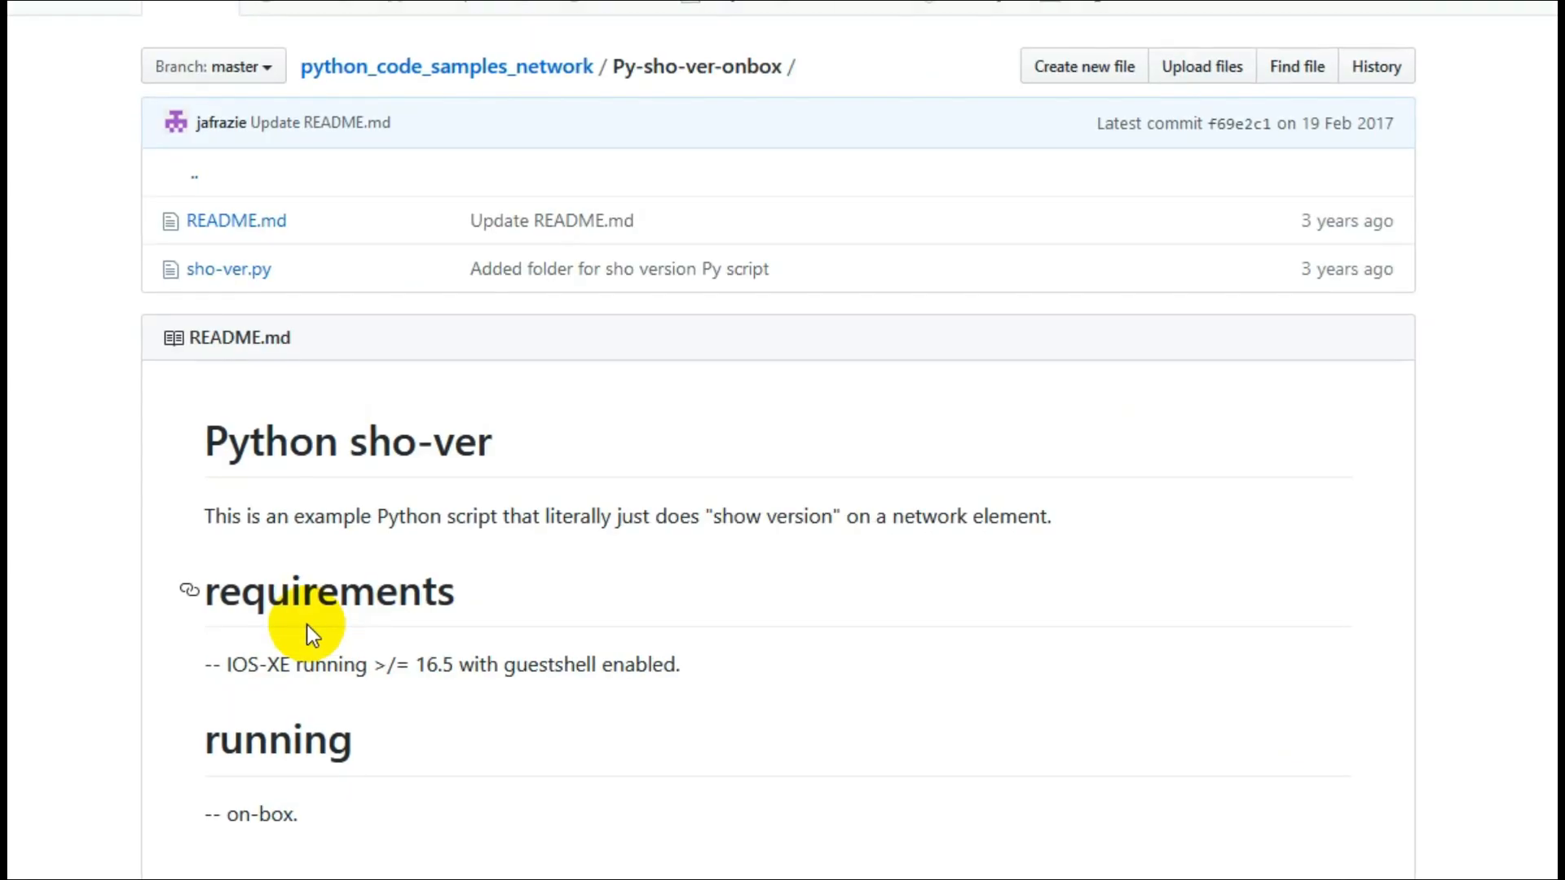
left_click(228, 268)
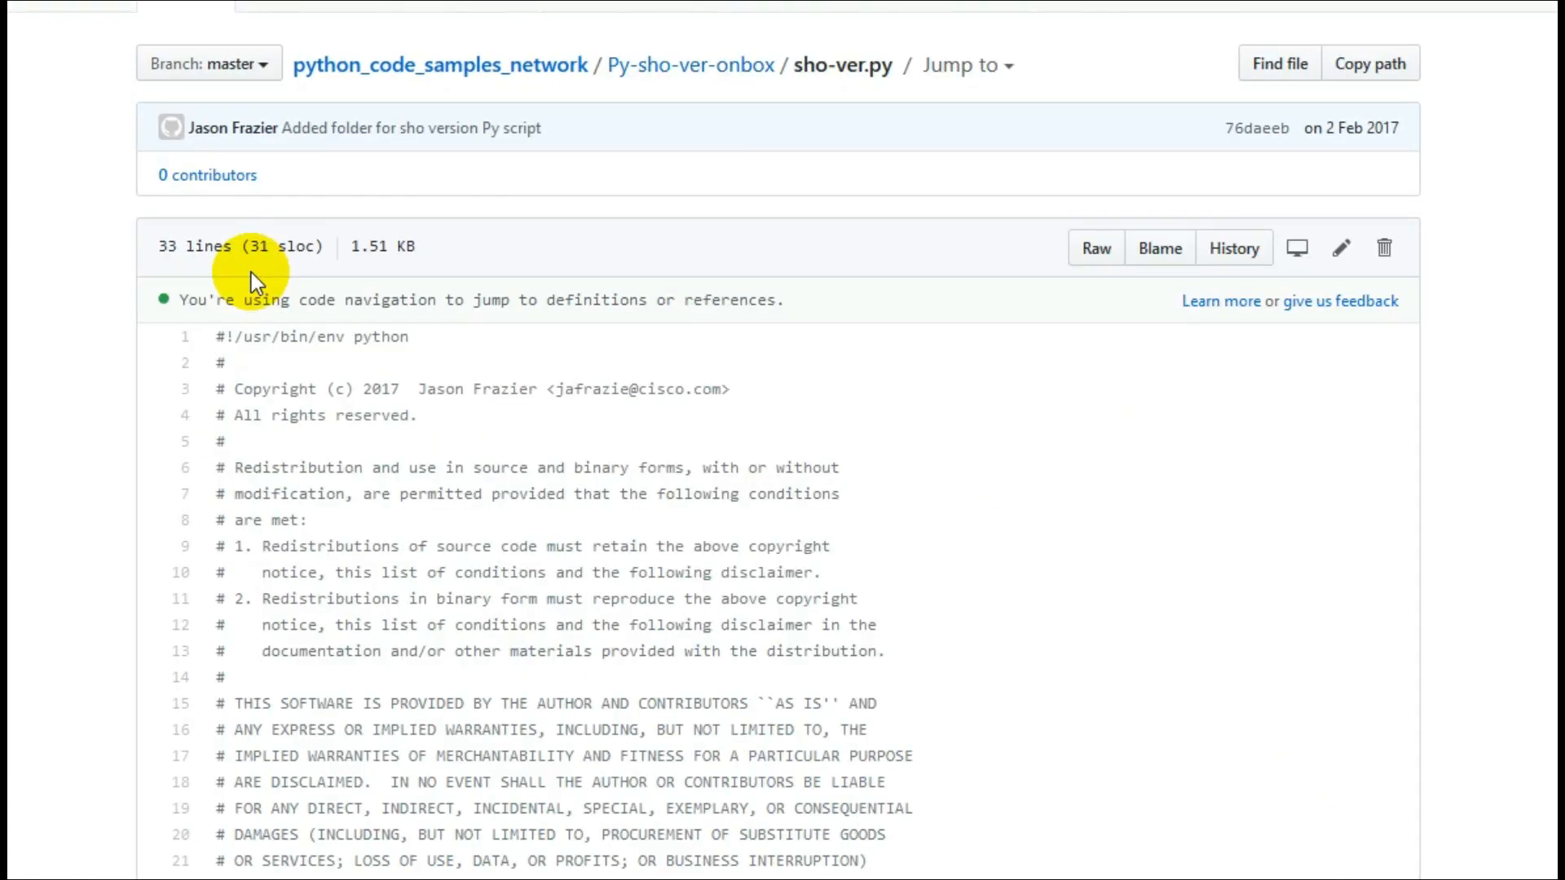
scroll(331, 415, "down", 3)
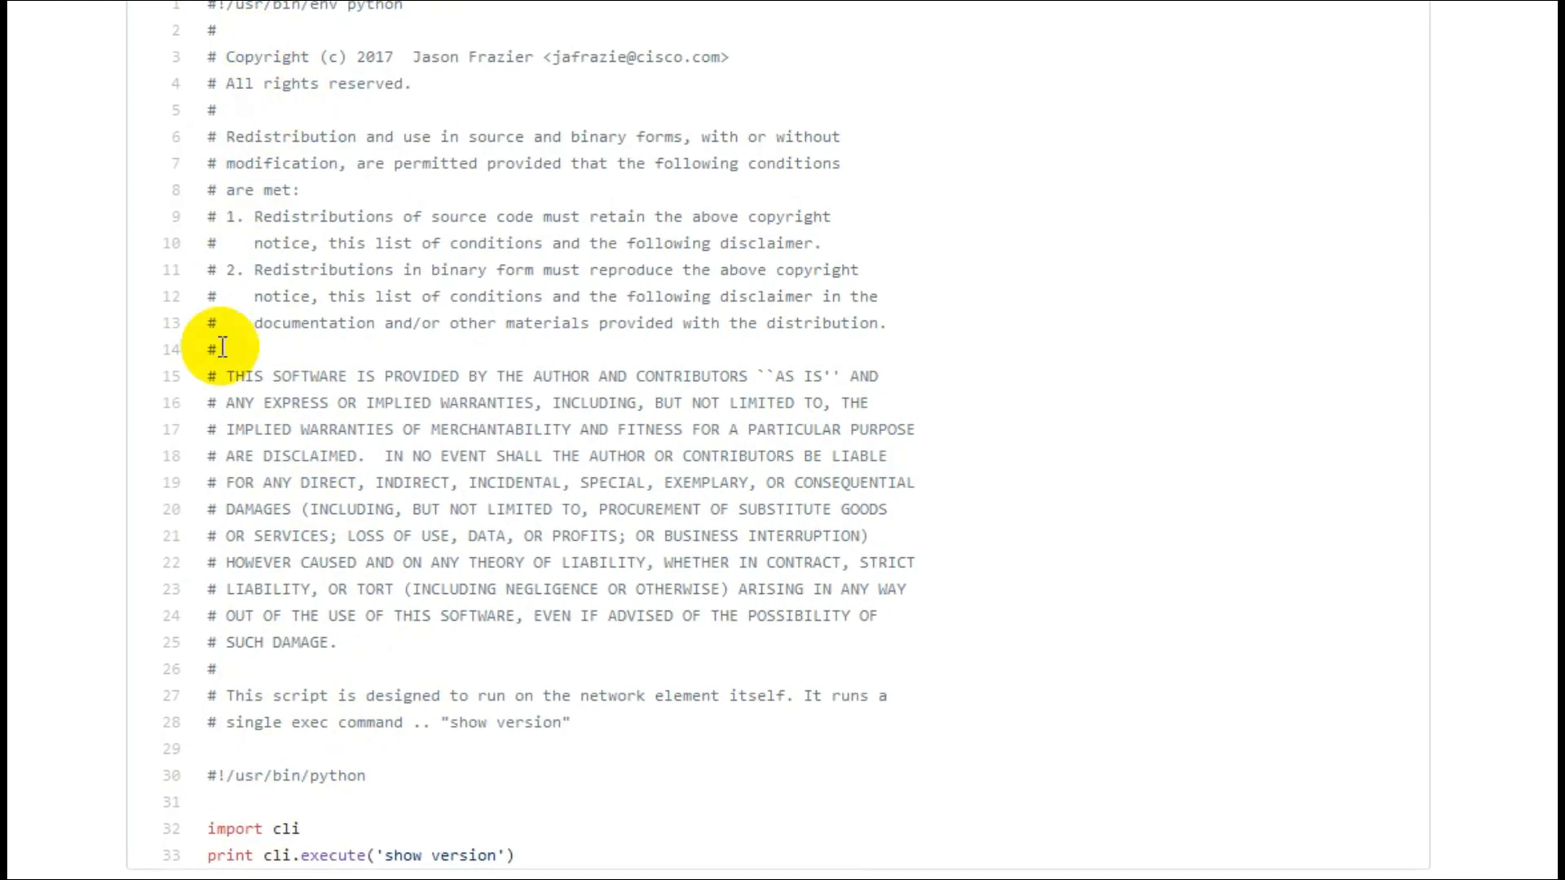
double_click(232, 829)
left_click(315, 836)
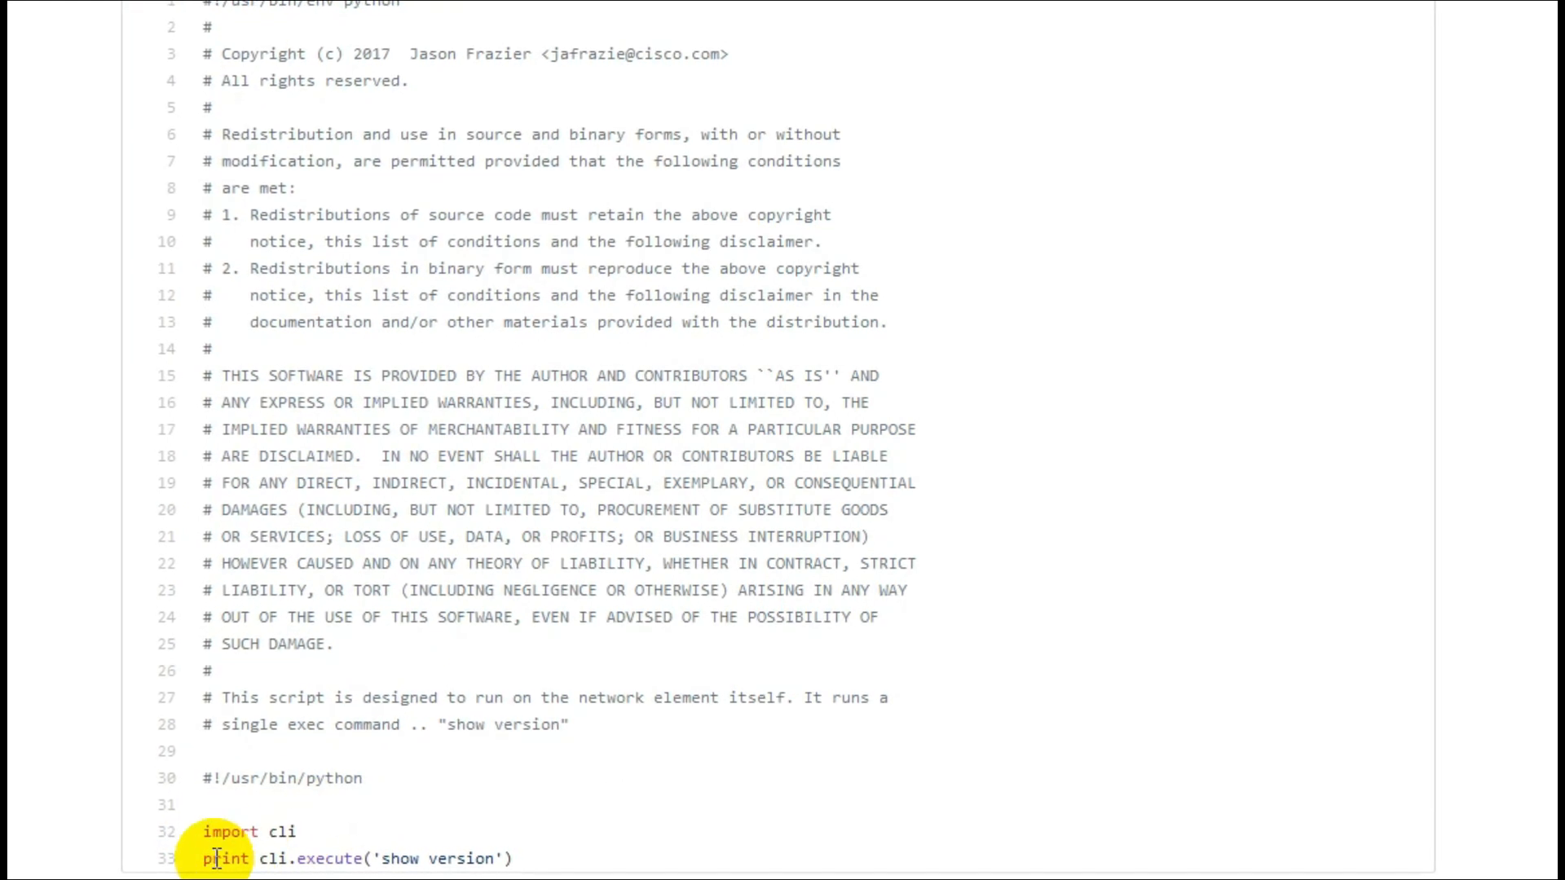
left_click_drag(203, 858, 214, 858)
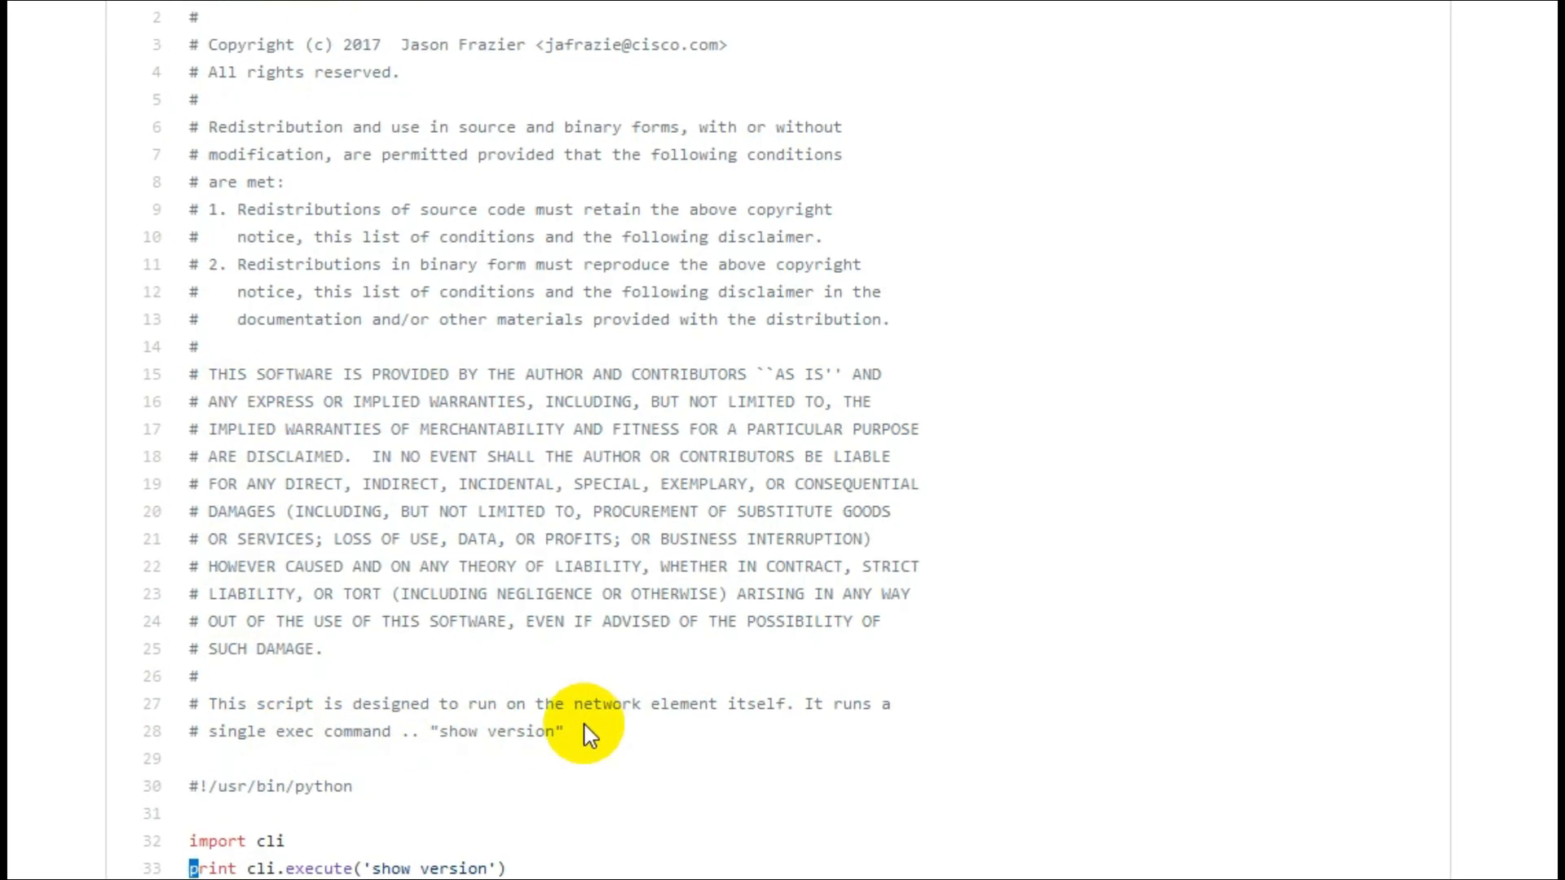
mouse_move(565, 731)
left_mouse_down()
mouse_move(315, 734)
mouse_move(181, 716)
left_mouse_up()
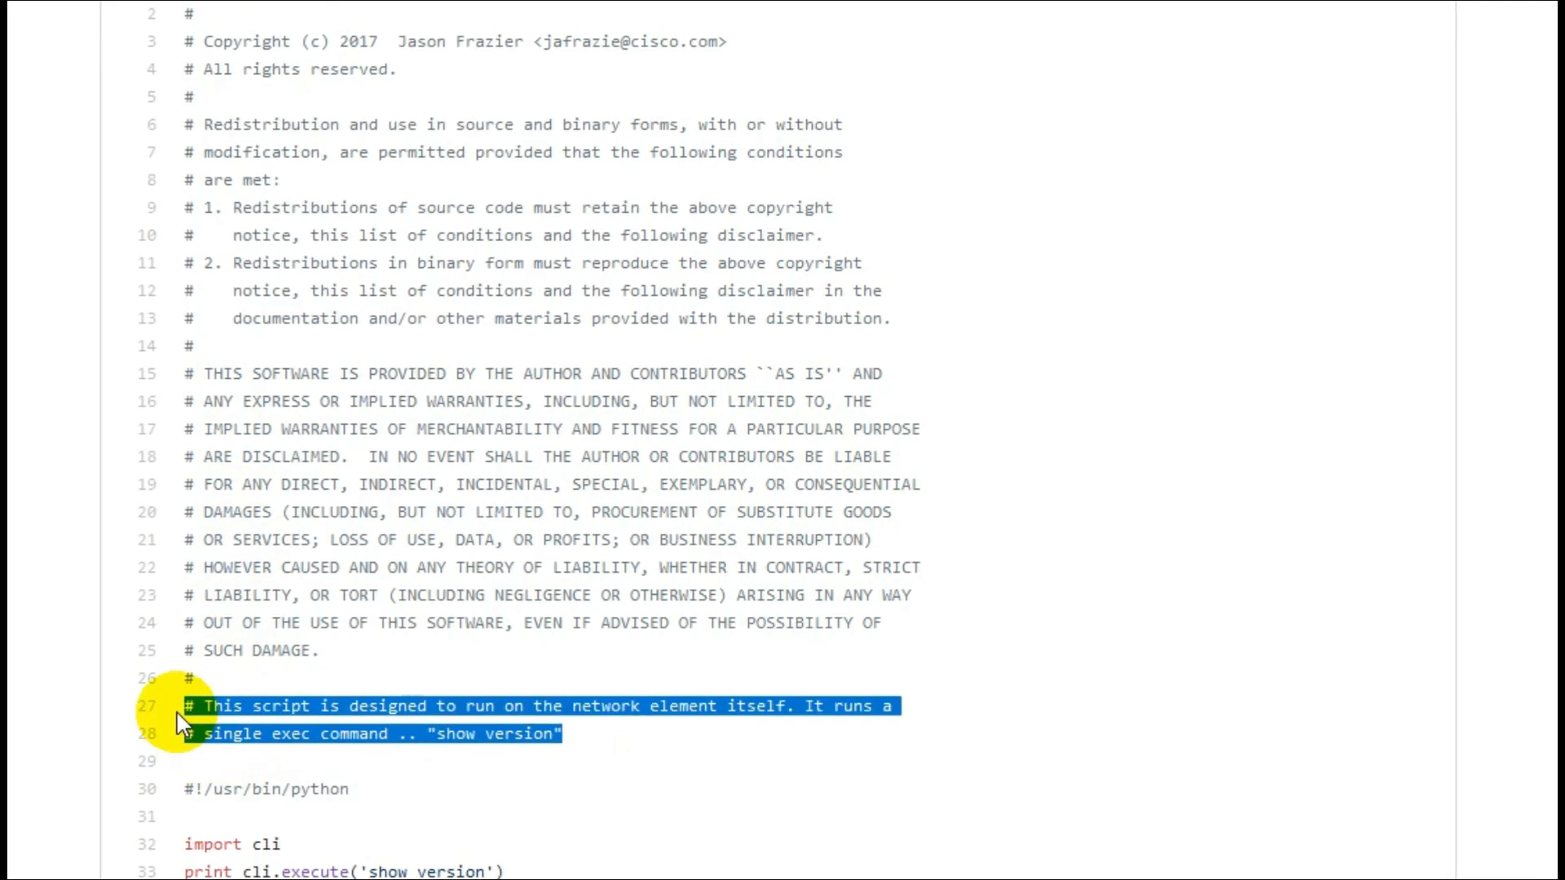
left_click(355, 715)
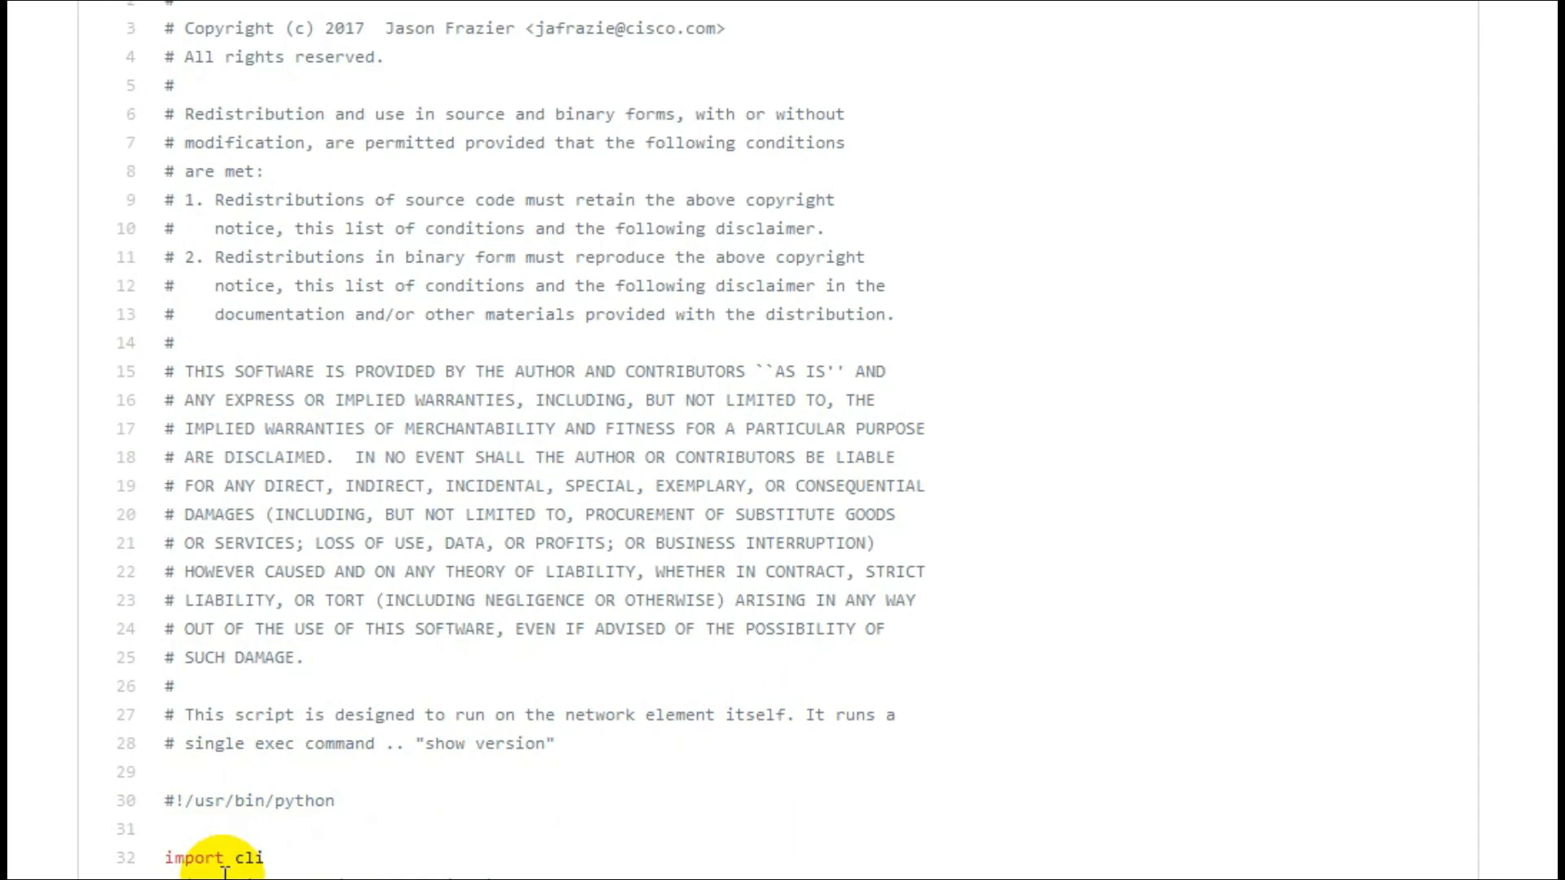
scroll(489, 843, "up", 5)
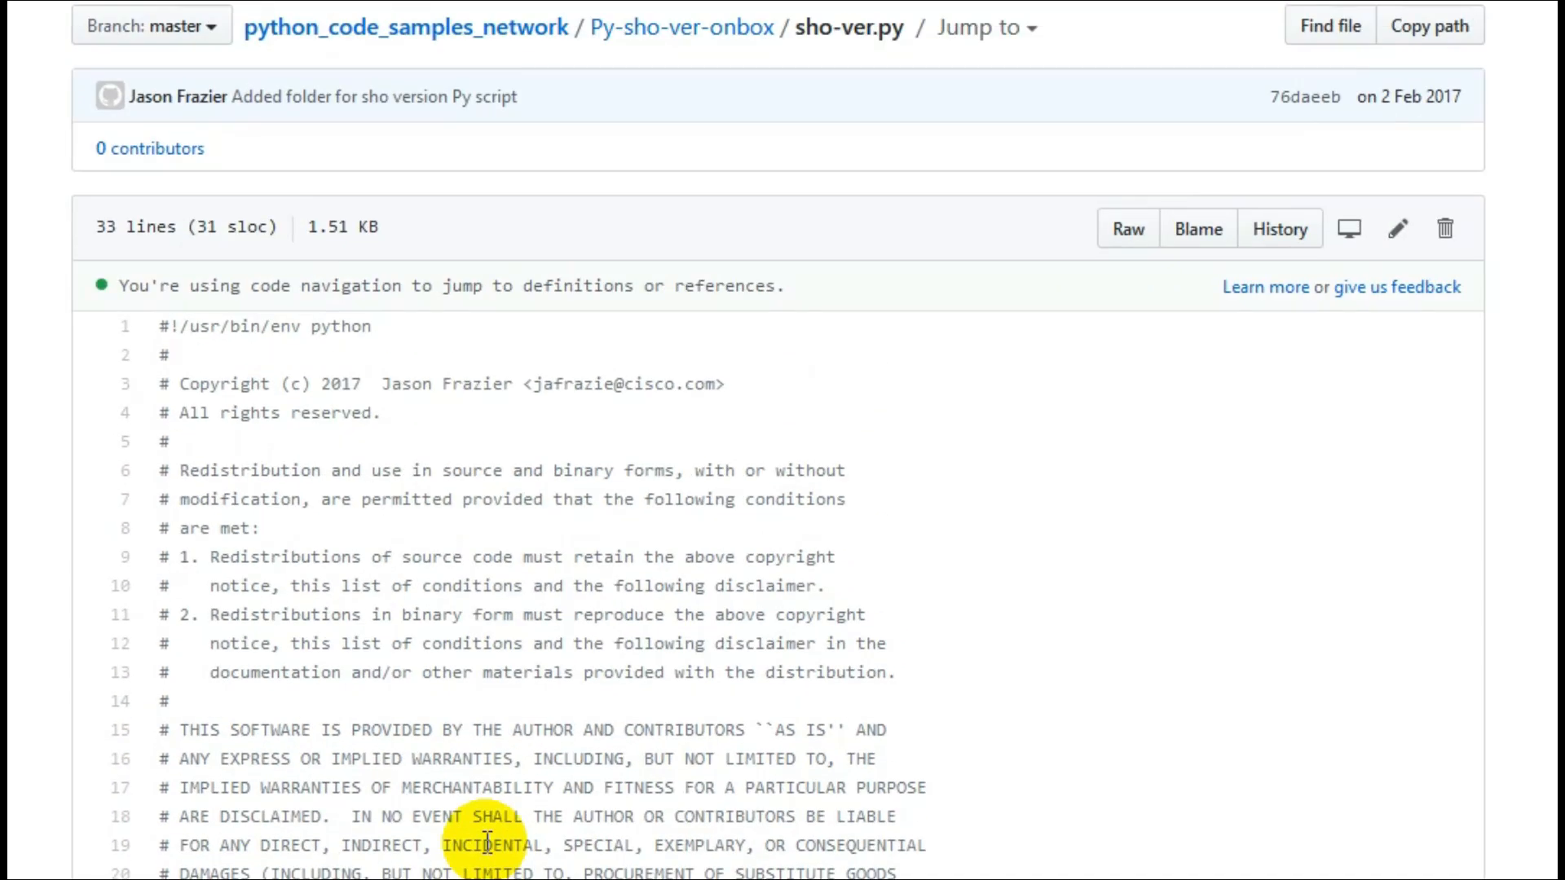
scroll(495, 328, "down", 1)
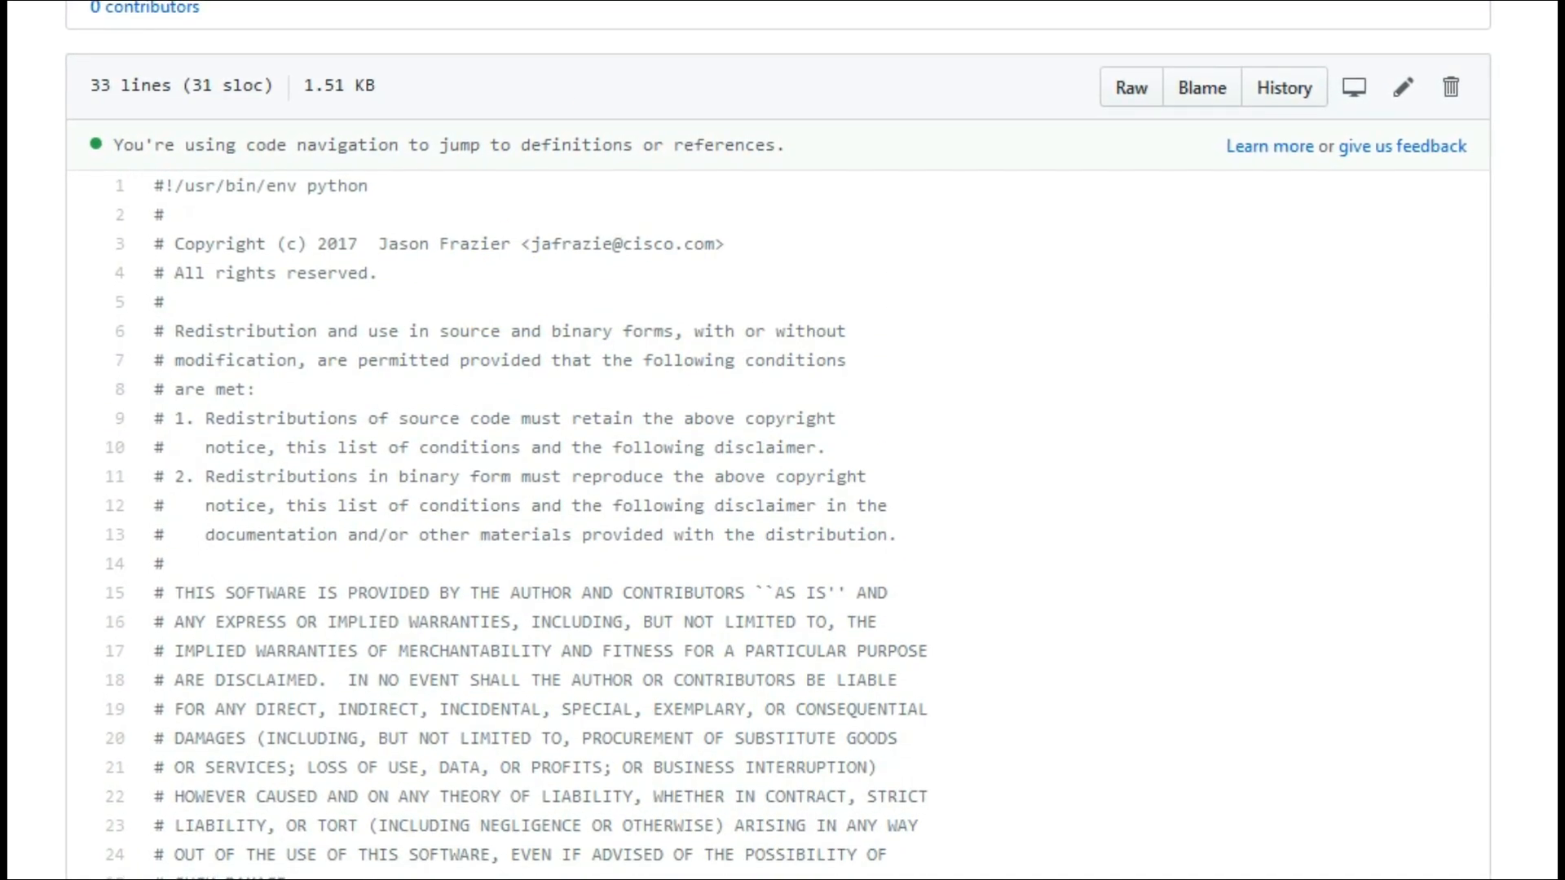
key("alt+Left")
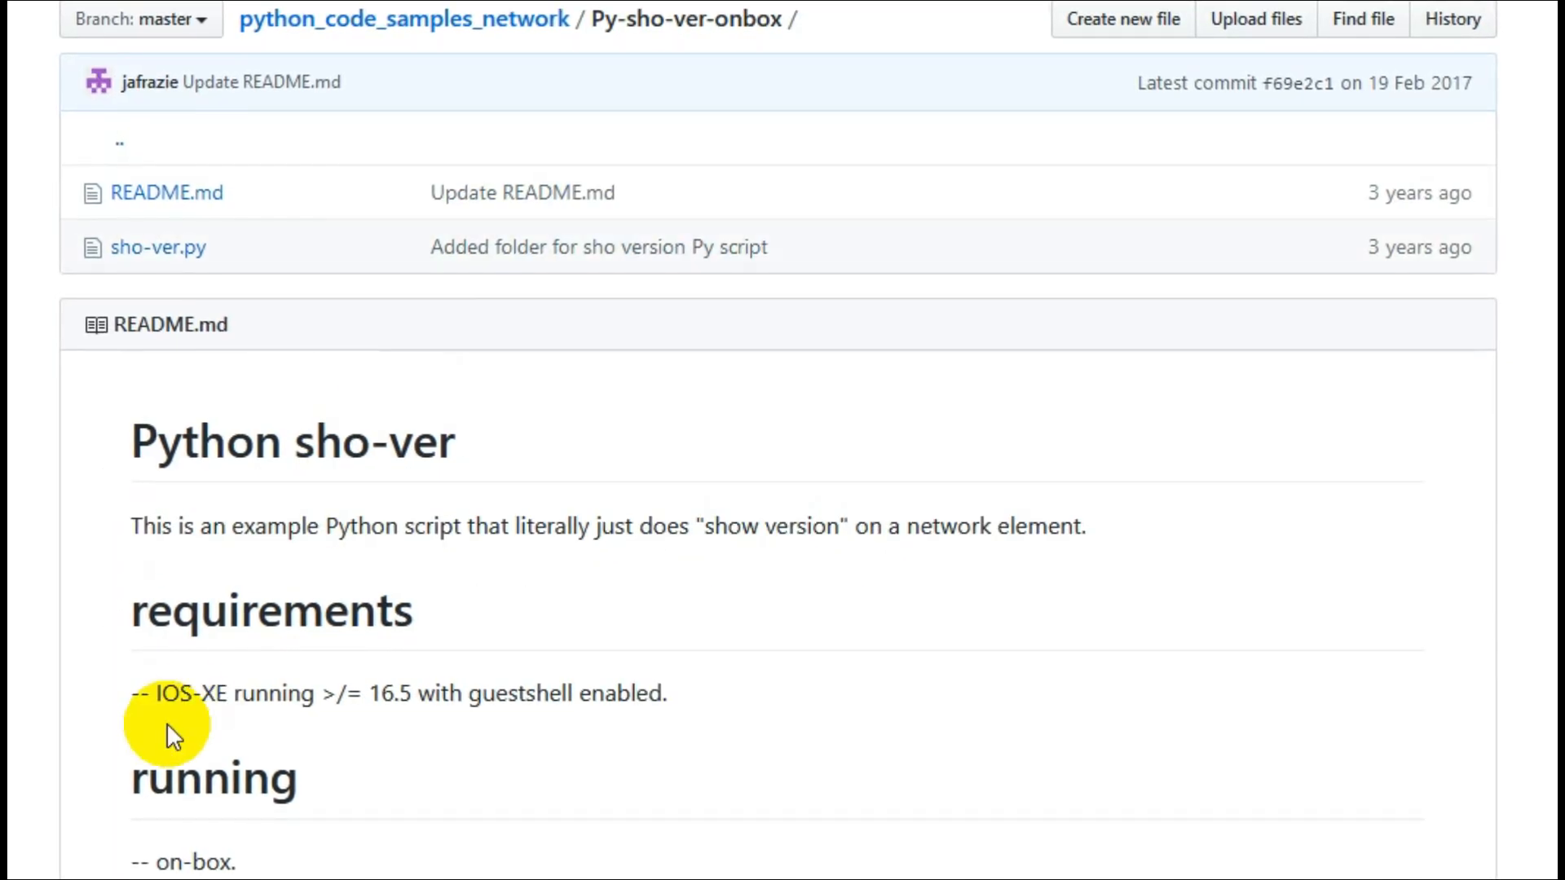
left_click_drag(122, 612, 422, 612)
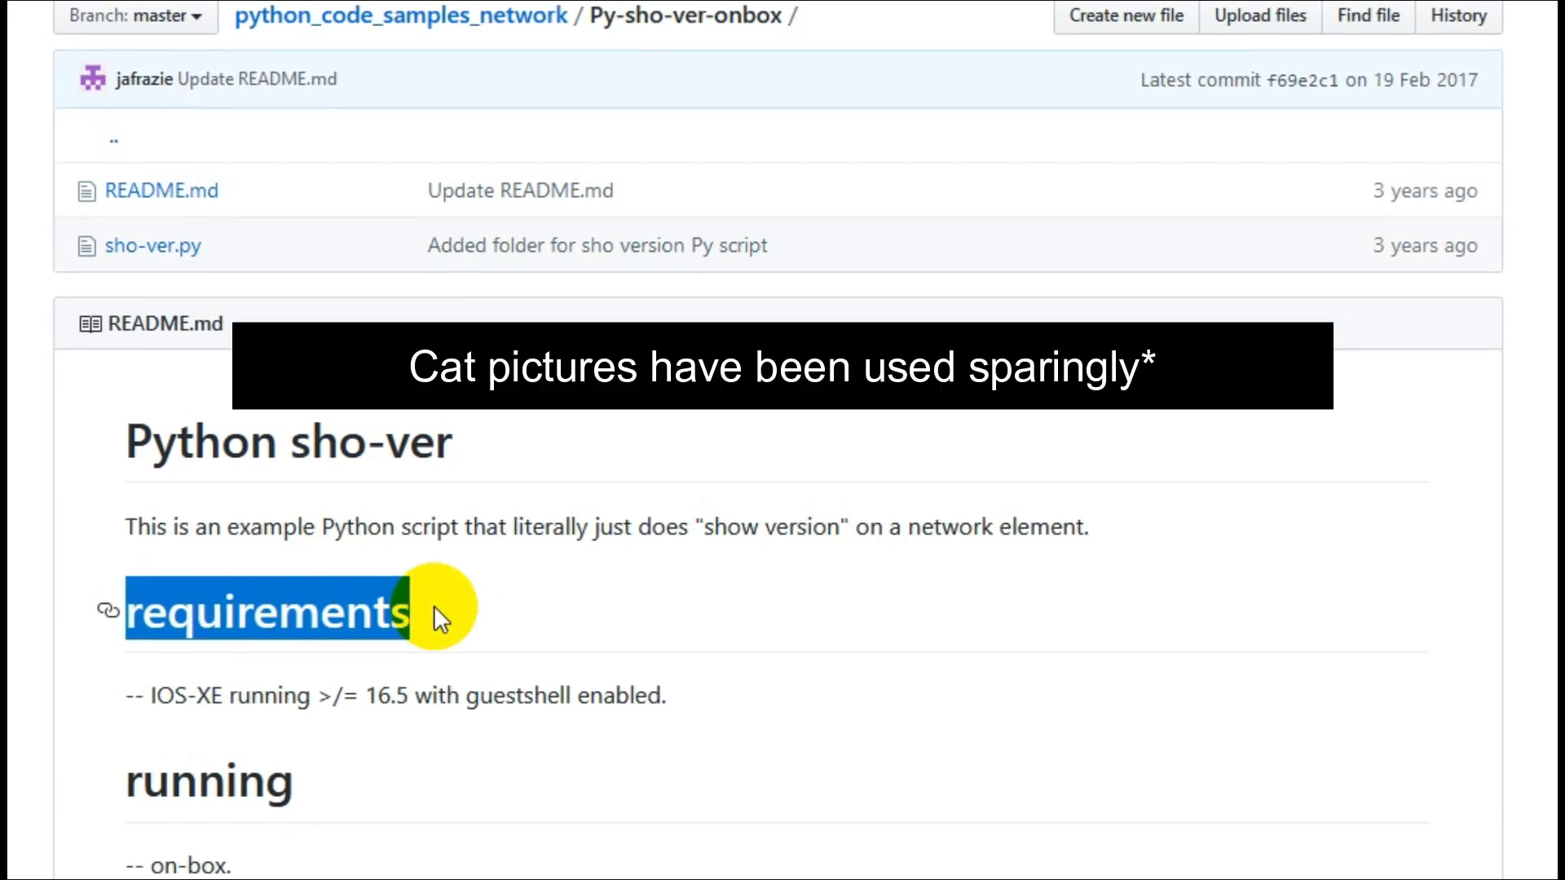
left_click(272, 669)
left_click_drag(147, 696, 718, 685)
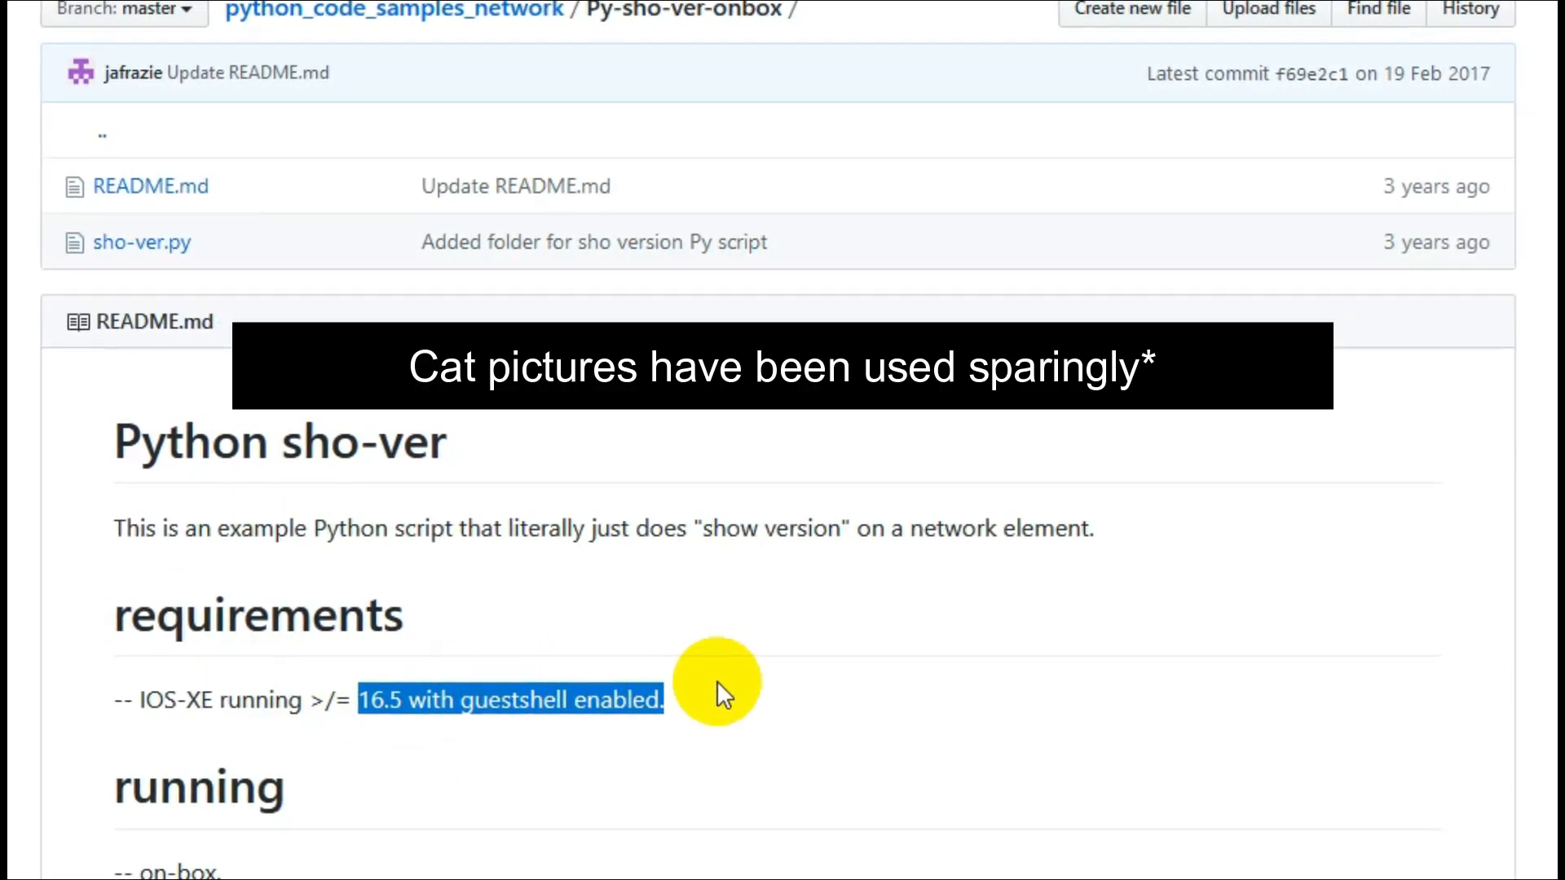
left_click_drag(106, 859, 262, 874)
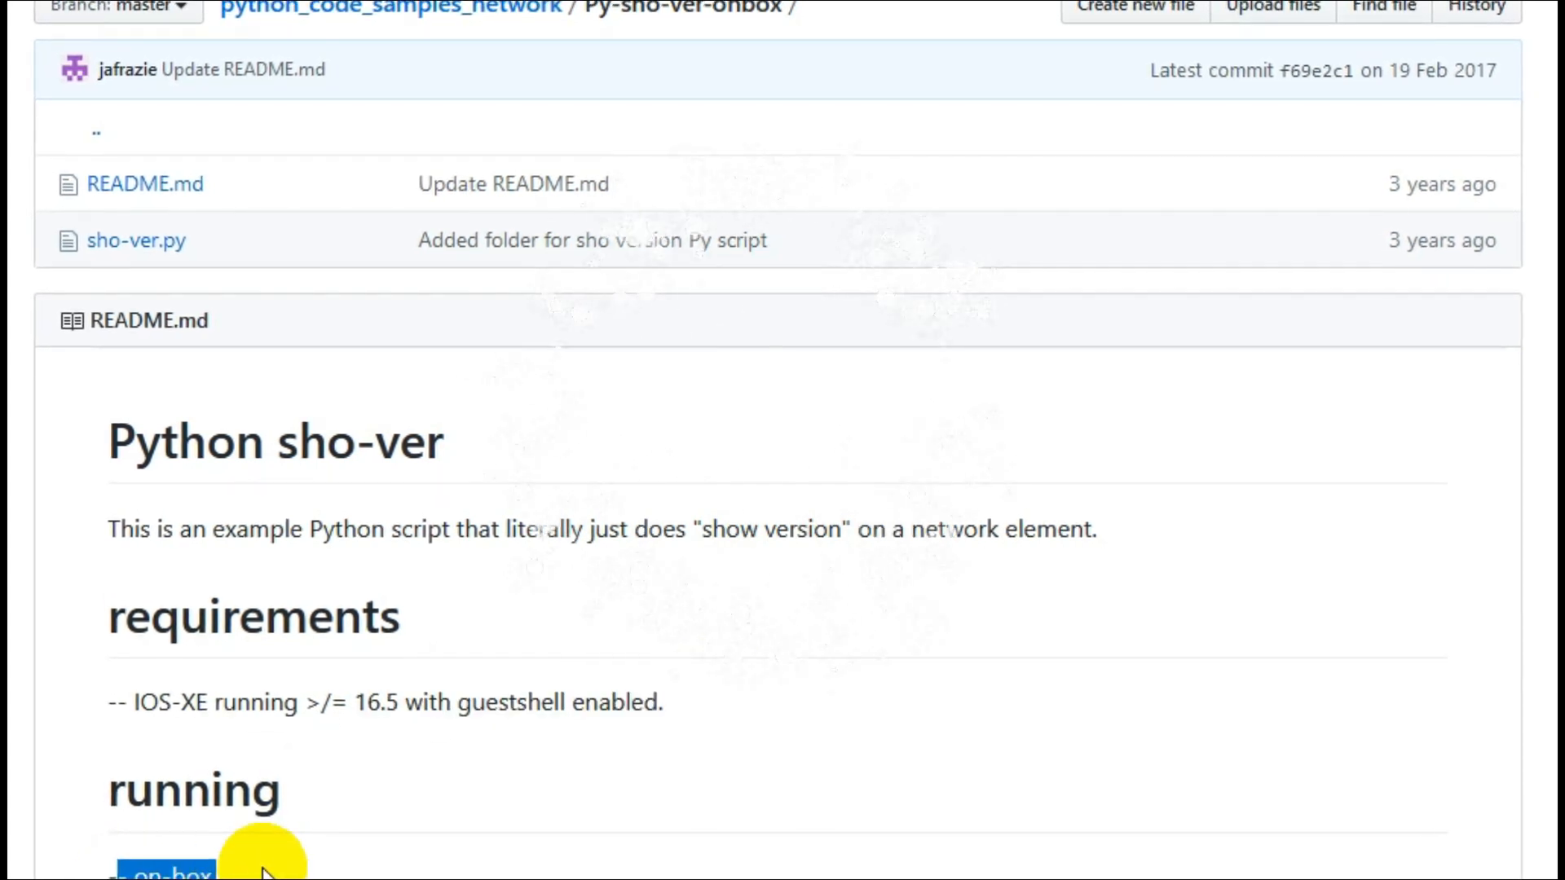